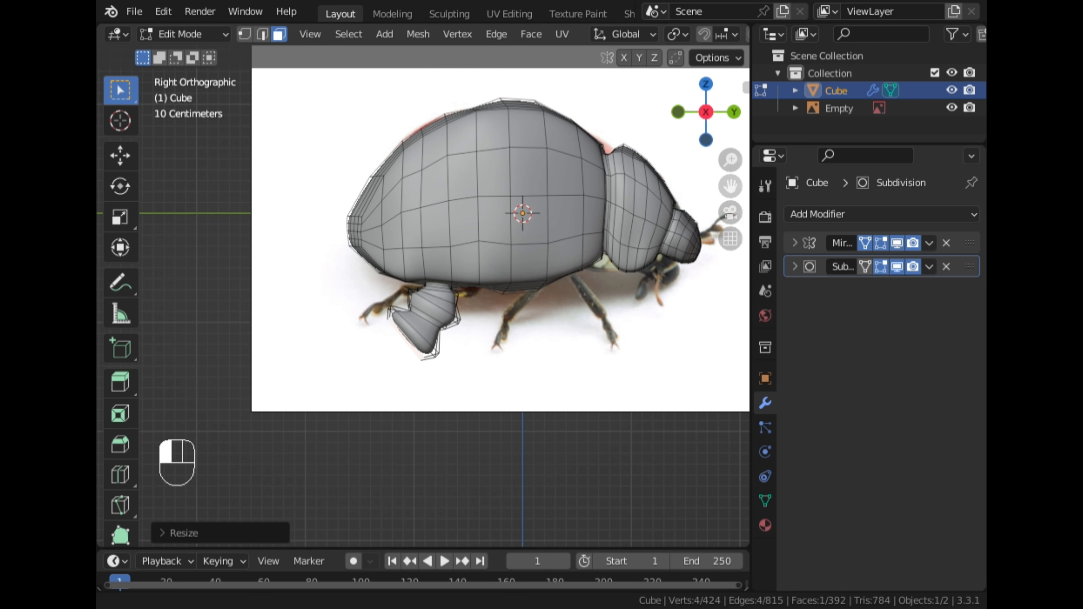
# Switch to vertex selection and circle-select the vertices at the tip of the front leg
pyautogui.scroll(6, 380, 202)
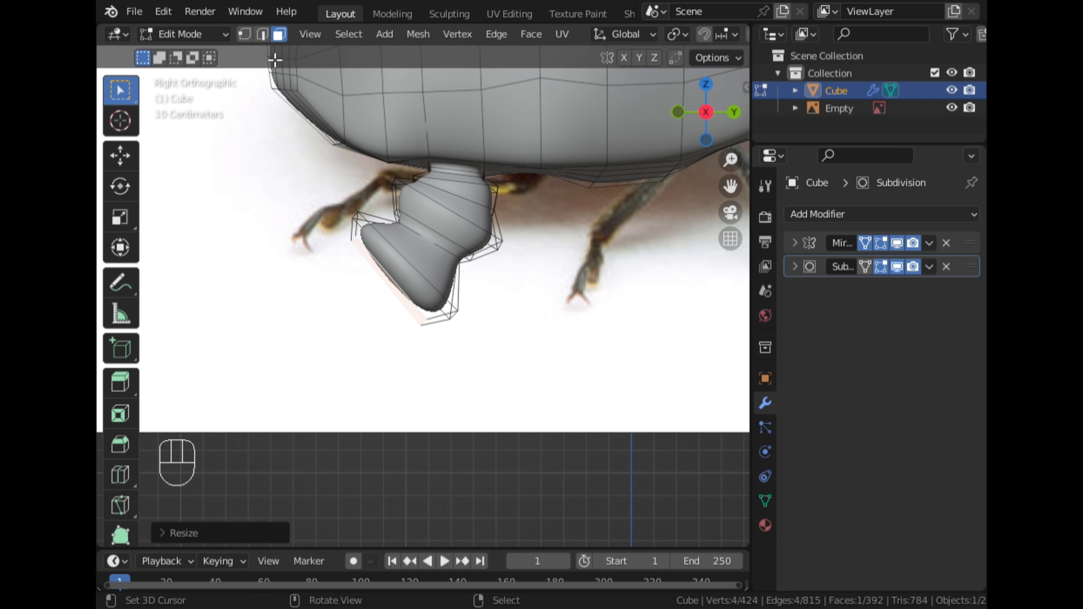
pyautogui.click(244, 36)
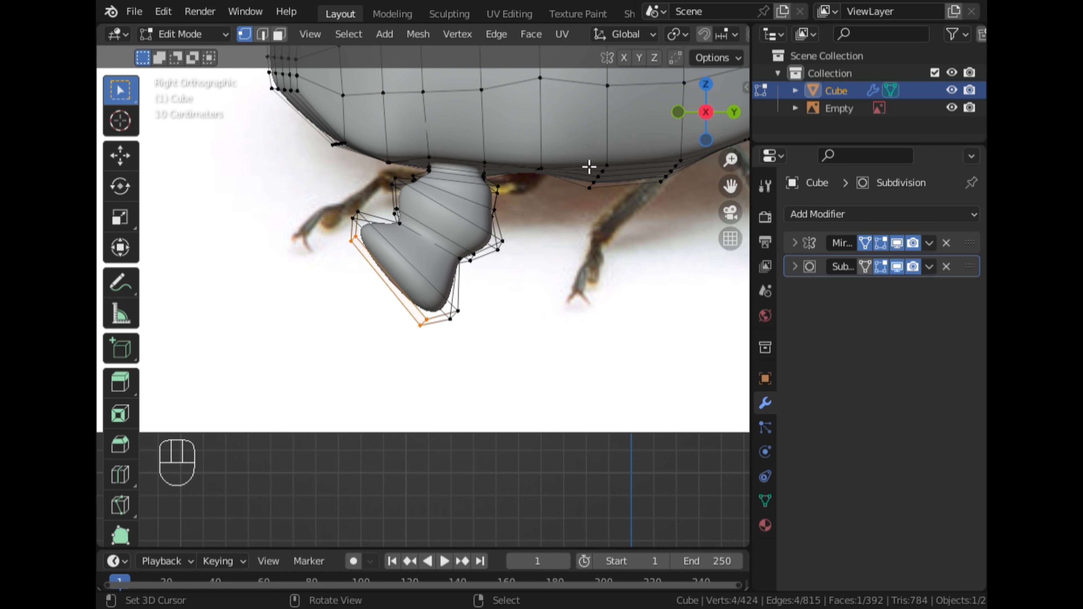
pyautogui.scroll(-5, 675, 39)
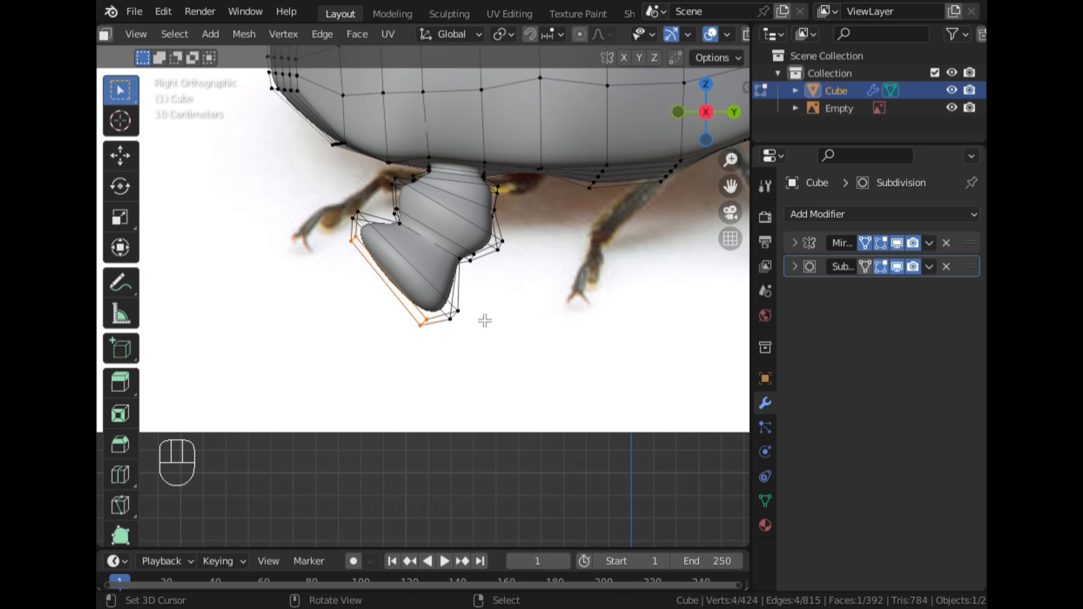
pyautogui.press('c')
pyautogui.click(380, 219)
pyautogui.press('Escape')
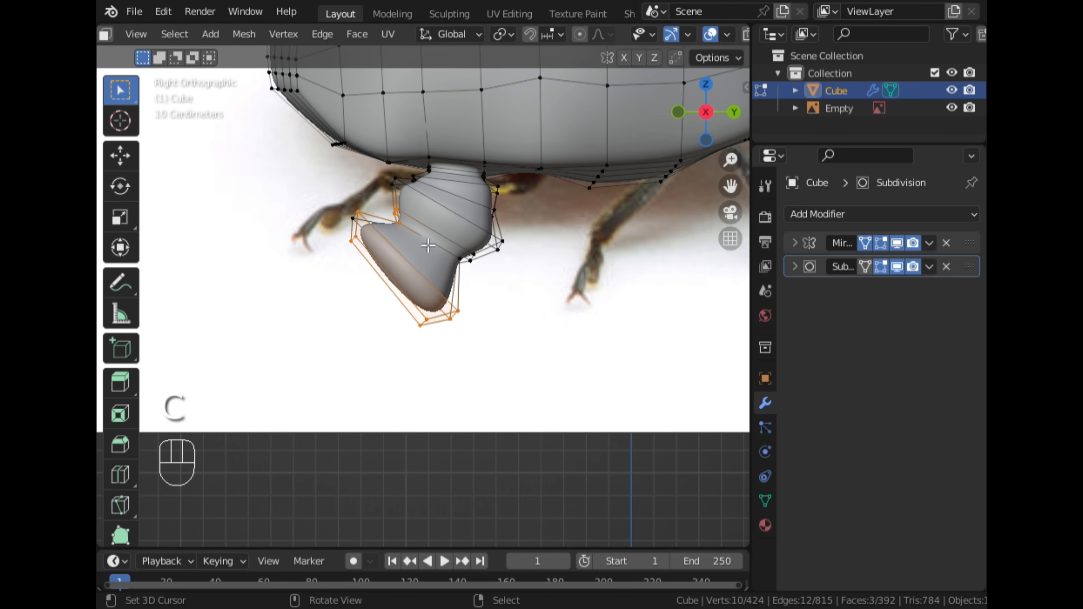
# Enable X-ray and circle-select the remaining vertices of the leg's lower segment
pyautogui.scroll(-4, 732, 34)
pyautogui.click(647, 34)
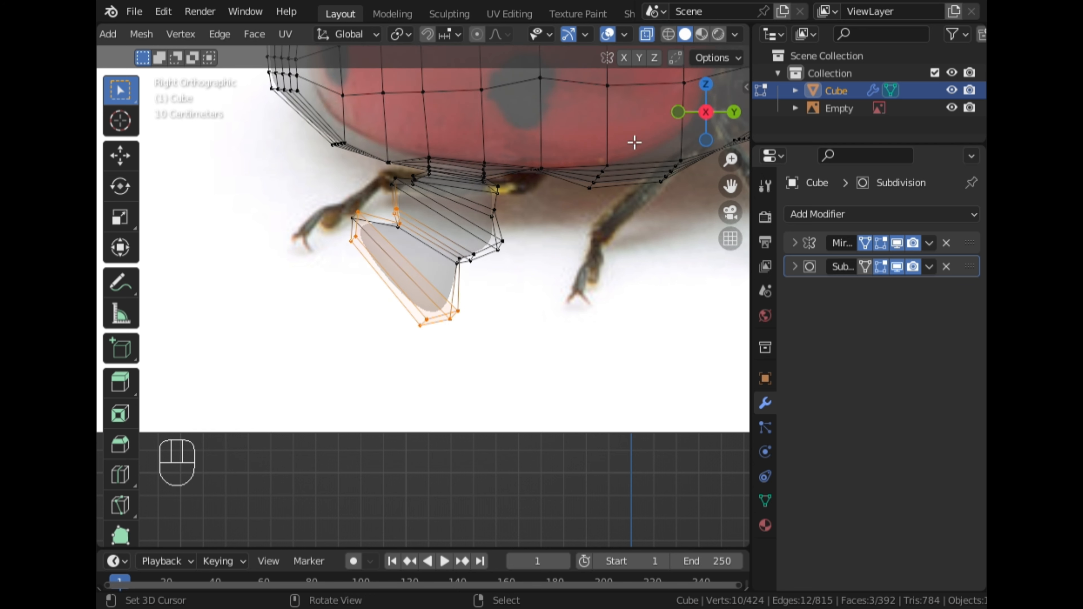
pyautogui.press('c')
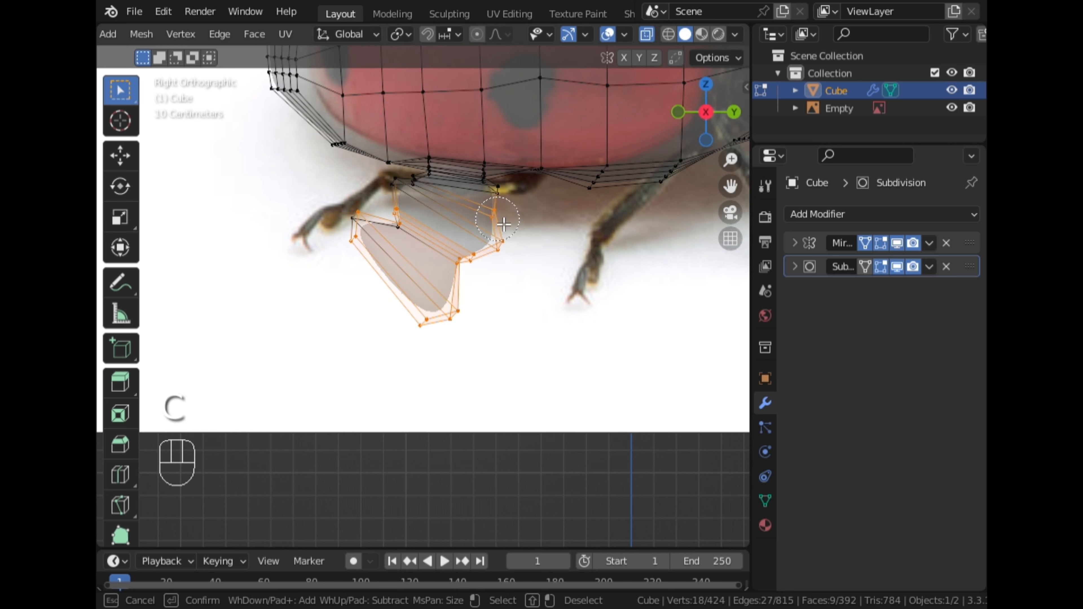
pyautogui.moveTo(504, 224)
pyautogui.mouseDown()
pyautogui.moveTo(506, 212)
pyautogui.moveTo(425, 203)
pyautogui.moveTo(364, 224)
pyautogui.mouseUp()
pyautogui.rightClick(428, 250)
# Scale the selected leg segment down to about 0.61 and move it up under the body
pyautogui.press('s')
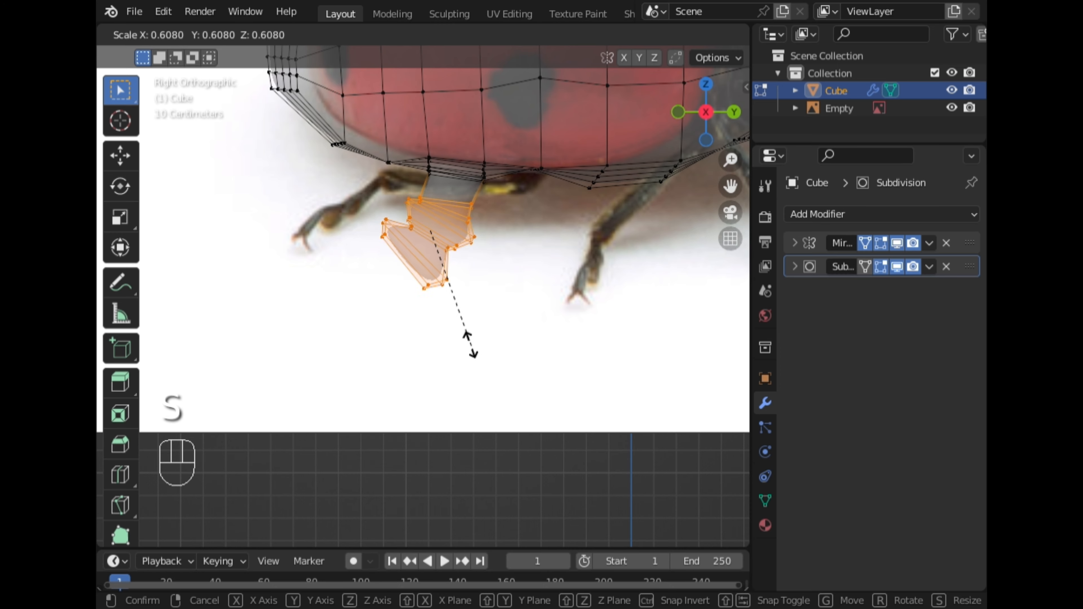
pyautogui.click(472, 329)
pyautogui.press('g')
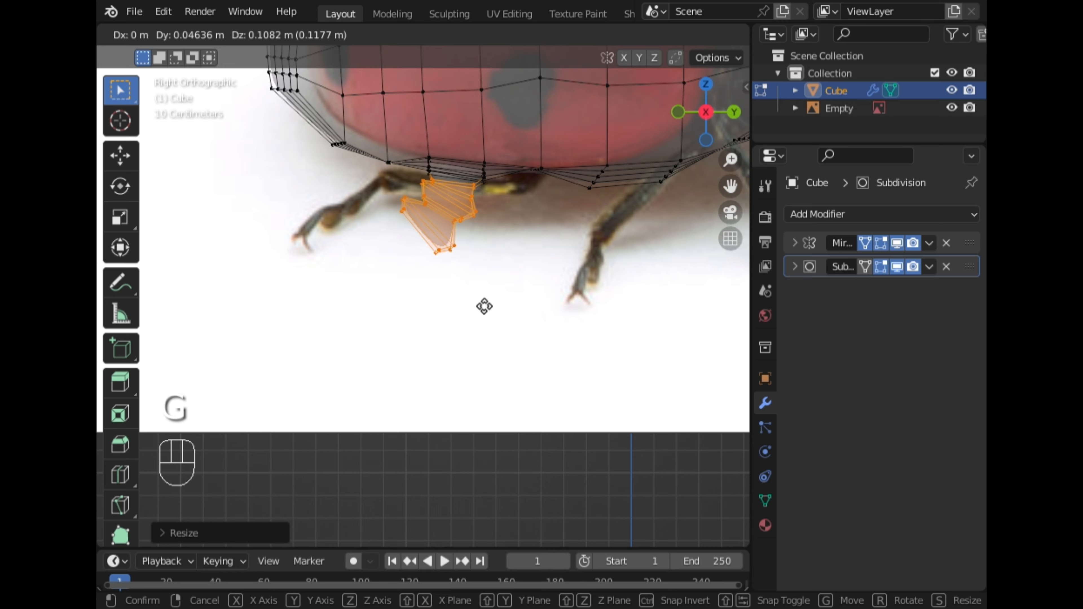
pyautogui.click(483, 306)
# Rotate the leg segment about 19 degrees and reposition it to match the reference leg
pyautogui.press('r')
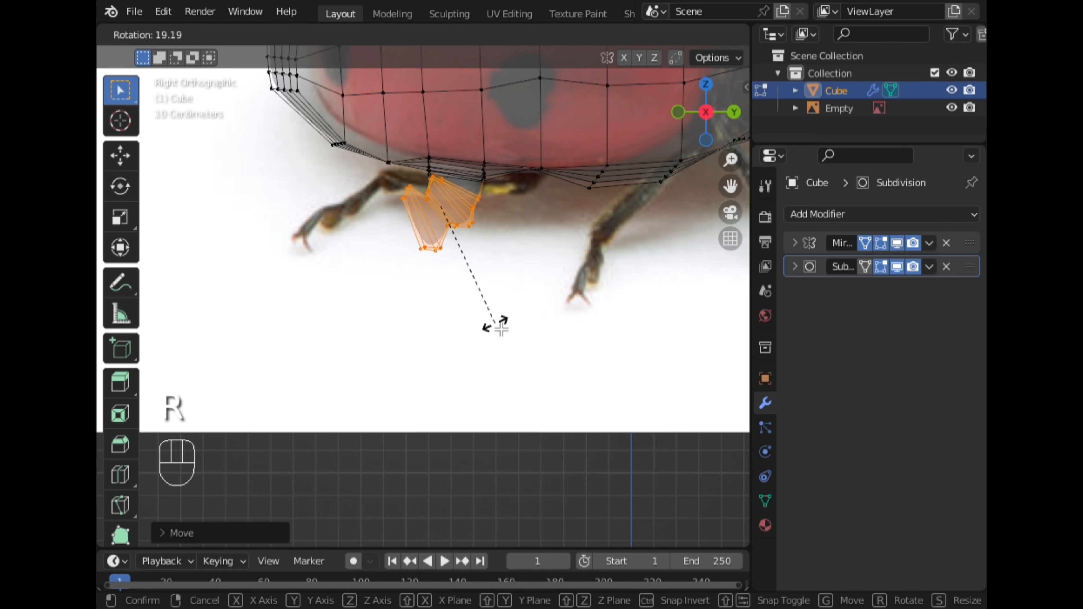
pyautogui.click(496, 322)
pyautogui.press('g')
pyautogui.click(493, 329)
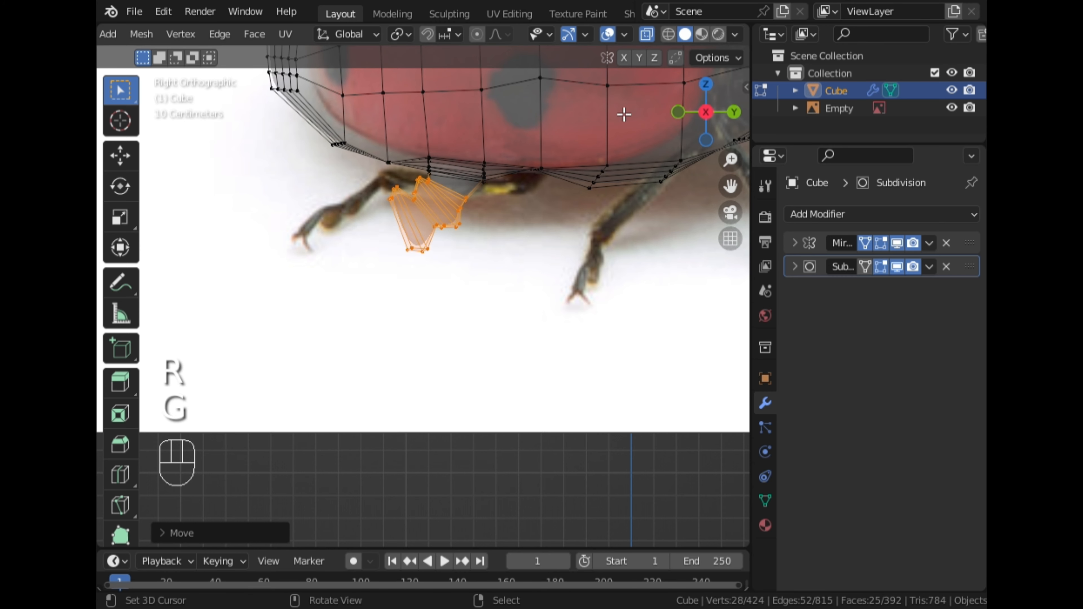
# Disable X-ray, switch to face selection, and select the end face of the leg segment
pyautogui.click(647, 36)
pyautogui.moveTo(537, 145); pyautogui.dragTo(477, 230, button='middle')
pyautogui.click(726, 122)
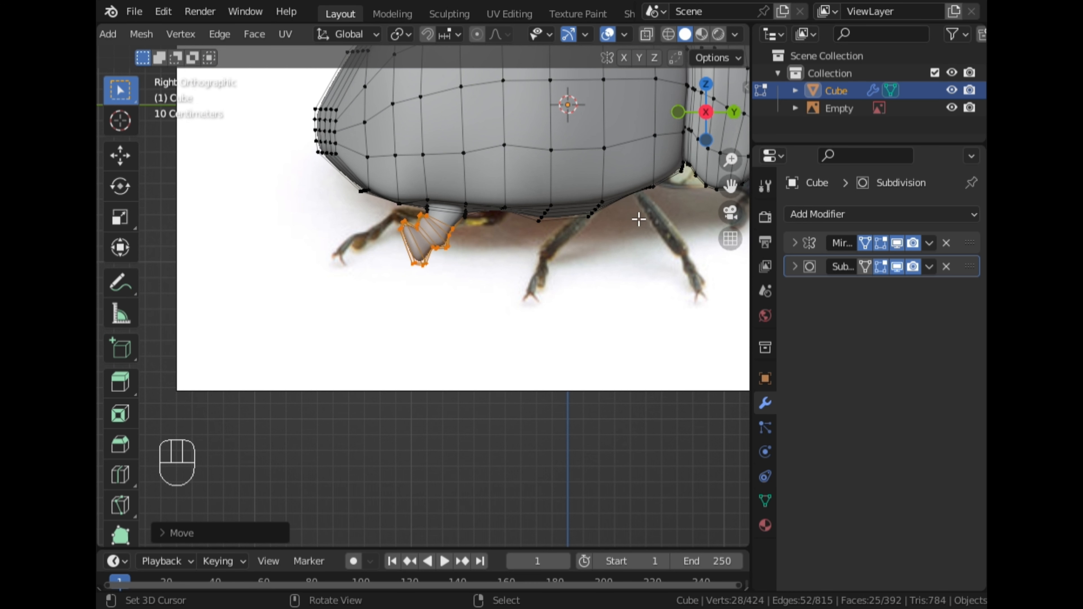
pyautogui.scroll(3, 542, 284)
pyautogui.scroll(-3, 540, 285)
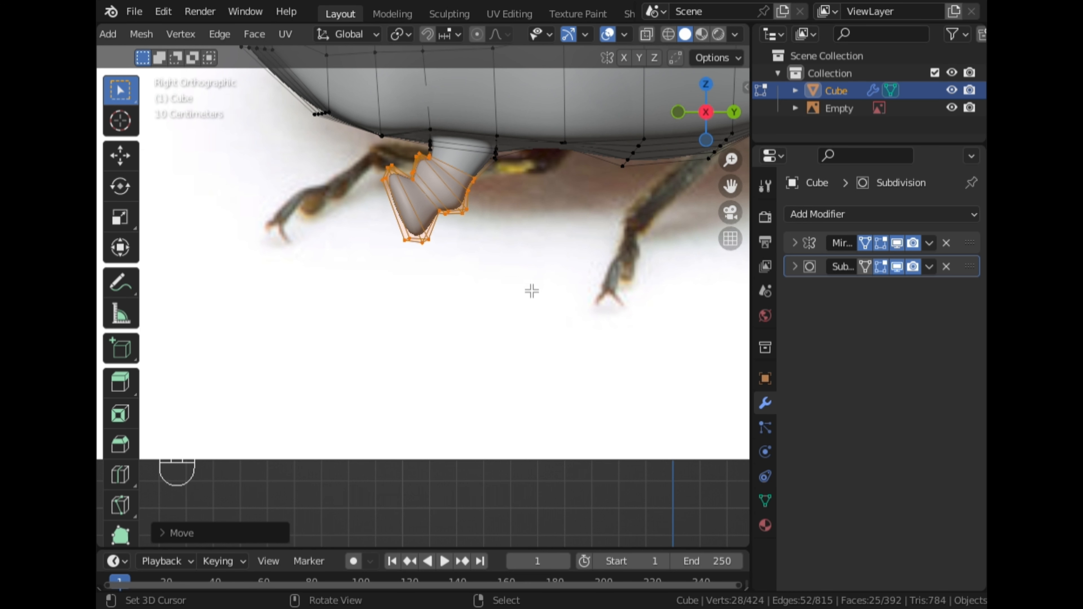
pyautogui.moveTo(532, 291); pyautogui.dragTo(329, 139, button='middle')
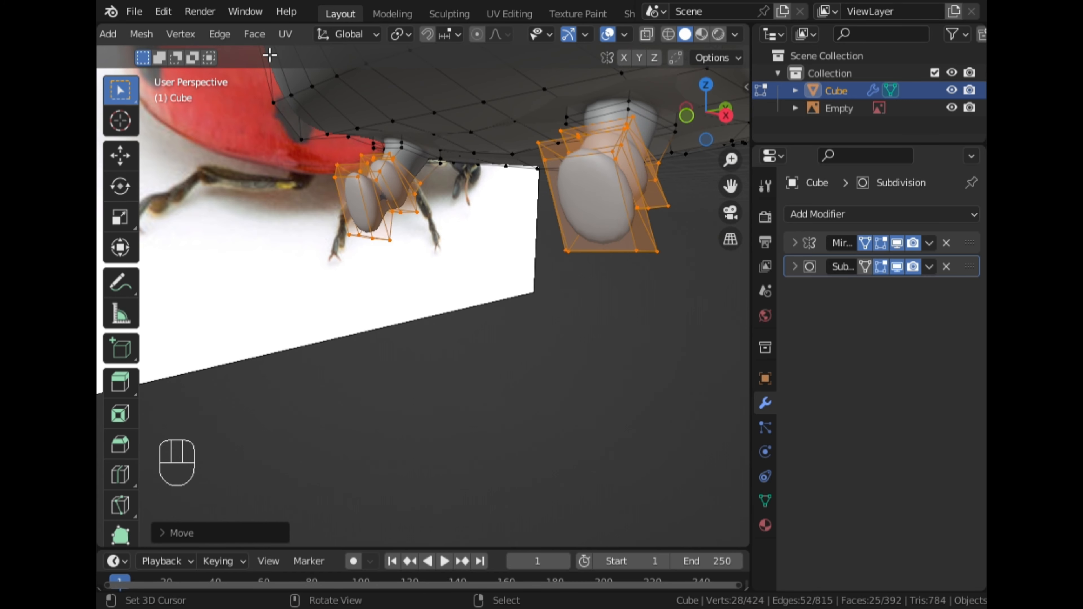
pyautogui.scroll(5, 278, 34)
pyautogui.click(141, 34)
pyautogui.click(586, 222)
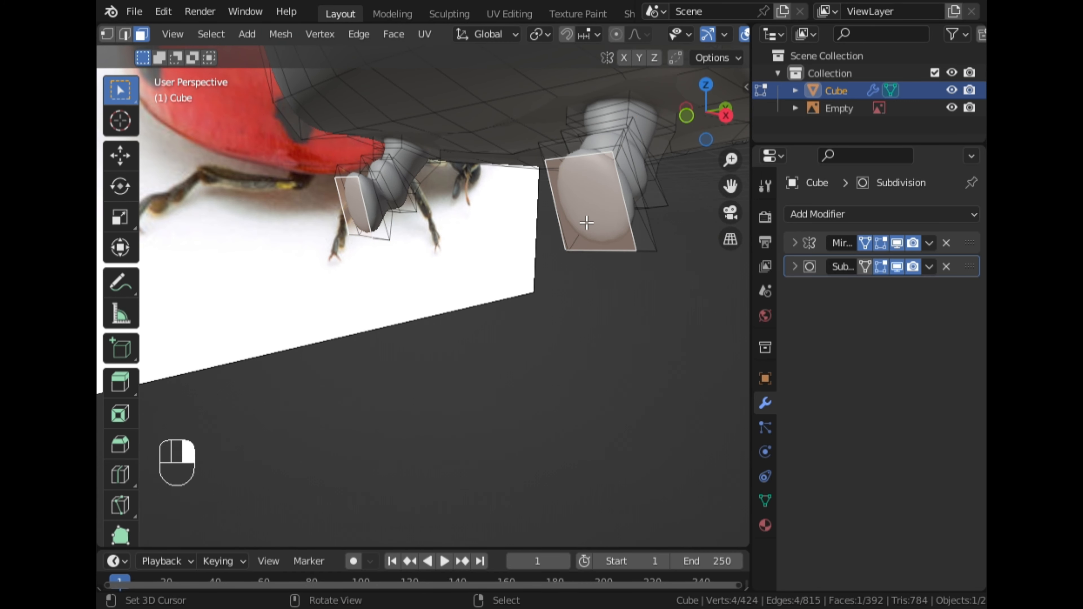
pyautogui.click(726, 115)
pyautogui.scroll(2, 539, 238)
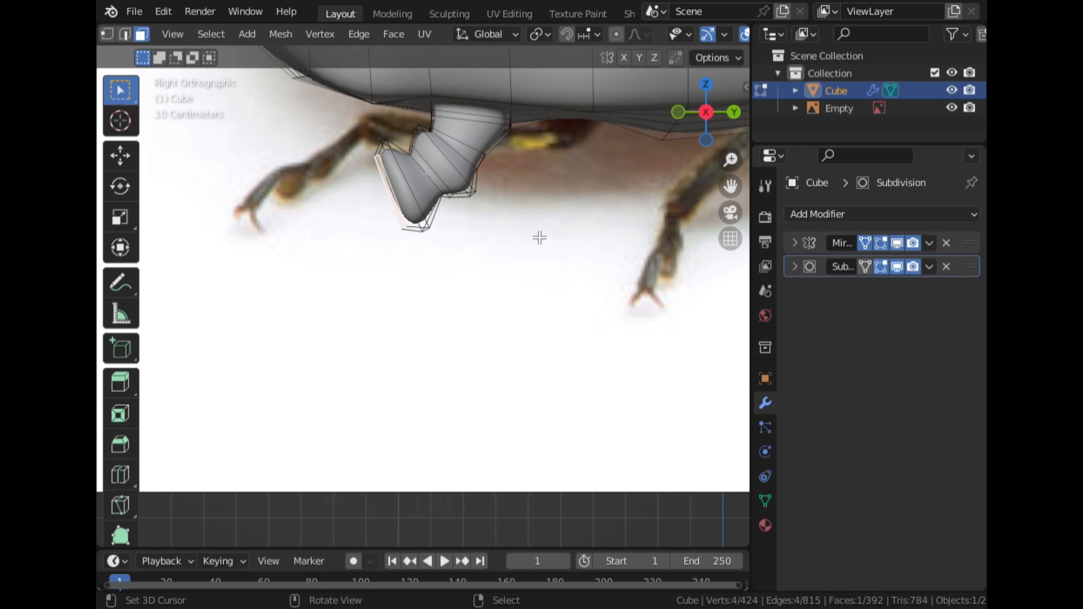
pyautogui.press('e')
pyautogui.click(491, 250)
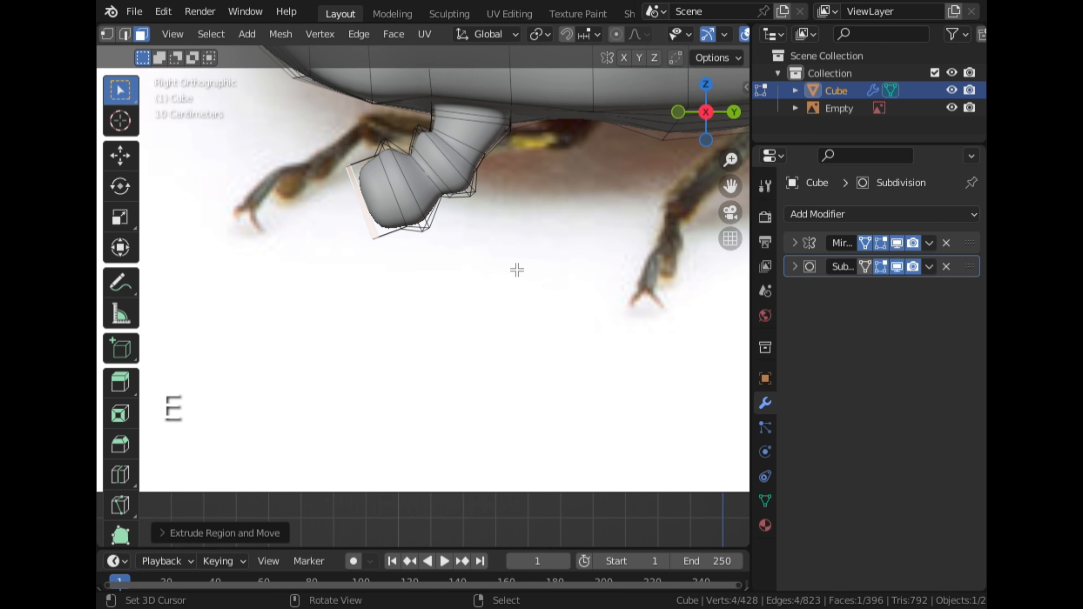
pyautogui.scroll(1, 520, 276)
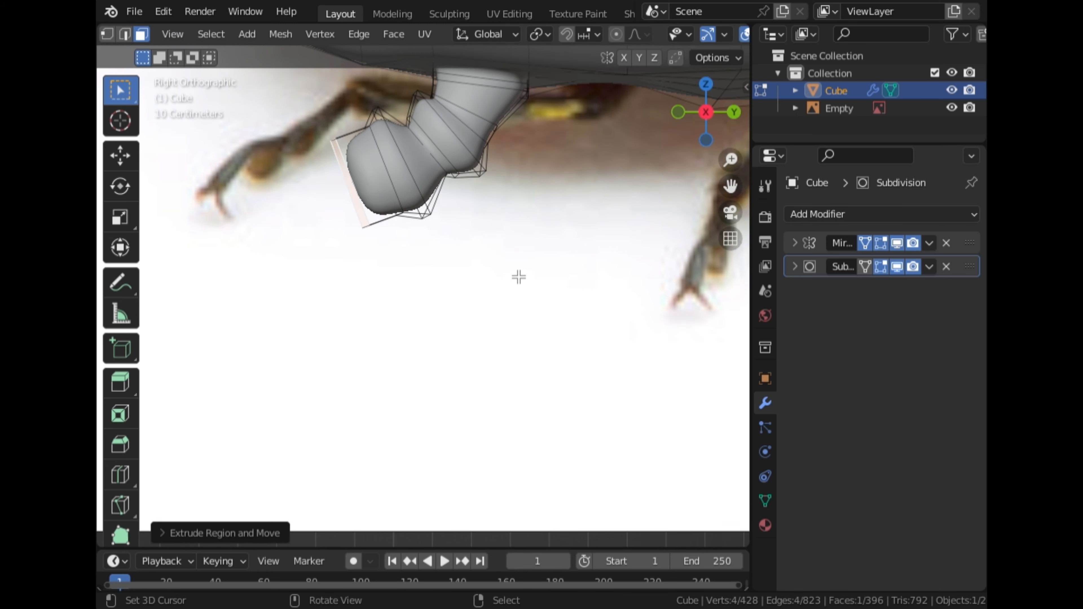
pyautogui.hotkey('ctrl', 'z')
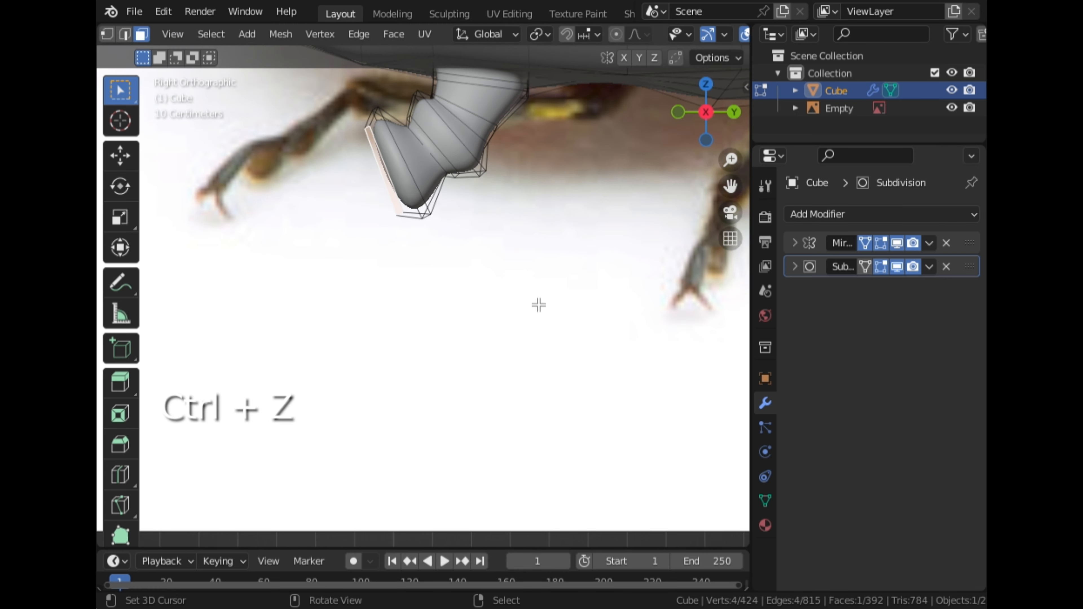
# Shrink the end face, extrude a new leg segment from it and angle it along the reference leg
pyautogui.press('s')
pyautogui.click(581, 376)
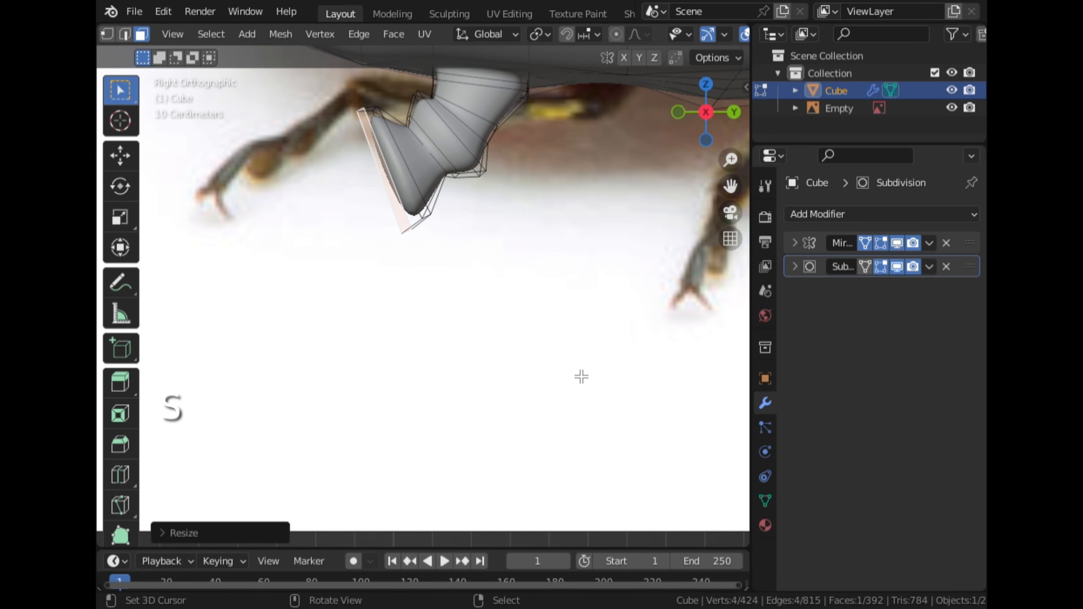
pyautogui.press('e')
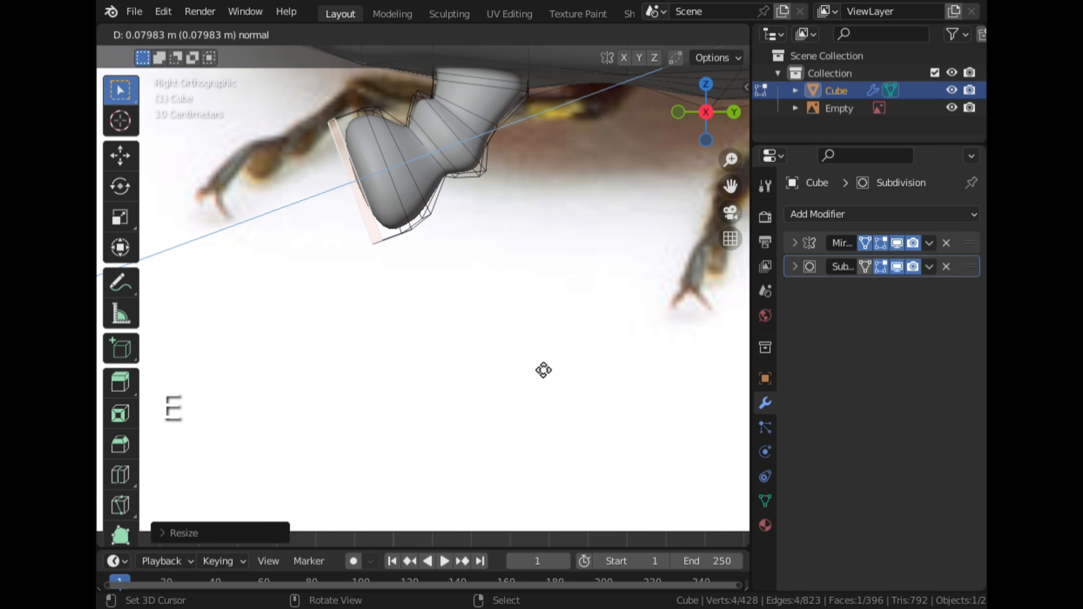
pyautogui.click(556, 365)
pyautogui.press('r')
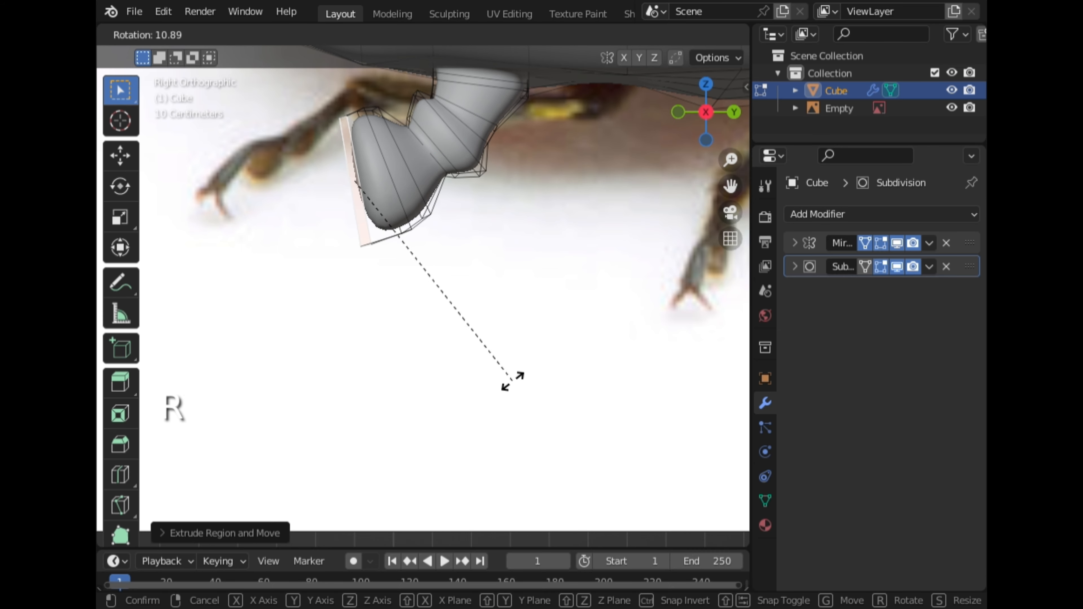
pyautogui.click(509, 387)
# Extrude another short segment and scale and shift it to form a joint bulge
pyautogui.press('e')
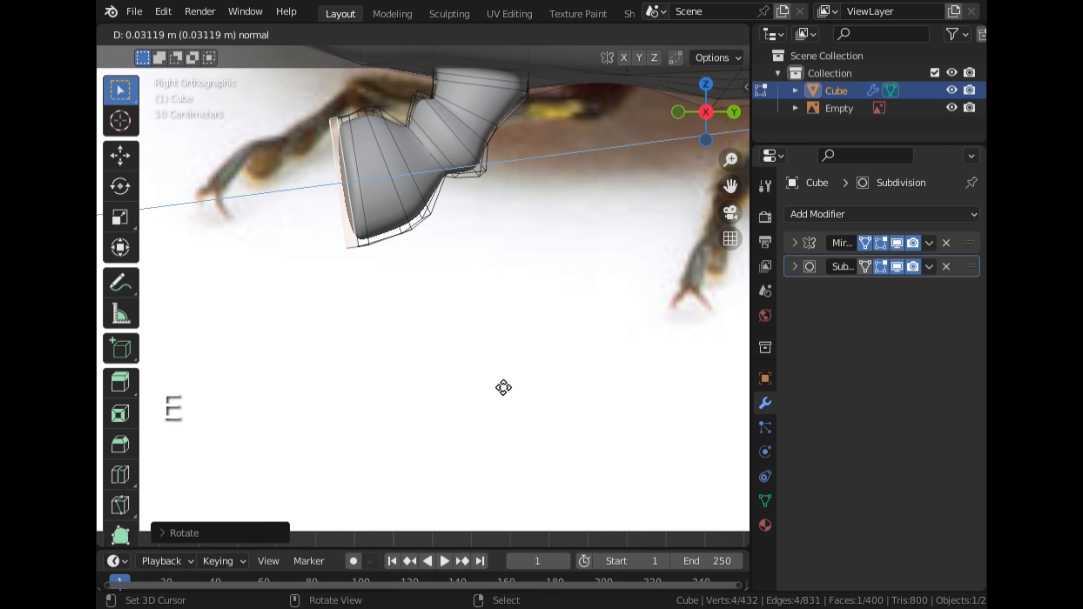
pyautogui.click(501, 384)
pyautogui.press('s')
pyautogui.click(506, 356)
pyautogui.press('g')
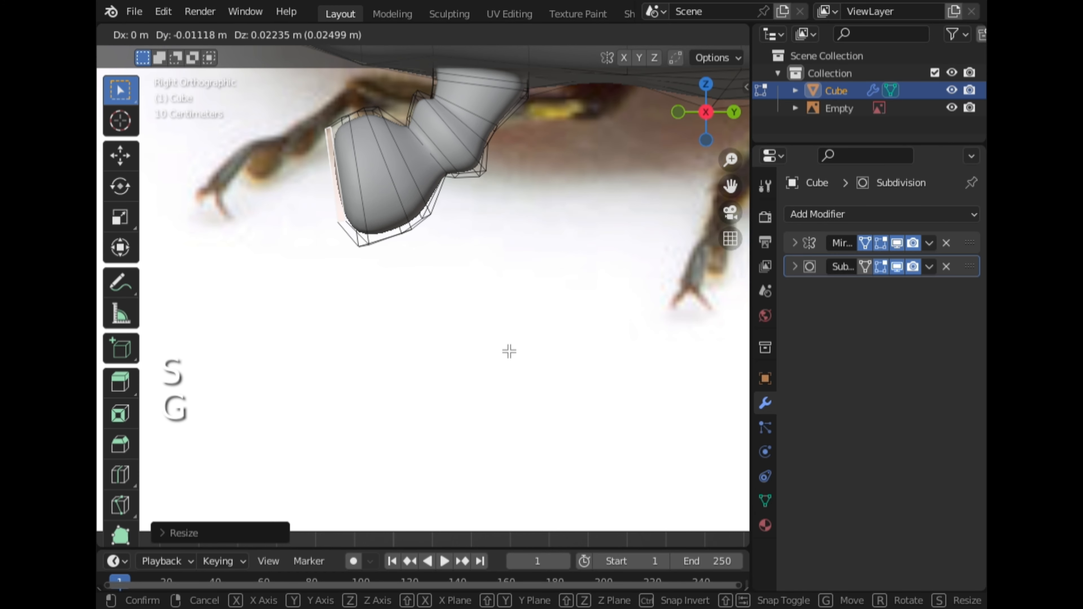
pyautogui.press('s')
pyautogui.click(486, 361)
# Extrude the next segment, scale it to about 1.09 and rotate it to follow the leg
pyautogui.press('e')
pyautogui.click(494, 369)
pyautogui.press('s')
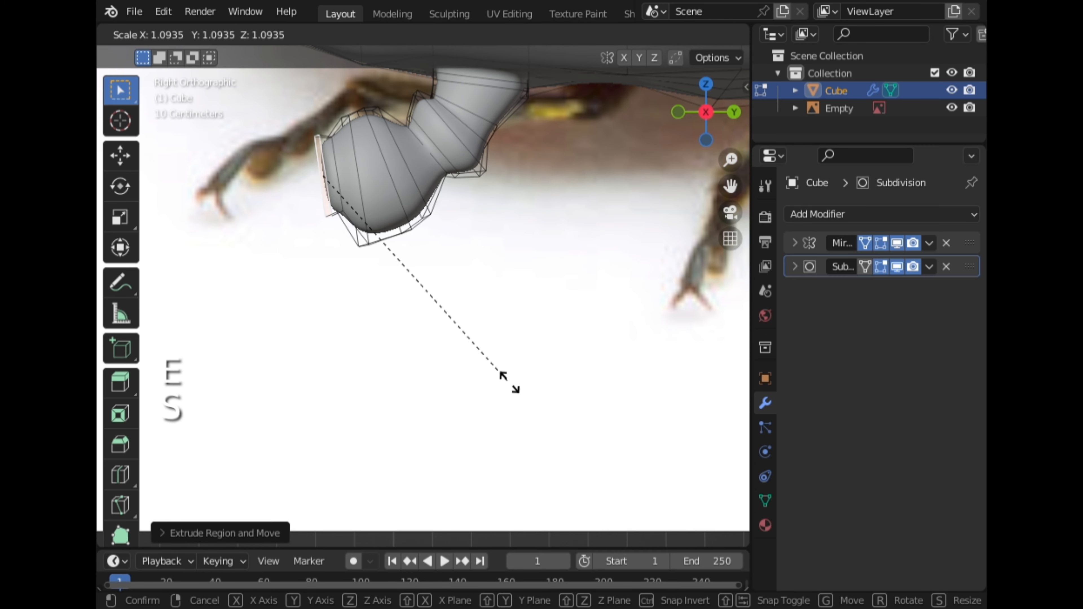
pyautogui.click(626, 130)
pyautogui.scroll(-2, 449, 314)
pyautogui.press('r')
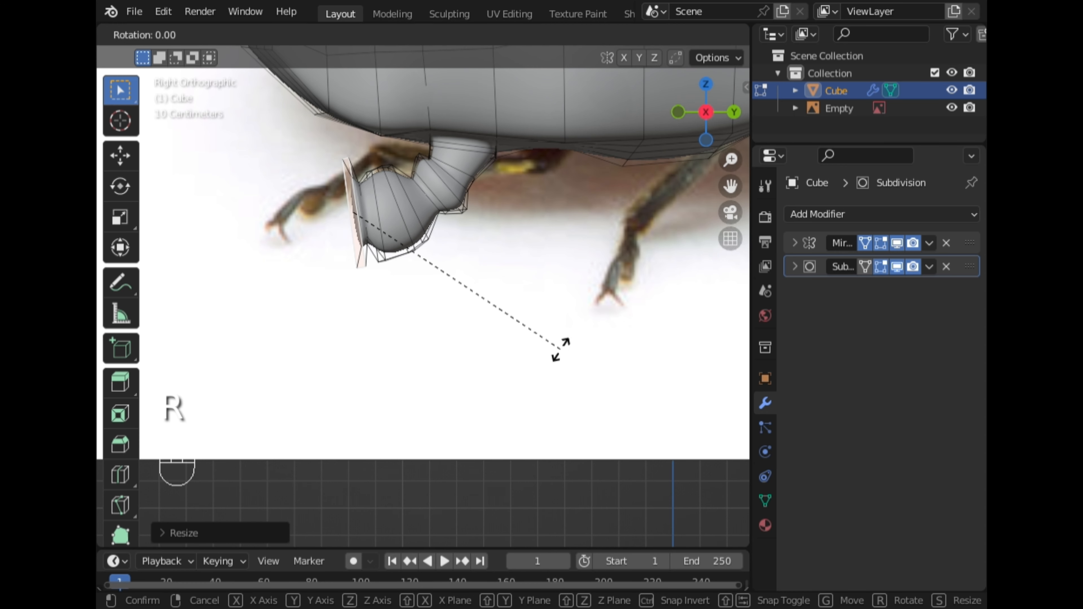
pyautogui.click(556, 370)
# Extrude another segment, enlarging and shifting it to form the next leg joint
pyautogui.press('e')
pyautogui.click(557, 375)
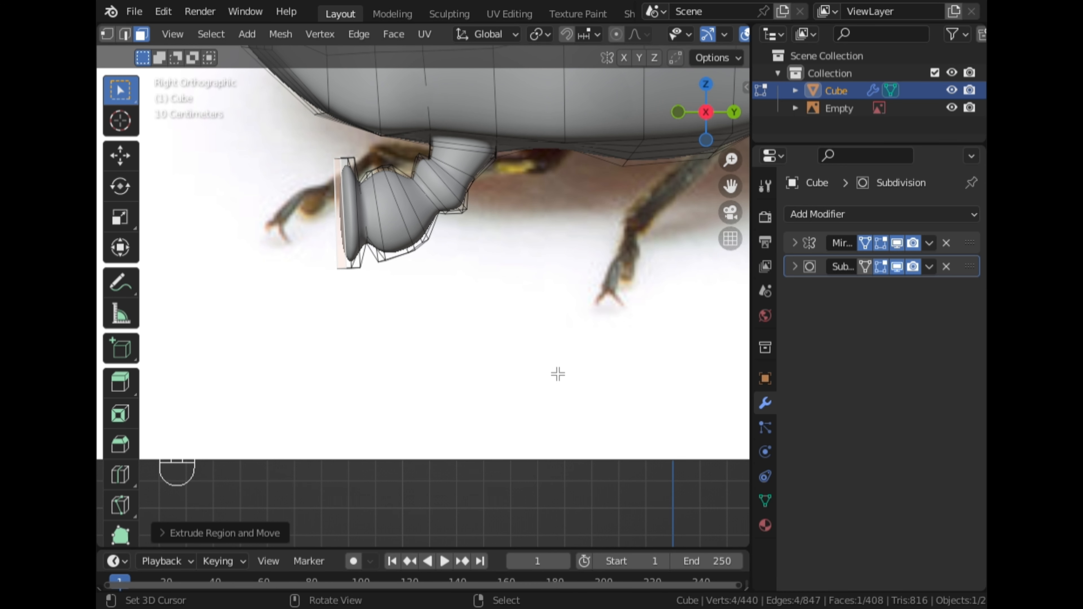
pyautogui.press('s')
pyautogui.click(508, 312)
pyautogui.press('g')
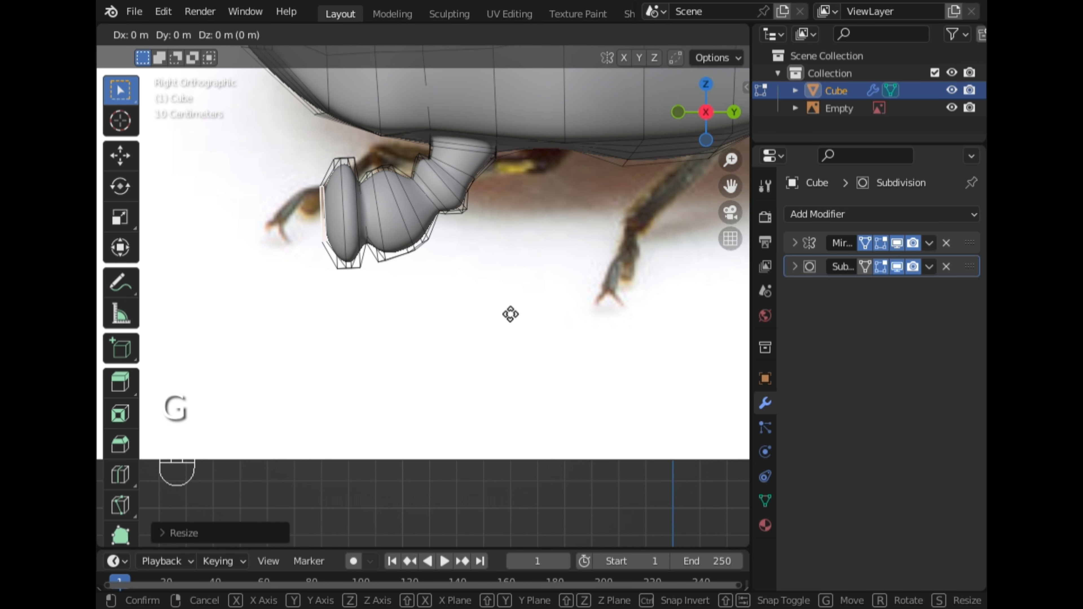
pyautogui.click(504, 317)
# Scale the end face in perspective view, then extrude and move a new segment in the side view
pyautogui.scroll(-2, 496, 317)
pyautogui.moveTo(495, 317); pyautogui.dragTo(532, 326, button='middle')
pyautogui.press('s')
pyautogui.click(590, 333)
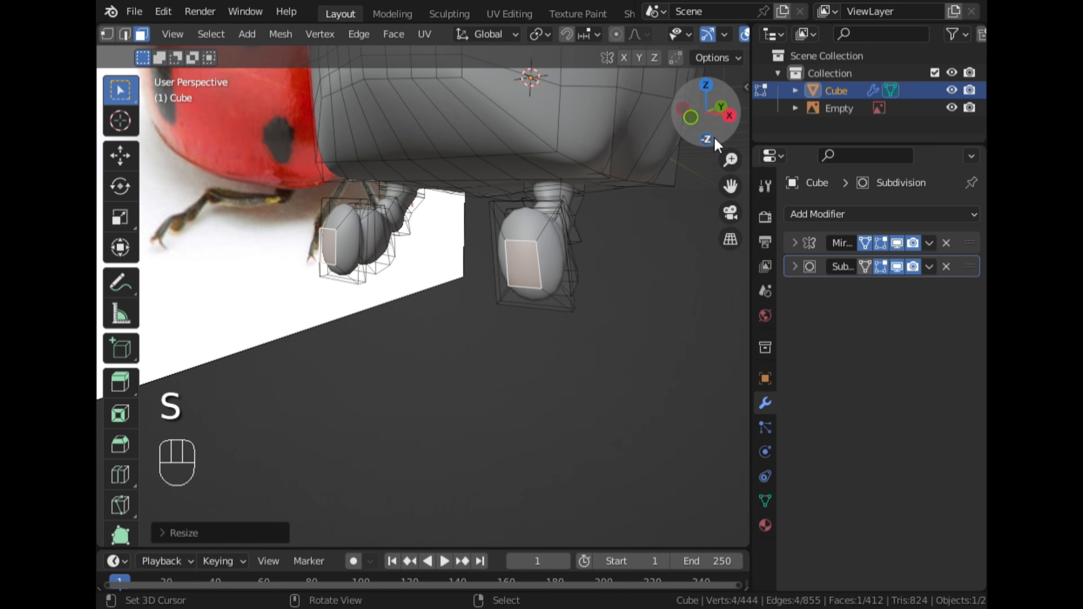
pyautogui.click(729, 115)
pyautogui.press('e')
pyautogui.click(486, 230)
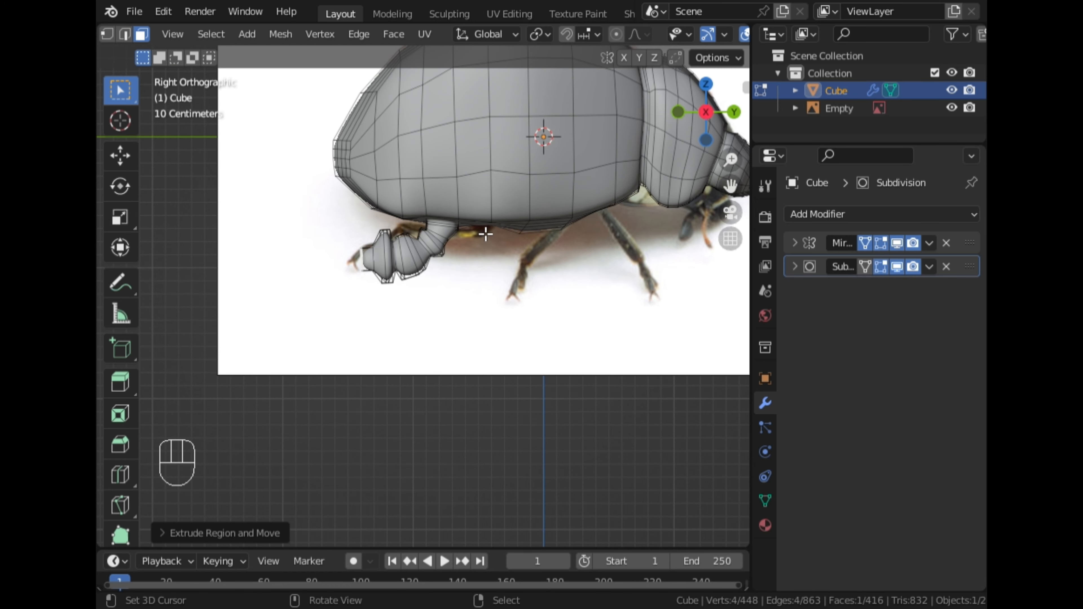
pyautogui.scroll(2, 486, 234)
pyautogui.press('g')
pyautogui.click(551, 254)
# Extrude the next leg segment, scaling and rotating it along the reference image
pyautogui.press('e')
pyautogui.click(548, 256)
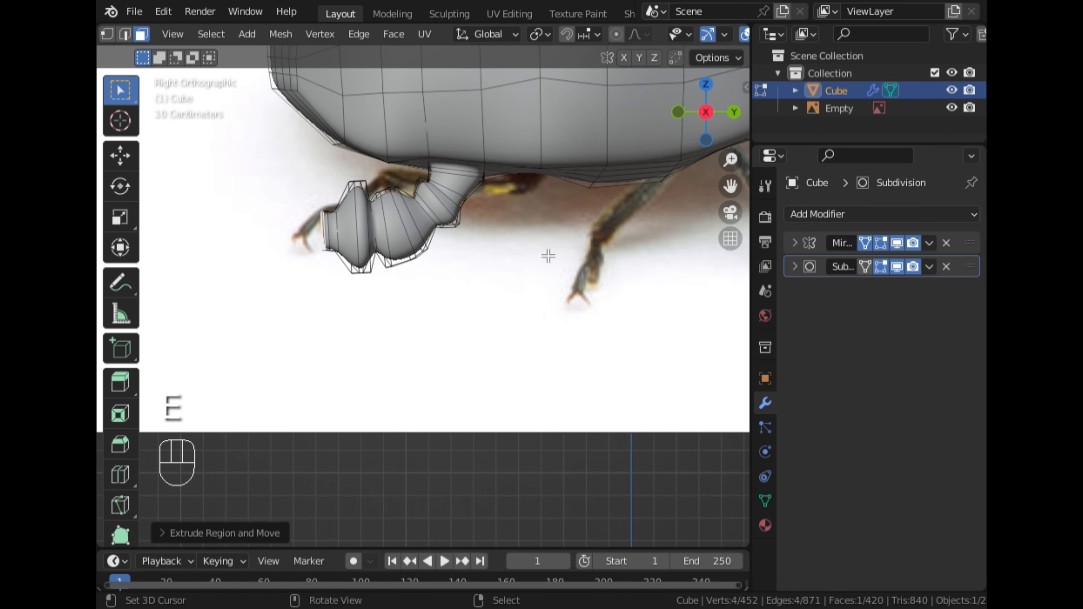
pyautogui.press('s')
pyautogui.click(582, 315)
pyautogui.press('r')
pyautogui.click(573, 283)
# Extrude and scale another narrow segment toward the leg's foot
pyautogui.press('e')
pyautogui.click(554, 281)
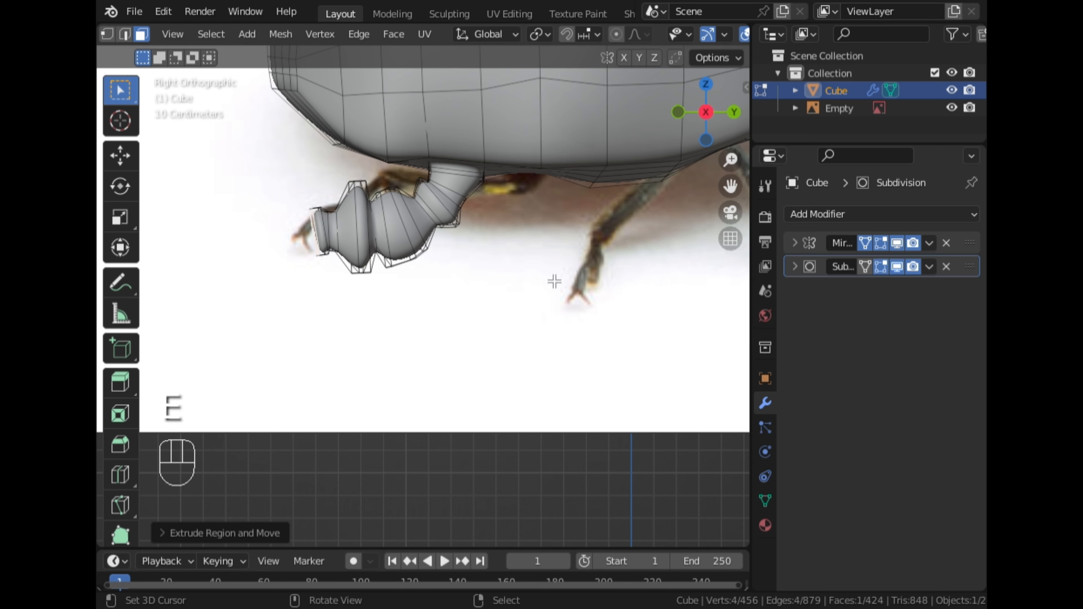
pyautogui.press('s')
pyautogui.click(518, 296)
pyautogui.keyDown('shift'); pyautogui.moveTo(439, 272); pyautogui.dragTo(593, 307, button='middle'); pyautogui.keyUp('shift')
pyautogui.scroll(2, 593, 307)
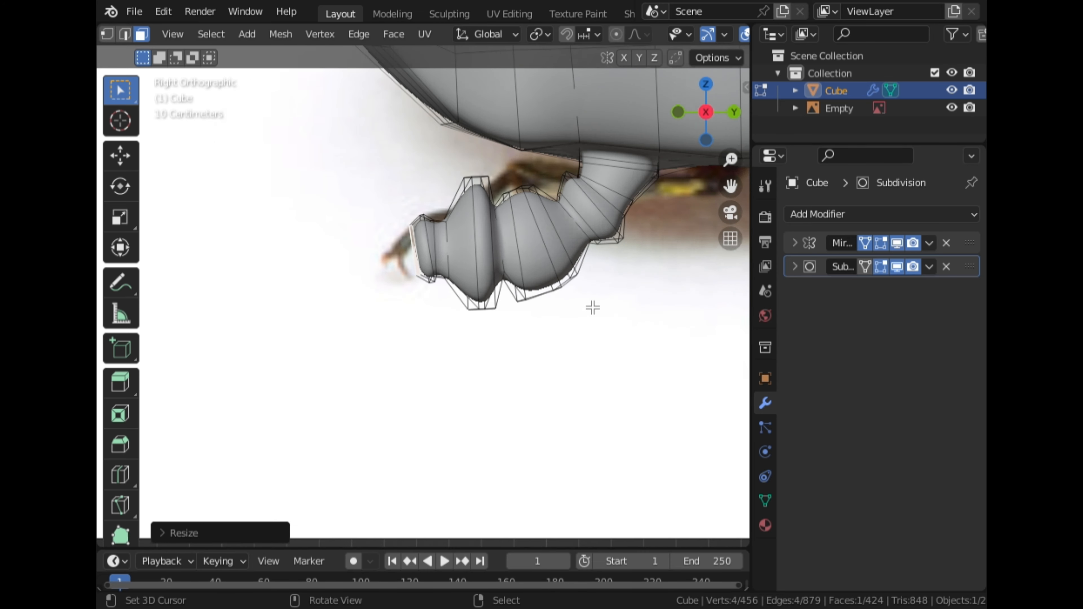
# Extrude a further segment, rotating and moving it to follow the foot's direction
pyautogui.press('e')
pyautogui.click(602, 361)
pyautogui.press('r')
pyautogui.click(631, 327)
pyautogui.press('g')
pyautogui.click(639, 329)
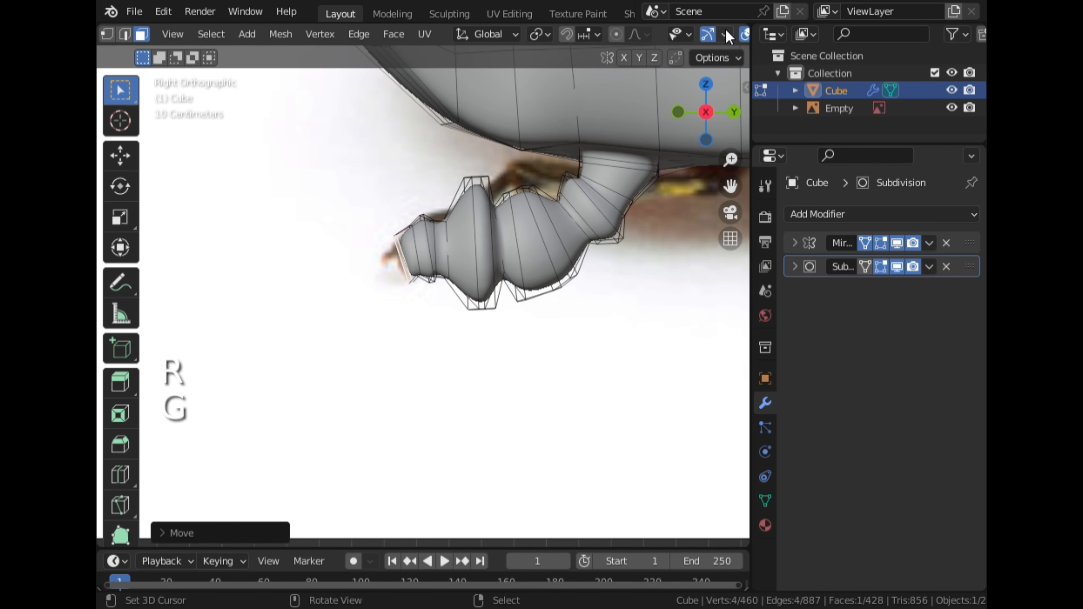
# Enable X-ray and extrude a tapered tip segment scaled to about 0.75
pyautogui.click(647, 34)
pyautogui.press('e')
pyautogui.click(558, 318)
pyautogui.press('s')
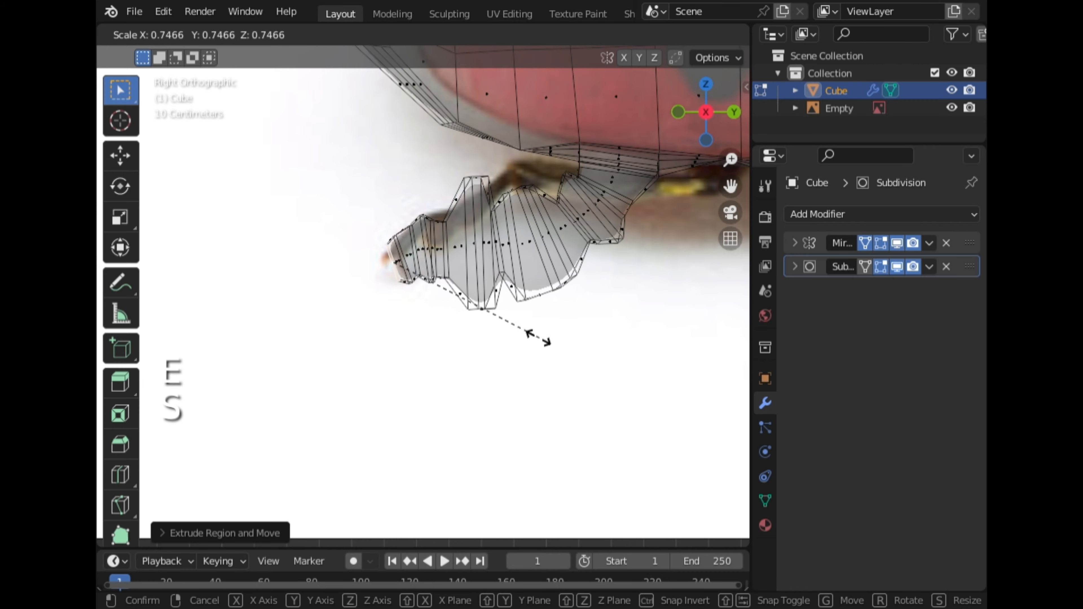
pyautogui.click(549, 297)
# Turn on proportional editing and move and scale the leg's tip to follow the reference image
pyautogui.press('o')
pyautogui.press('g')
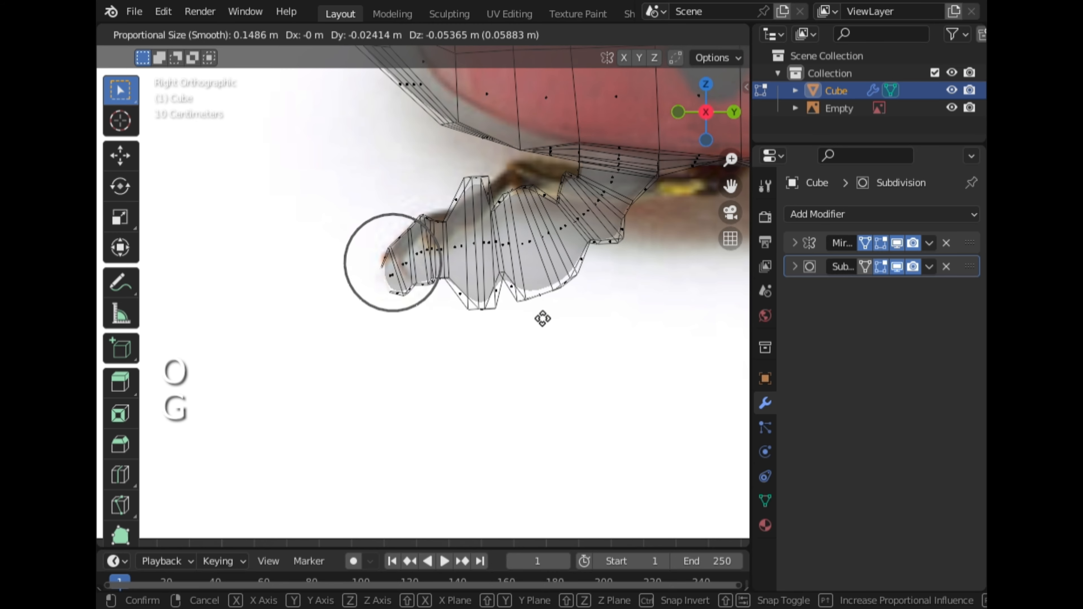
pyautogui.press('s')
pyautogui.click(521, 399)
pyautogui.moveTo(595, 443); pyautogui.dragTo(716, 402, button='middle')
pyautogui.keyDown('shift'); pyautogui.rightClick(581, 290); pyautogui.keyUp('shift')
pyautogui.press('s')
pyautogui.moveTo(602, 317); pyautogui.dragTo(627, 216, button='middle')
pyautogui.click(660, 418)
pyautogui.scroll(1, 606, 233)
pyautogui.moveTo(511, 194); pyautogui.dragTo(555, 295, button='middle')
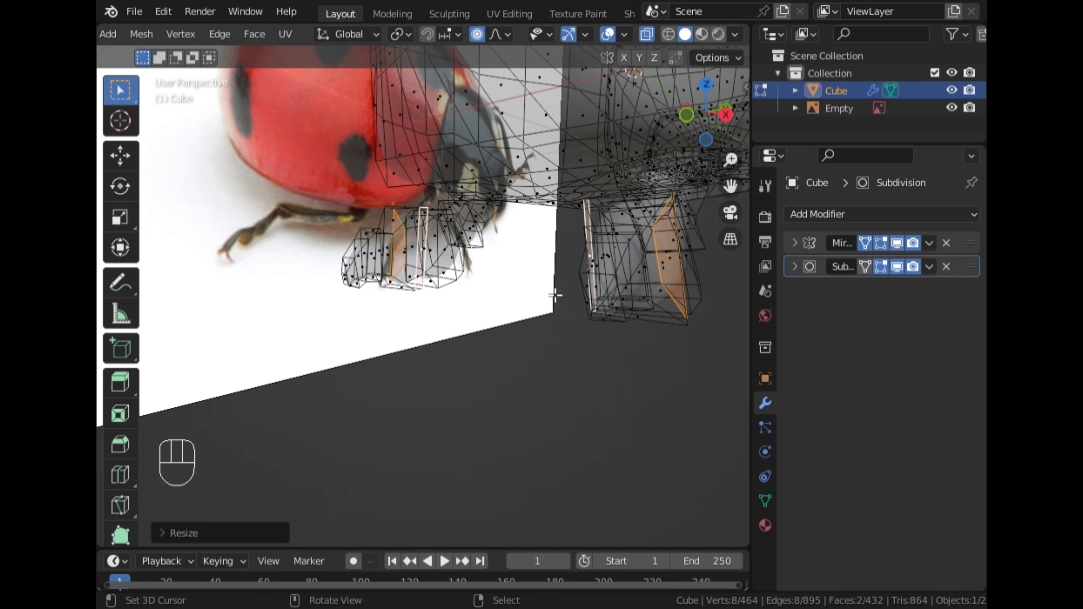
# Scale the selected legs along X to about 0.77 from the top view
pyautogui.click(646, 34)
pyautogui.rightClick(607, 315)
pyautogui.moveTo(634, 320); pyautogui.dragTo(605, 285, button='middle')
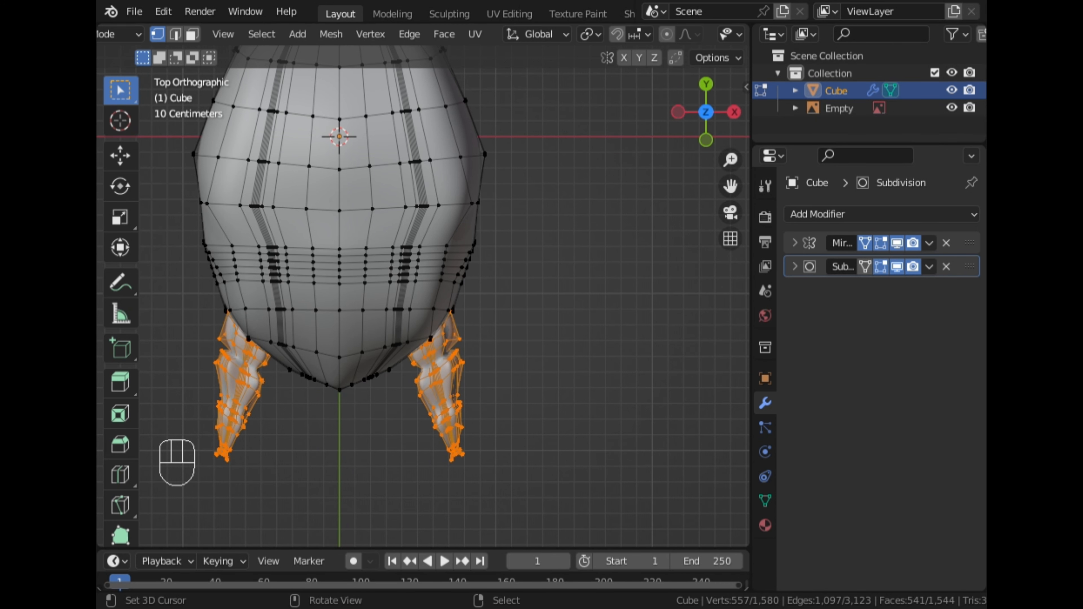
pyautogui.scroll(-2, 582, 274)
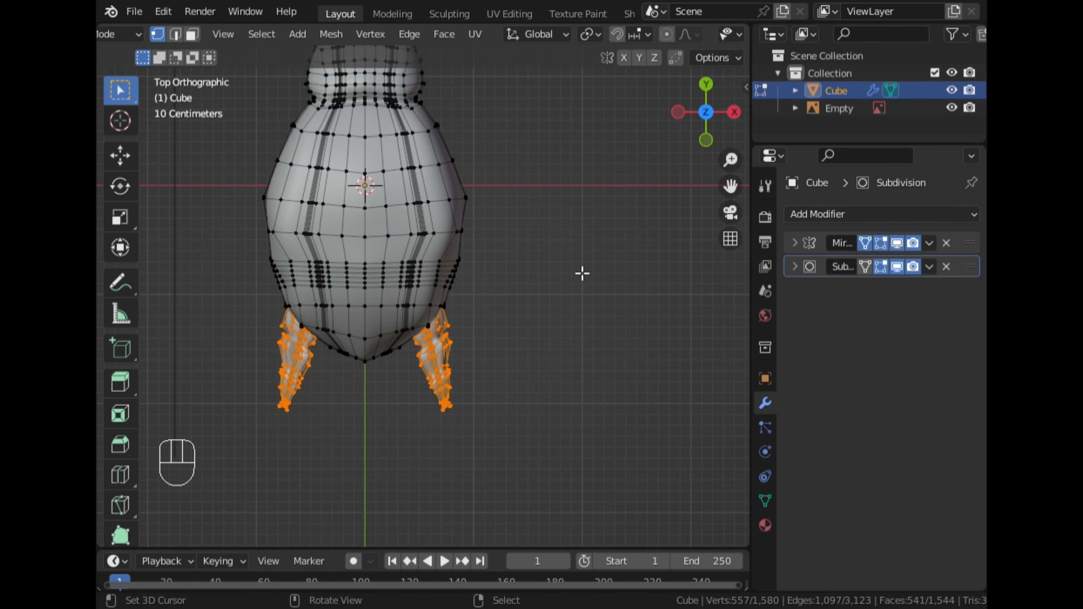
pyautogui.scroll(-3, 503, 42)
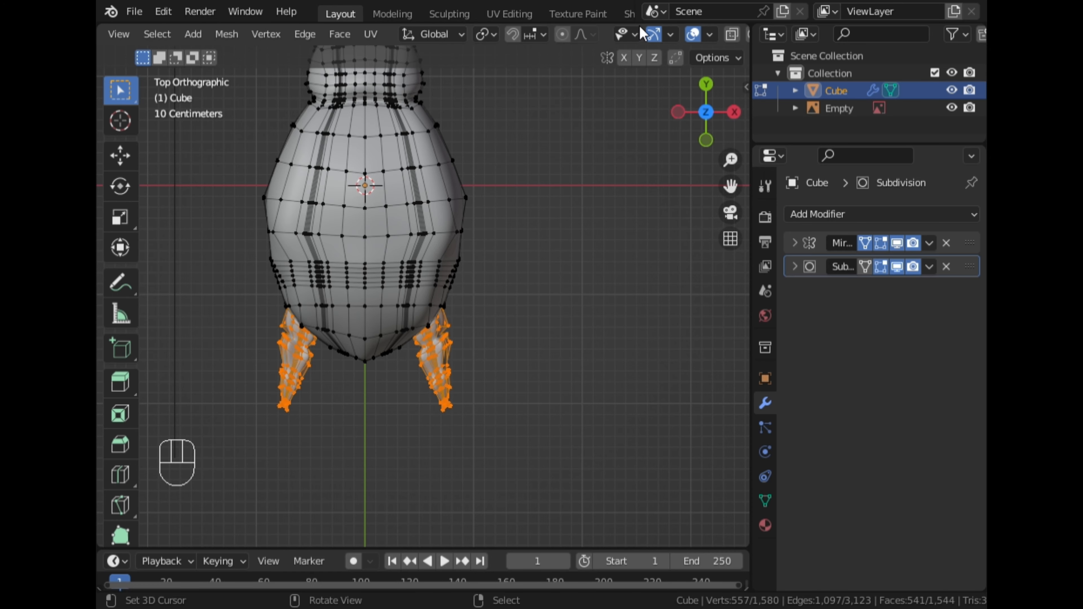
pyautogui.click(732, 35)
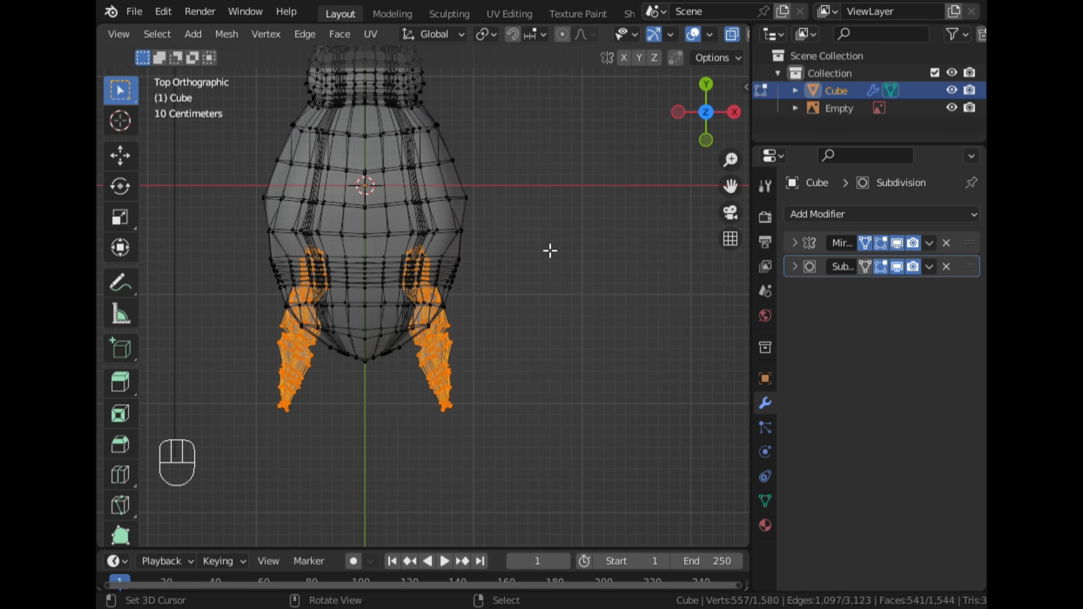
pyautogui.scroll(2, 550, 251)
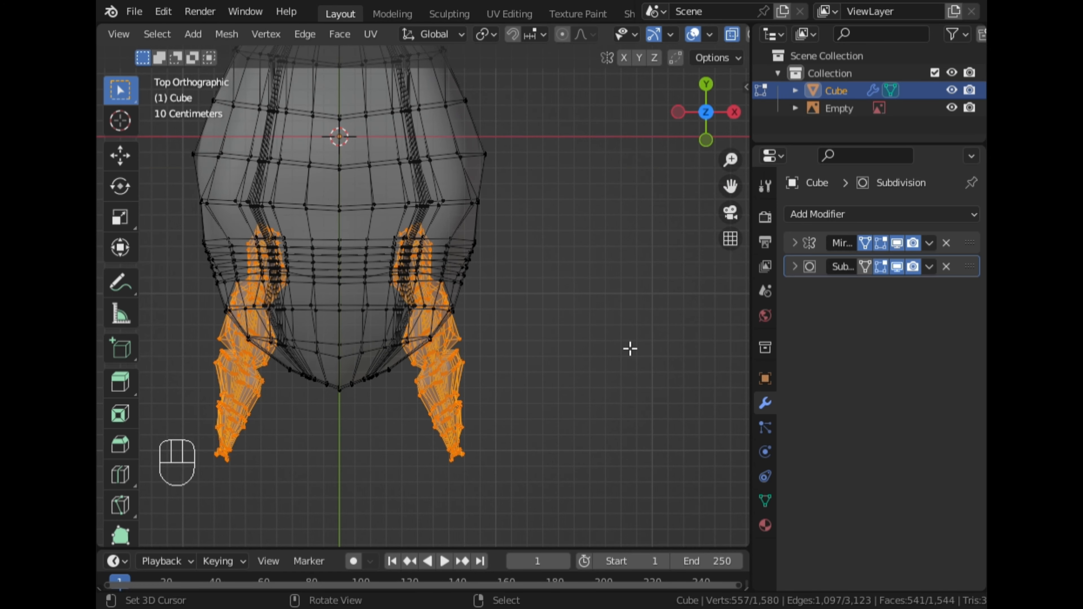
pyautogui.press('s')
pyautogui.press('x')
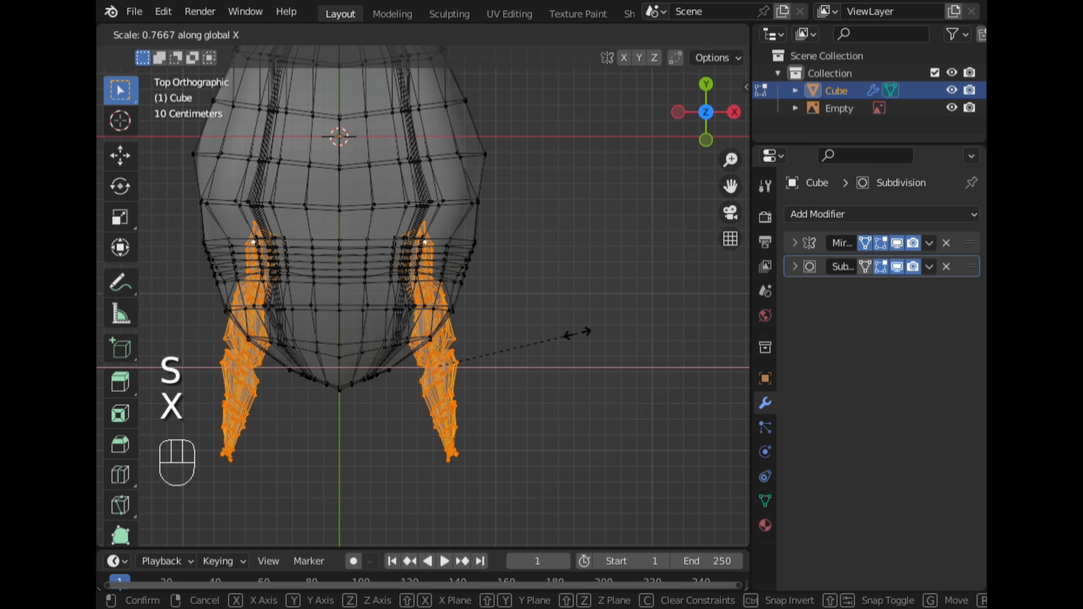
pyautogui.click(578, 333)
# Inspect the smoothed leg from the side in object mode against the reference, then return to edit mode
pyautogui.click(731, 36)
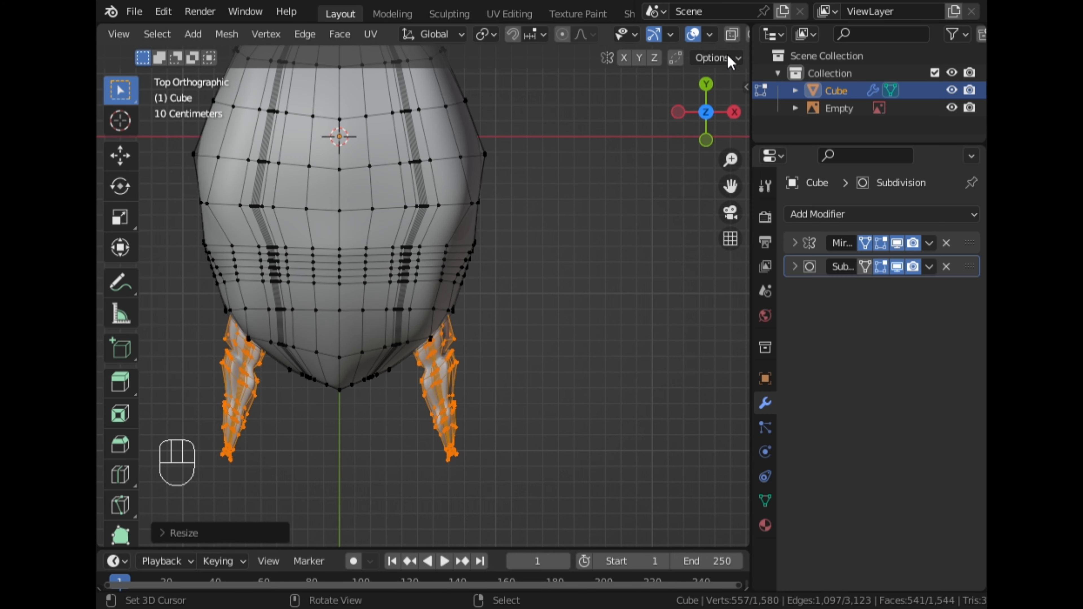
pyautogui.click(735, 114)
pyautogui.scroll(1, 531, 246)
pyautogui.scroll(1, 531, 247)
pyautogui.scroll(-2, 503, 247)
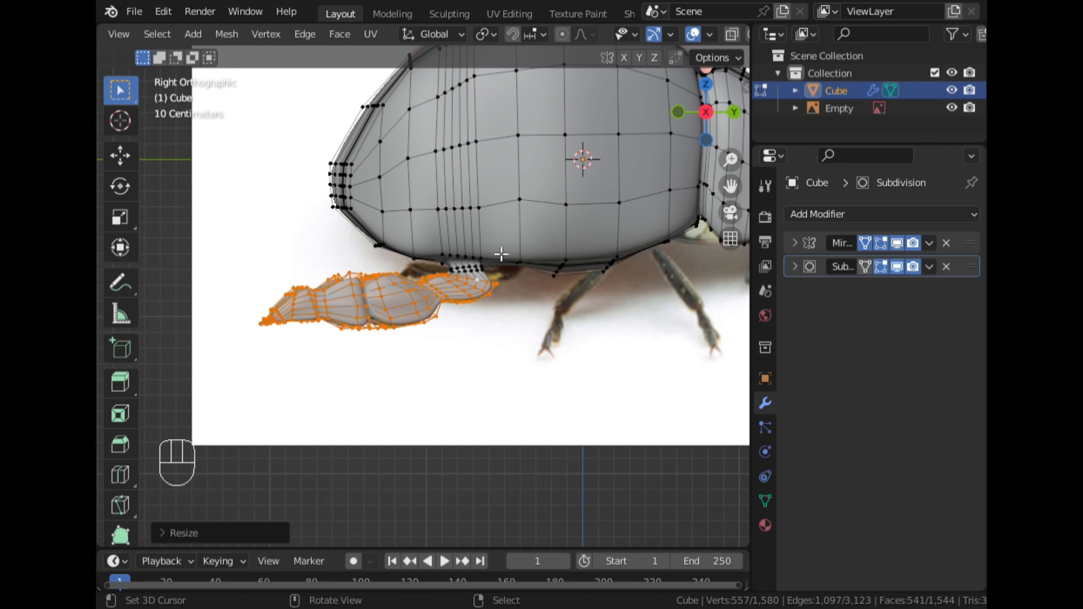
pyautogui.scroll(1, 501, 252)
pyautogui.hotkey('ctrl', 'Tab')
pyautogui.click(311, 269)
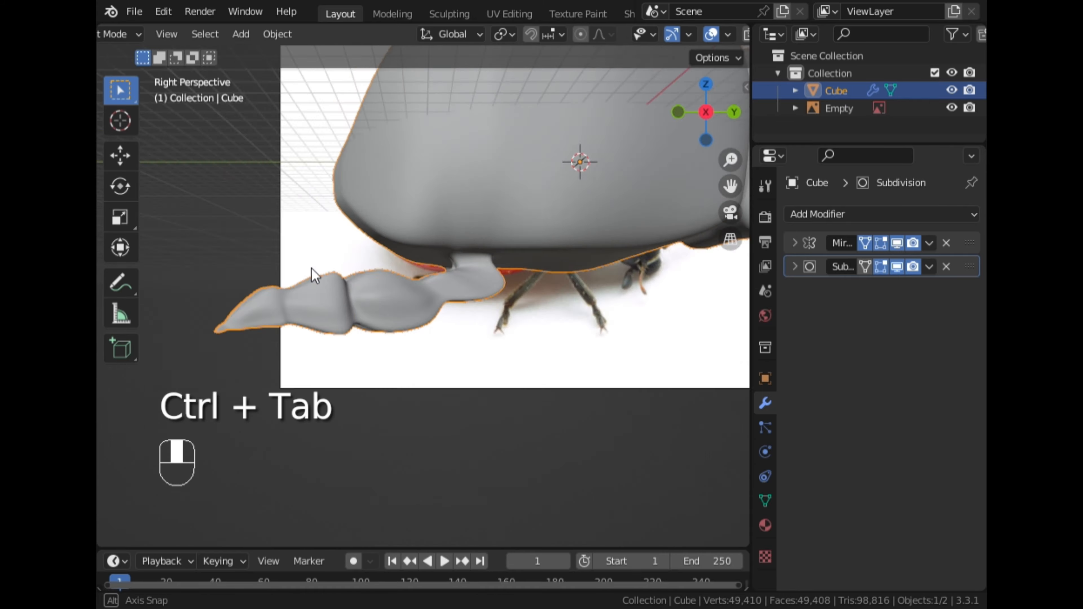
pyautogui.moveTo(312, 268); pyautogui.dragTo(426, 287, button='middle')
pyautogui.scroll(-4, 500, 306)
pyautogui.click(730, 116)
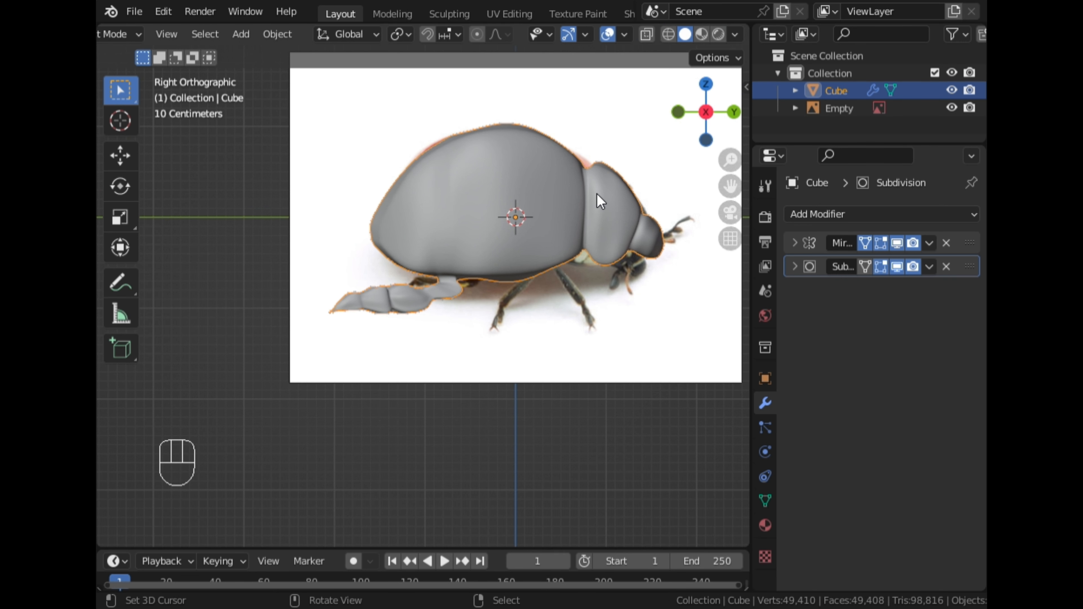
pyautogui.scroll(3, 522, 250)
pyautogui.scroll(3, 493, 292)
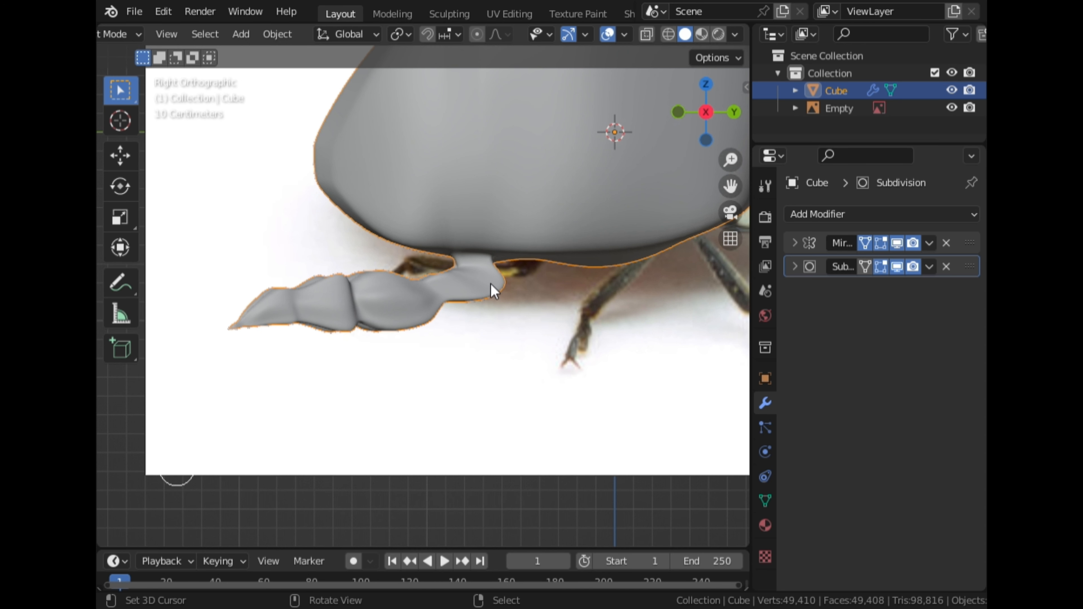
pyautogui.press('Tab')
pyautogui.scroll(2, 511, 277)
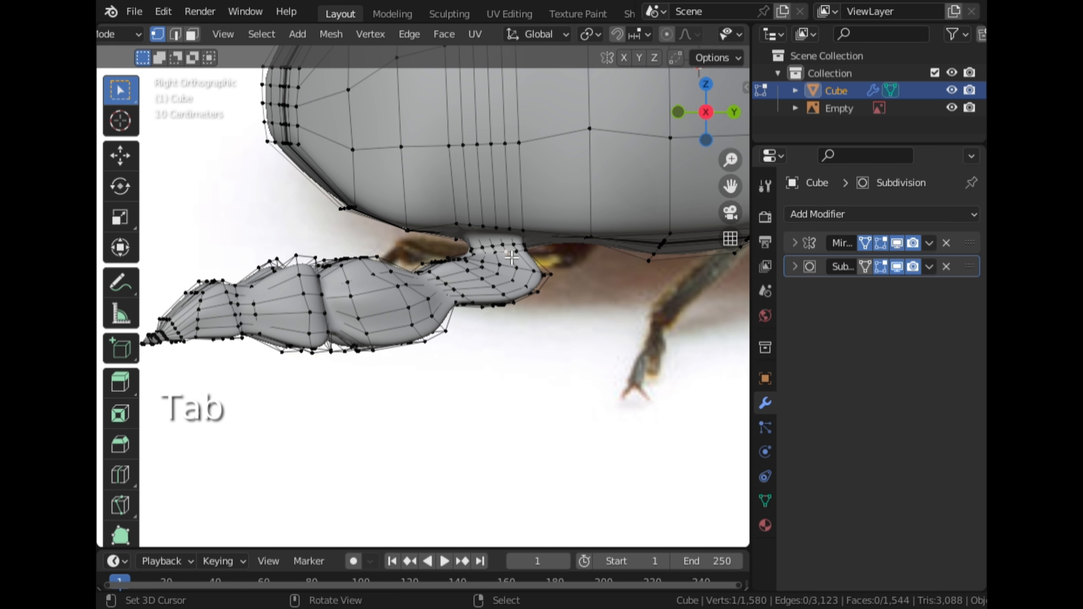
# Move and rotate the leg's top edge loop with proportional editing so it meets the body
pyautogui.keyDown('alt'); pyautogui.click(508, 259); pyautogui.keyUp('alt')
pyautogui.press('g')
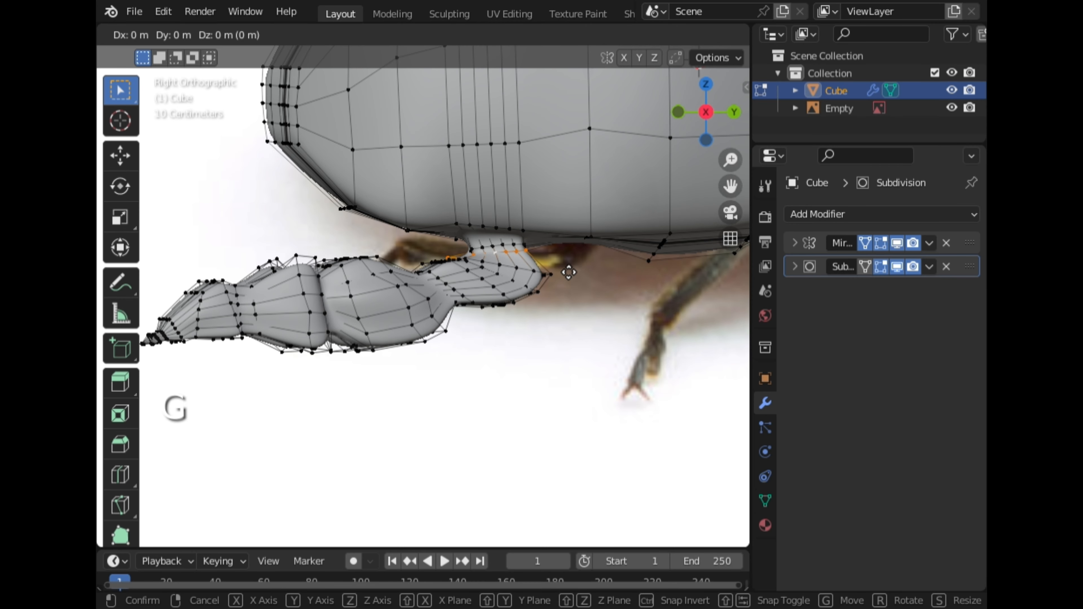
pyautogui.rightClick(581, 270)
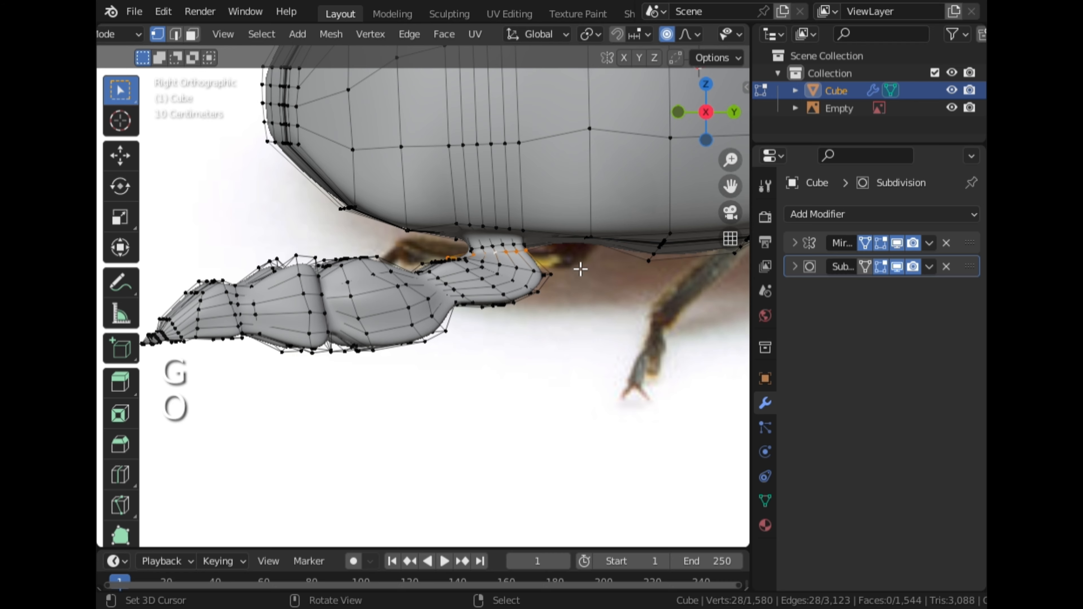
pyautogui.press('g')
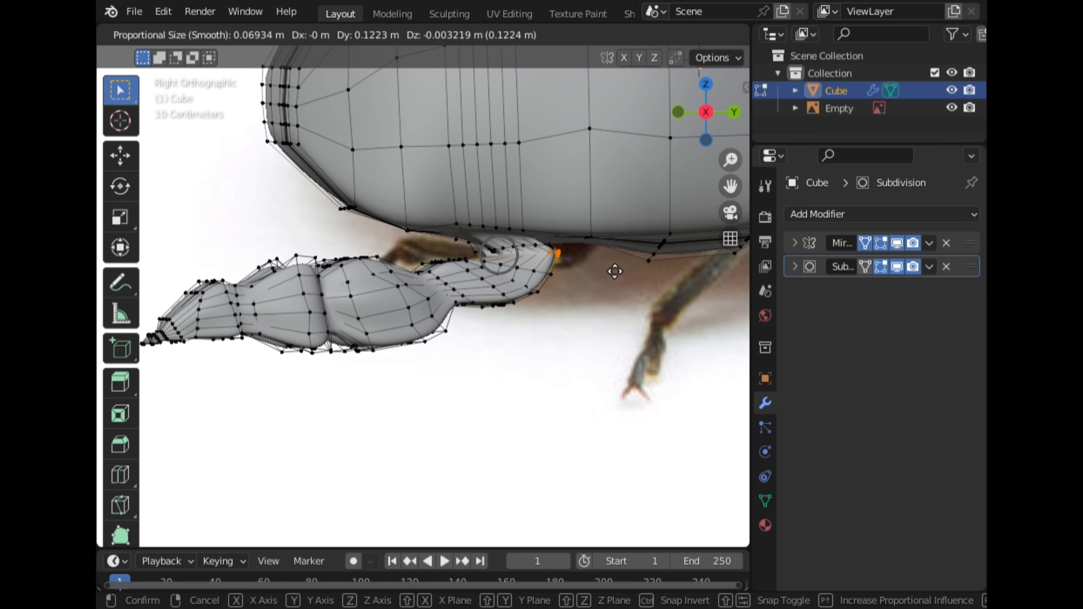
pyautogui.scroll(-4, 615, 272)
pyautogui.click(615, 271)
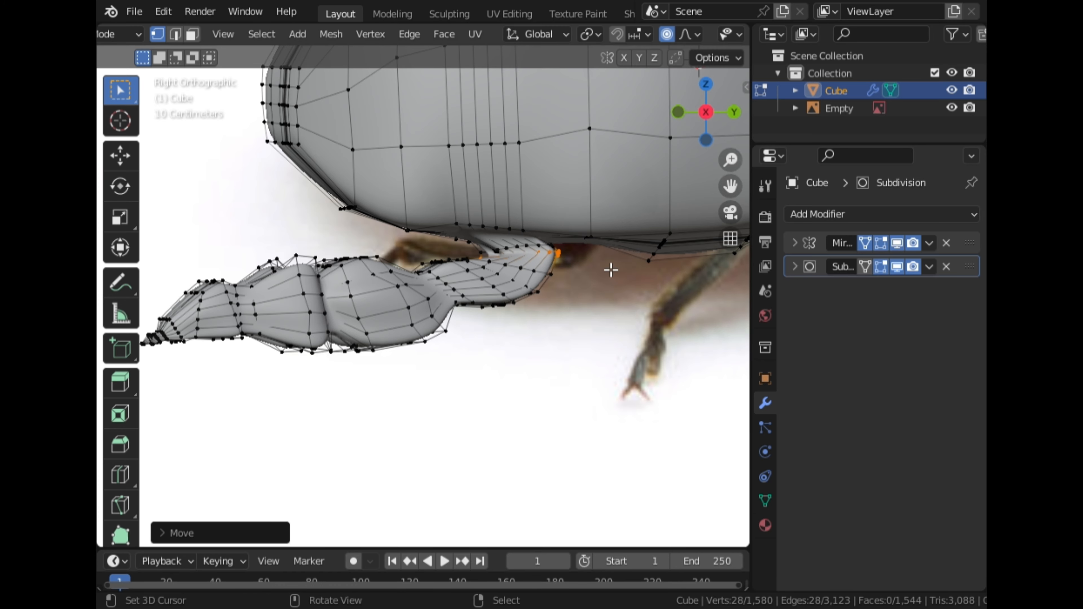
pyautogui.scroll(1, 613, 269)
pyautogui.click(563, 238)
pyautogui.keyDown('alt'); pyautogui.click(561, 234); pyautogui.keyUp('alt')
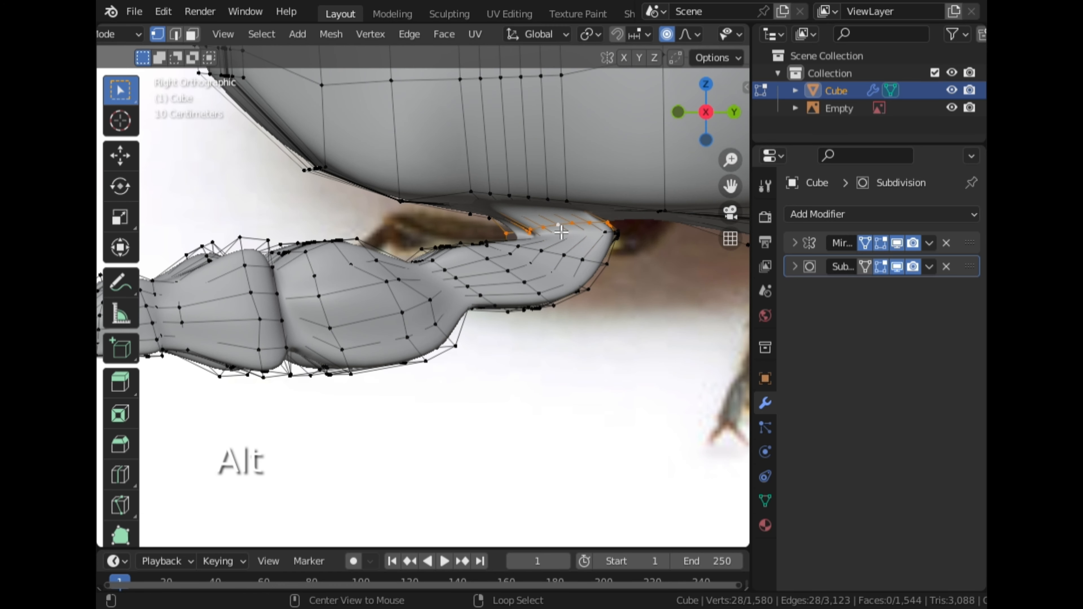
pyautogui.press('g')
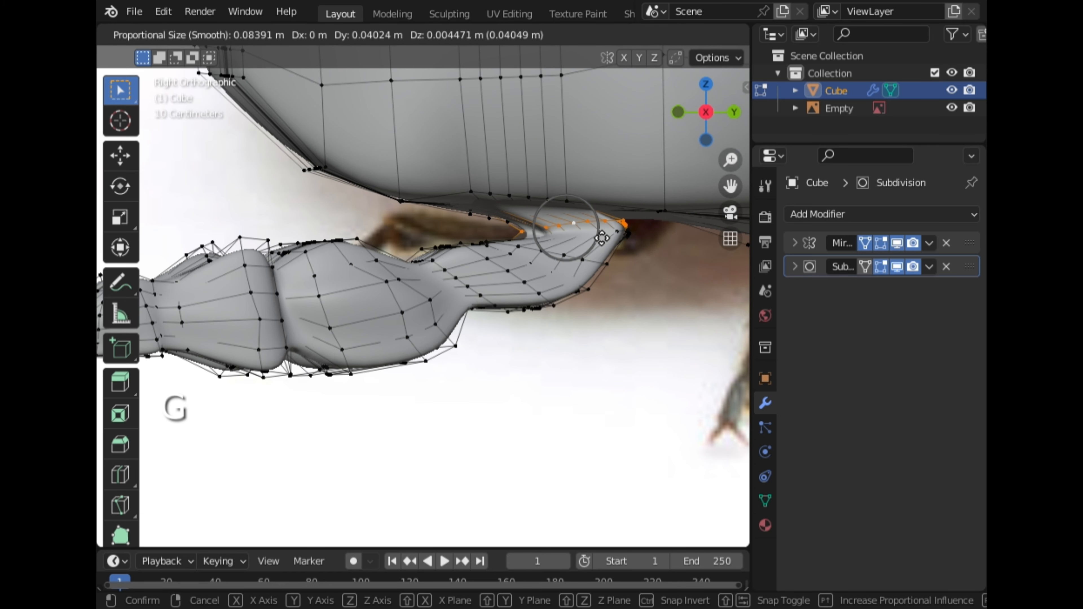
pyautogui.click(601, 237)
pyautogui.press('g')
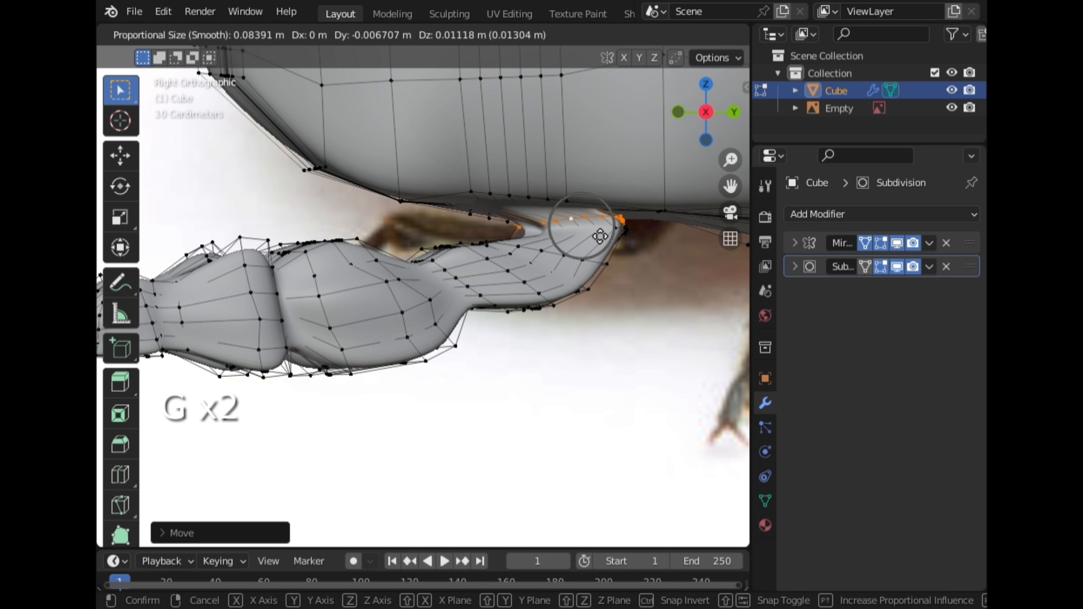
pyautogui.click(603, 236)
pyautogui.press('r')
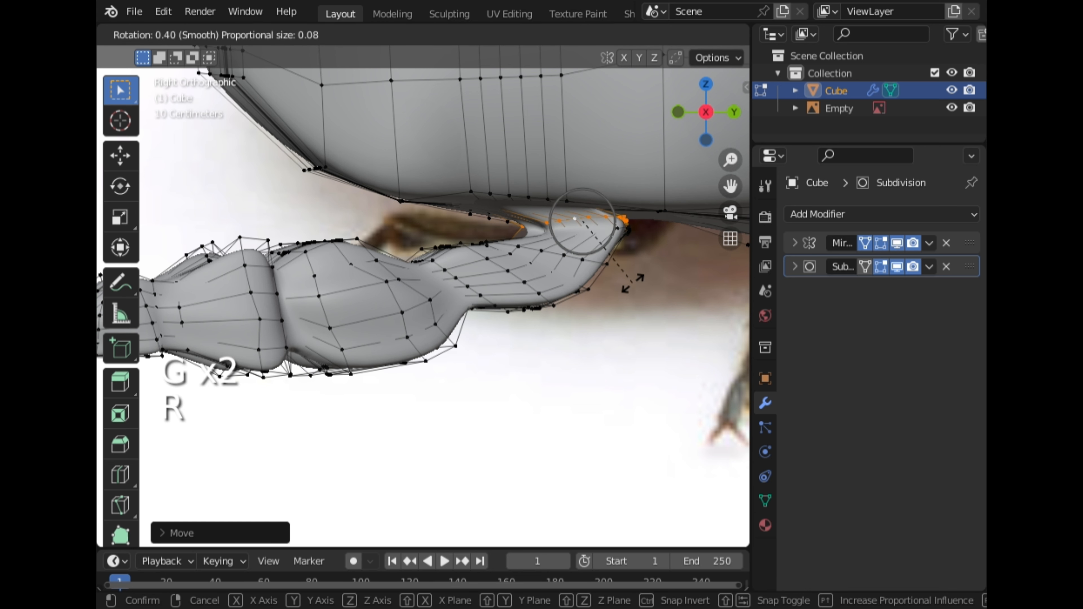
pyautogui.click(634, 298)
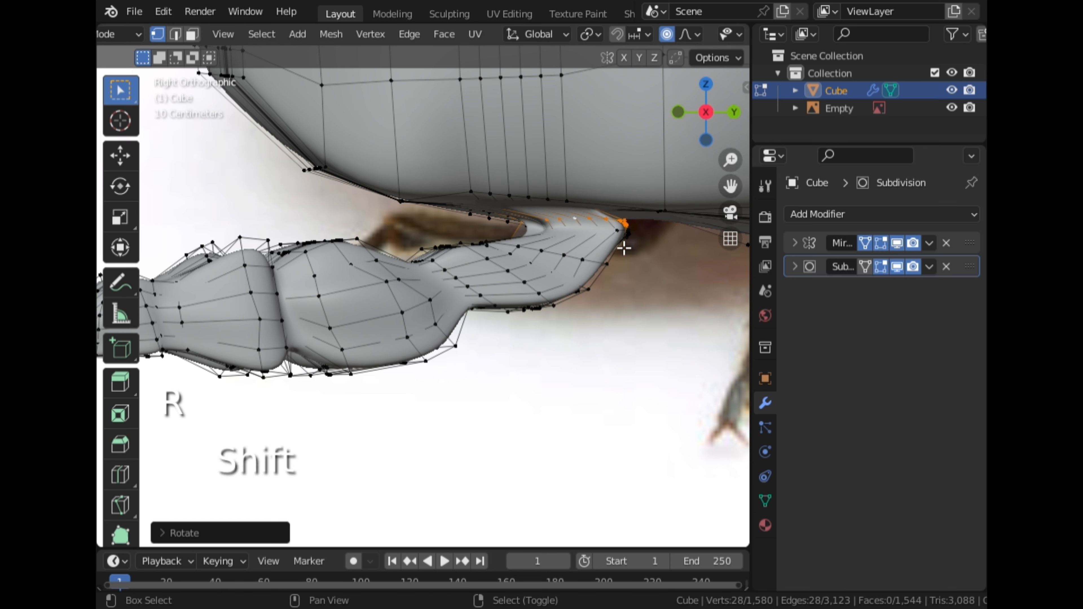
# Select the faces at the top of the leg and move them toward the body with proportional editing
pyautogui.keyDown('alt'); pyautogui.keyDown('shift'); pyautogui.click(621, 239); pyautogui.keyUp('shift'); pyautogui.keyUp('alt')
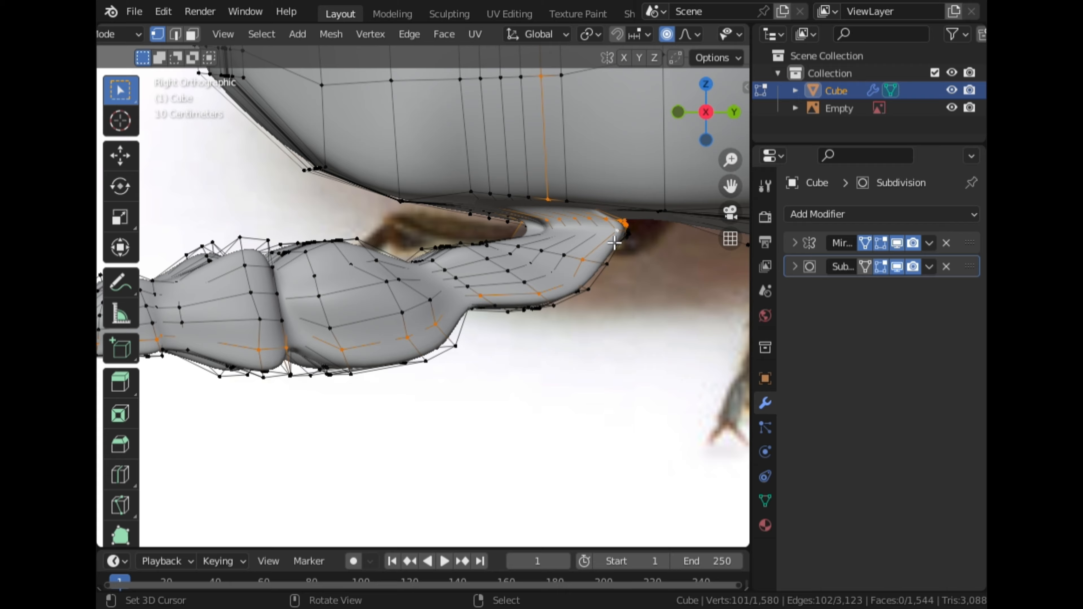
pyautogui.hotkey('ctrl', 'z')
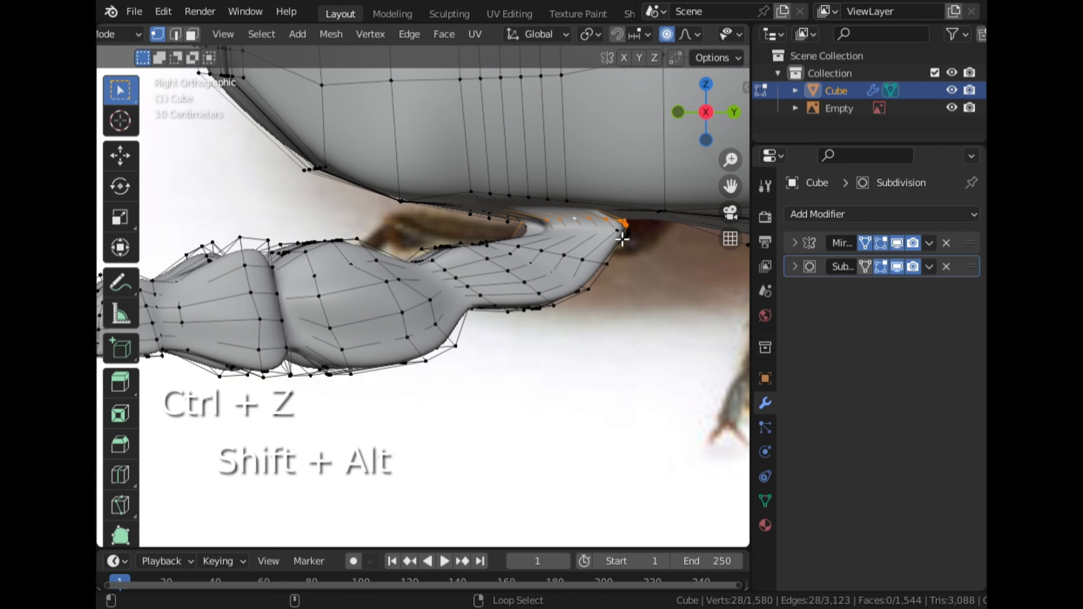
pyautogui.keyDown('alt'); pyautogui.keyDown('shift'); pyautogui.click(623, 236); pyautogui.keyUp('shift'); pyautogui.keyUp('alt')
pyautogui.hotkey('ctrl', 'z')
pyautogui.moveTo(606, 260); pyautogui.dragTo(644, 184, button='middle')
pyautogui.keyDown('alt'); pyautogui.keyDown('shift'); pyautogui.click(574, 246); pyautogui.keyUp('shift'); pyautogui.keyUp('alt')
pyautogui.click(697, 119)
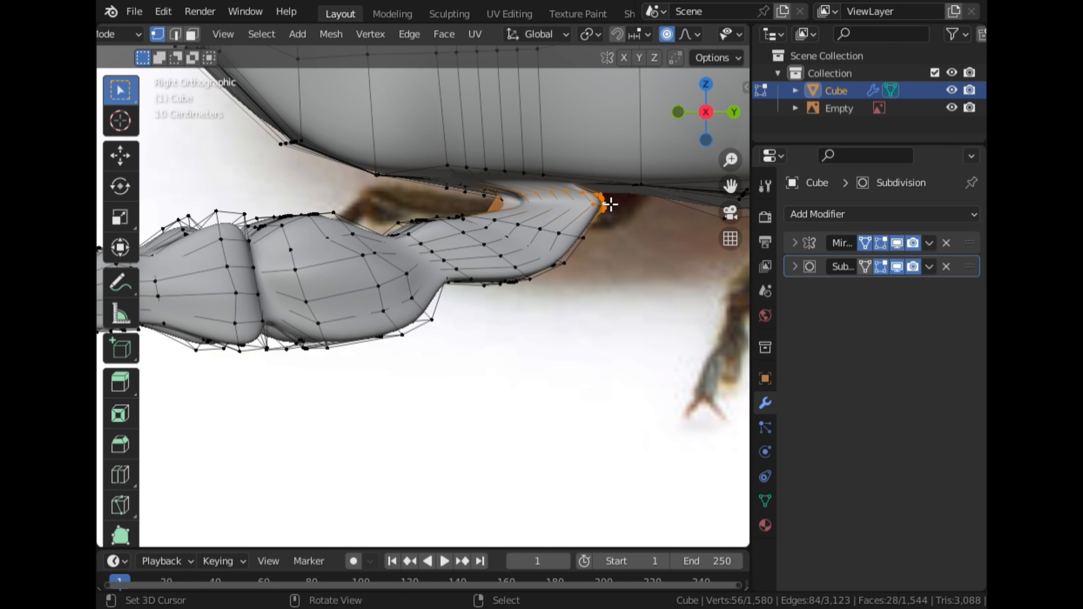
pyautogui.press('g')
pyautogui.scroll(-4, 622, 209)
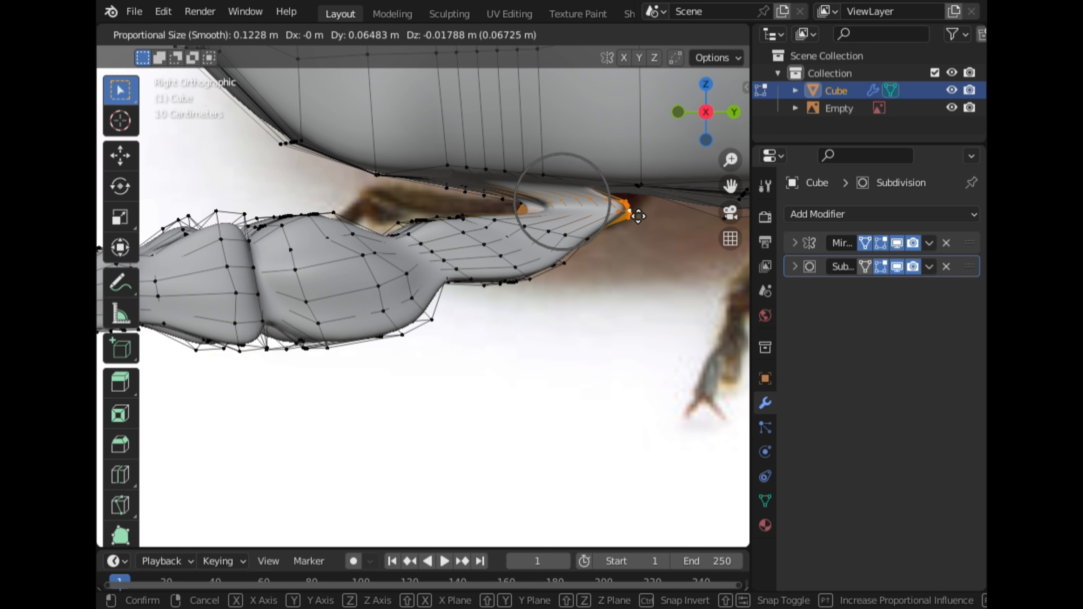
pyautogui.click(634, 211)
pyautogui.moveTo(634, 211); pyautogui.dragTo(518, 203, button='middle')
pyautogui.scroll(-4, 555, 200)
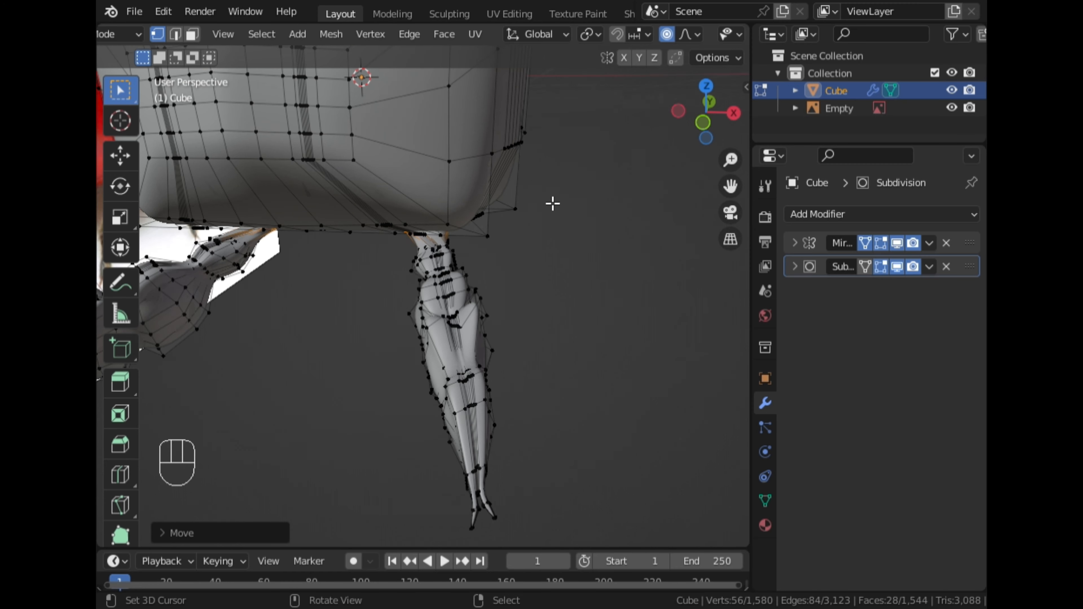
# Scale the leg's top faces along X, then along Z to about 1.67 with proportional editing
pyautogui.scroll(7, 551, 203)
pyautogui.press('s')
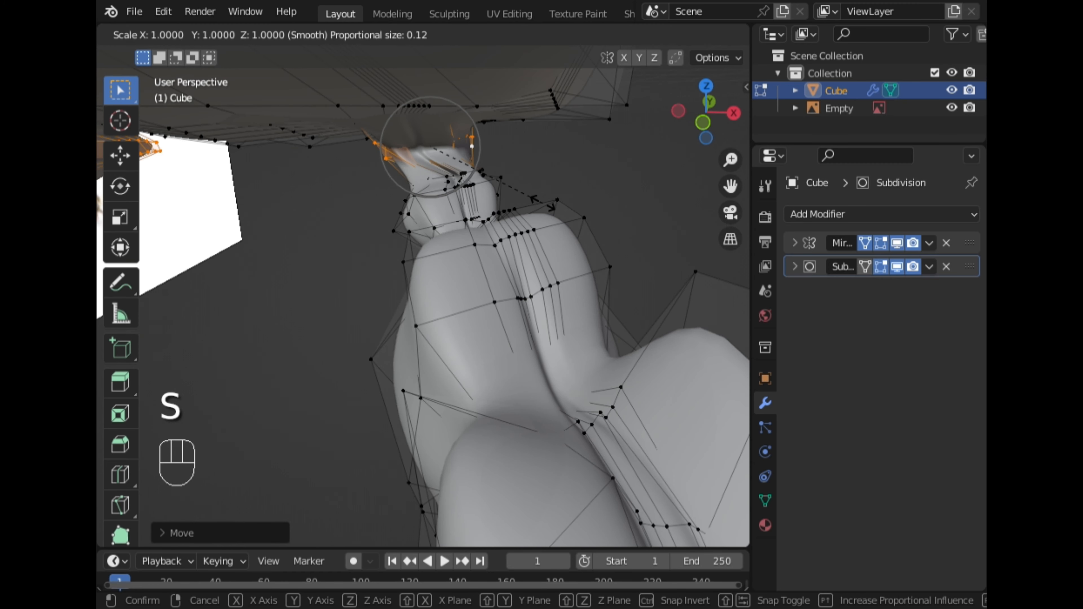
pyautogui.press('x')
pyautogui.click(563, 209)
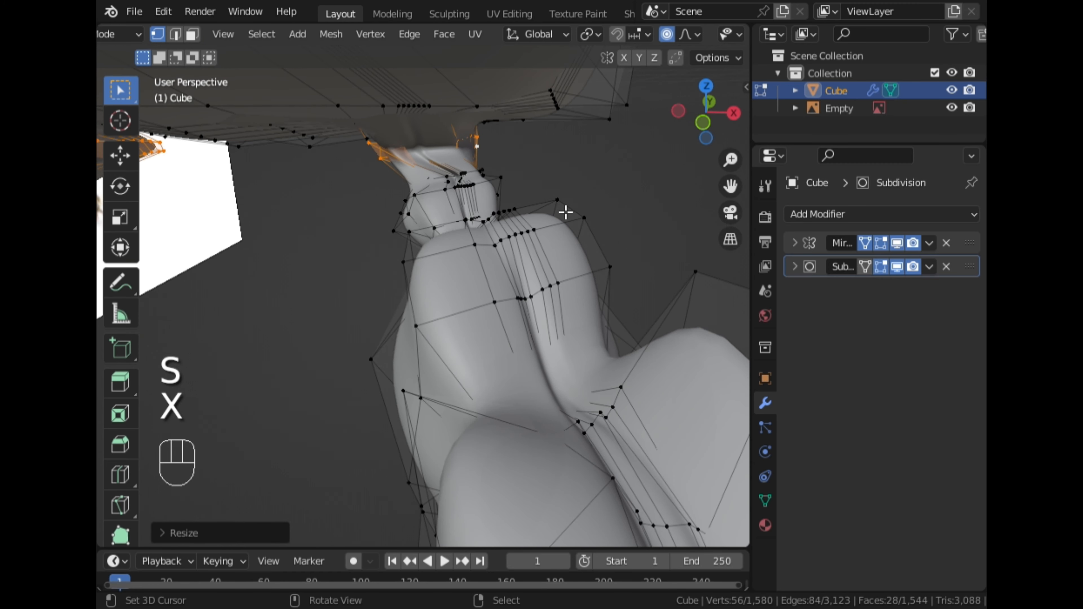
pyautogui.moveTo(507, 188); pyautogui.dragTo(417, 172, button='middle')
pyautogui.scroll(2, 469, 210)
pyautogui.press('s')
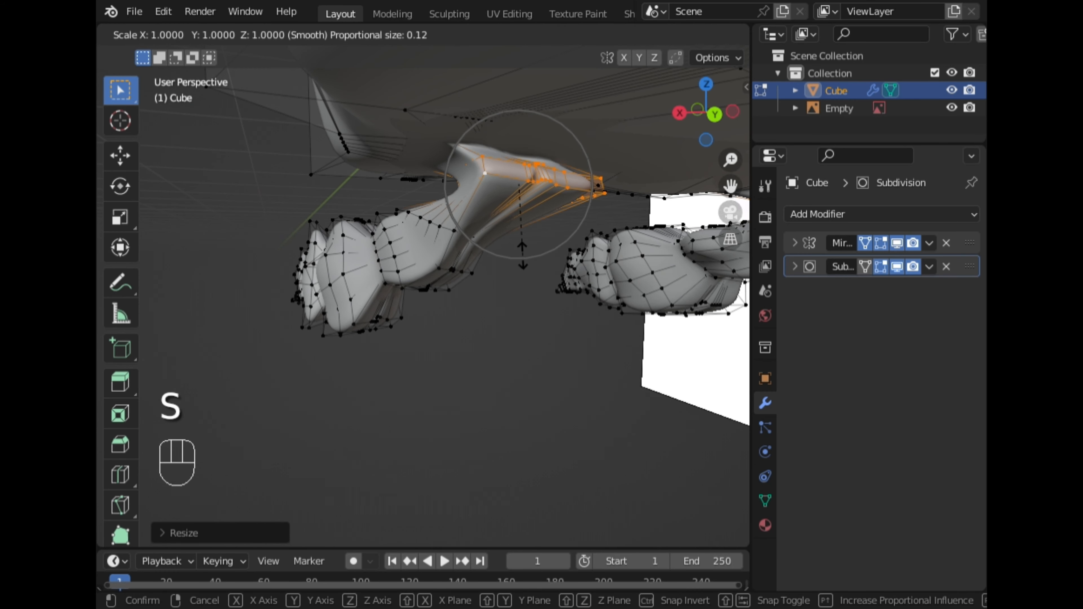
pyautogui.press('z')
pyautogui.scroll(7, 511, 276)
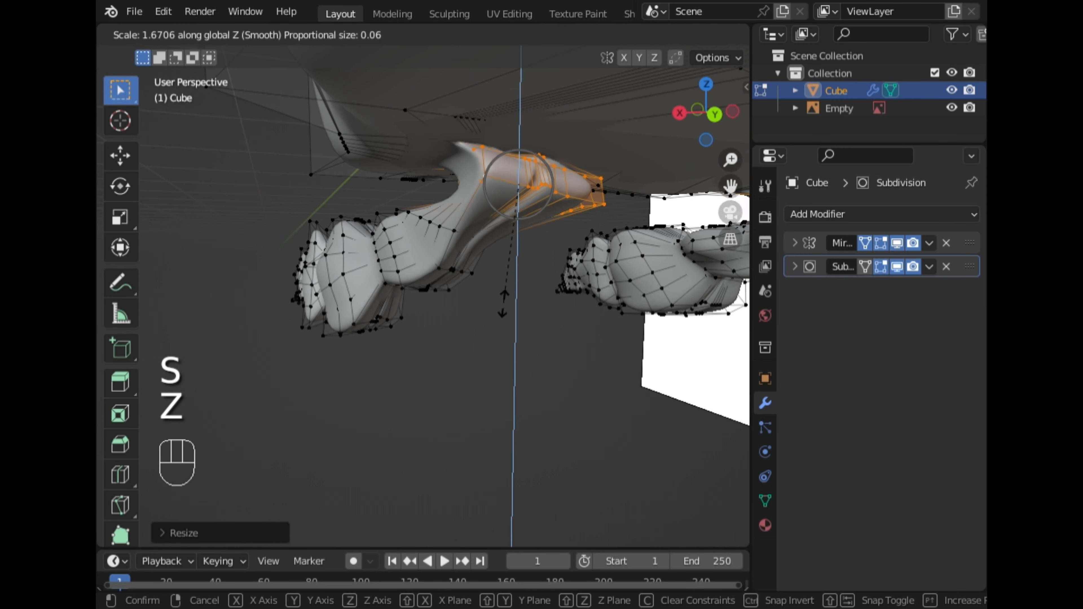
pyautogui.click(497, 339)
pyautogui.moveTo(498, 344); pyautogui.dragTo(595, 214, button='middle')
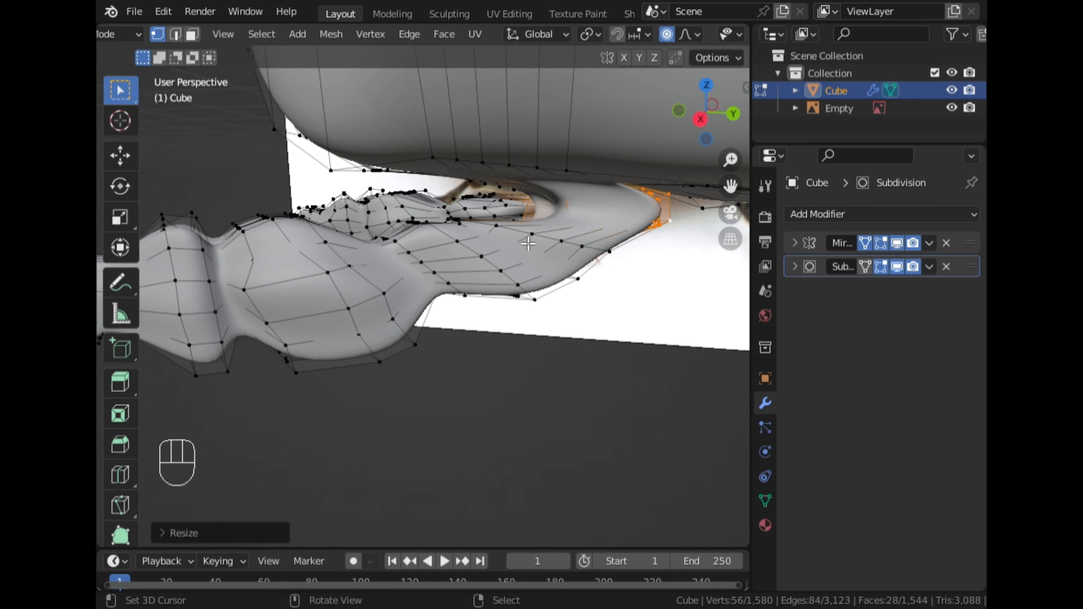
# Add two loop cuts across the upper joint of the leg
pyautogui.hotkey('ctrl', 'r')
pyautogui.click(596, 215)
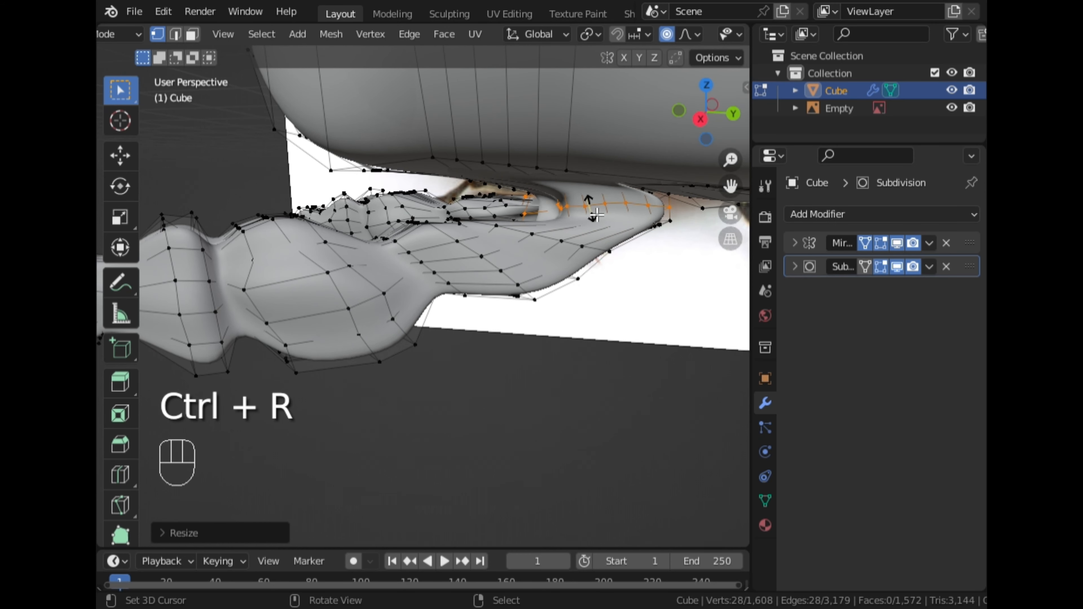
pyautogui.moveTo(599, 236); pyautogui.dragTo(554, 212, button='middle')
pyautogui.hotkey('ctrl', 'r')
pyautogui.click(562, 220)
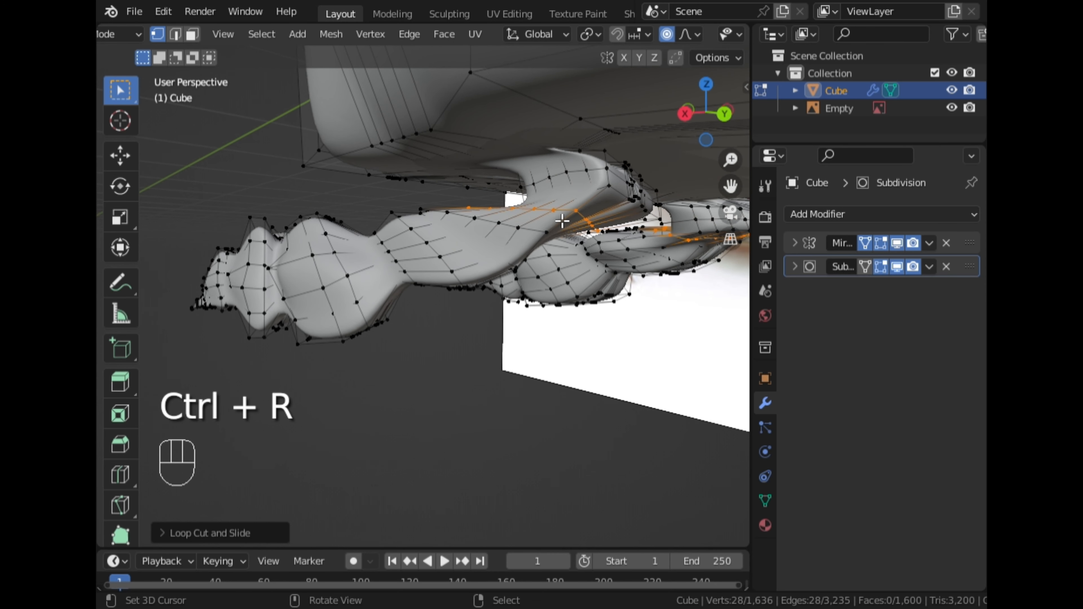
# In side view, scale the new joint loop to about 0.77 and rotate it about 16 degrees with proportional editing
pyautogui.click(685, 114)
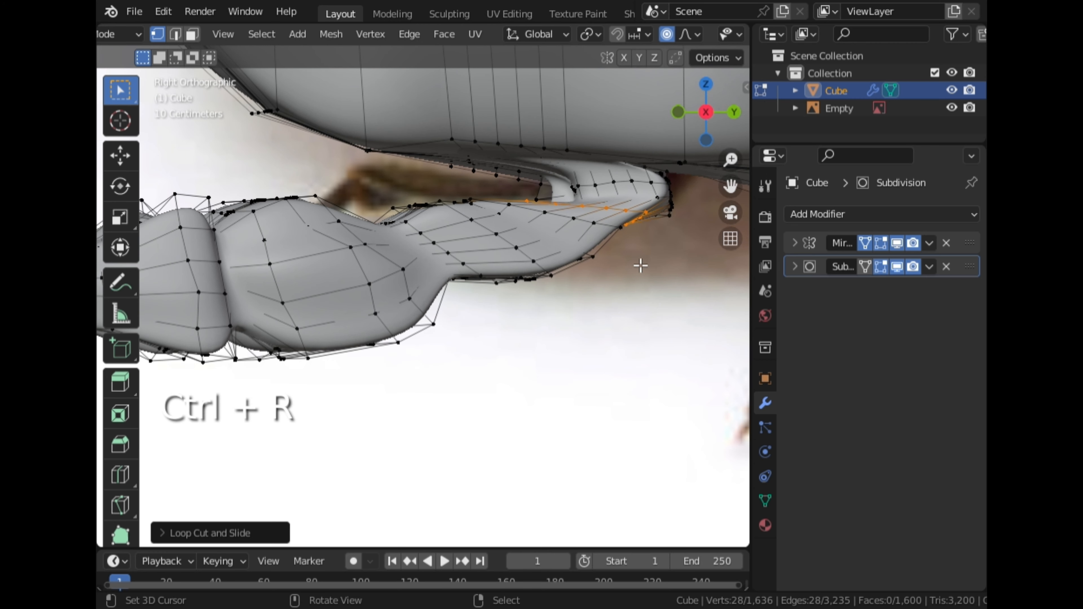
pyautogui.press('r')
pyautogui.scroll(3, 641, 287)
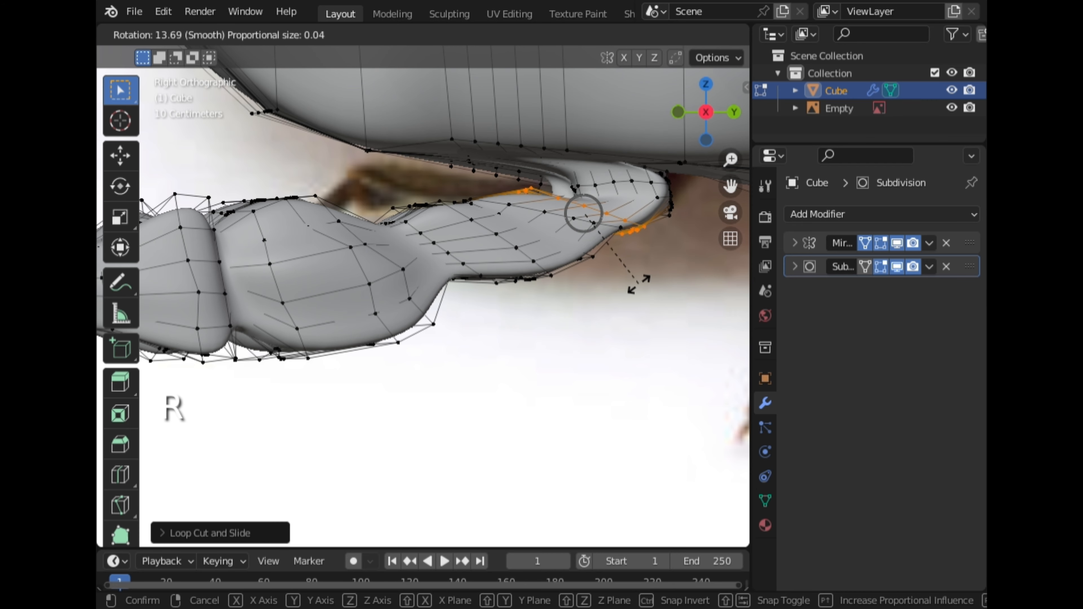
pyautogui.rightClick(644, 290)
pyautogui.press('s')
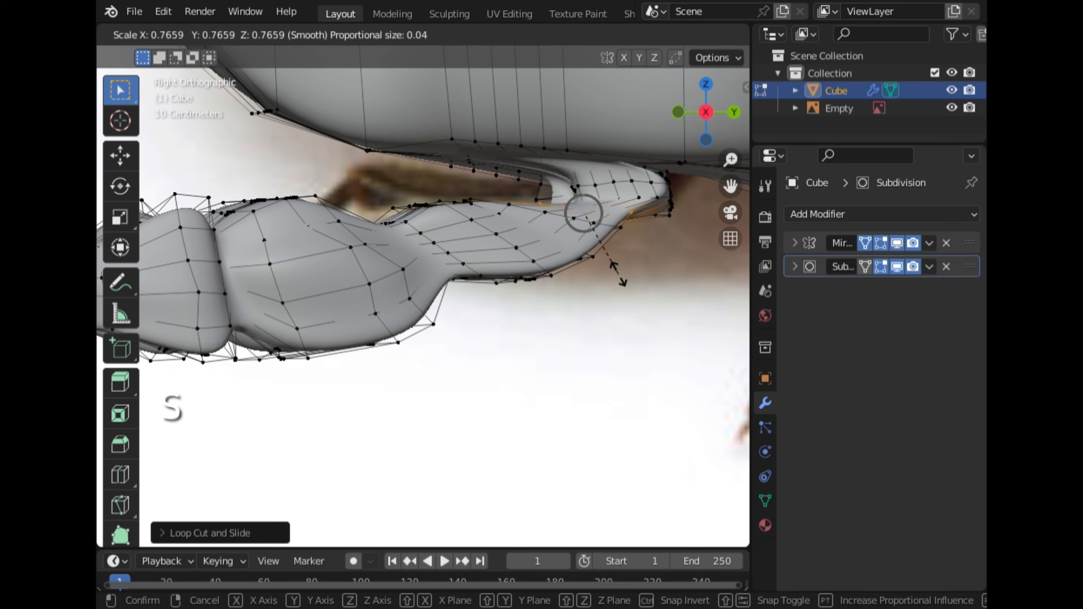
pyautogui.click(642, 281)
pyautogui.press('r')
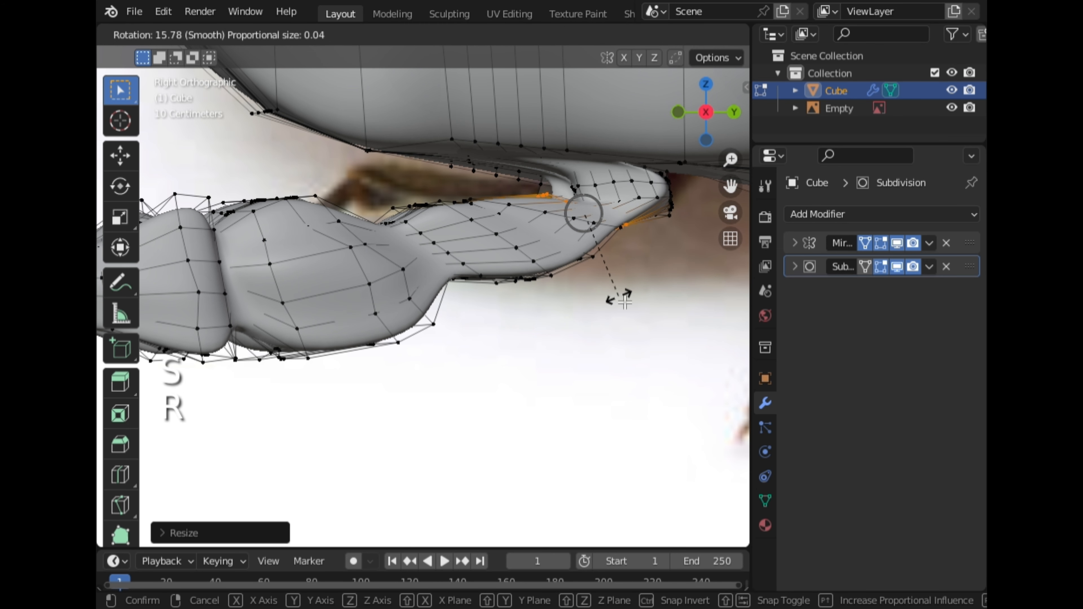
pyautogui.click(625, 301)
# Scale the joint loop uniformly, then along X to about 1.2 with proportional editing
pyautogui.moveTo(624, 301); pyautogui.dragTo(490, 223, button='middle')
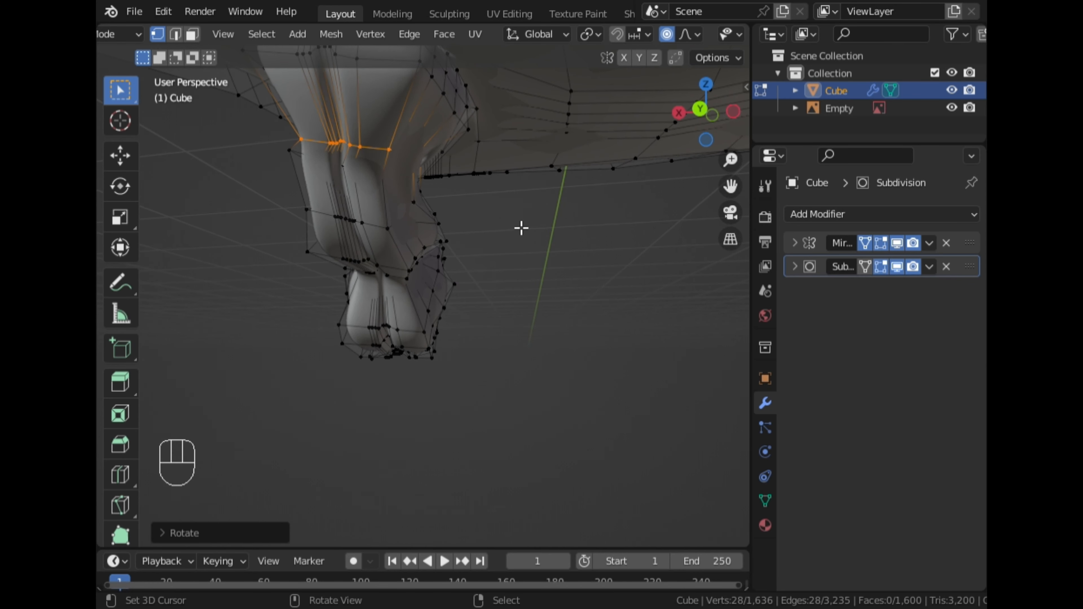
pyautogui.press('s')
pyautogui.click(500, 218)
pyautogui.moveTo(474, 222); pyautogui.dragTo(476, 223, button='middle')
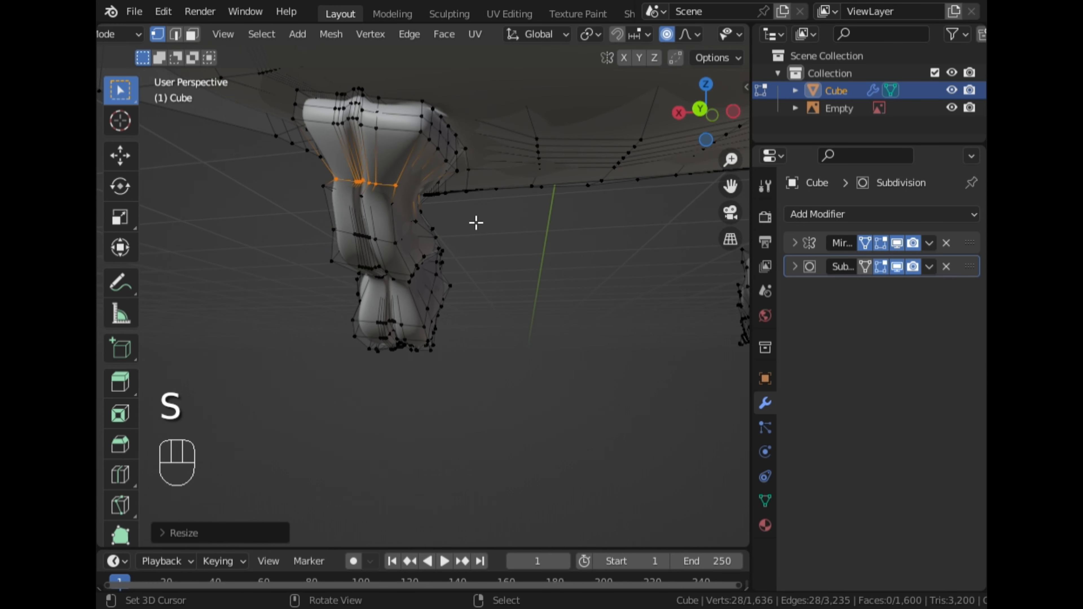
pyautogui.press('s')
pyautogui.press('x')
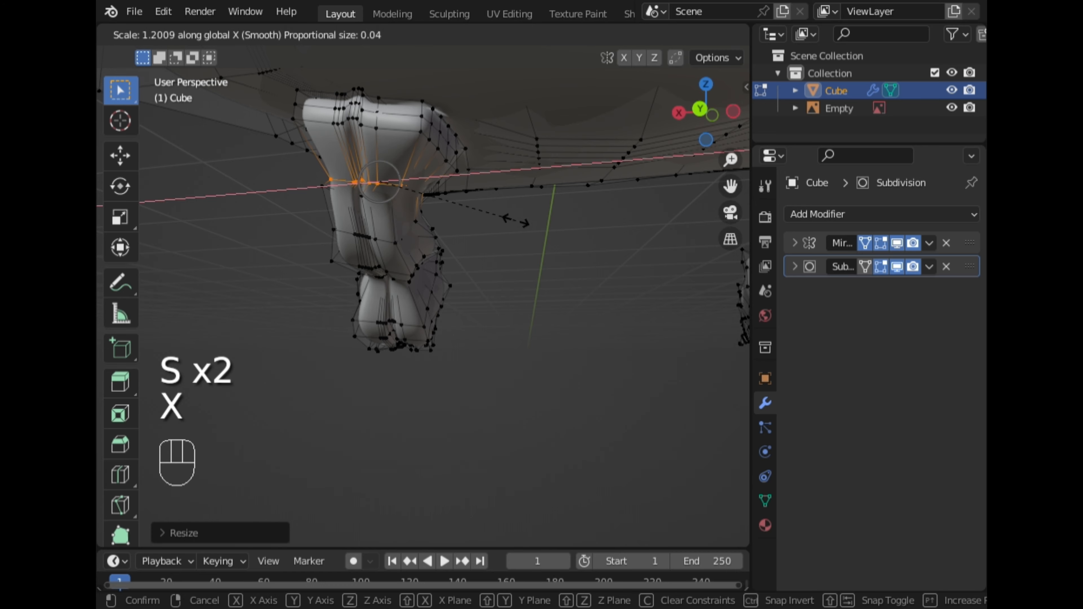
pyautogui.click(517, 221)
# Nudge the joint loop slightly, scale it to about 1.18, and return to Object Mode
pyautogui.press('g')
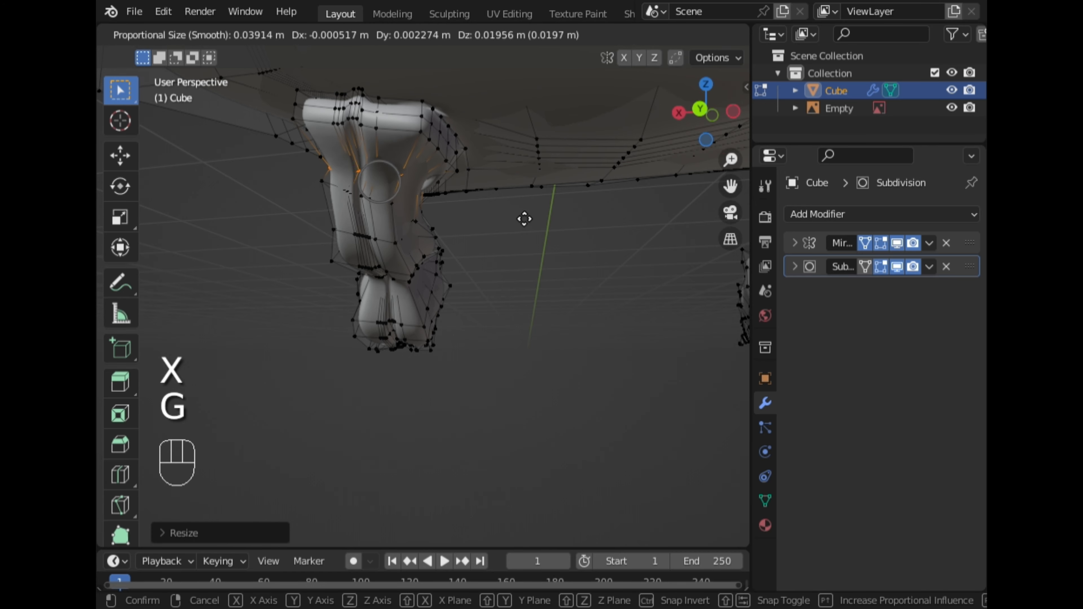
pyautogui.click(521, 215)
pyautogui.press('s')
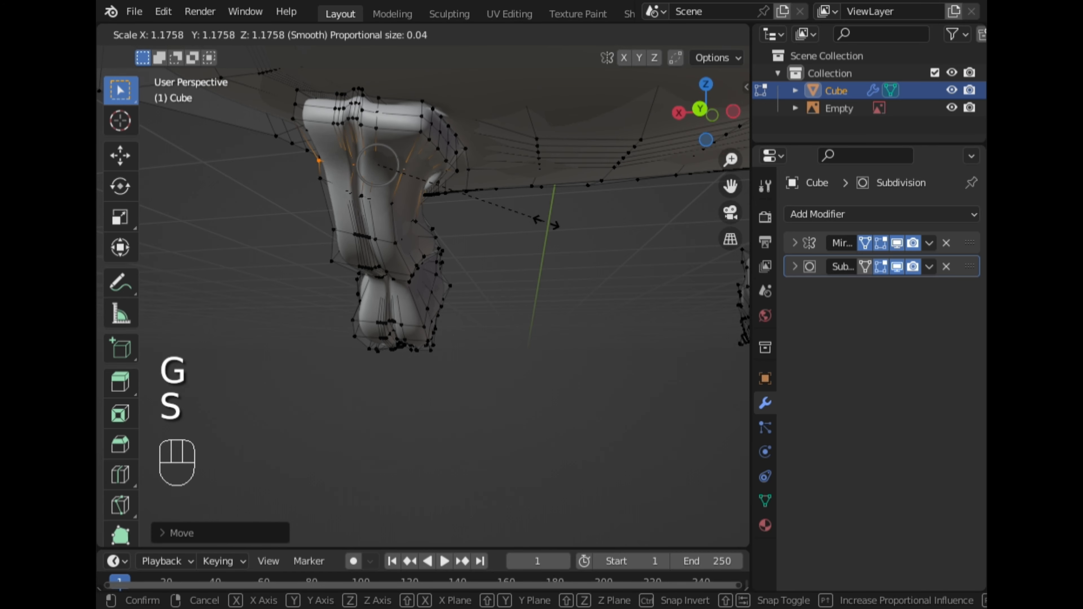
pyautogui.click(590, 256)
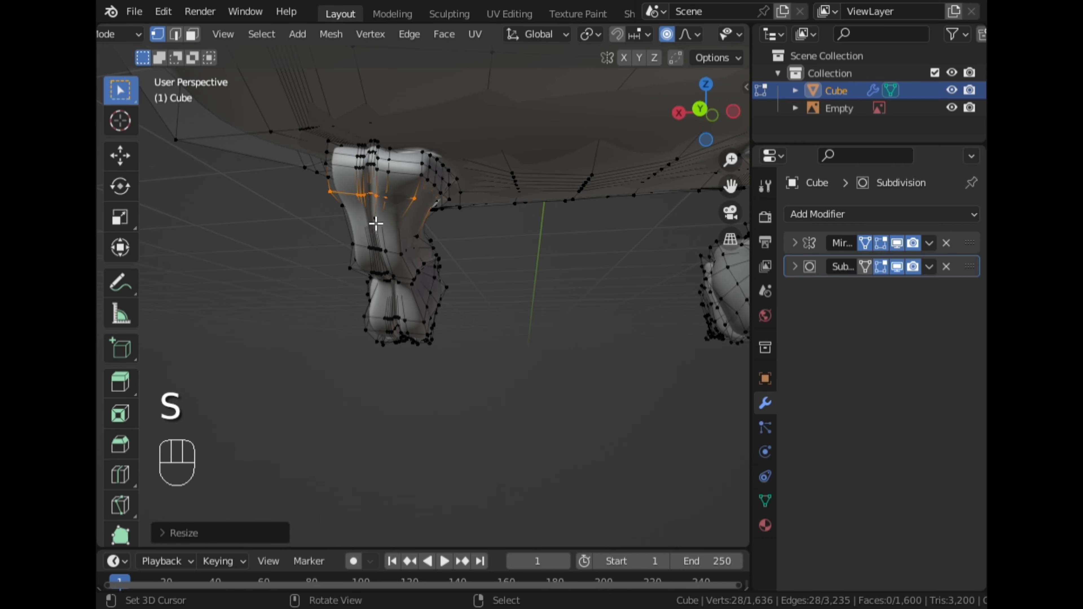
pyautogui.moveTo(375, 223); pyautogui.dragTo(568, 272, button='middle')
pyautogui.moveTo(593, 282)
pyautogui.mouseDown(button='middle')
pyautogui.moveTo(434, 291)
pyautogui.moveTo(584, 282)
pyautogui.mouseUp(button='middle')
pyautogui.press('Tab')
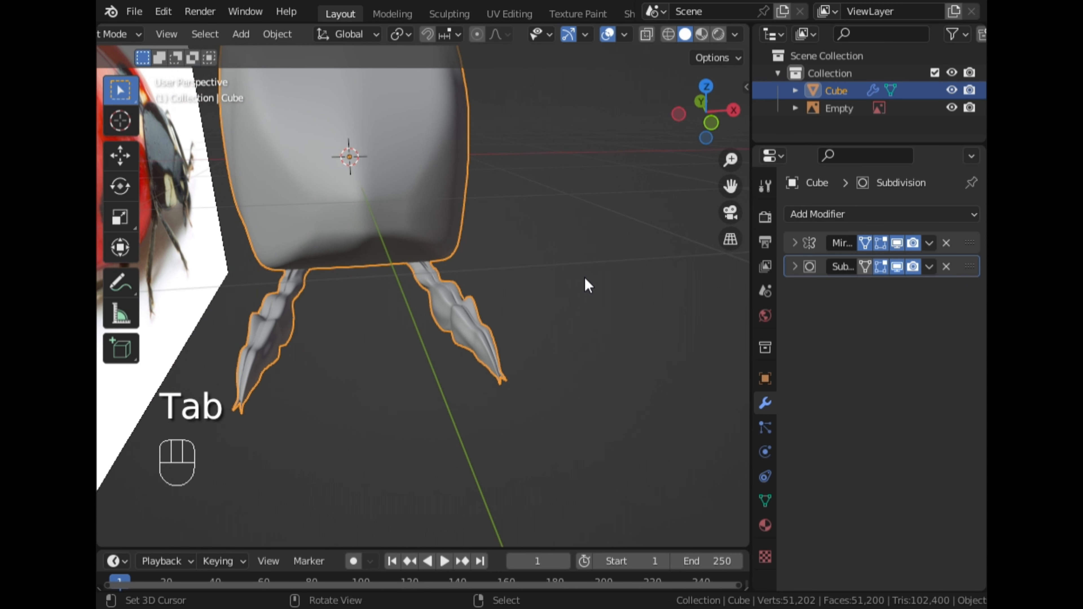
# Switch to Sculpt Mode and pick the Smooth brush
pyautogui.click(735, 105)
pyautogui.scroll(3, 573, 241)
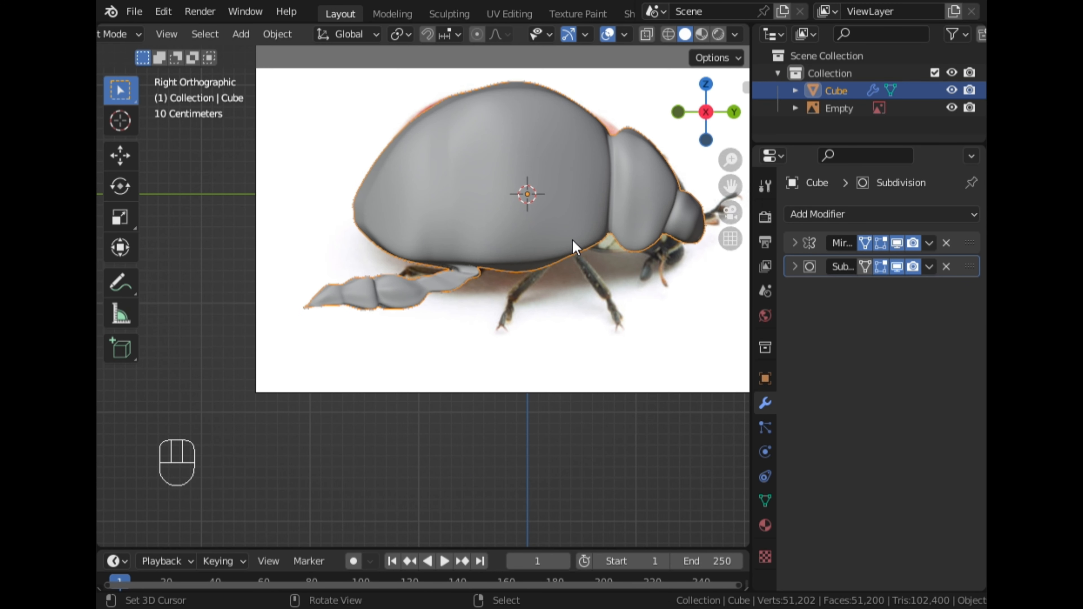
pyautogui.moveTo(573, 241); pyautogui.dragTo(386, 215, button='middle')
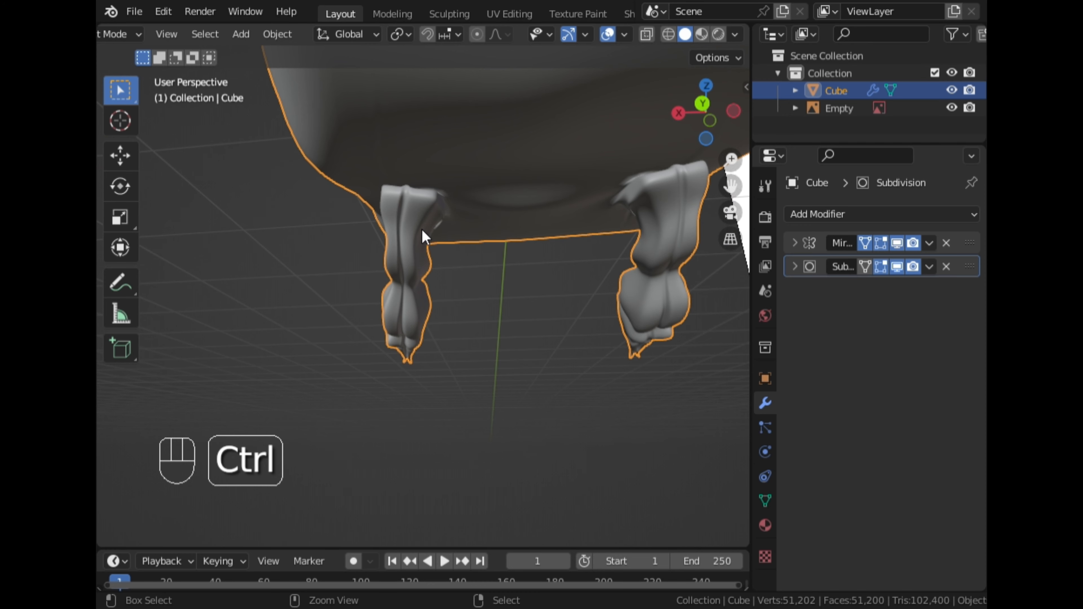
pyautogui.hotkey('ctrl', 'Tab')
pyautogui.click(407, 328)
pyautogui.moveTo(403, 301); pyautogui.dragTo(410, 317, button='middle')
pyautogui.click(128, 363)
pyautogui.scroll(3, 332, 242)
pyautogui.moveTo(332, 242)
pyautogui.mouseDown(button='middle')
pyautogui.moveTo(357, 274)
pyautogui.moveTo(400, 215)
pyautogui.mouseUp(button='middle')
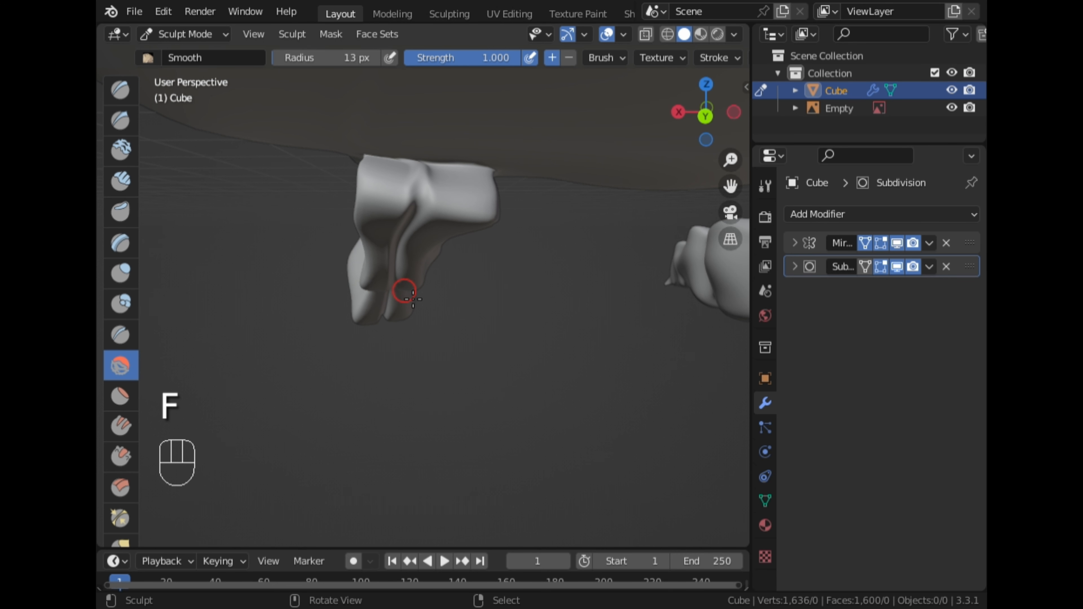
# Set the brush radius to 43 px, smooth the top of the leg where it joins the body, and return to Object Mode
pyautogui.press('f')
pyautogui.click(437, 325)
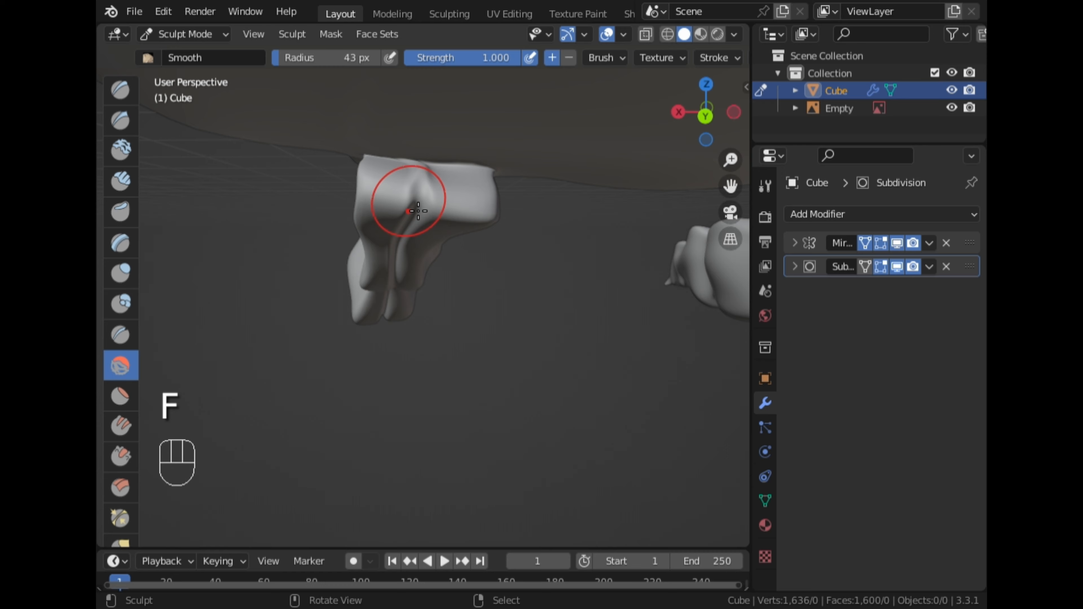
pyautogui.moveTo(397, 209); pyautogui.dragTo(456, 215)
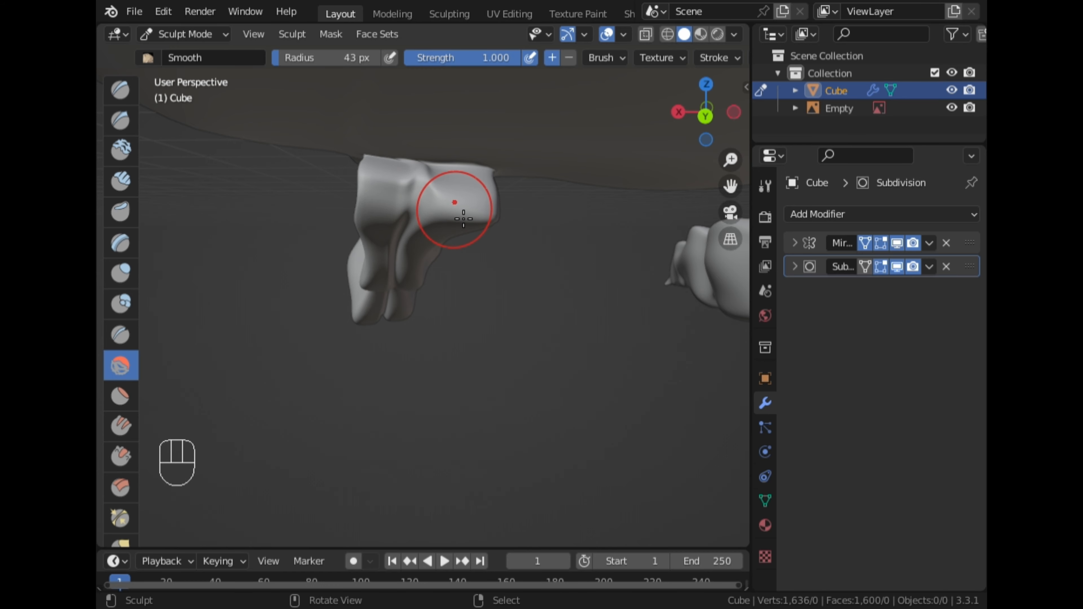
pyautogui.moveTo(489, 231); pyautogui.dragTo(348, 230, button='middle')
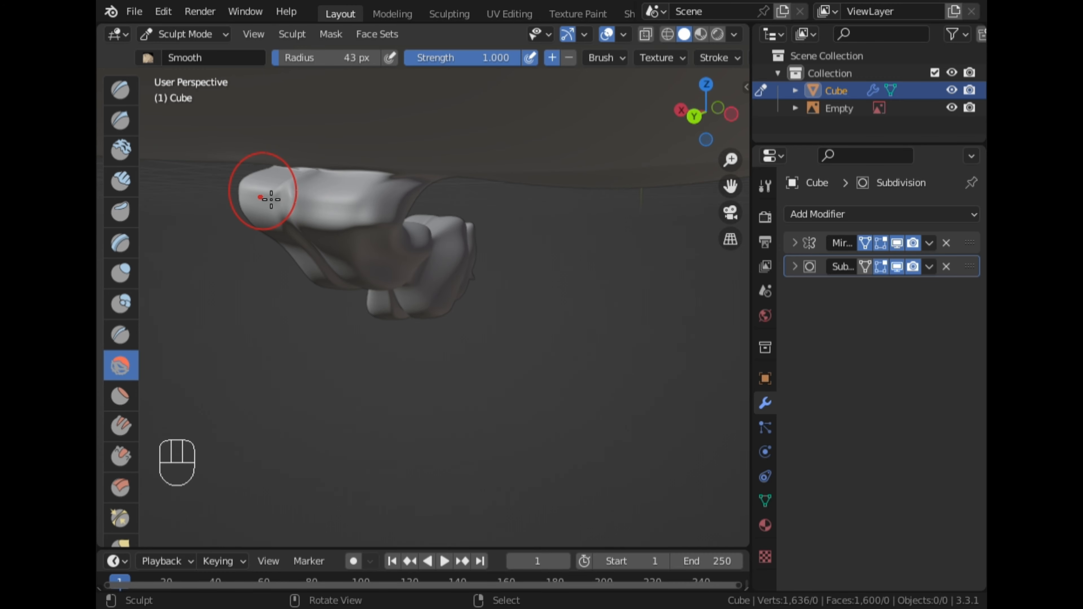
pyautogui.moveTo(272, 199)
pyautogui.mouseDown(button='middle')
pyautogui.moveTo(531, 236)
pyautogui.moveTo(510, 254)
pyautogui.moveTo(616, 259)
pyautogui.mouseUp(button='middle')
pyautogui.press('Tab')
pyautogui.hotkey('ctrl', 'Tab')
pyautogui.click(347, 255)
pyautogui.moveTo(358, 273)
pyautogui.mouseDown(button='middle')
pyautogui.moveTo(578, 285)
pyautogui.moveTo(288, 246)
pyautogui.moveTo(379, 275)
pyautogui.moveTo(307, 276)
pyautogui.moveTo(304, 295)
pyautogui.moveTo(533, 295)
pyautogui.mouseUp(button='middle')
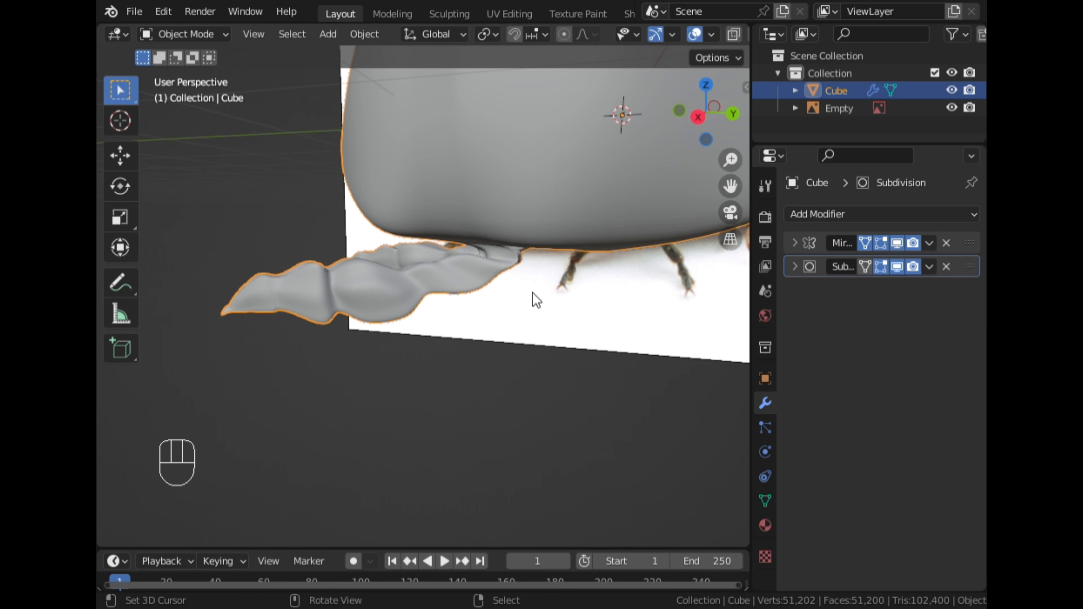
# Re-enter Edit Mode and save the blend file
pyautogui.click(698, 117)
pyautogui.scroll(3, 566, 233)
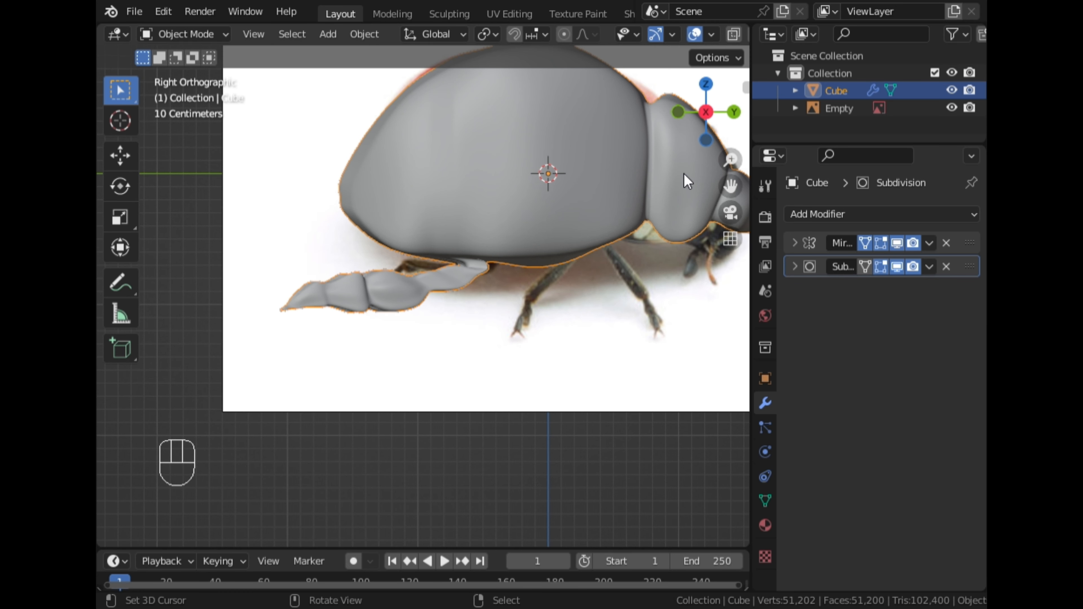
pyautogui.moveTo(734, 184); pyautogui.dragTo(616, 151)
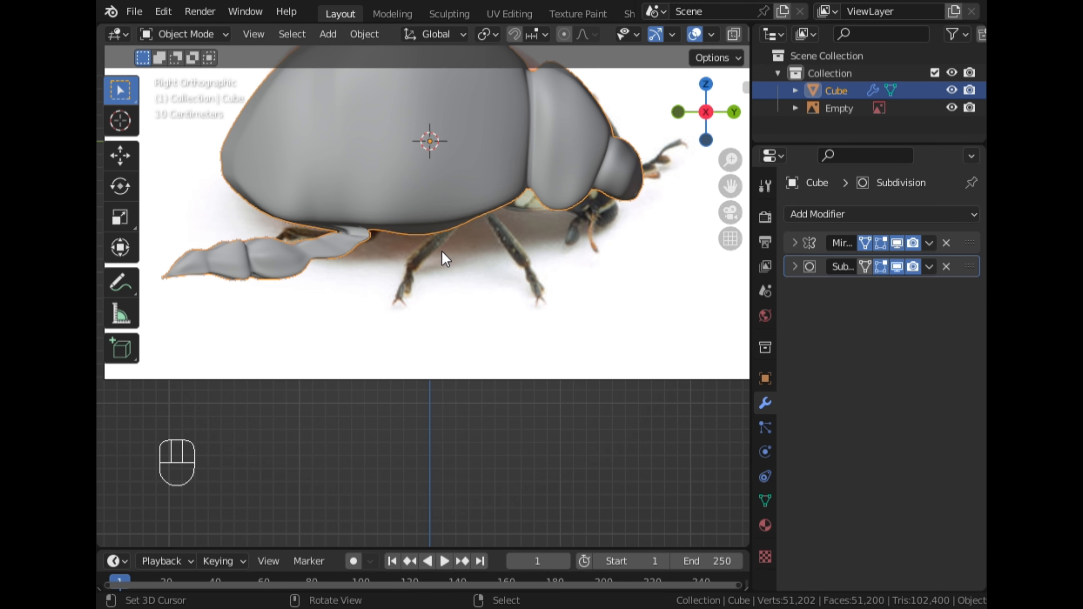
pyautogui.scroll(-3, 442, 251)
pyautogui.press('Tab')
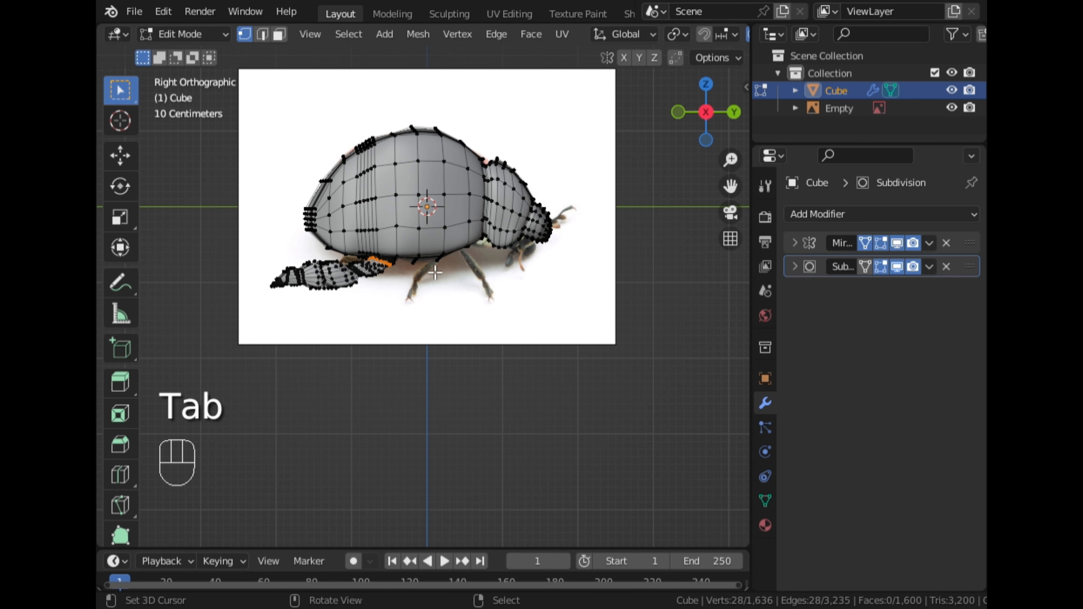
pyautogui.click(709, 87)
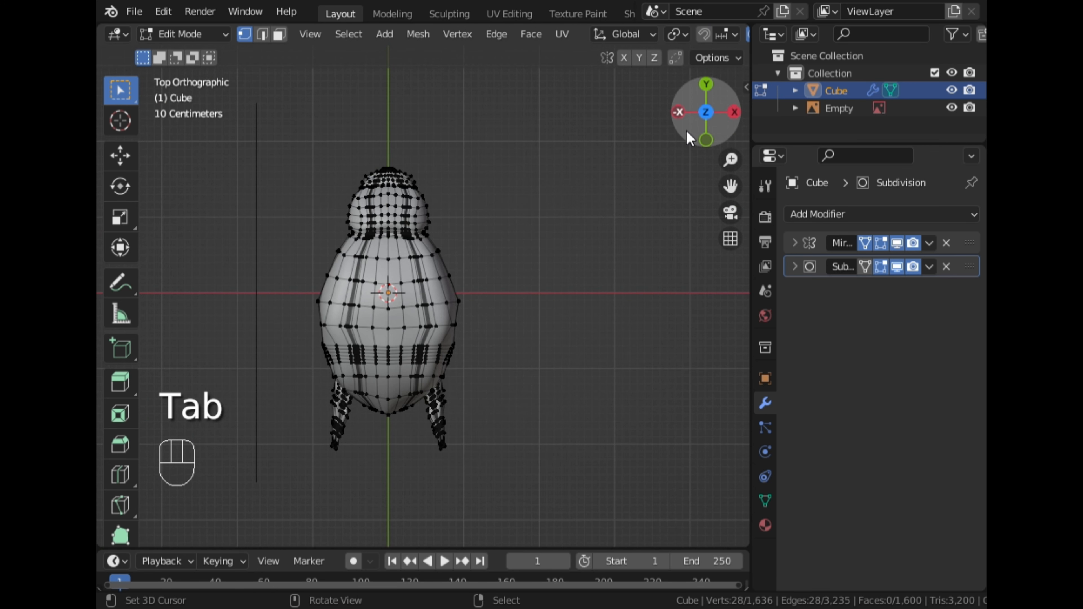
pyautogui.click(732, 112)
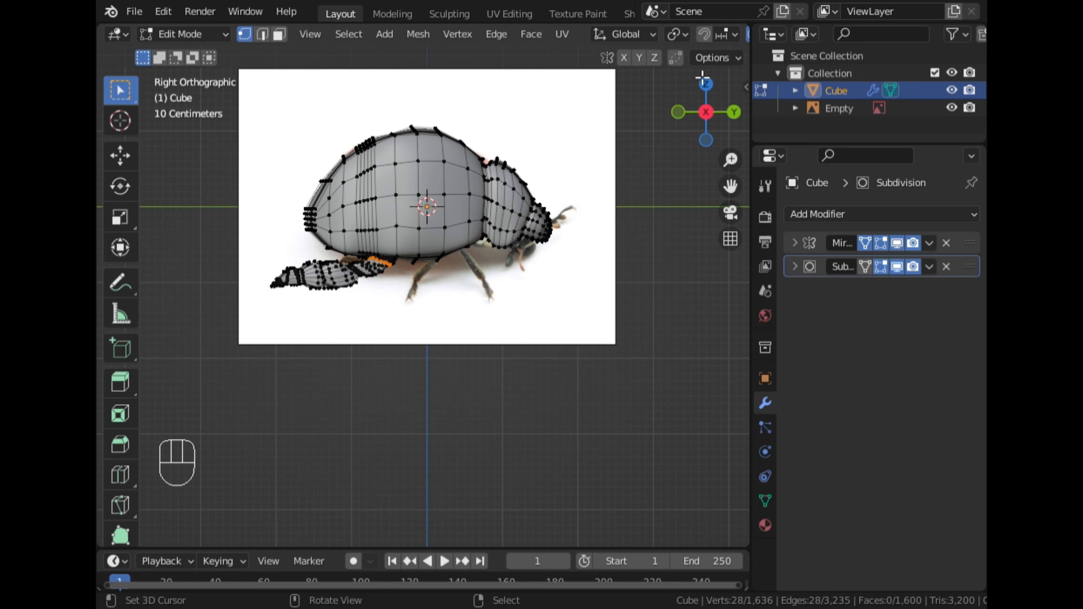
pyautogui.hotkey('ctrl', 's')
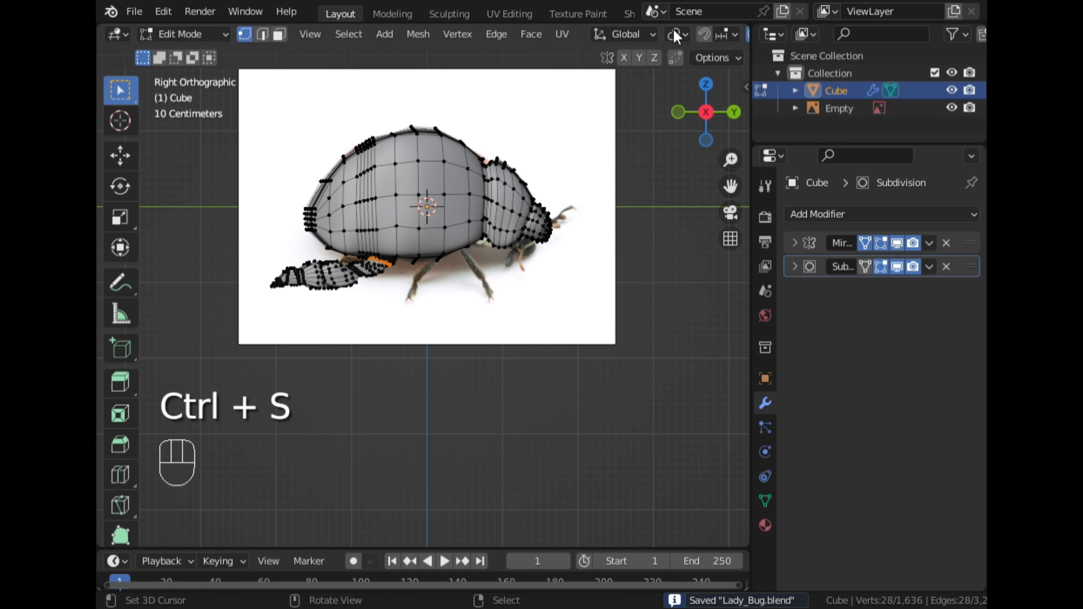
# Turn on X-ray and circle-select all vertices of the front leg in side view
pyautogui.scroll(-6, 667, 39)
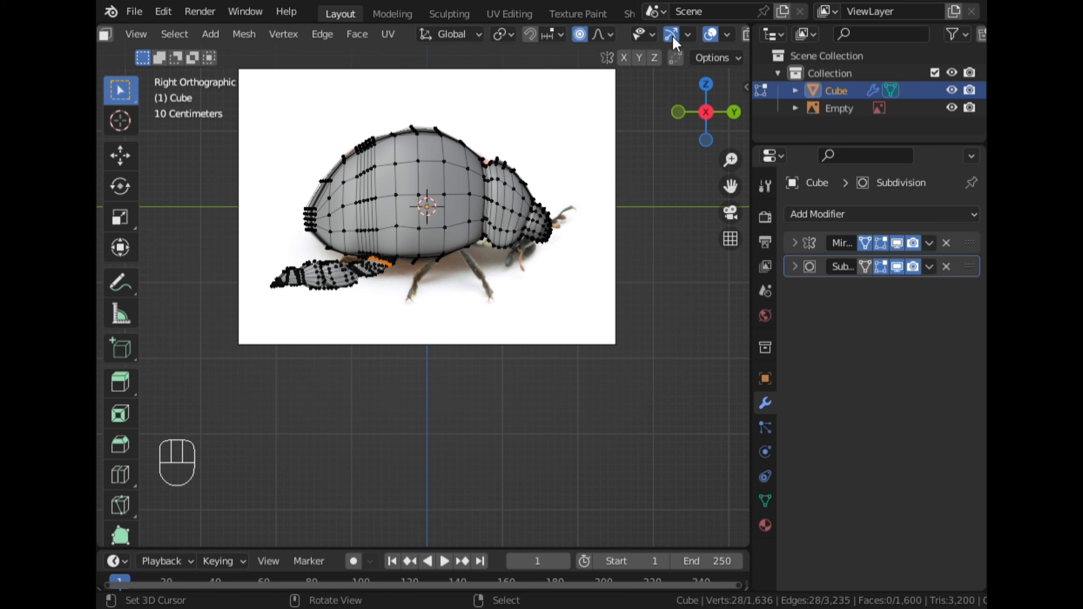
pyautogui.click(679, 35)
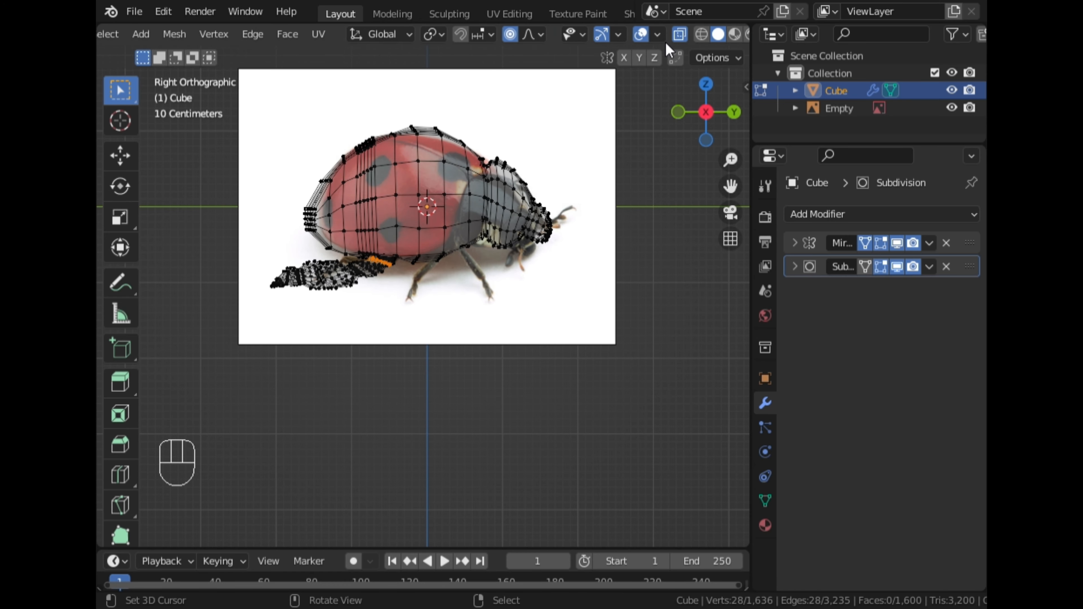
pyautogui.click(706, 84)
pyautogui.moveTo(621, 338); pyautogui.dragTo(682, 117, button='middle')
pyautogui.click(718, 120)
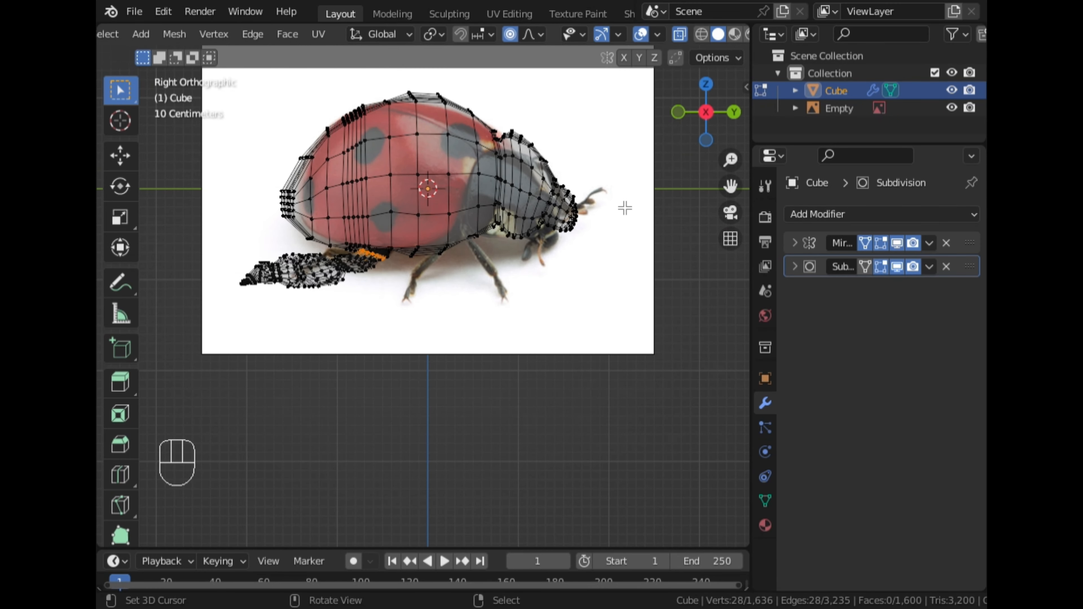
pyautogui.scroll(3, 660, 197)
pyautogui.moveTo(740, 194); pyautogui.dragTo(819, 213)
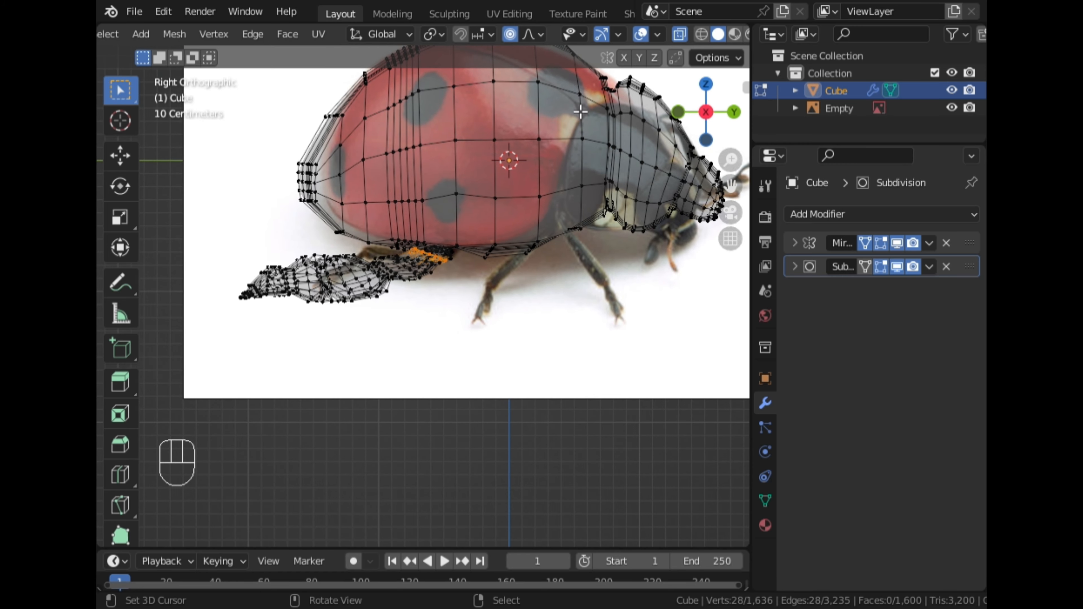
pyautogui.press('c')
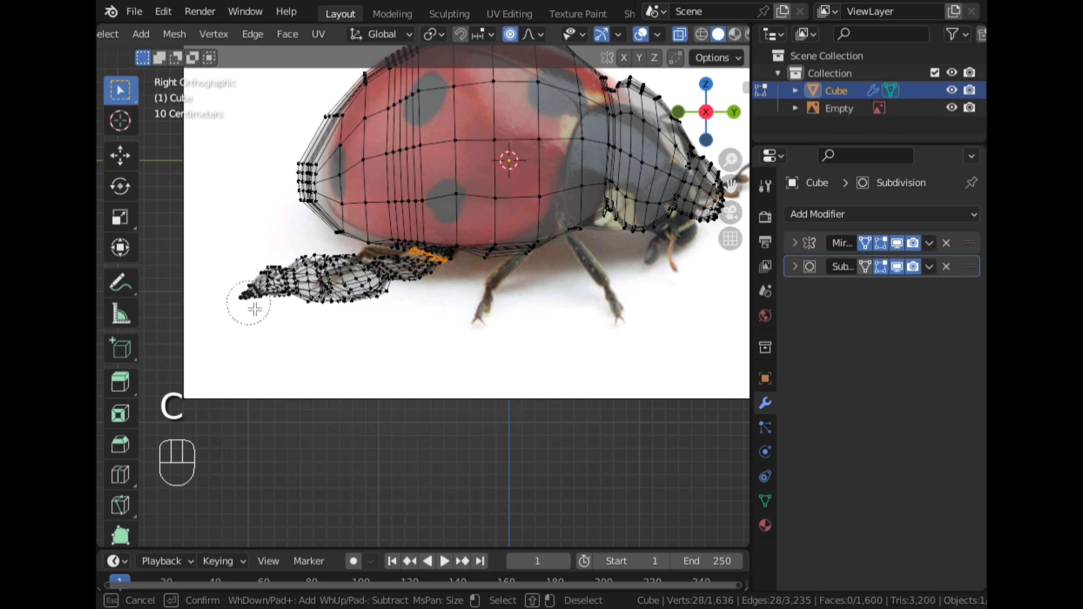
pyautogui.moveTo(255, 310); pyautogui.dragTo(253, 295)
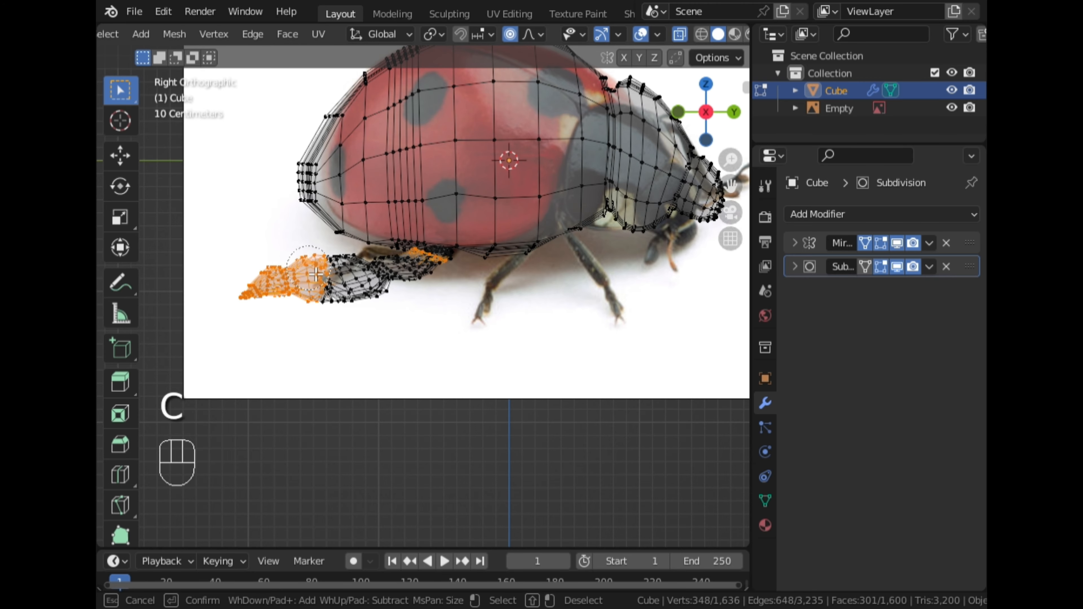
pyautogui.moveTo(316, 275); pyautogui.dragTo(412, 282)
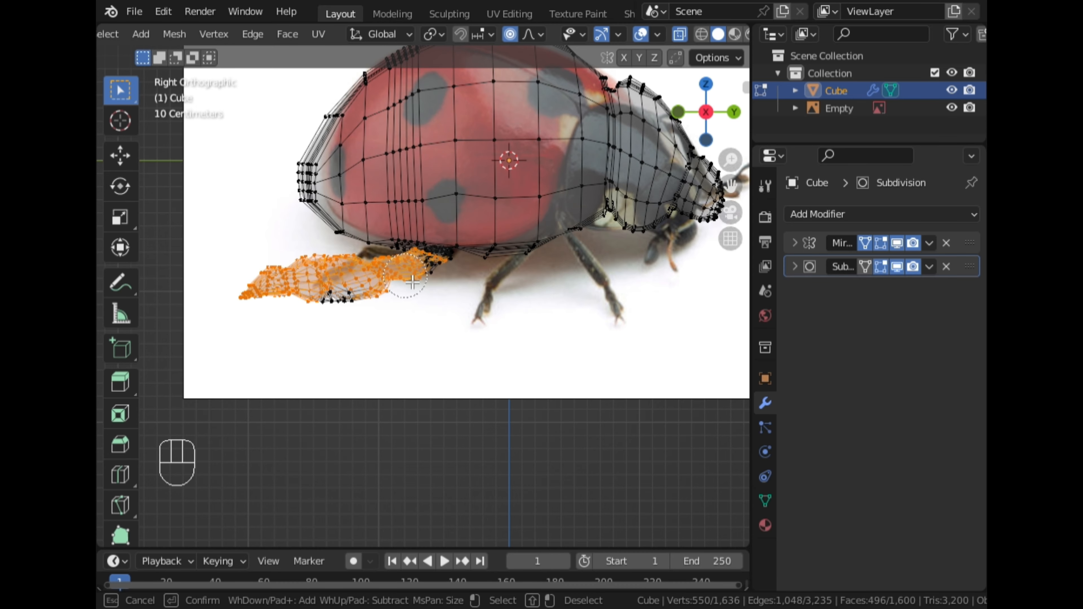
pyautogui.press('Escape')
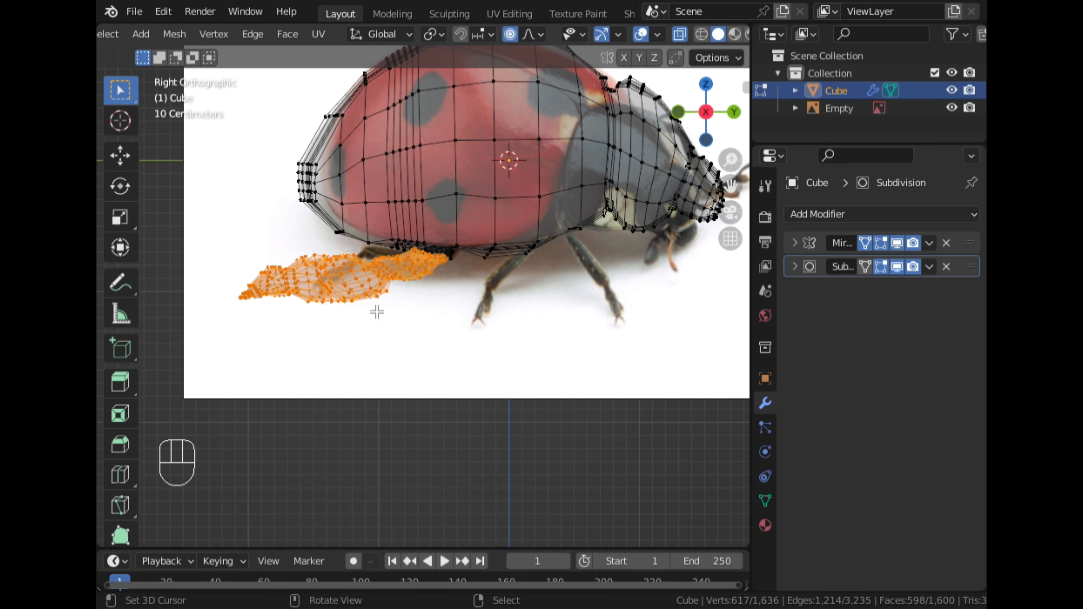
# Toggle X-ray and orbit around the selected leg to inspect it
pyautogui.click(678, 36)
pyautogui.scroll(5, 458, 256)
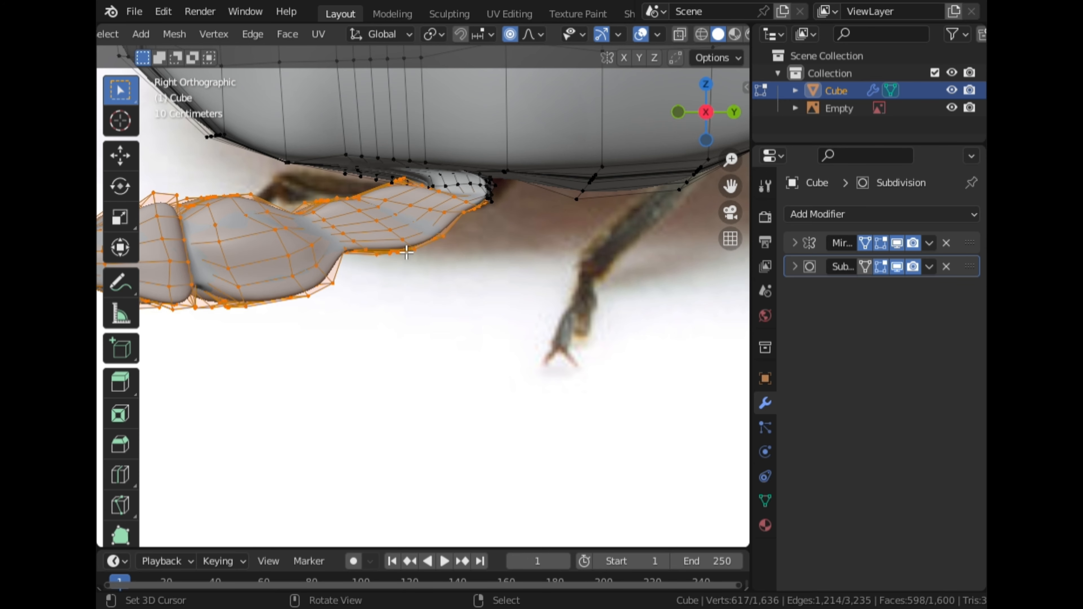
pyautogui.moveTo(406, 252); pyautogui.dragTo(602, 43, button='middle')
pyautogui.click(679, 34)
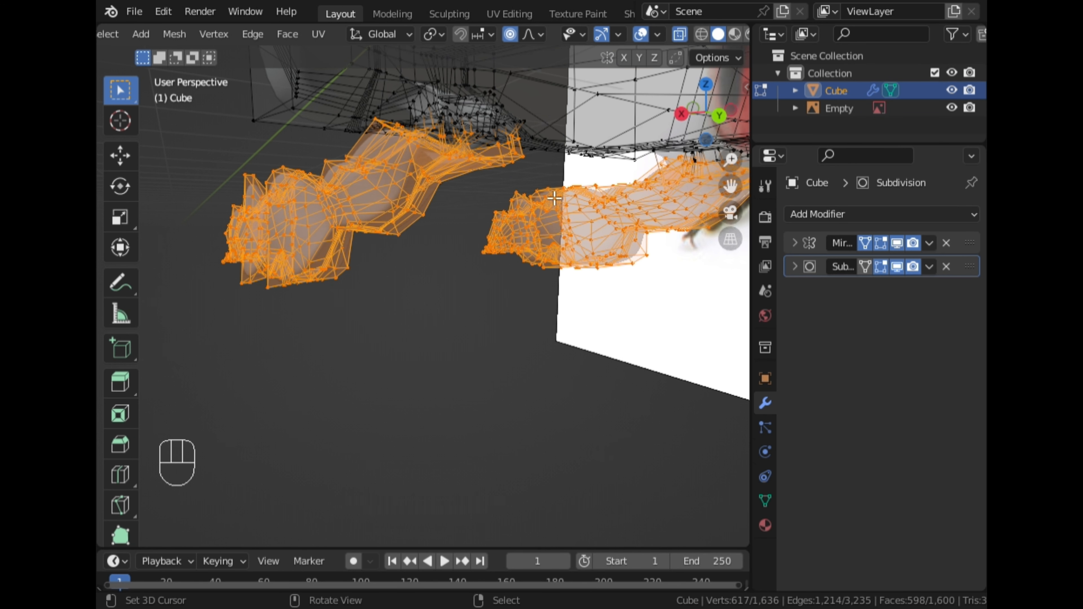
pyautogui.moveTo(597, 128); pyautogui.dragTo(265, 268, button='middle')
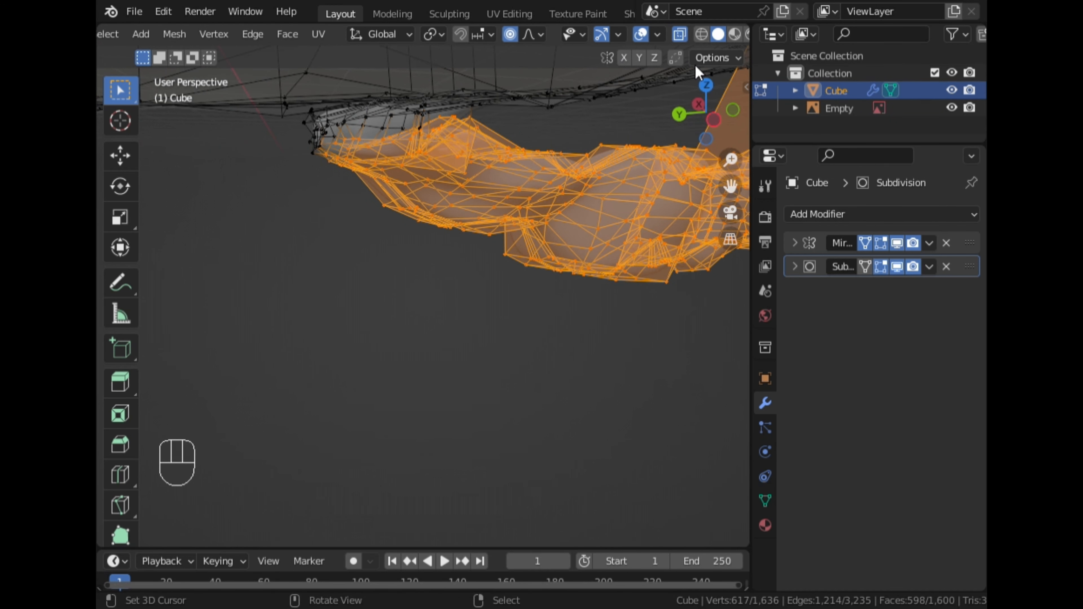
# Circle-select the remaining vertices of the front leg in right side view, deselecting stray vertices on the body
pyautogui.click(699, 104)
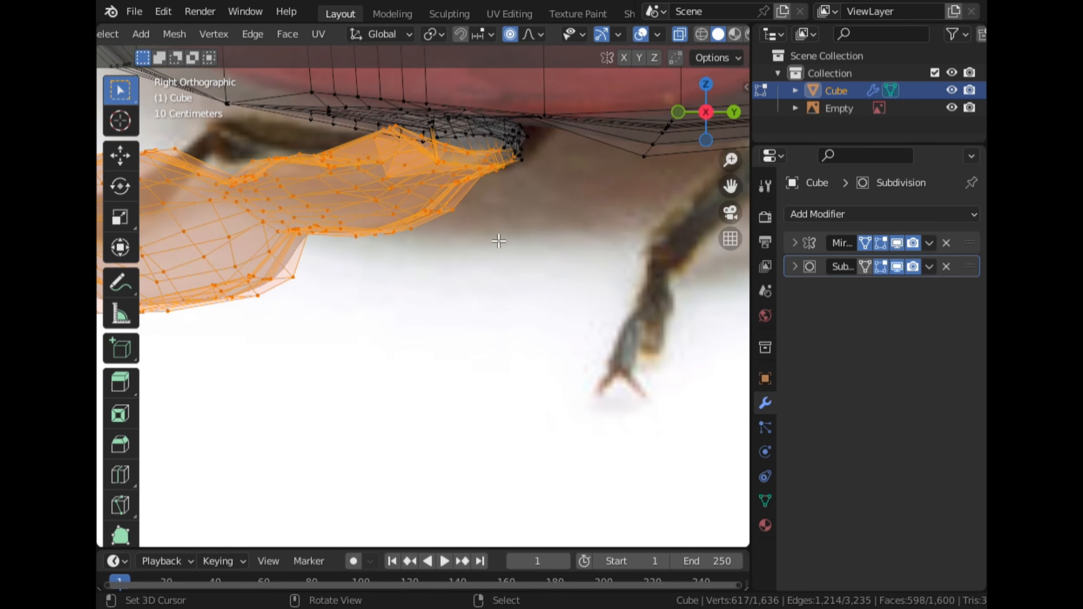
pyautogui.press('c')
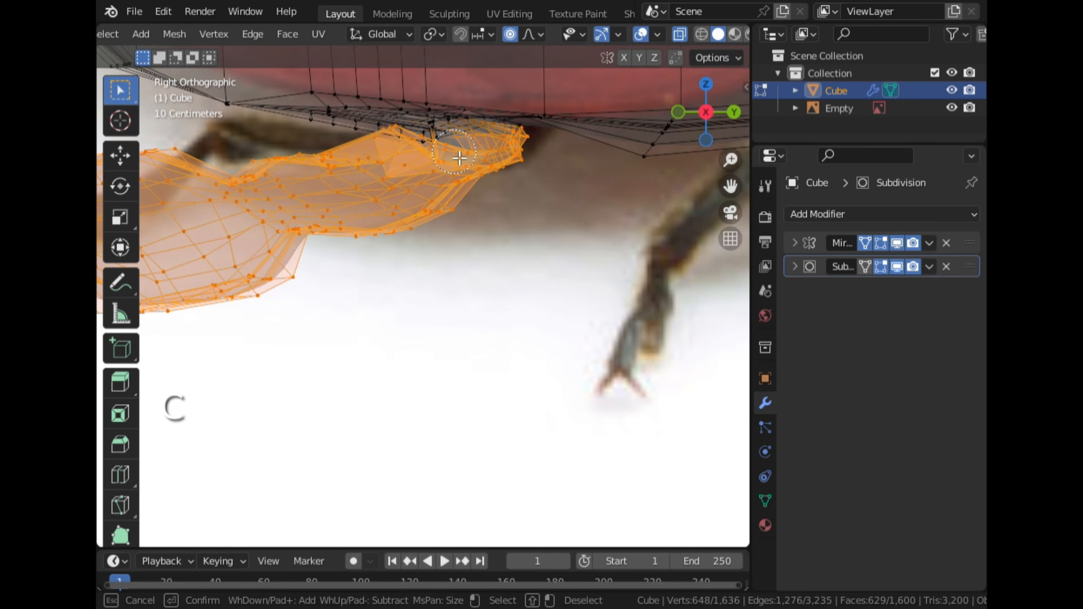
pyautogui.press('Escape')
pyautogui.moveTo(355, 186)
pyautogui.mouseDown(button='middle')
pyautogui.moveTo(476, 220)
pyautogui.moveTo(510, 250)
pyautogui.moveTo(573, 221)
pyautogui.moveTo(505, 215)
pyautogui.mouseUp(button='middle')
pyautogui.moveTo(437, 238); pyautogui.dragTo(372, 223, button='middle')
pyautogui.press('c')
pyautogui.keyDown('shift'); pyautogui.moveTo(329, 234); pyautogui.dragTo(349, 245); pyautogui.keyUp('shift')
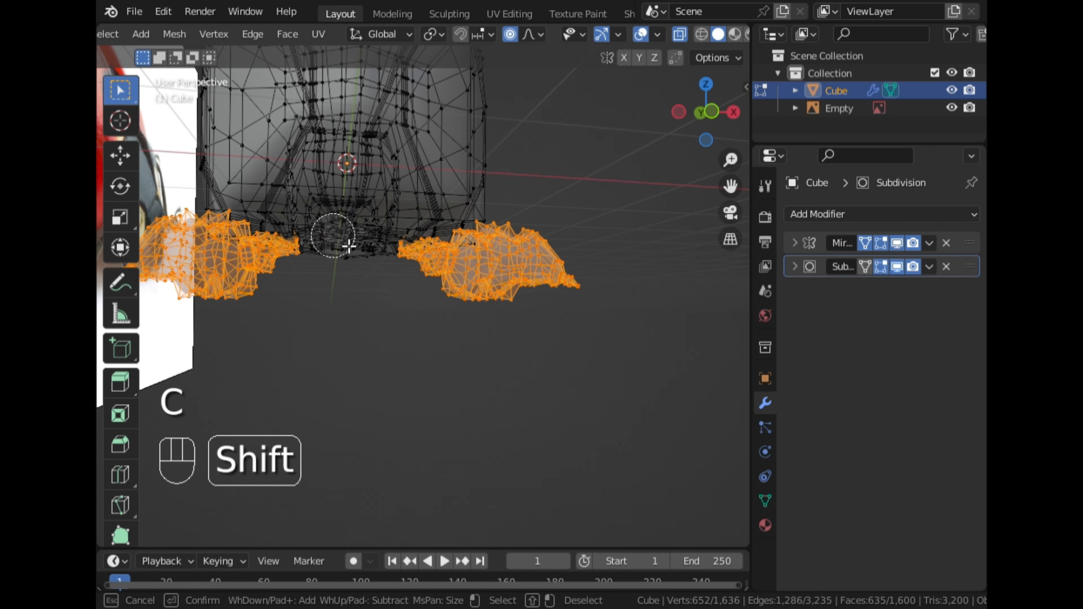
pyautogui.rightClick(354, 246)
pyautogui.scroll(3, 354, 246)
pyautogui.moveTo(354, 247); pyautogui.dragTo(118, 292, button='middle')
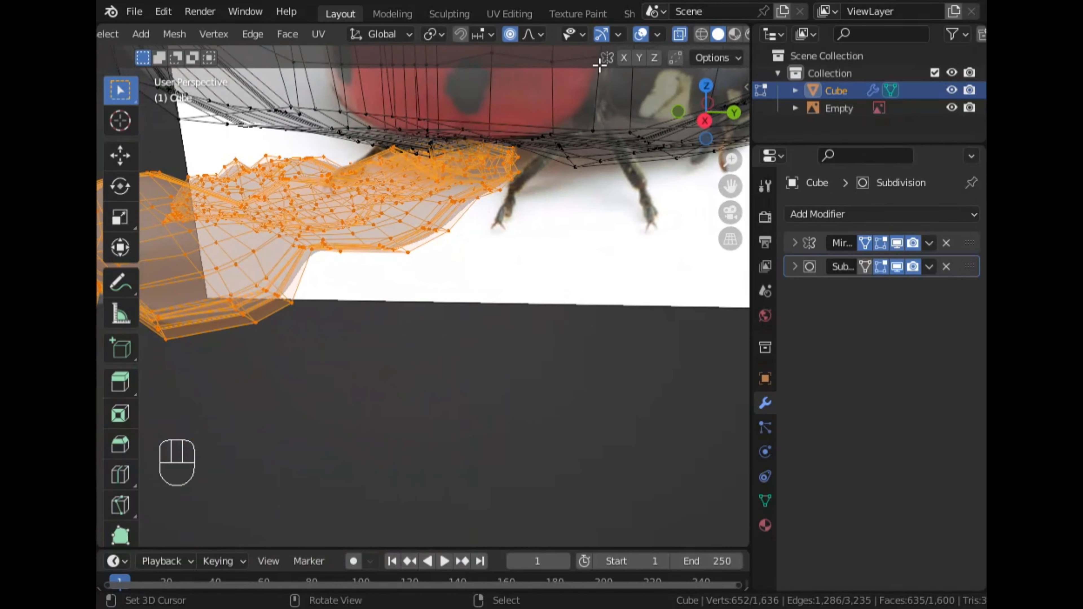
# Toggle X-ray and orbit around the front leg, adding the vertices where it joins the body to the selection
pyautogui.click(680, 36)
pyautogui.moveTo(497, 141); pyautogui.dragTo(361, 145, button='middle')
pyautogui.scroll(2, 320, 131)
pyautogui.moveTo(731, 188); pyautogui.dragTo(727, 239)
pyautogui.keyDown('shift'); pyautogui.rightClick(469, 186); pyautogui.keyUp('shift')
pyautogui.moveTo(403, 211); pyautogui.dragTo(467, 199, button='middle')
pyautogui.scroll(2, 512, 179)
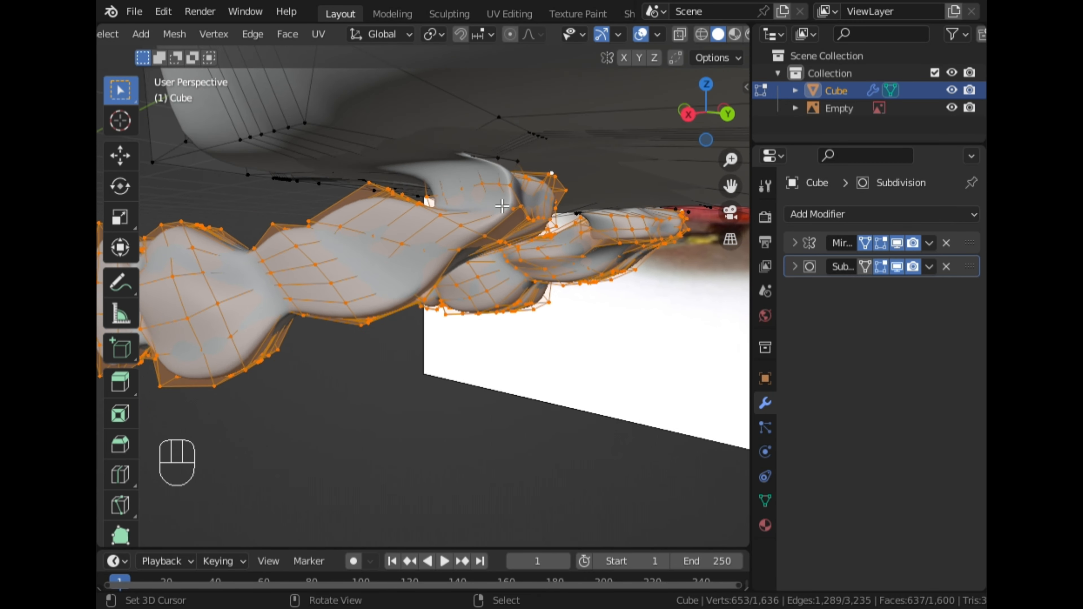
pyautogui.keyDown('shift'); pyautogui.rightClick(515, 120); pyautogui.keyUp('shift')
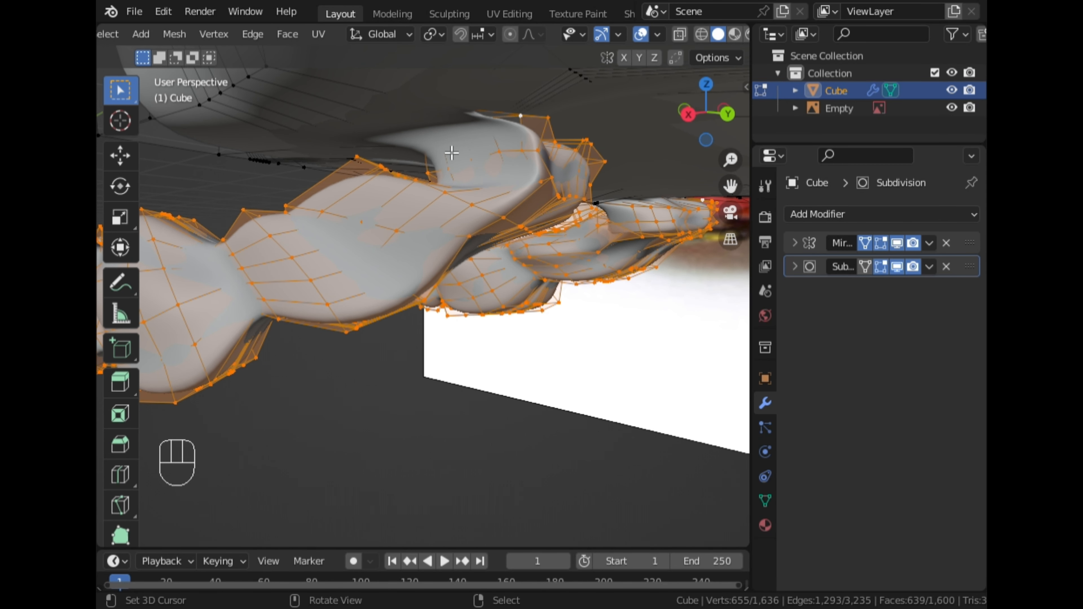
pyautogui.moveTo(450, 152); pyautogui.dragTo(667, 53, button='middle')
pyautogui.moveTo(597, 128); pyautogui.dragTo(438, 149, button='middle')
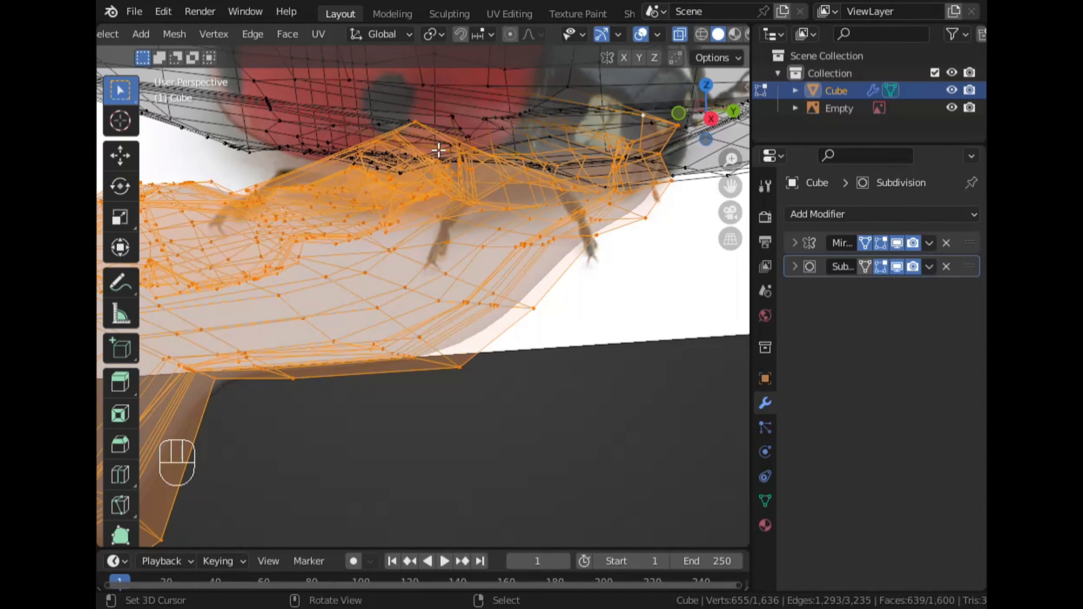
pyautogui.keyDown('ctrl'); pyautogui.click(491, 123); pyautogui.keyUp('ctrl')
pyautogui.moveTo(491, 123); pyautogui.dragTo(507, 140, button='middle')
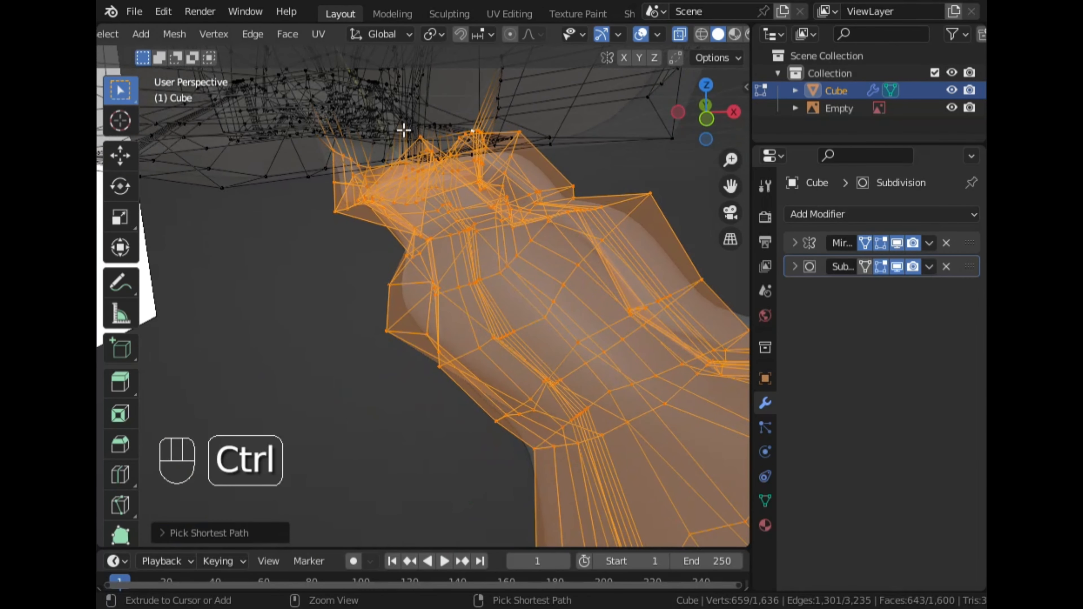
pyautogui.keyDown('ctrl'); pyautogui.click(383, 153); pyautogui.keyUp('ctrl')
pyautogui.moveTo(383, 152); pyautogui.dragTo(459, 165, button='middle')
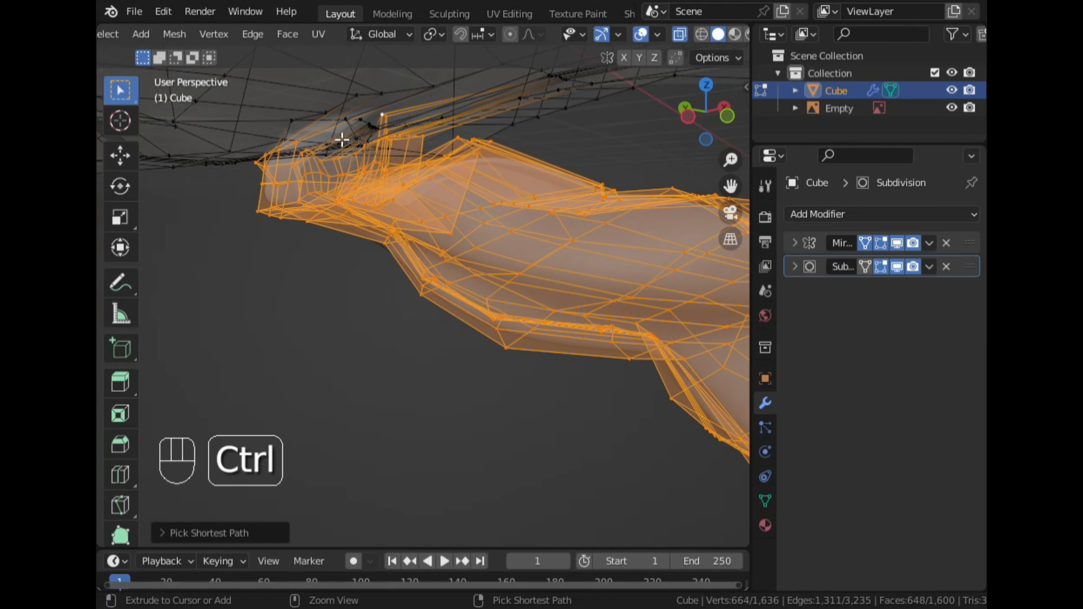
pyautogui.keyDown('ctrl'); pyautogui.click(350, 123); pyautogui.keyUp('ctrl')
pyautogui.moveTo(350, 123); pyautogui.dragTo(314, 259, button='middle')
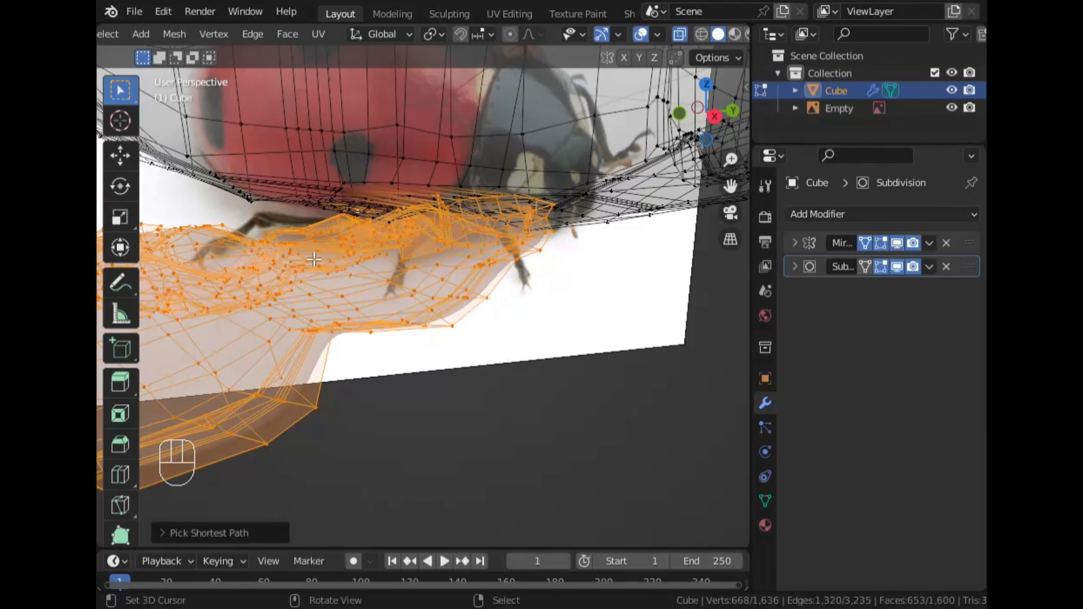
pyautogui.click(715, 117)
pyautogui.click(682, 36)
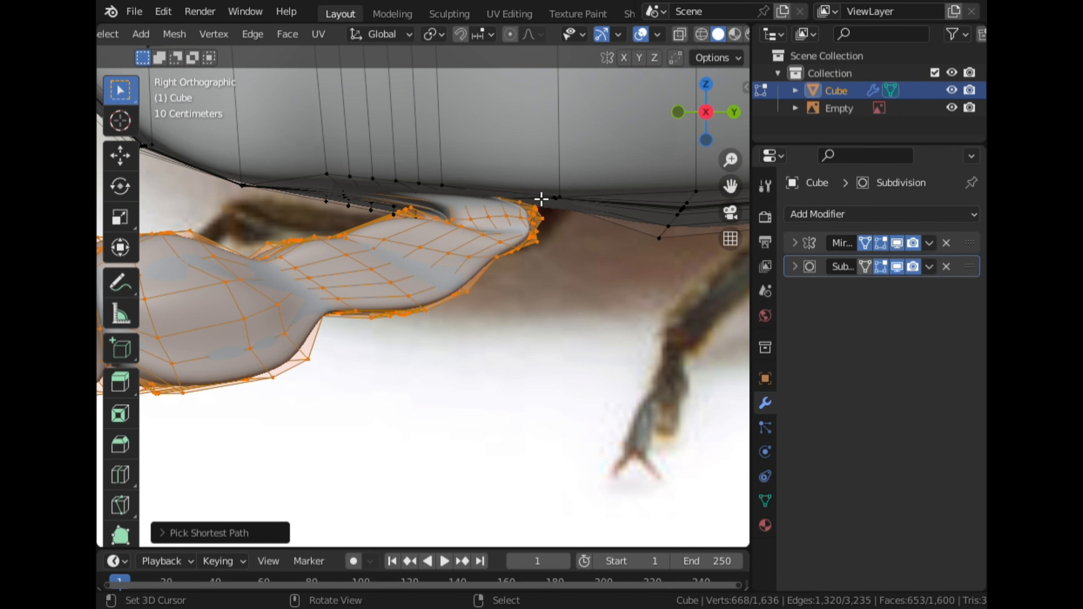
pyautogui.moveTo(541, 199)
pyautogui.mouseDown(button='middle')
pyautogui.moveTo(469, 244)
pyautogui.moveTo(651, 256)
pyautogui.moveTo(166, 244)
pyautogui.moveTo(643, 225)
pyautogui.moveTo(477, 235)
pyautogui.moveTo(590, 162)
pyautogui.mouseUp(button='middle')
# Switch to top view and duplicate the selected front leg, moving the copy backwards along the body
pyautogui.click(708, 112)
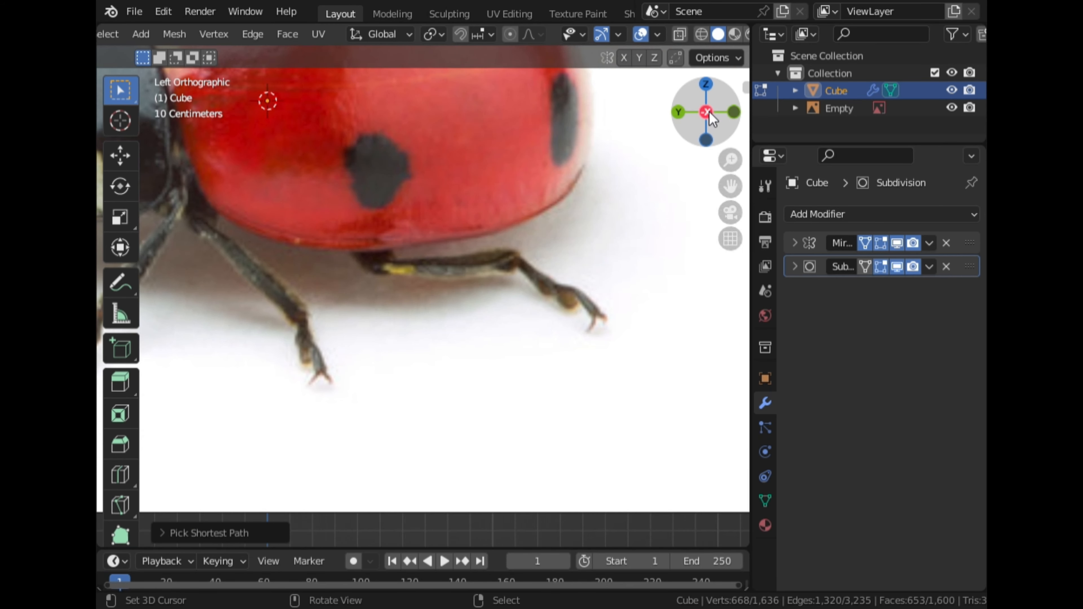
pyautogui.scroll(-5, 555, 262)
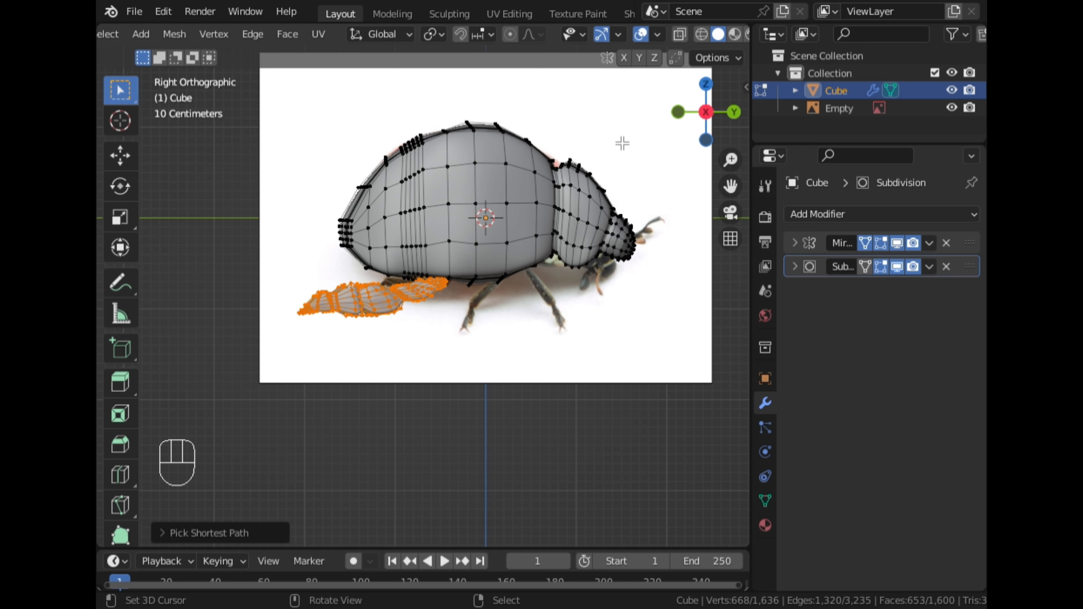
pyautogui.click(706, 84)
pyautogui.press('shift')
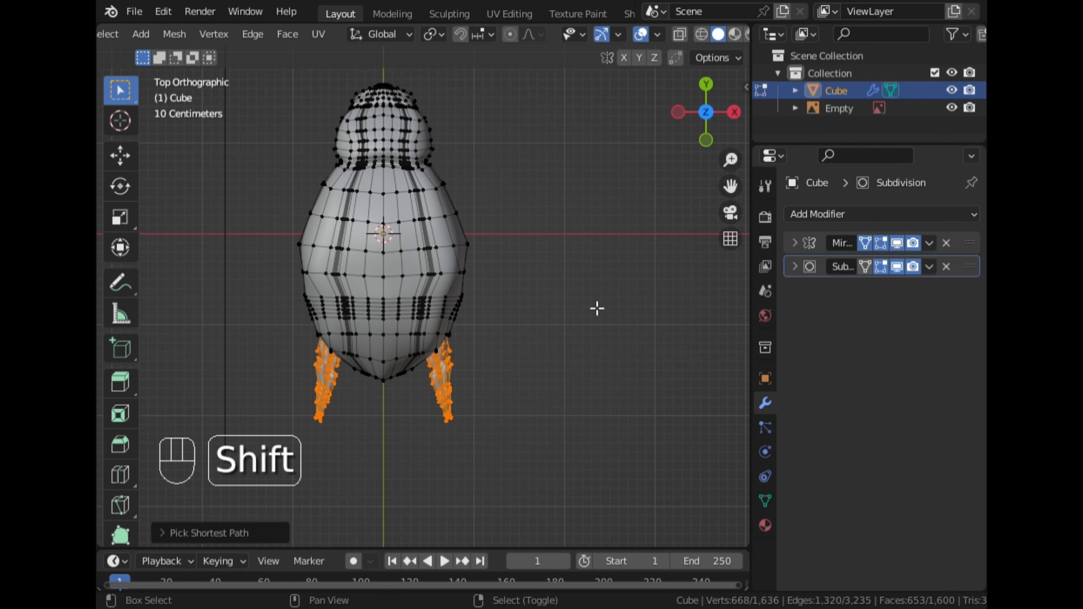
pyautogui.hotkey('shift', 'd')
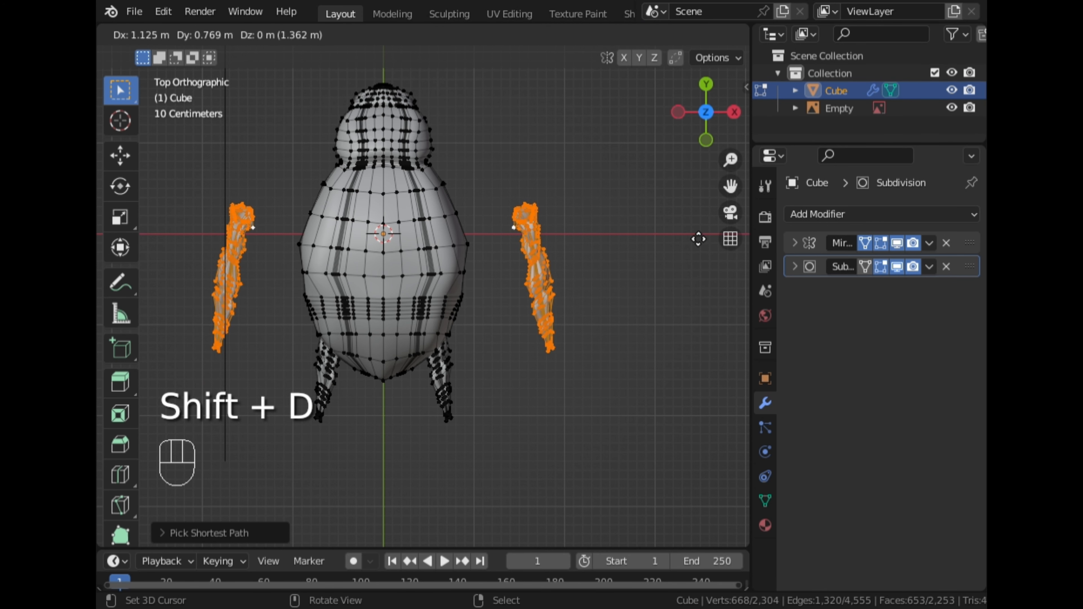
pyautogui.click(694, 238)
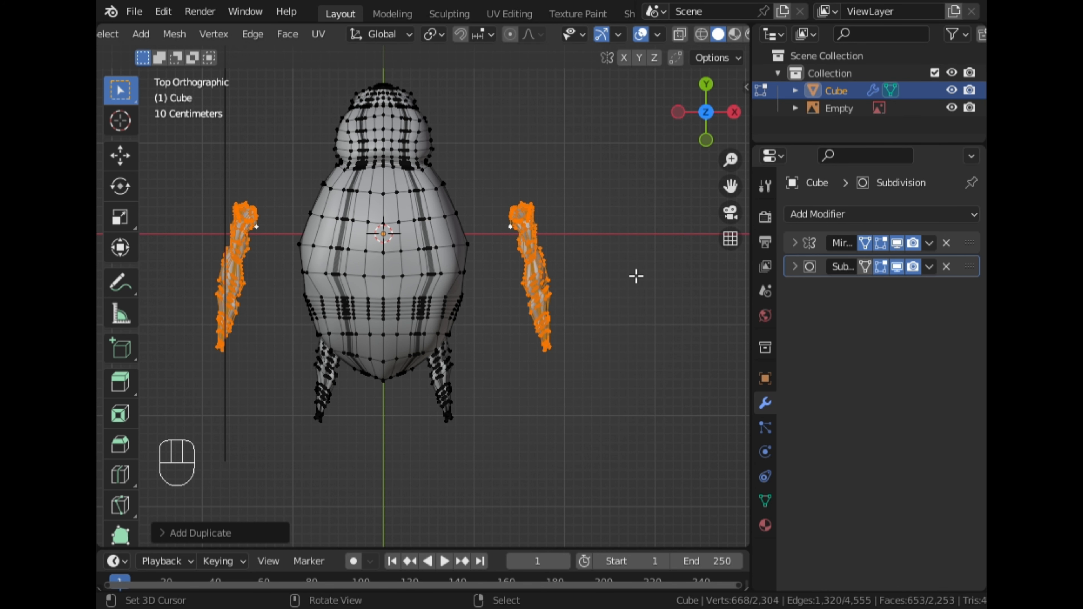
# Rotate the duplicated leg about -44.44 degrees outward in top view
pyautogui.press('r')
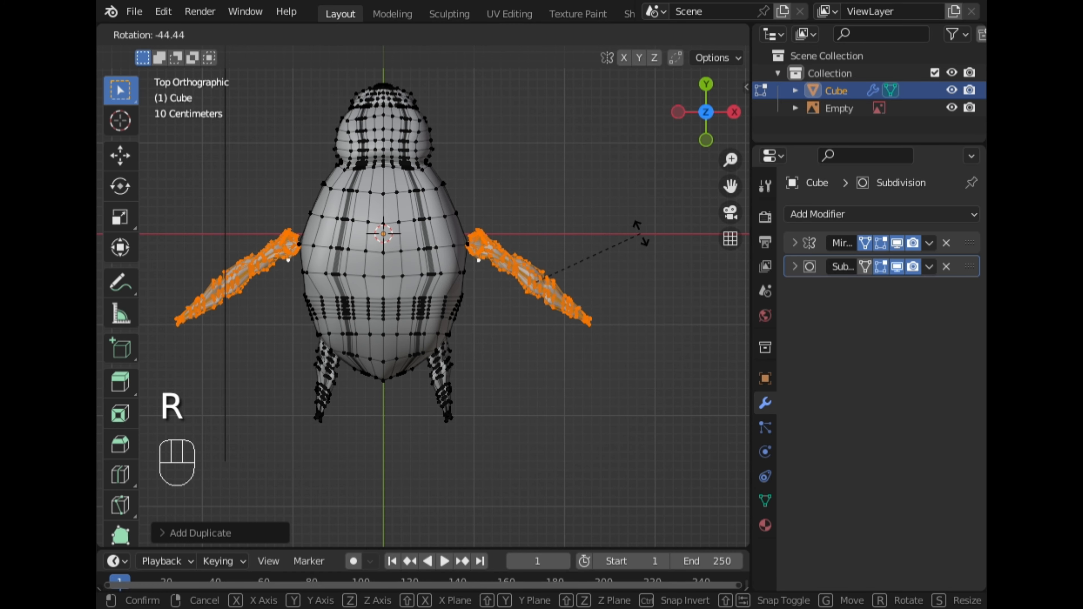
pyautogui.click(652, 205)
pyautogui.click(680, 34)
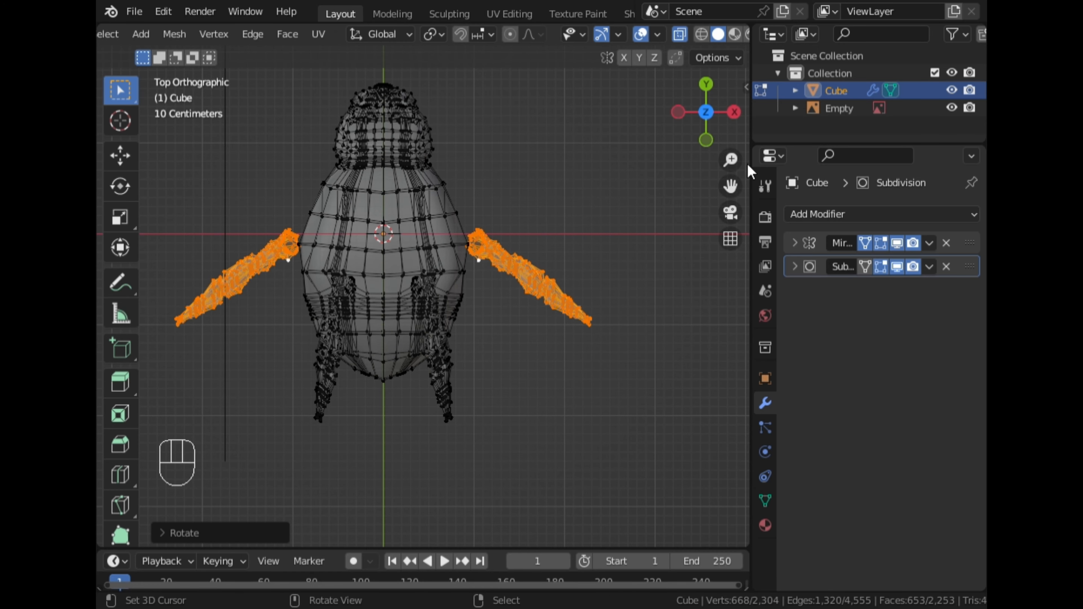
pyautogui.click(680, 34)
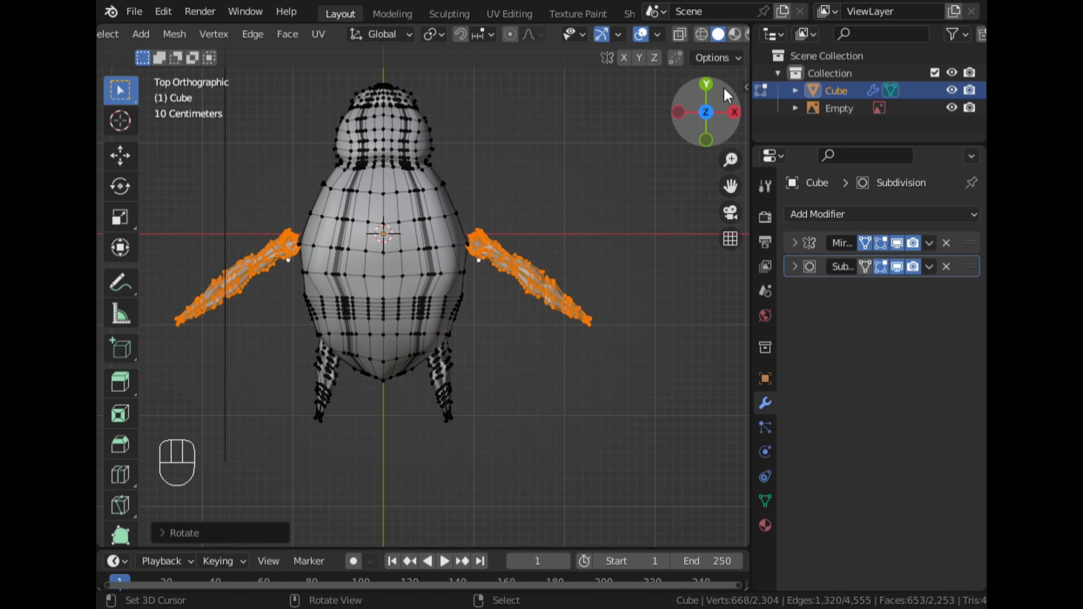
# Move the duplicated leg onto the middle leg's position in right side view
pyautogui.click(734, 113)
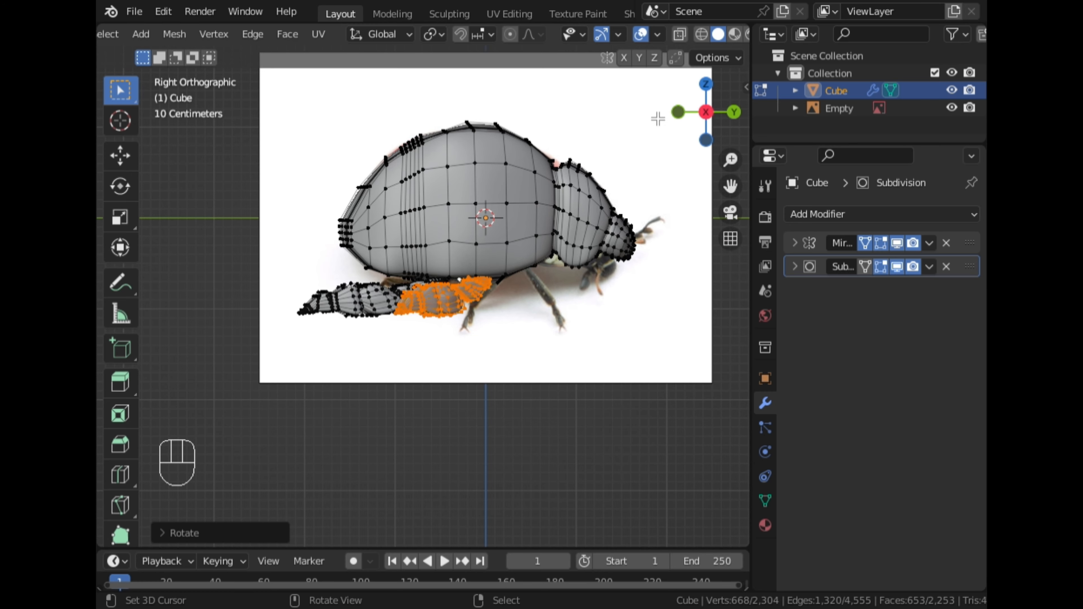
pyautogui.click(684, 39)
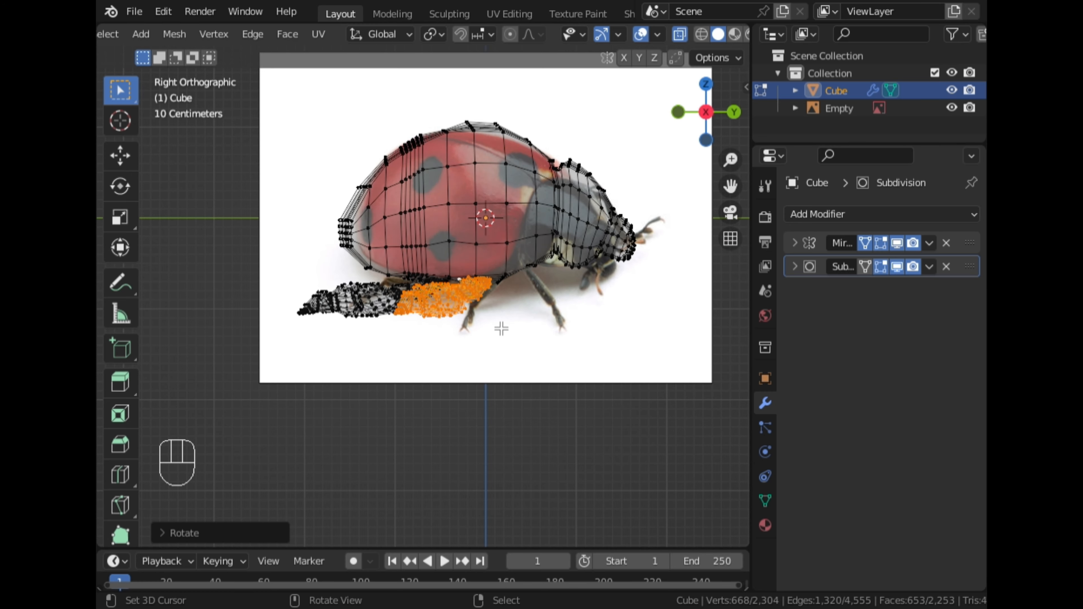
pyautogui.press('g')
pyautogui.click(523, 325)
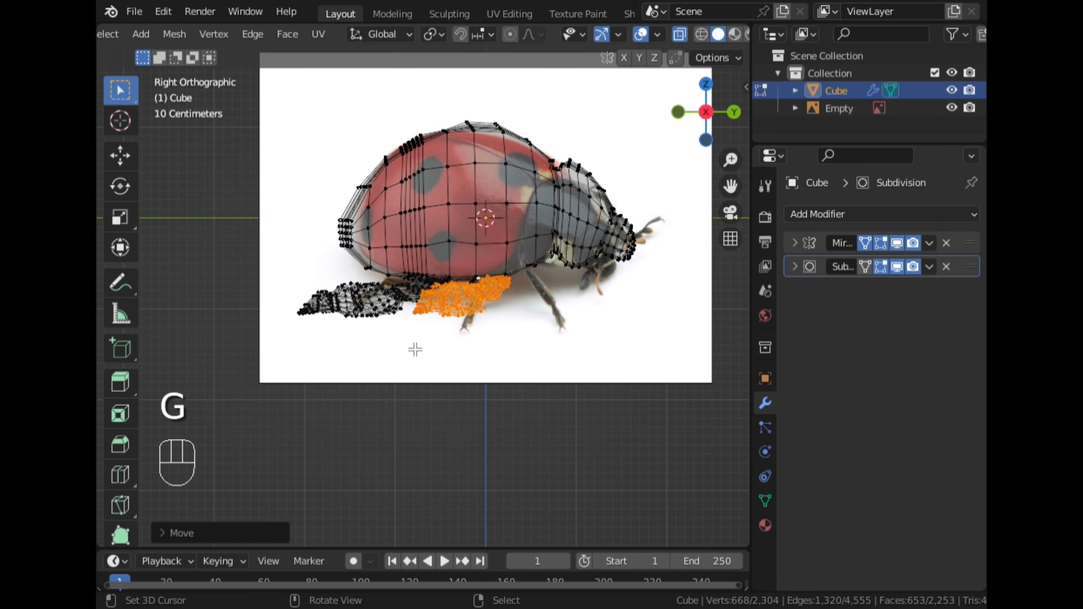
pyautogui.moveTo(415, 349); pyautogui.dragTo(562, 375, button='middle')
pyautogui.click(721, 90)
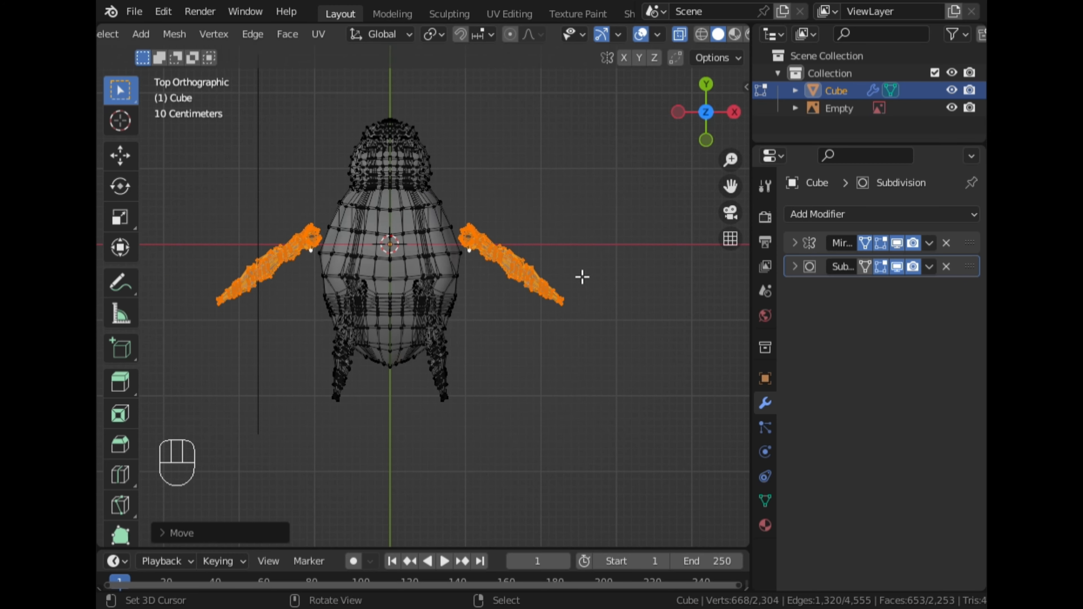
# Move the duplicated leg 0.323 m inward along X and scale it down in top view
pyautogui.press('g')
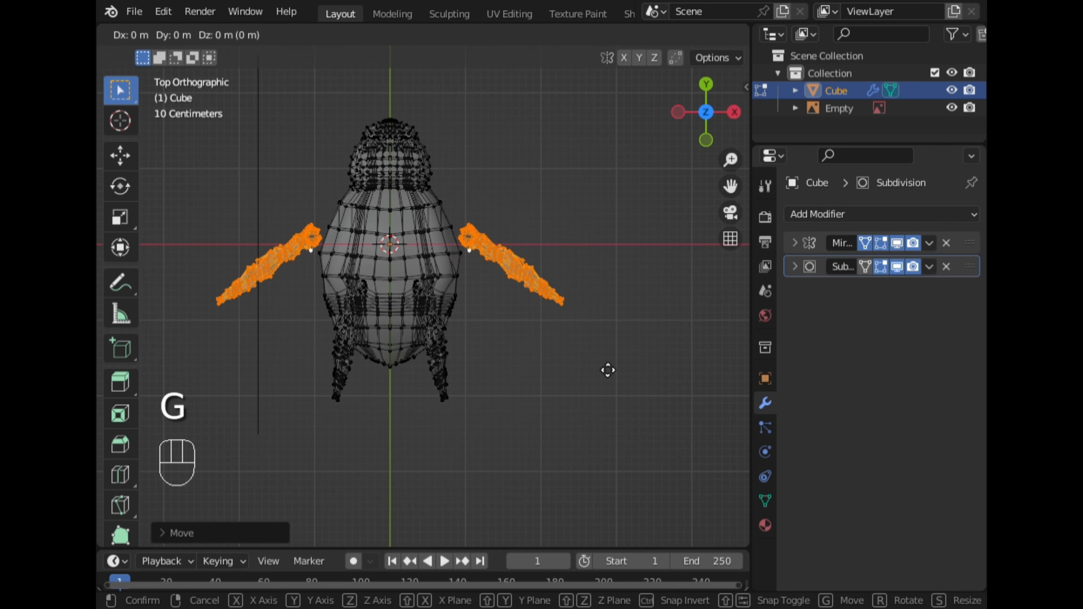
pyautogui.press('x')
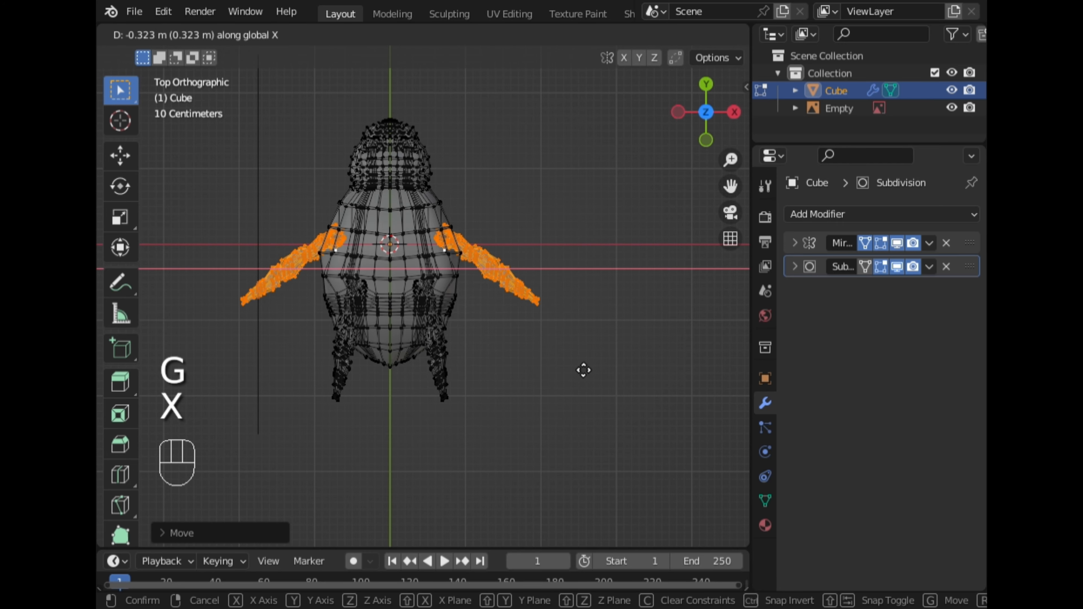
pyautogui.click(584, 369)
pyautogui.press('s')
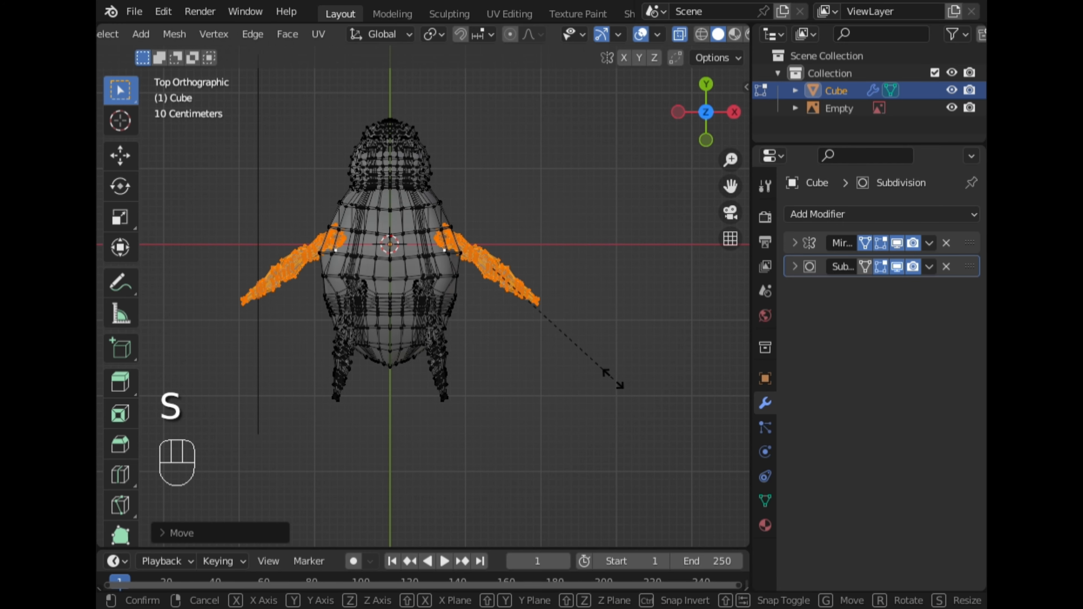
pyautogui.click(591, 370)
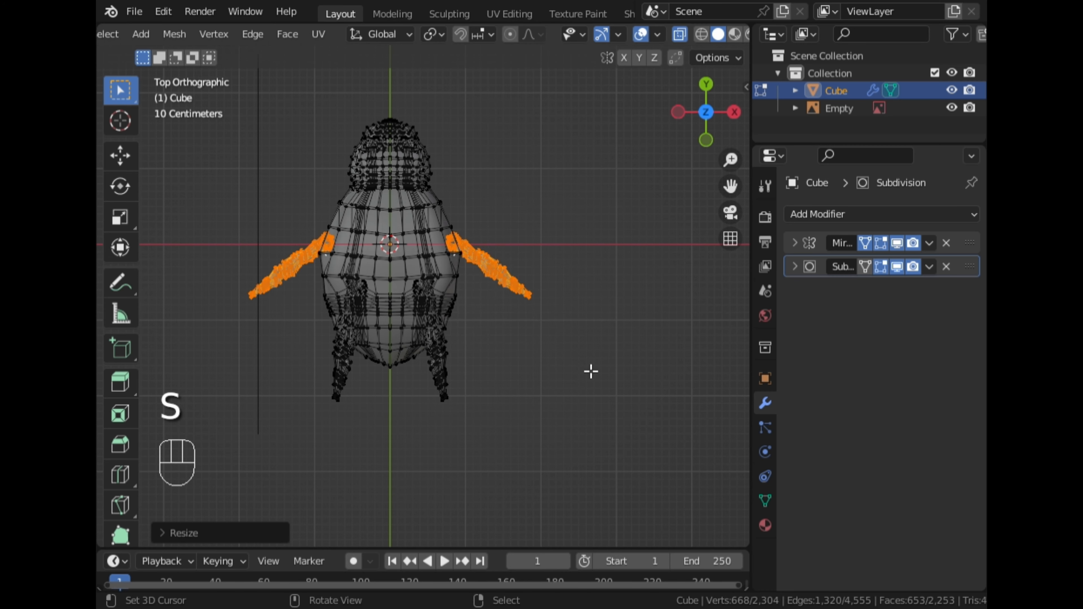
# Switch to the right view and orbit to examine the duplicated middle leg against the reference
pyautogui.click(733, 111)
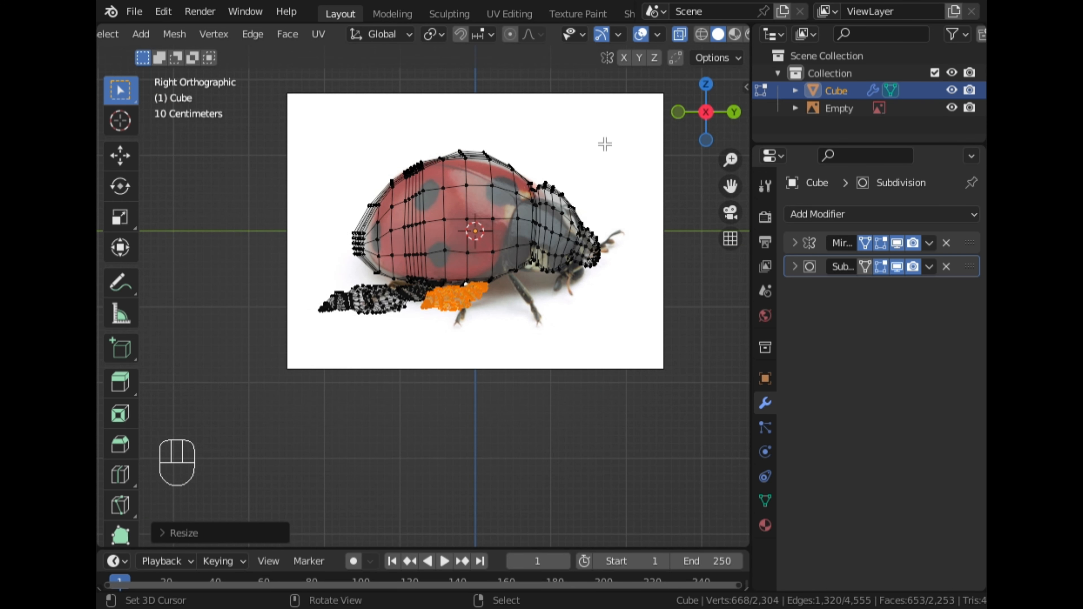
pyautogui.scroll(4, 579, 225)
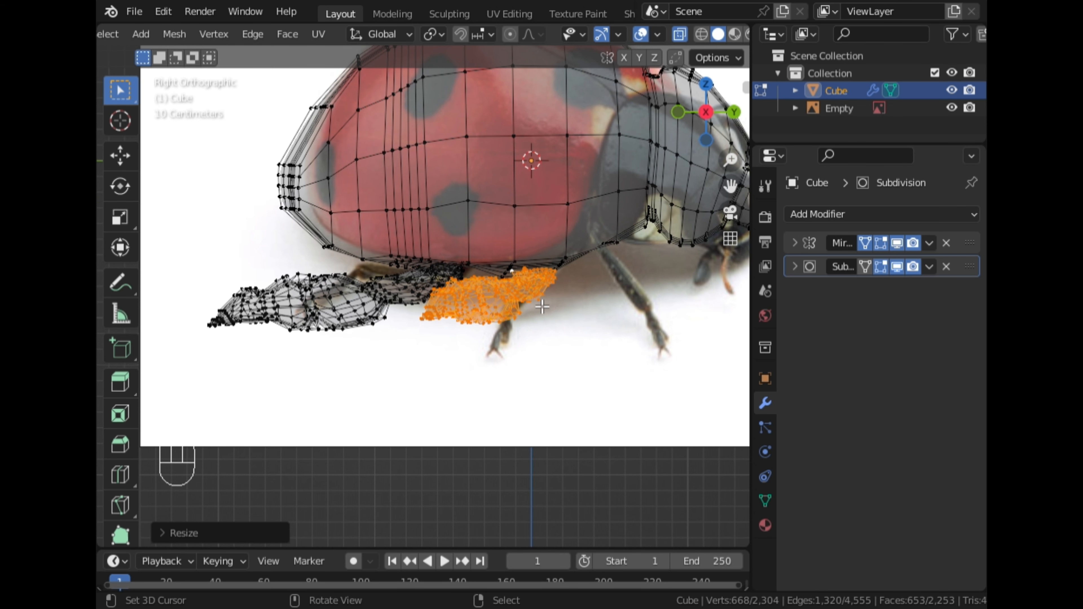
pyautogui.moveTo(542, 307); pyautogui.dragTo(442, 346, button='middle')
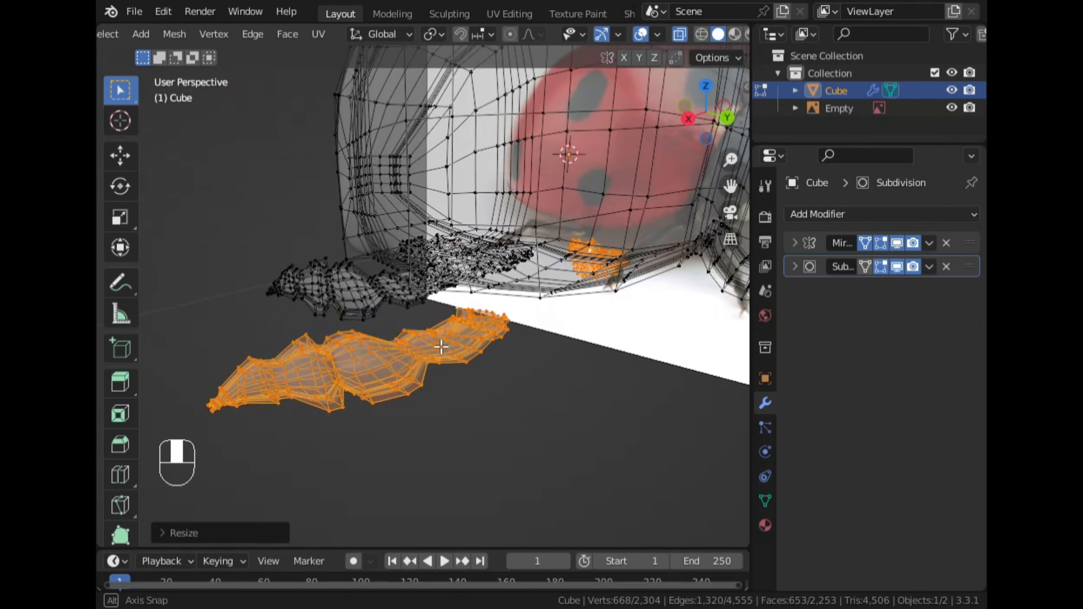
pyautogui.click(725, 119)
pyautogui.moveTo(730, 186); pyautogui.dragTo(866, 173)
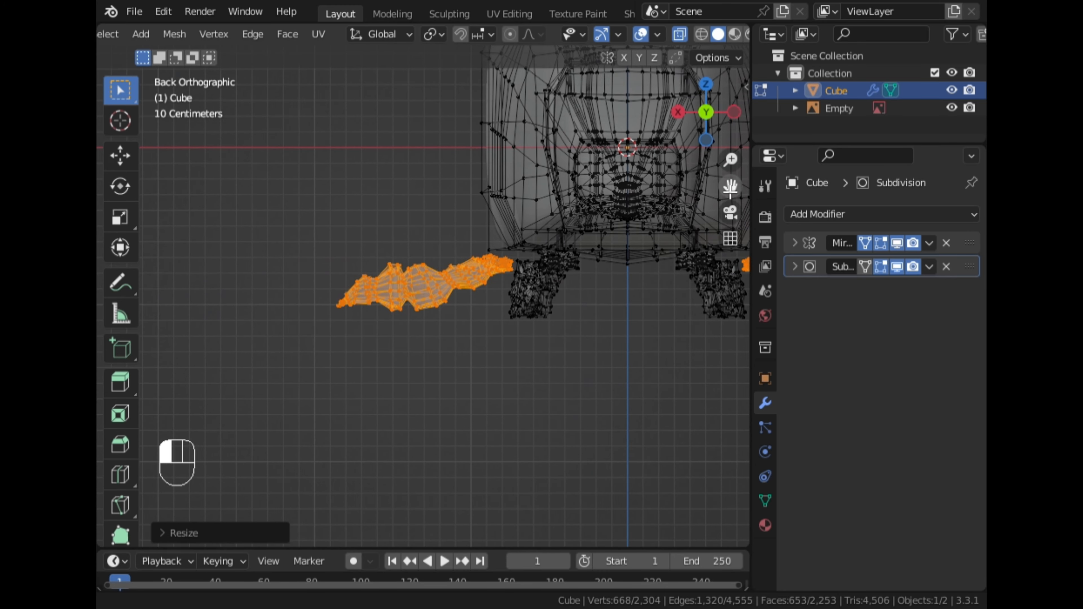
# Select the lower segment of the duplicated leg and bend it down by moving and rotating it about -18.5 degrees with proportional editing
pyautogui.moveTo(383, 349); pyautogui.dragTo(343, 269)
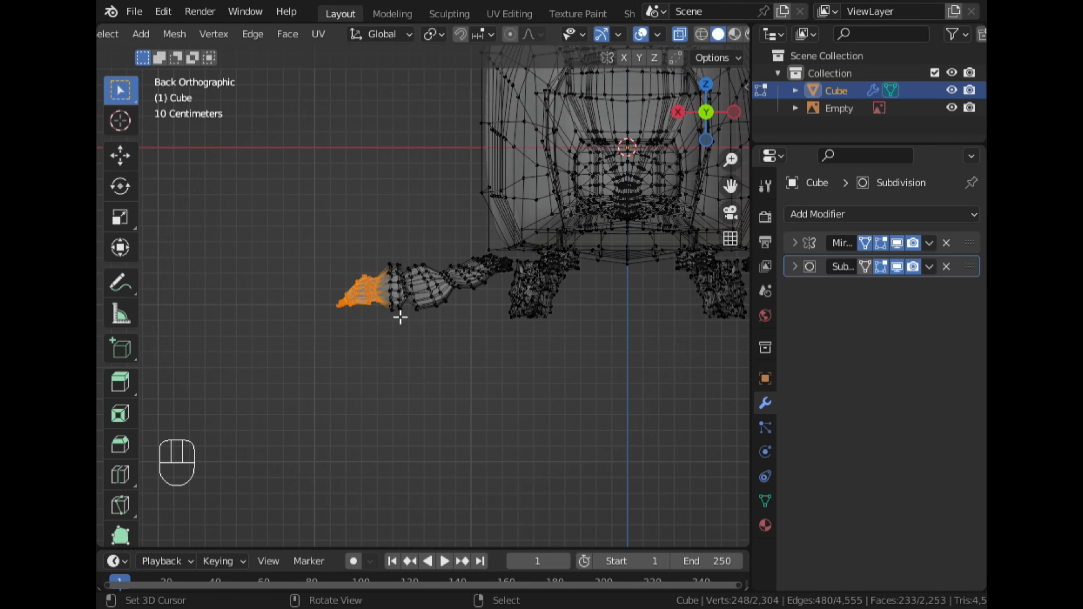
pyautogui.keyDown('shift'); pyautogui.moveTo(414, 360); pyautogui.dragTo(316, 204); pyautogui.keyUp('shift')
pyautogui.scroll(2, 383, 301)
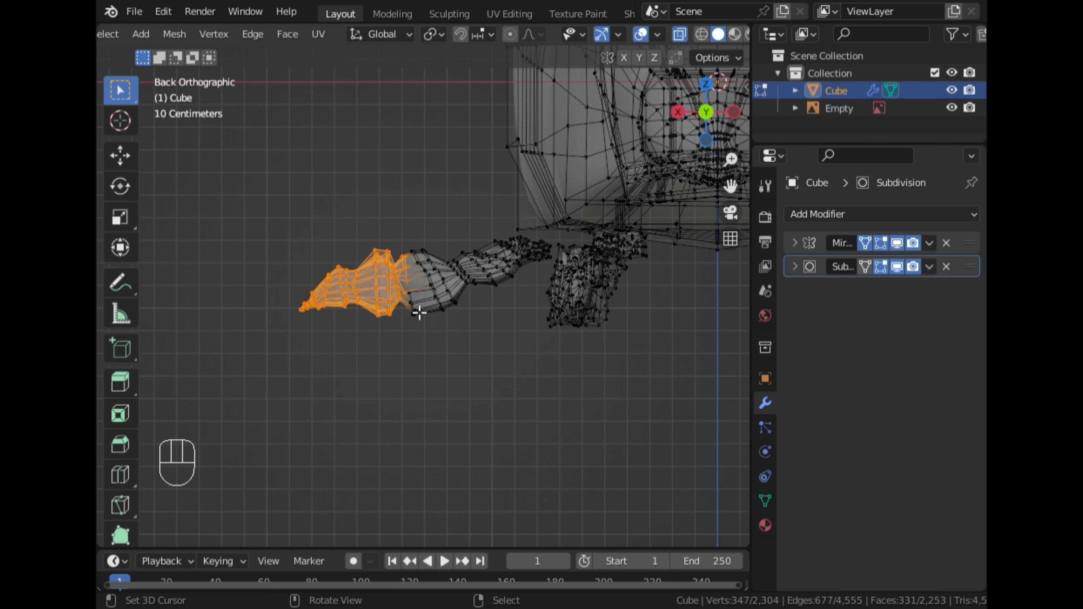
pyautogui.press('x')
pyautogui.press('c')
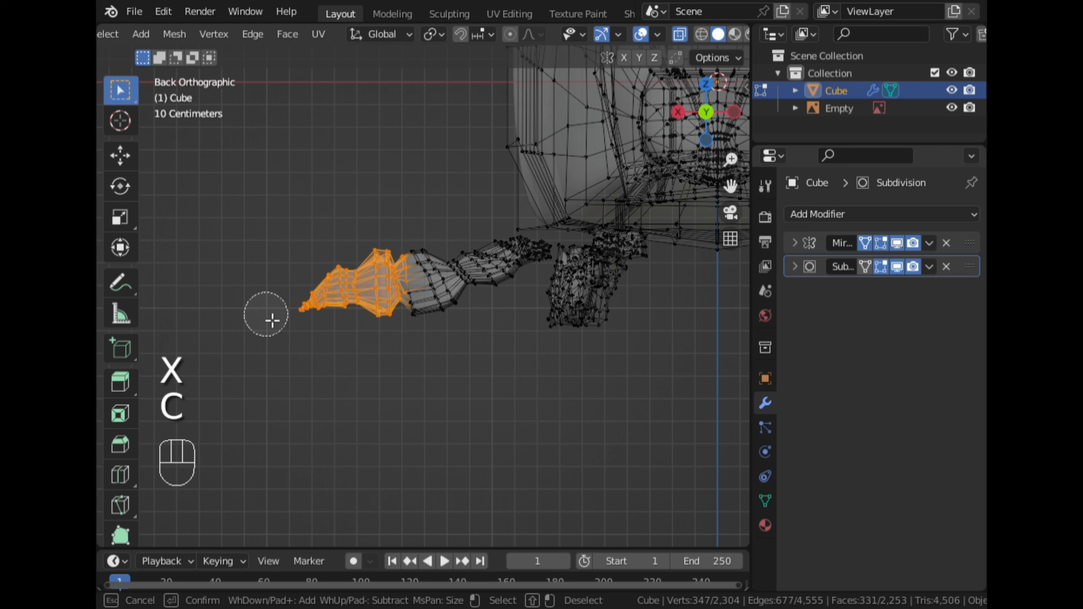
pyautogui.keyDown('shift'); pyautogui.moveTo(431, 269); pyautogui.dragTo(417, 251); pyautogui.keyUp('shift')
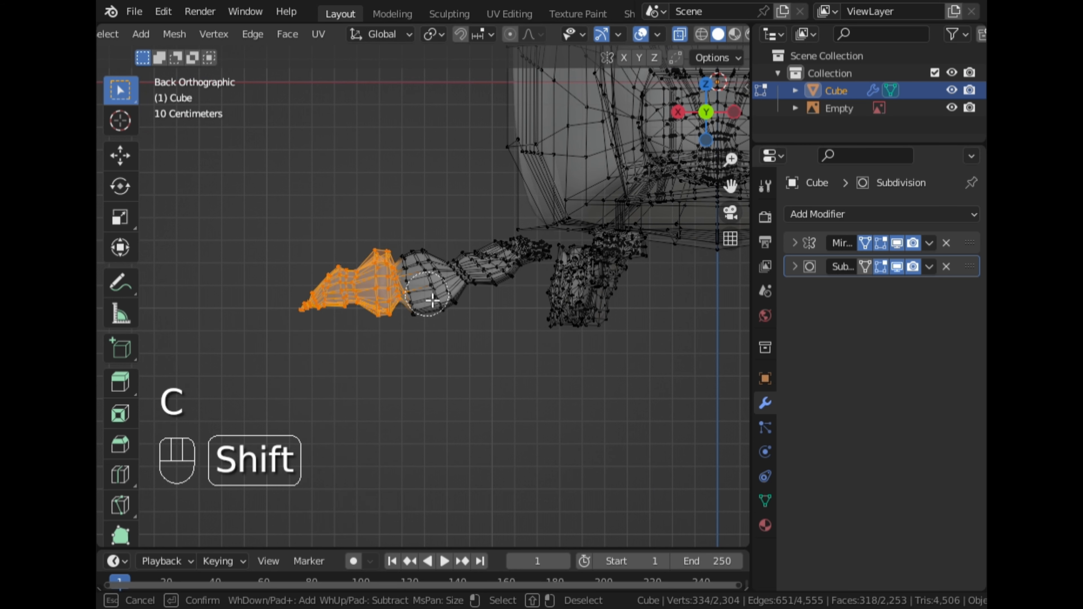
pyautogui.rightClick(429, 280)
pyautogui.scroll(1, 444, 239)
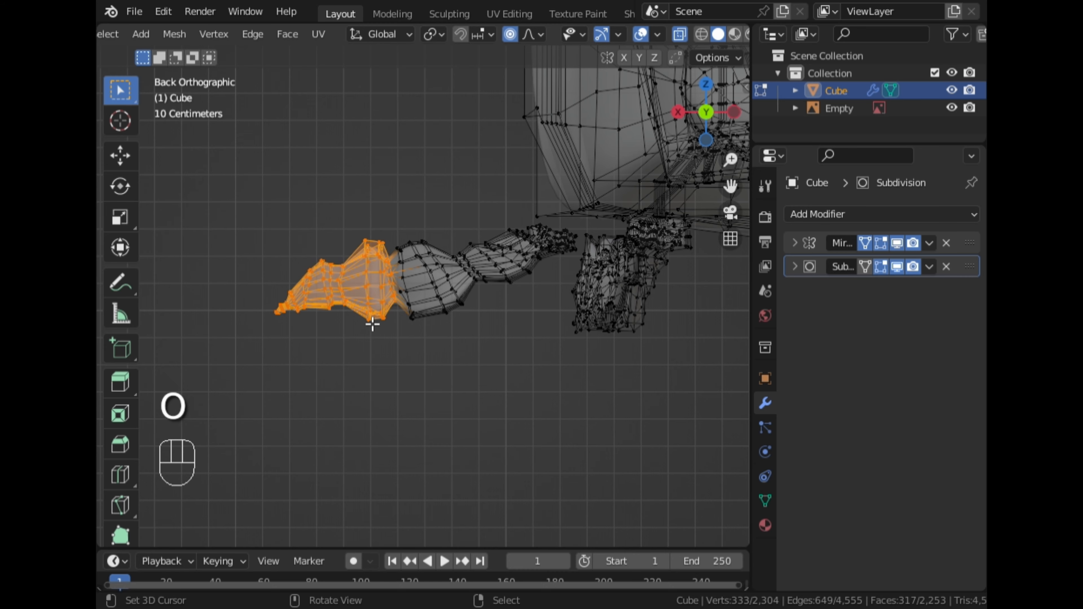
pyautogui.press('g')
pyautogui.click(390, 360)
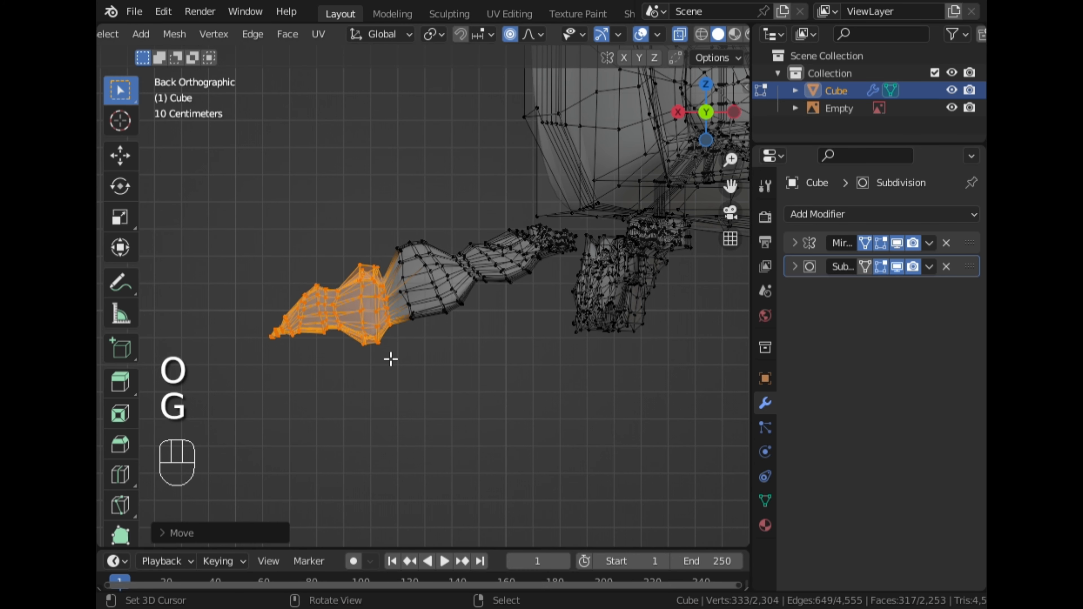
pyautogui.press('r')
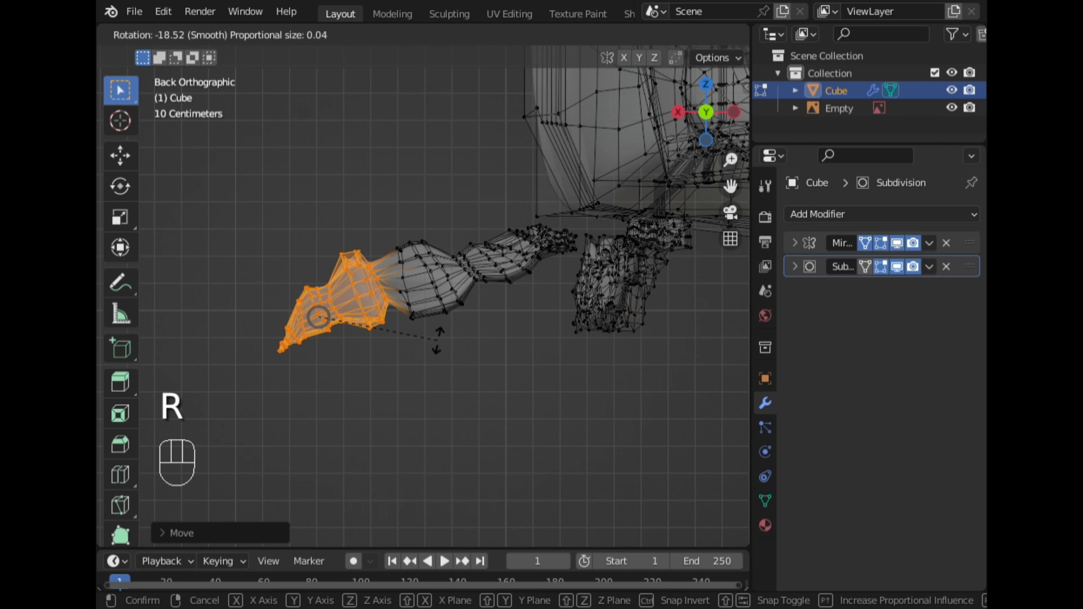
pyautogui.click(439, 349)
pyautogui.press('g')
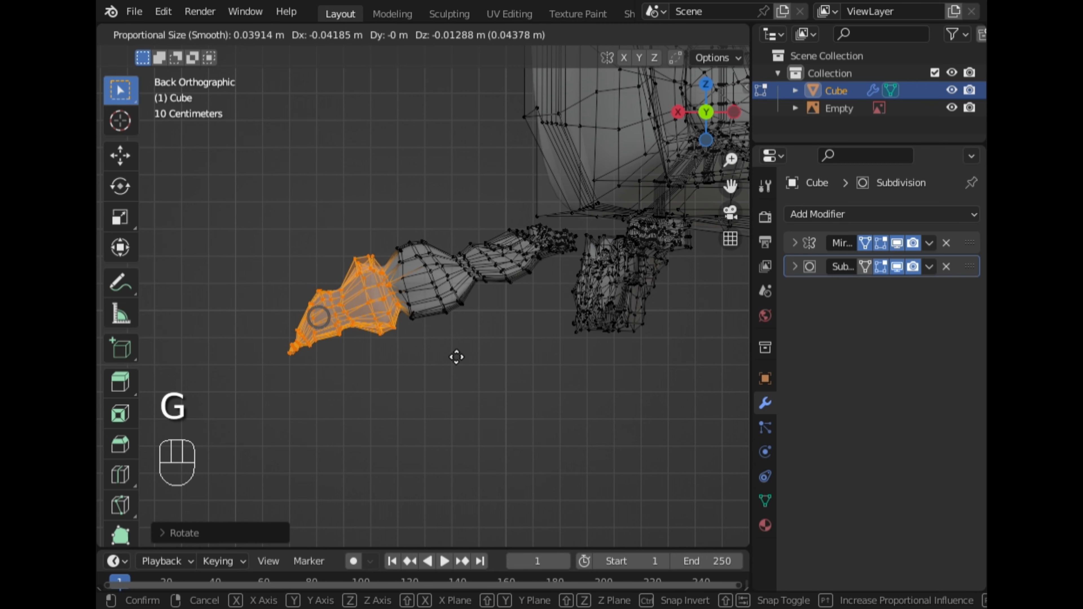
pyautogui.click(460, 357)
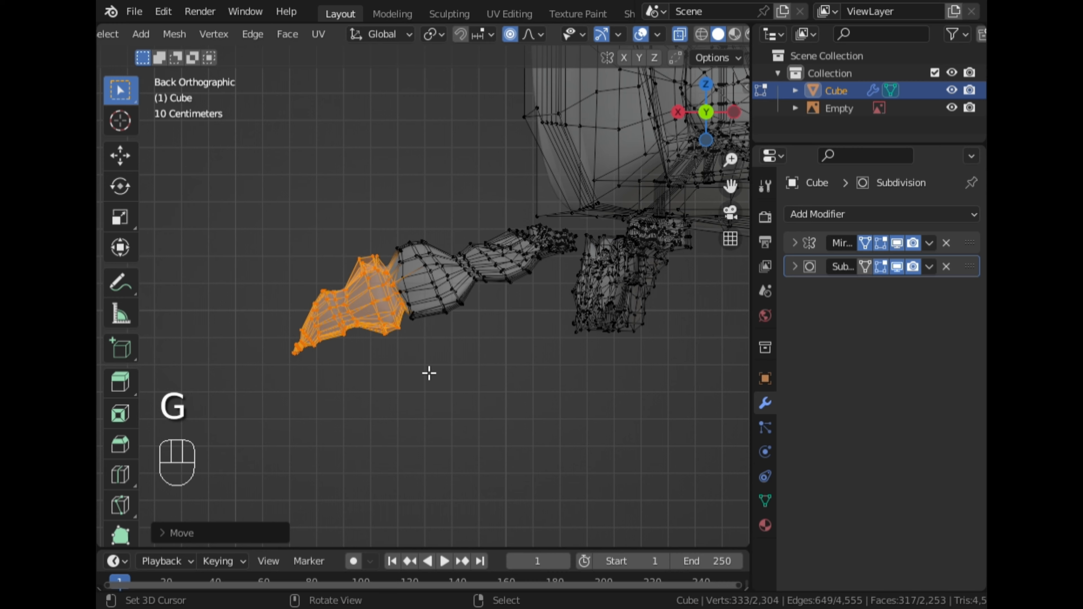
pyautogui.click(392, 421)
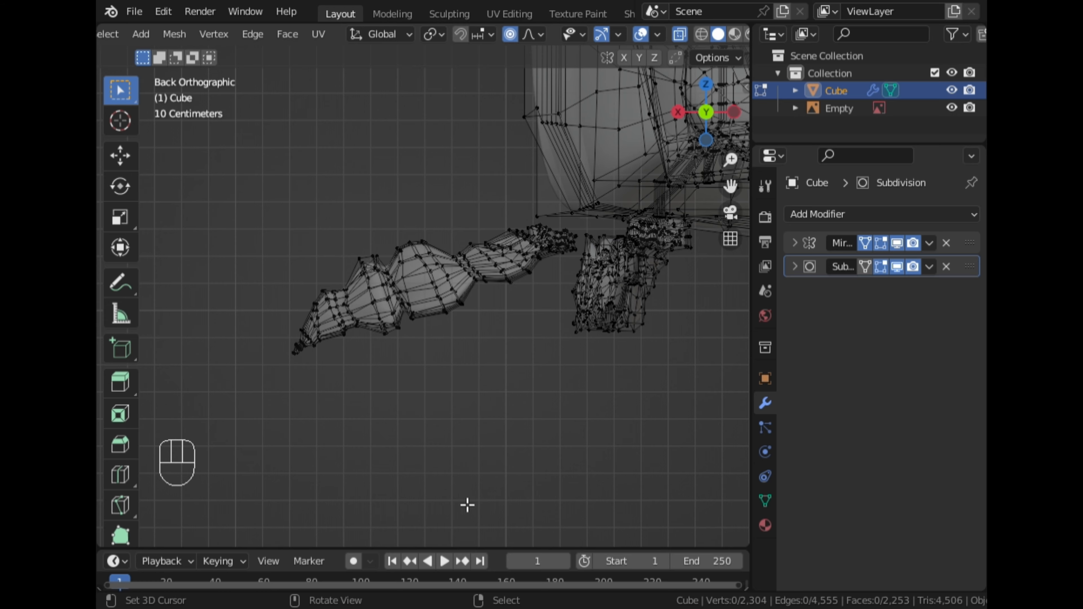
# Select the two lower leg segments and rotate and move them further downward with proportional editing
pyautogui.moveTo(462, 501); pyautogui.dragTo(224, 209)
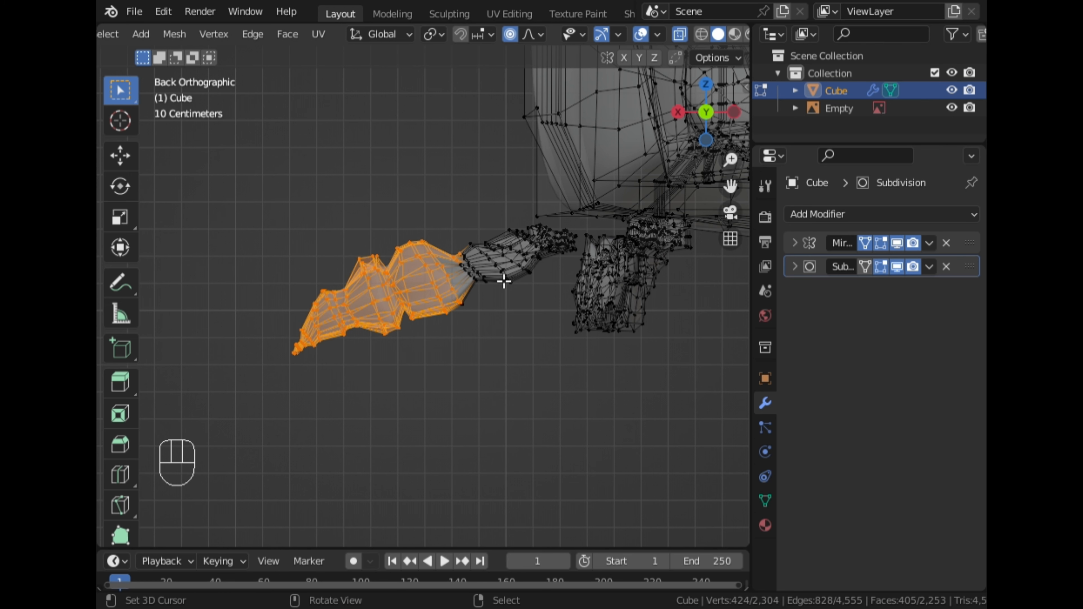
pyautogui.press('c')
pyautogui.click(464, 313)
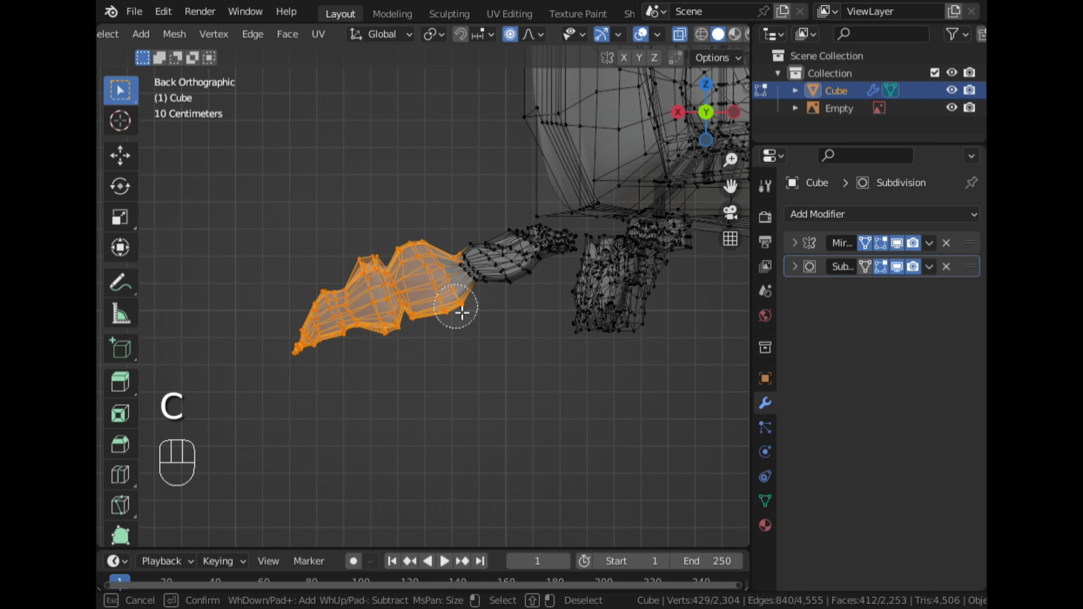
pyautogui.rightClick(498, 359)
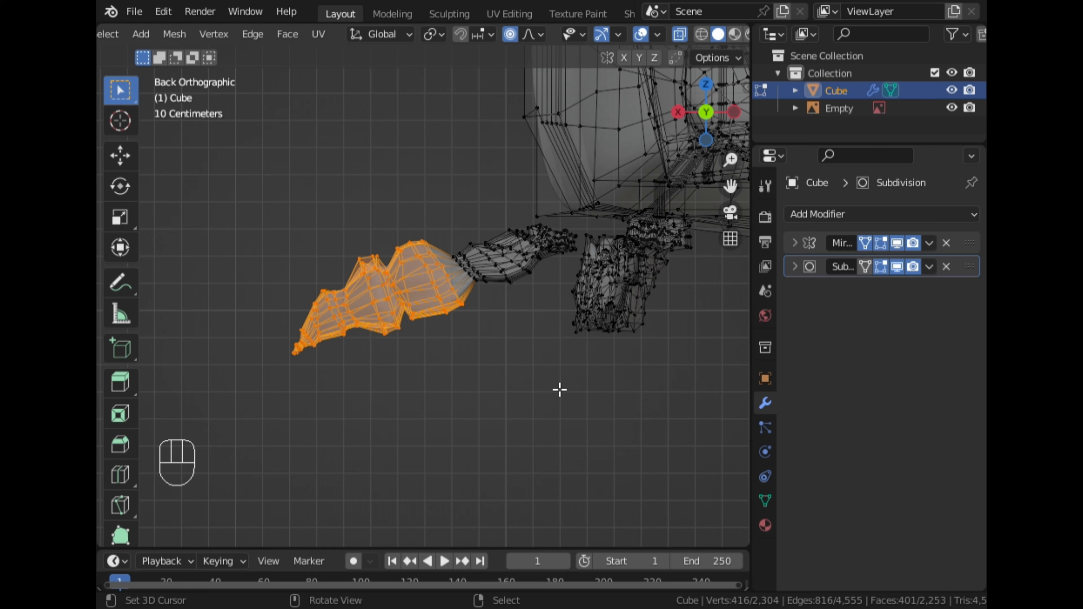
pyautogui.press('r')
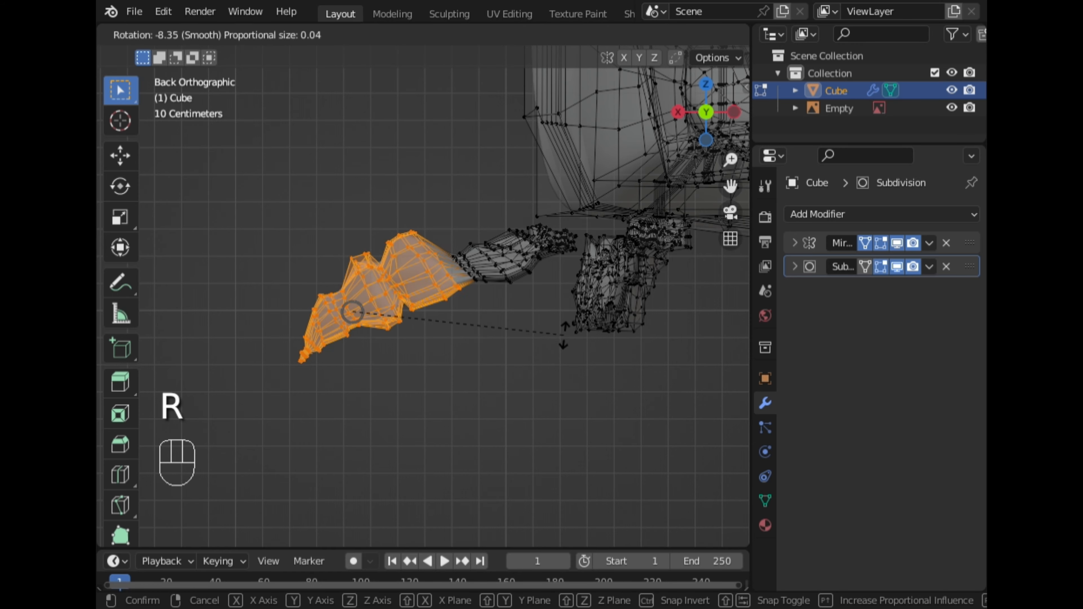
pyautogui.click(570, 338)
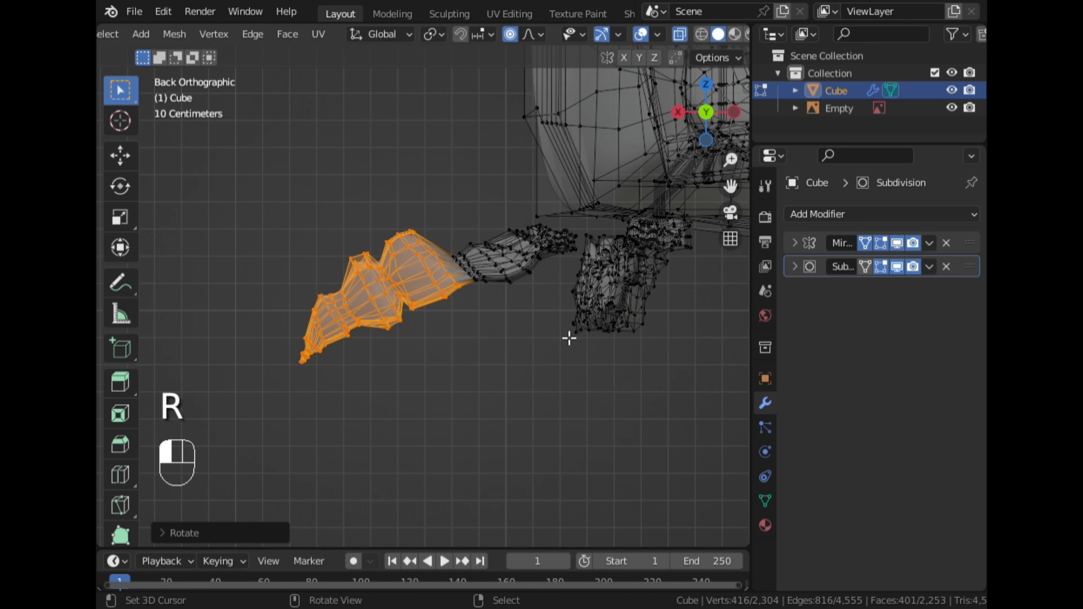
pyautogui.click(579, 359)
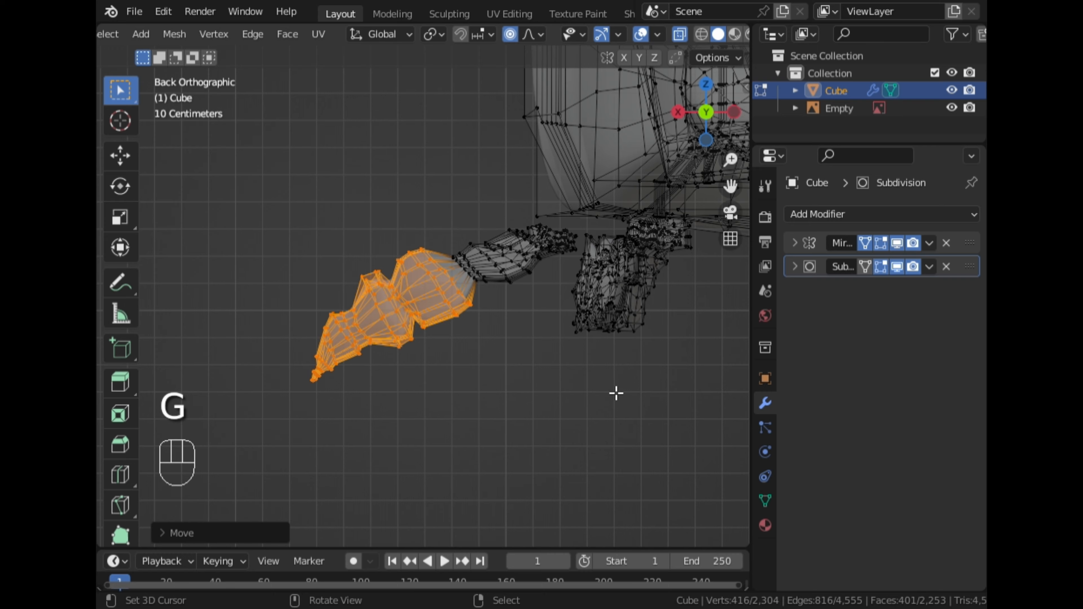
pyautogui.press('r')
pyautogui.click(626, 360)
pyautogui.press('g')
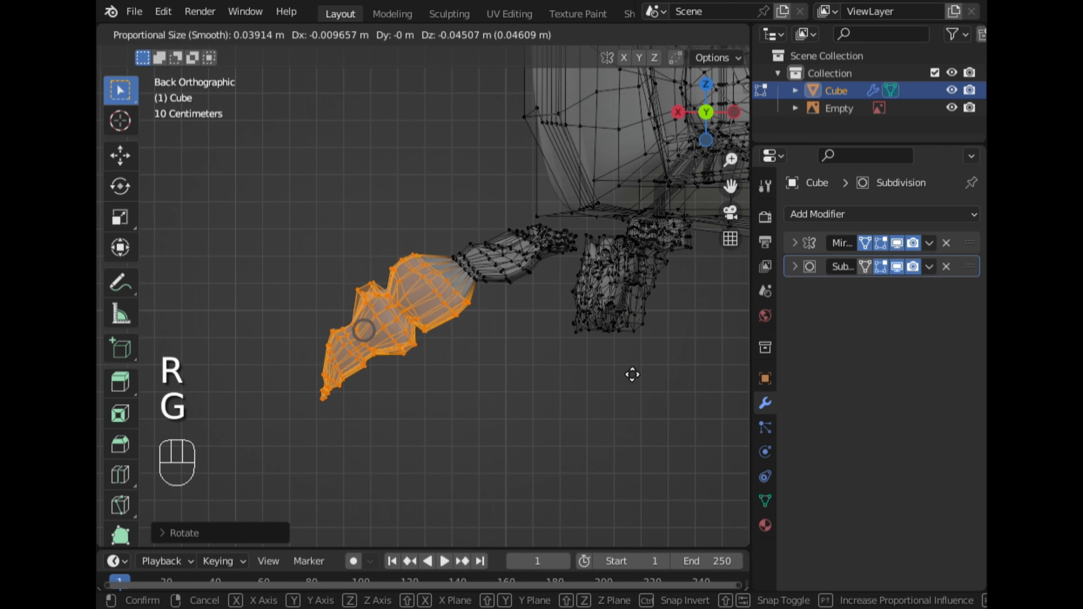
pyautogui.click(642, 381)
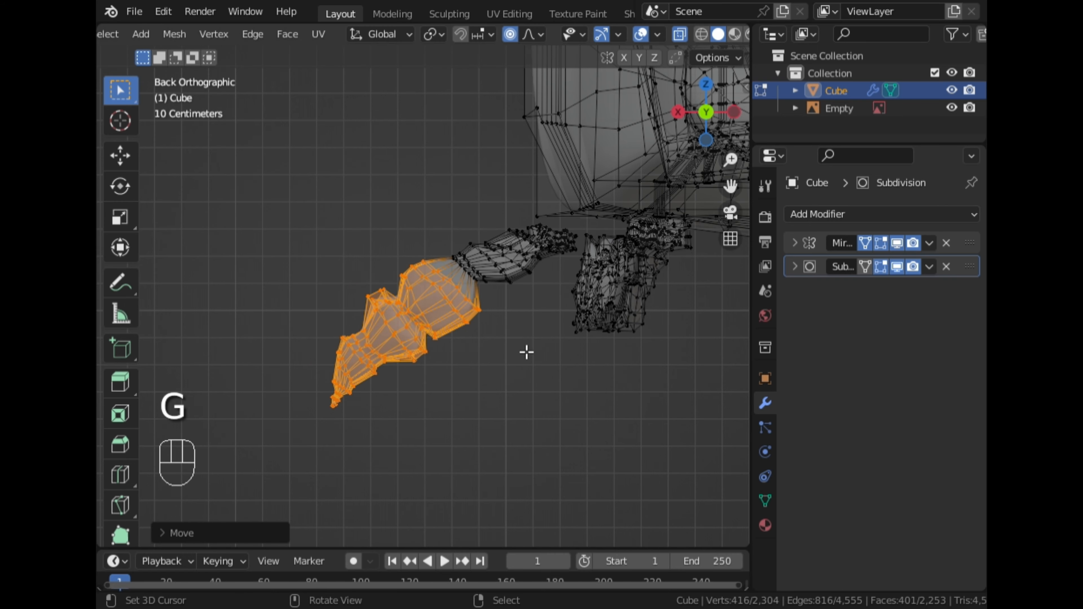
# Select the upper segment of the leg and reposition and rotate it slightly with proportional editing
pyautogui.moveTo(520, 348); pyautogui.dragTo(536, 264, button='middle')
pyautogui.click(697, 107)
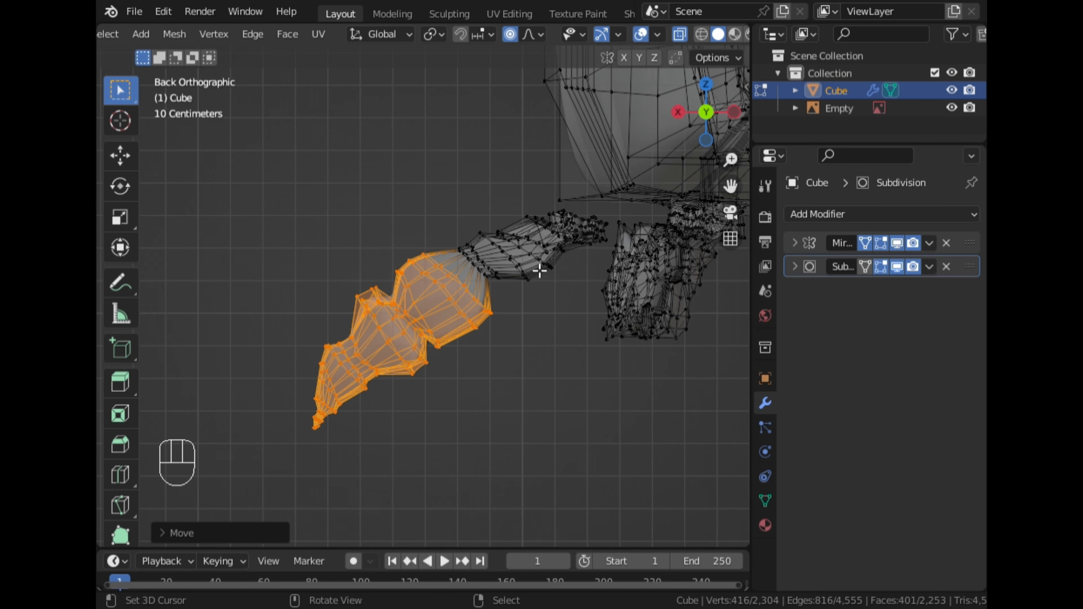
pyautogui.scroll(1, 522, 279)
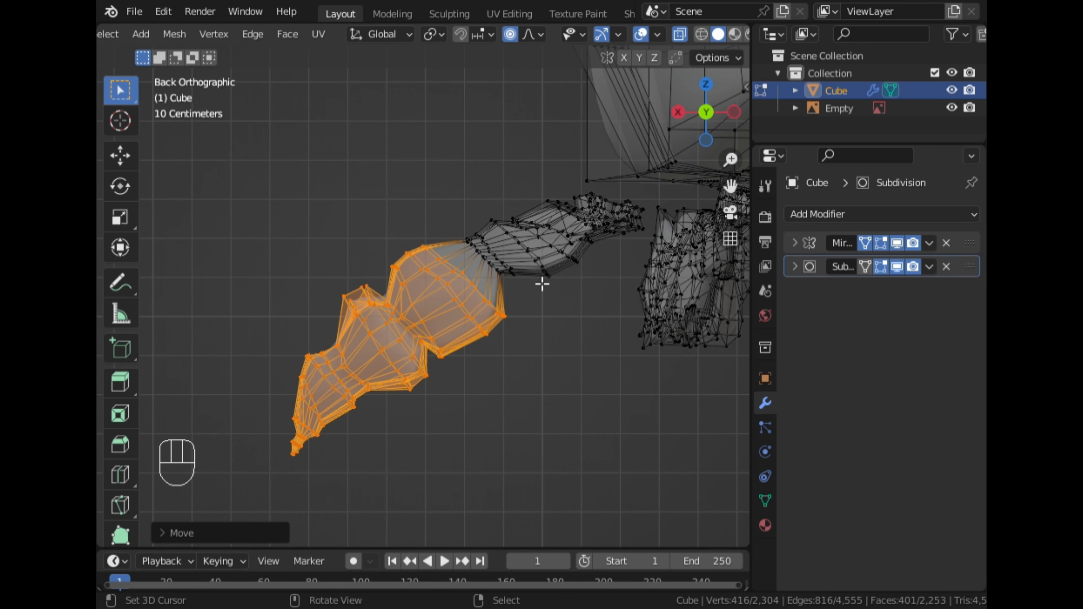
pyautogui.scroll(-1, 579, 299)
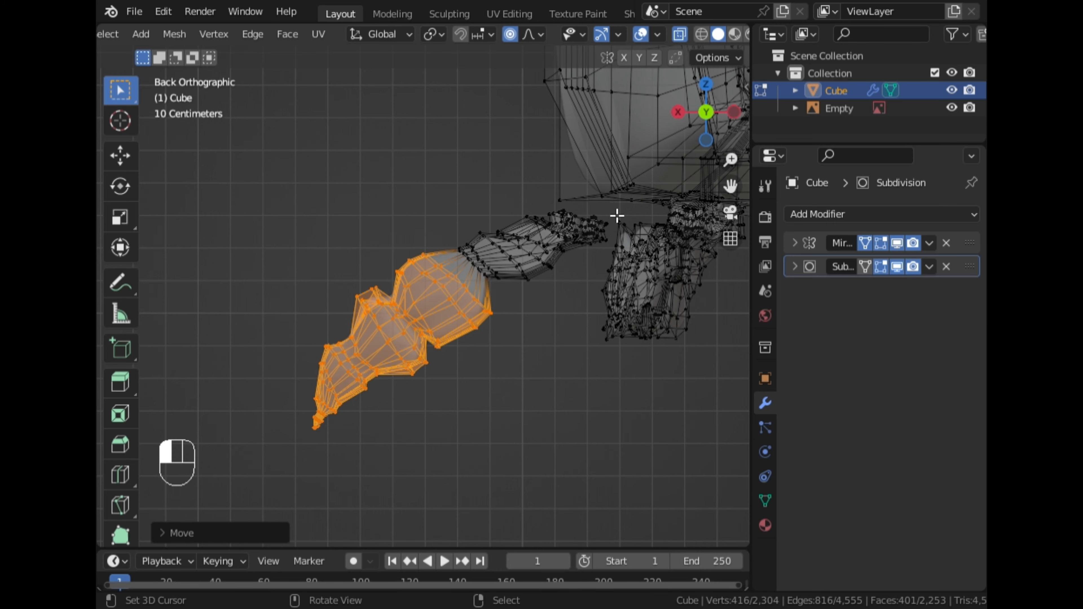
pyautogui.moveTo(617, 215); pyautogui.dragTo(512, 265)
pyautogui.moveTo(458, 292); pyautogui.dragTo(456, 294)
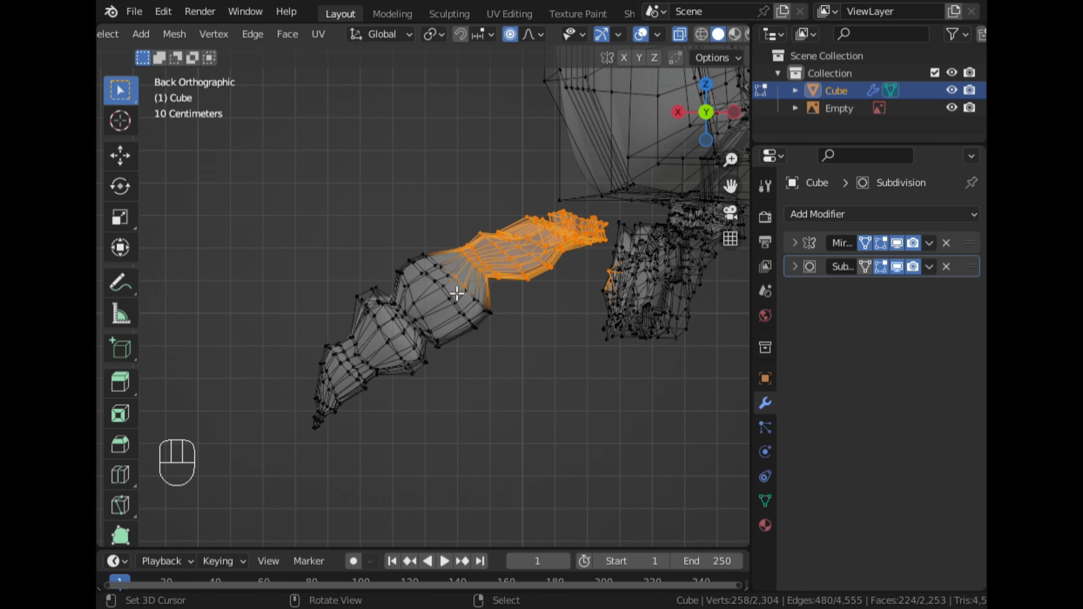
pyautogui.press('c')
pyautogui.keyDown('shift'); pyautogui.click(626, 280); pyautogui.keyUp('shift')
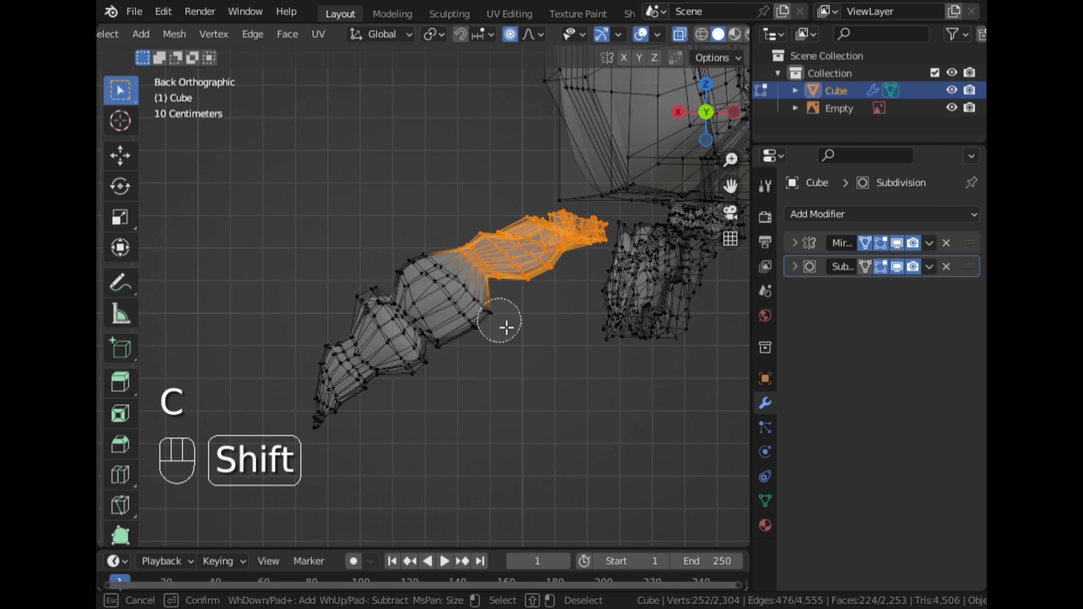
pyautogui.rightClick(573, 380)
pyautogui.press('g')
pyautogui.click(607, 404)
pyautogui.press('r')
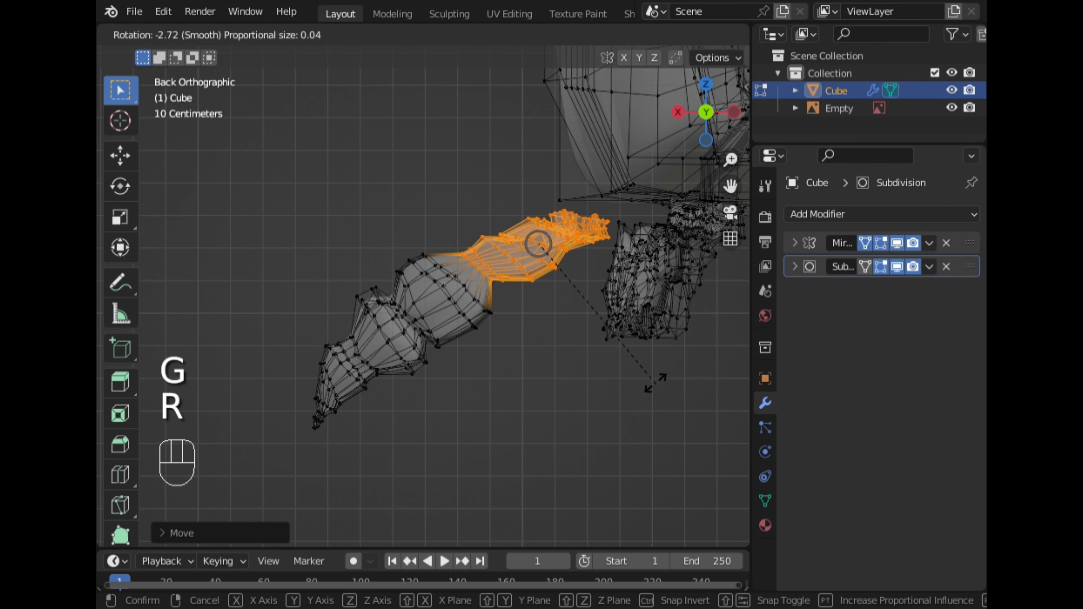
pyautogui.click(645, 360)
pyautogui.press('g')
pyautogui.click(646, 362)
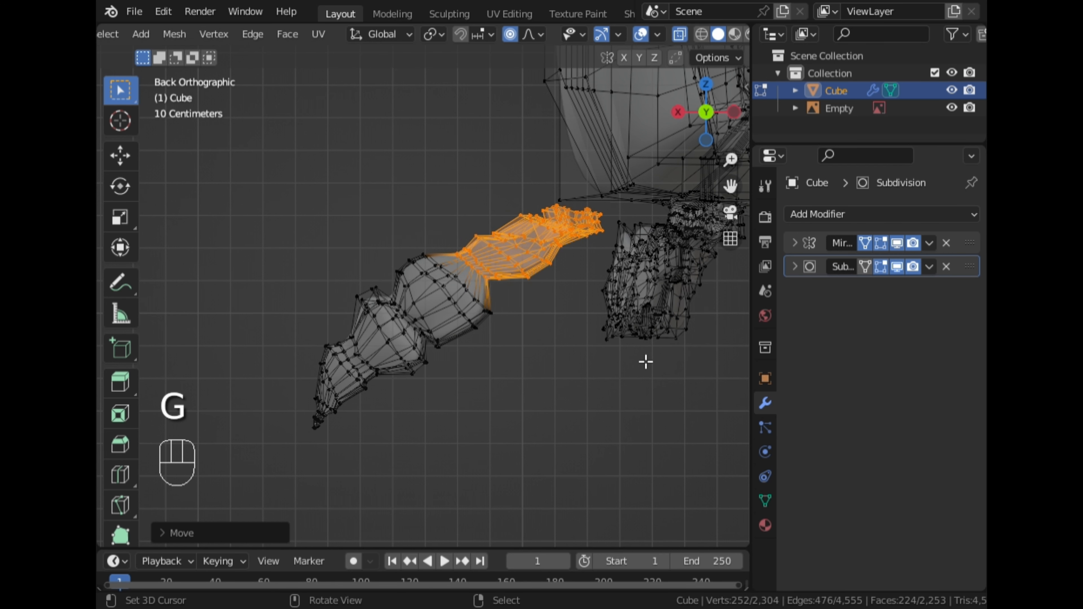
# Select the lower leg segments again and refine their rotation and position in back view
pyautogui.scroll(-2, 490, 392)
pyautogui.moveTo(483, 499); pyautogui.dragTo(309, 242)
pyautogui.press('c')
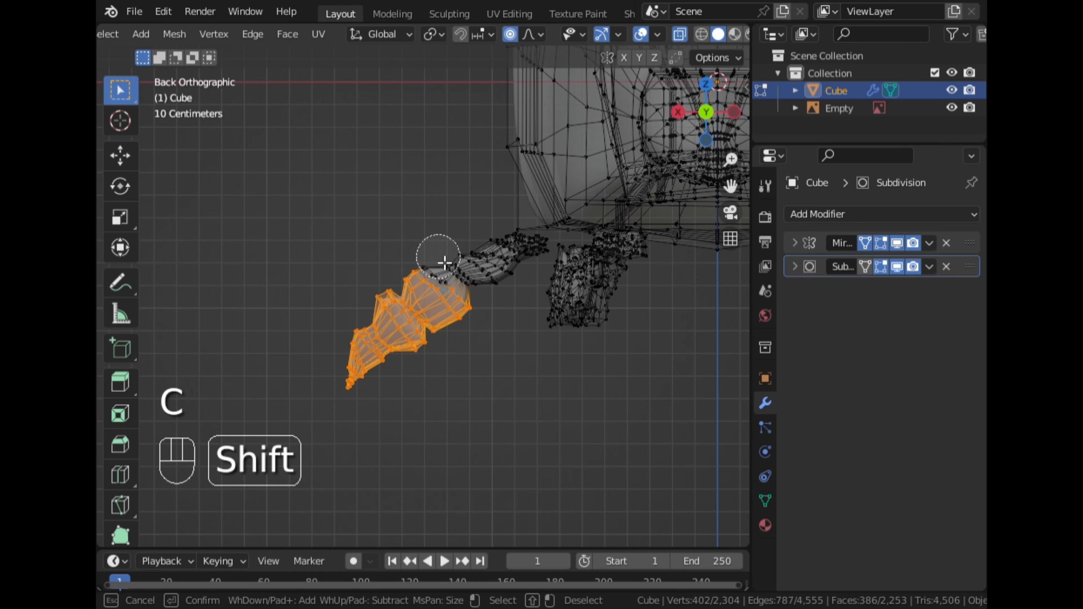
pyautogui.rightClick(525, 347)
pyautogui.press('r')
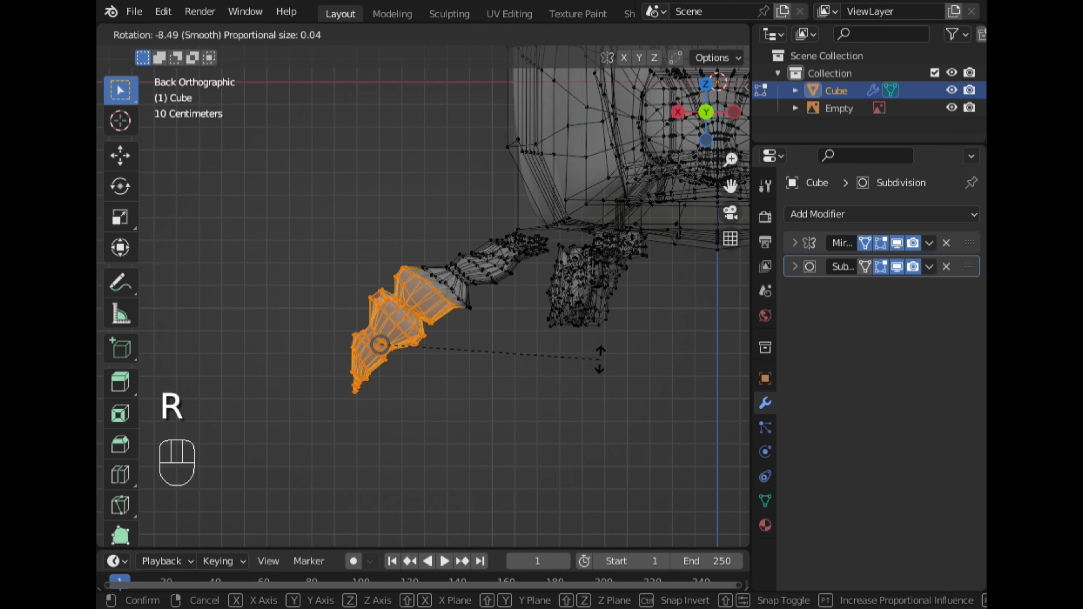
pyautogui.click(606, 366)
pyautogui.press('g')
pyautogui.click(612, 378)
pyautogui.press('r')
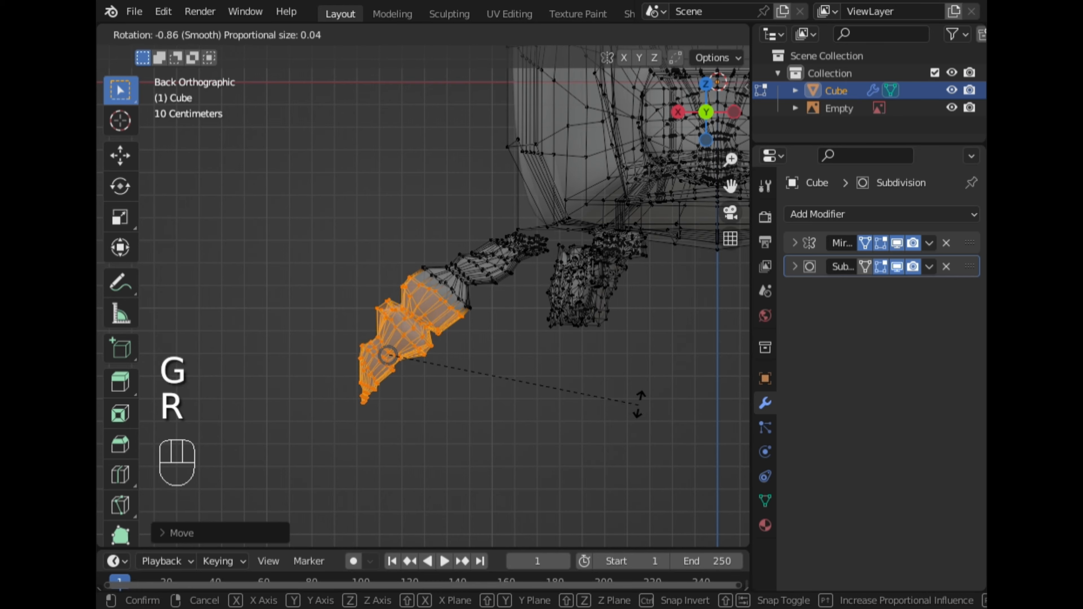
pyautogui.click(644, 391)
pyautogui.press('g')
pyautogui.click(648, 394)
pyautogui.click(648, 394)
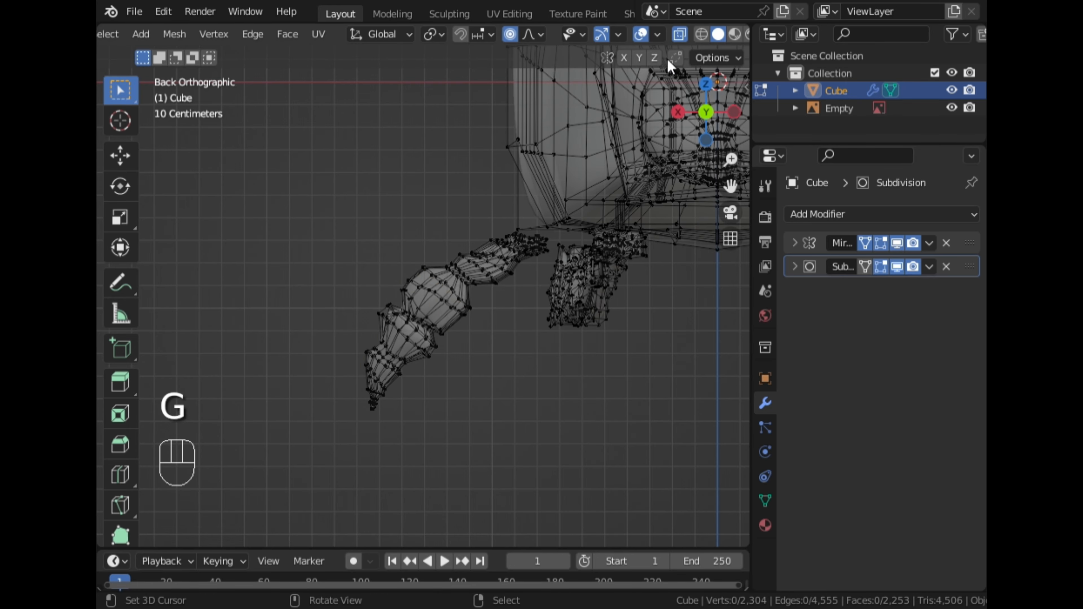
# Turn off X-ray and proportional editing and orbit into a perspective view of the legs
pyautogui.click(680, 34)
pyautogui.click(515, 37)
pyautogui.moveTo(325, 214); pyautogui.dragTo(461, 298, button='middle')
pyautogui.scroll(-4, 582, 317)
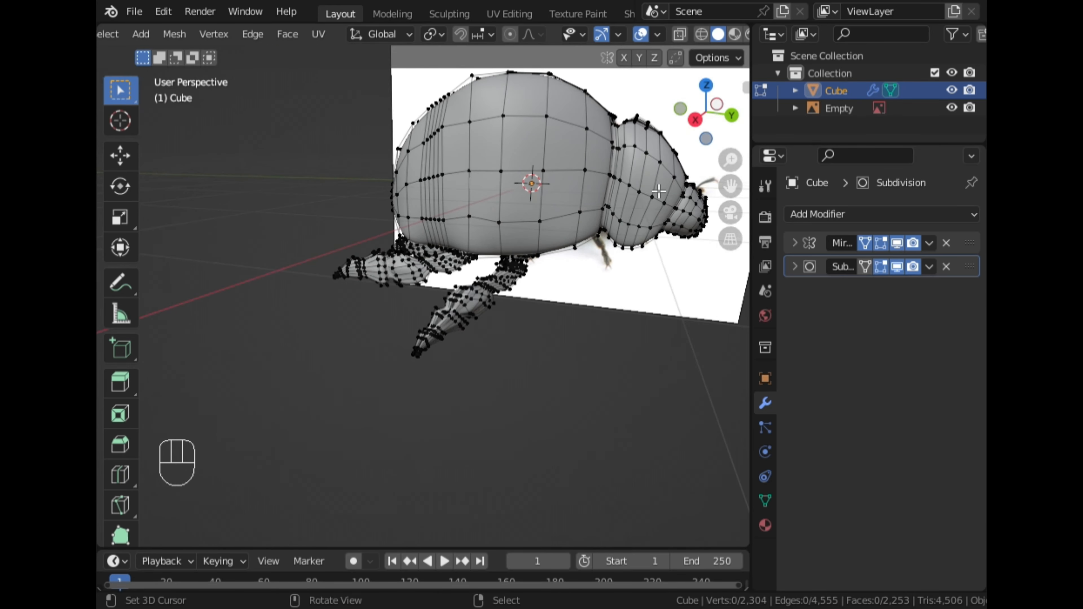
# Switch to object mode and hide the reference empty to inspect the smoothed legs
pyautogui.click(708, 116)
pyautogui.moveTo(532, 336); pyautogui.dragTo(480, 245, button='middle')
pyautogui.hotkey('ctrl', 'Tab')
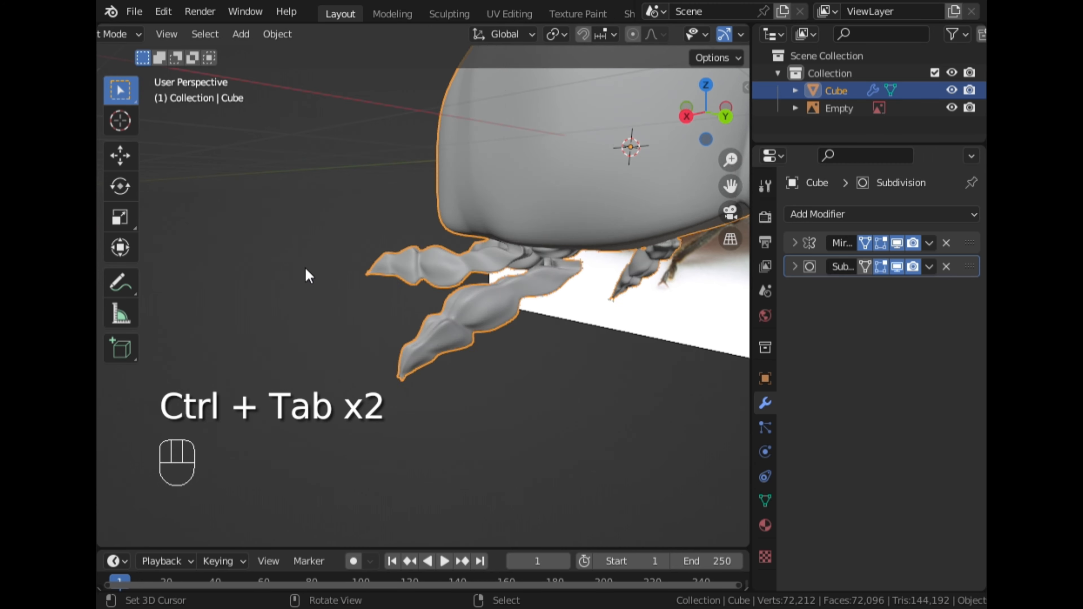
pyautogui.moveTo(305, 267); pyautogui.dragTo(248, 264, button='middle')
pyautogui.click(949, 109)
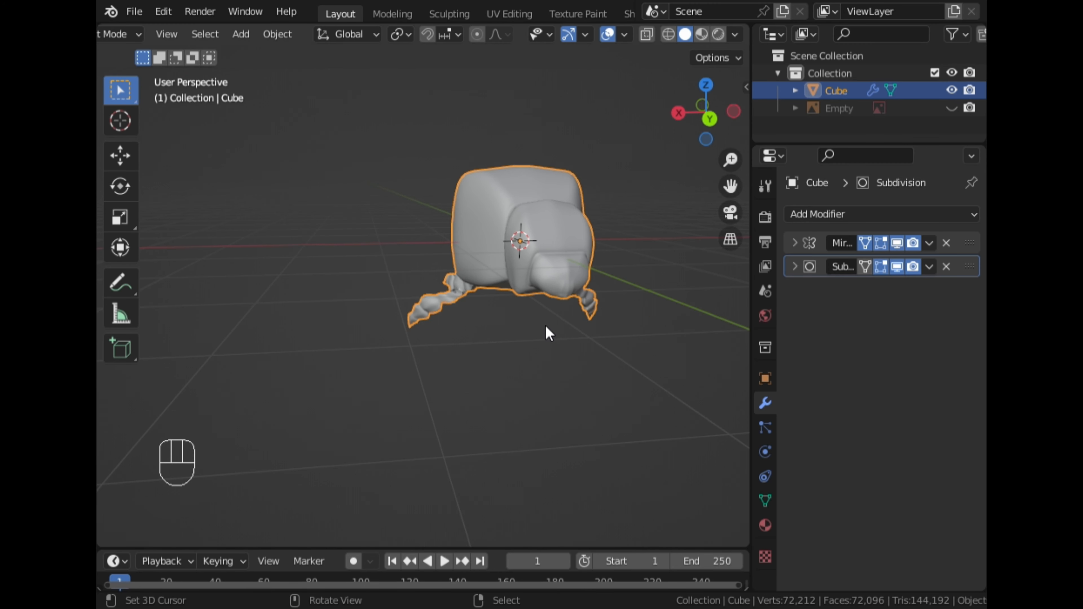
pyautogui.moveTo(546, 332); pyautogui.dragTo(411, 332, button='middle')
pyautogui.scroll(5, 375, 266)
# Enter edit mode, select the front leg's top edge loop and move it toward the body with proportional editing enlarged
pyautogui.press('Tab')
pyautogui.keyDown('alt'); pyautogui.click(517, 458); pyautogui.keyUp('alt')
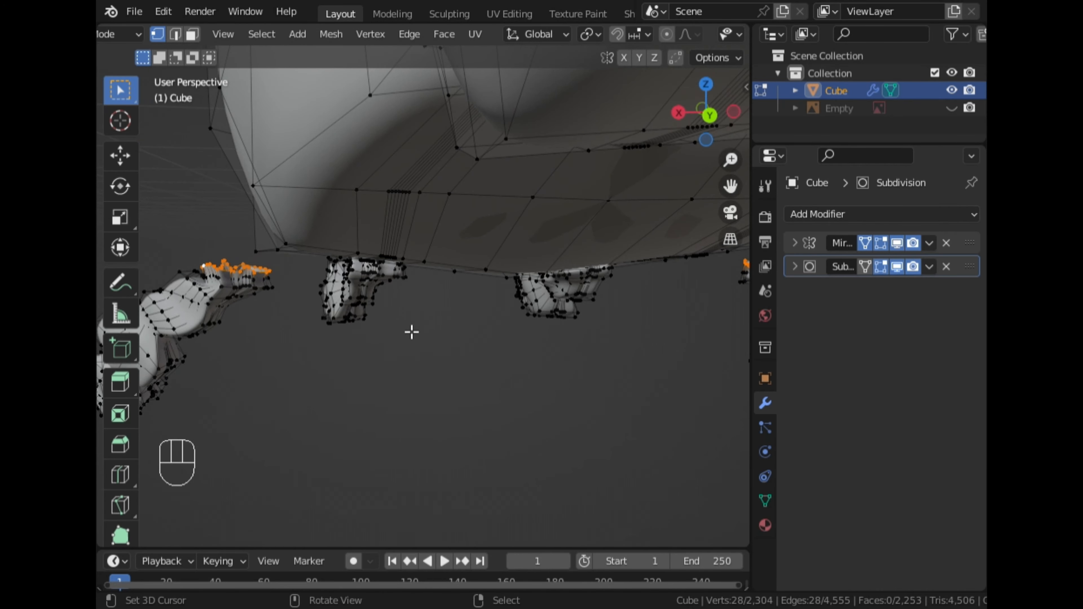
pyautogui.moveTo(730, 185); pyautogui.dragTo(823, 168)
pyautogui.scroll(2, 501, 281)
pyautogui.moveTo(501, 281); pyautogui.dragTo(382, 273, button='middle')
pyautogui.press('g')
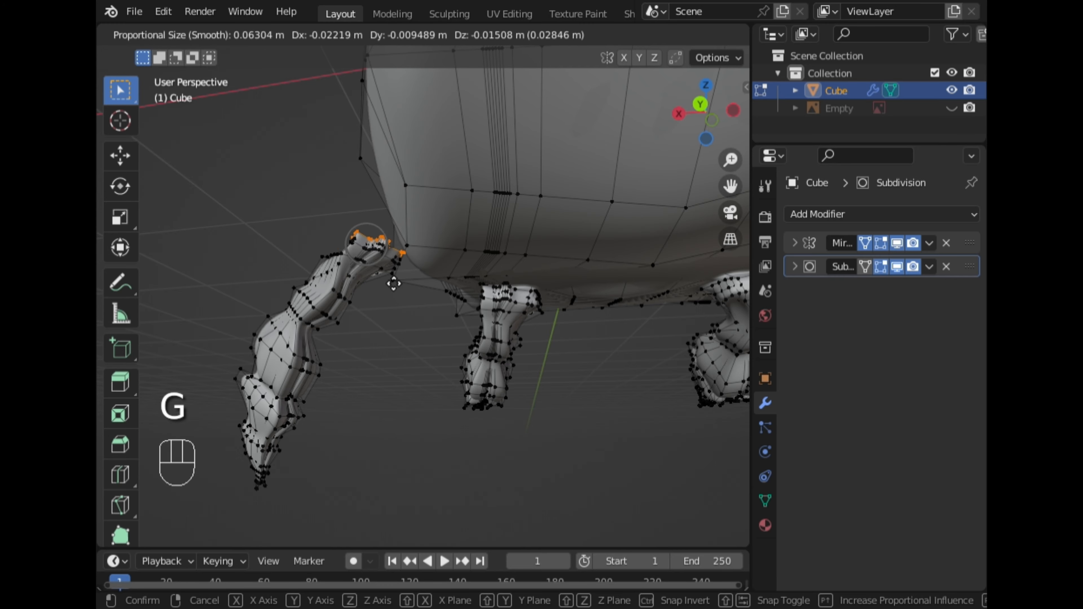
pyautogui.scroll(-4, 393, 284)
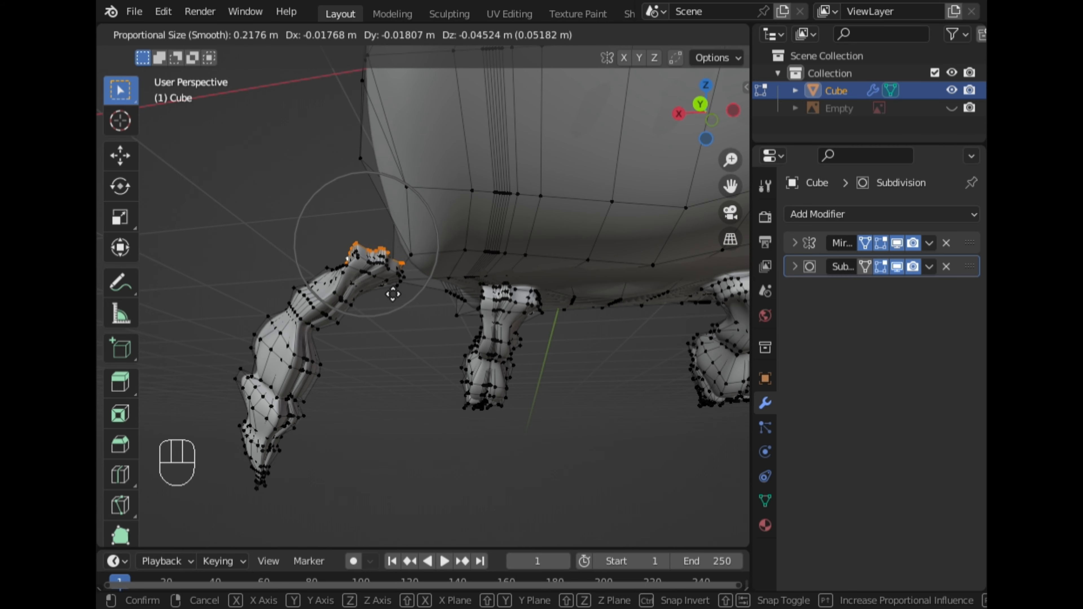
pyautogui.click(384, 278)
# Move the leg's top loop along X, rotate it, and reposition it under the body with proportional editing
pyautogui.click(691, 34)
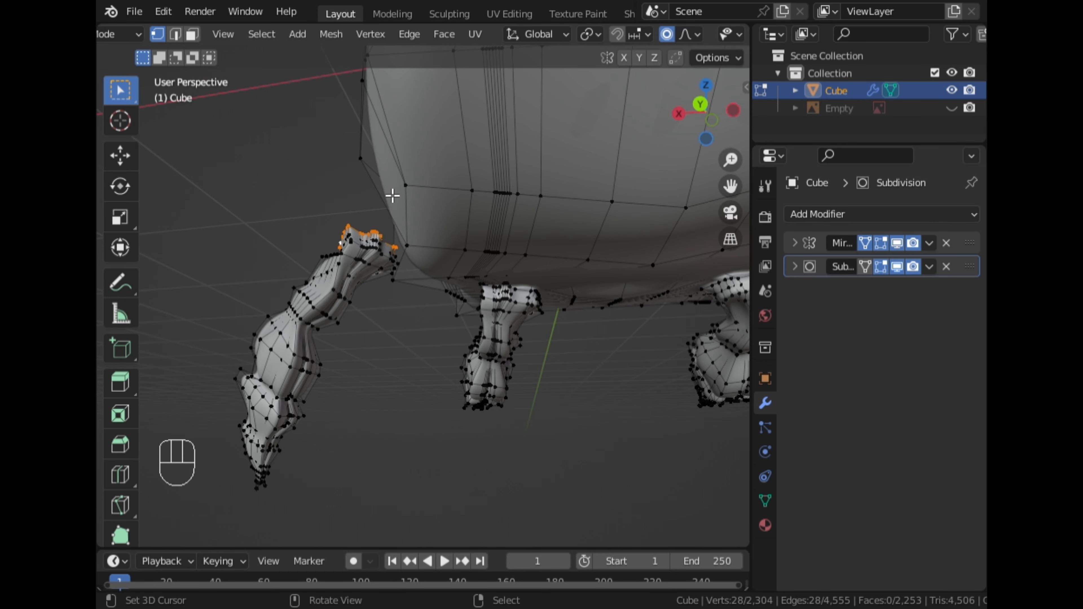
pyautogui.moveTo(392, 196); pyautogui.dragTo(416, 233, button='middle')
pyautogui.press('g')
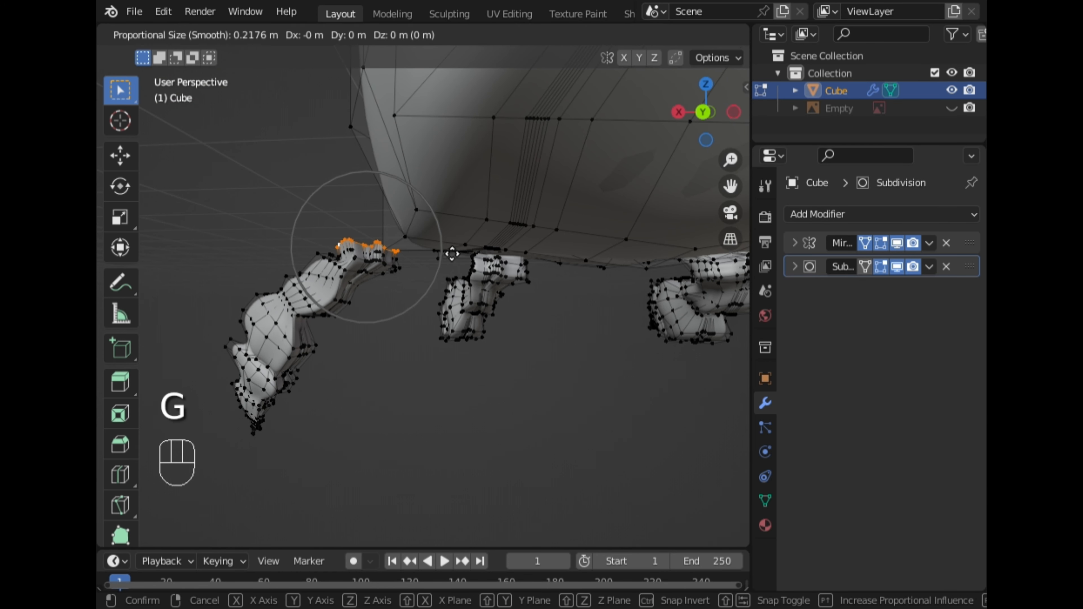
pyautogui.press('x')
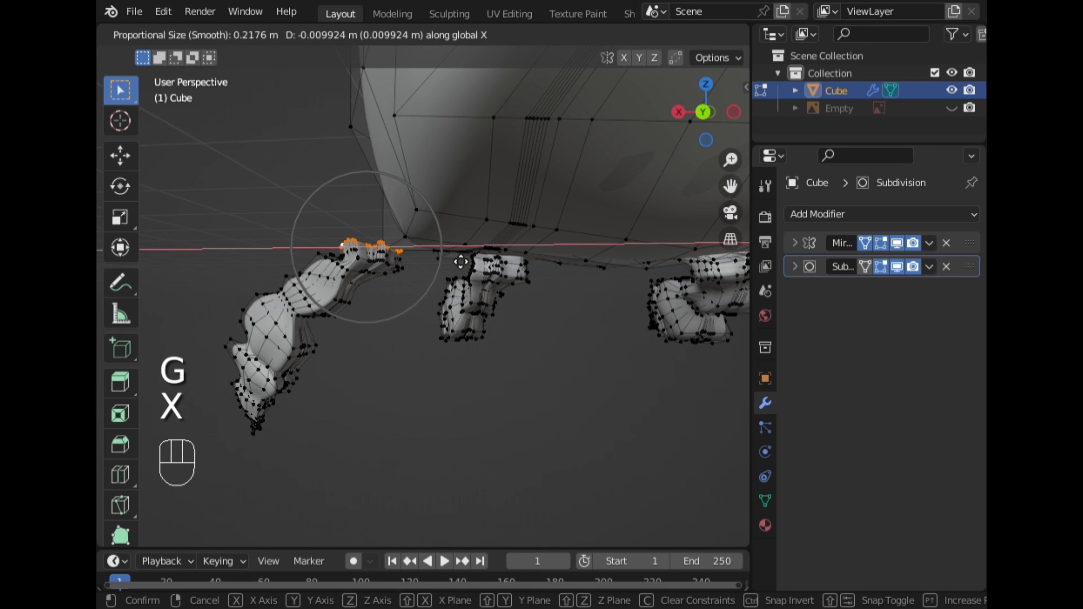
pyautogui.click(475, 267)
pyautogui.press('r')
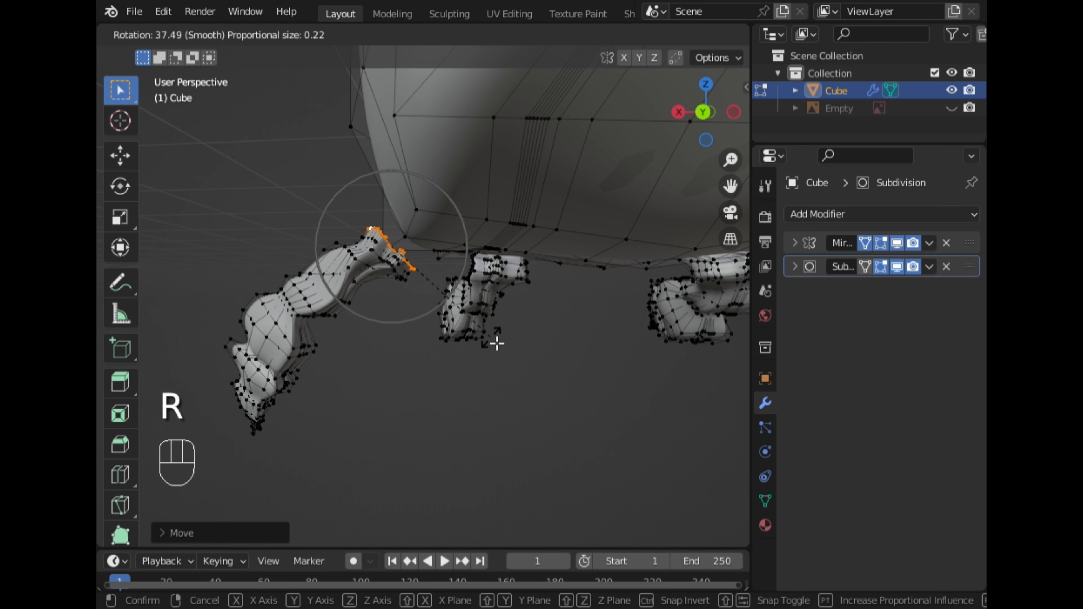
pyautogui.click(497, 343)
pyautogui.press('g')
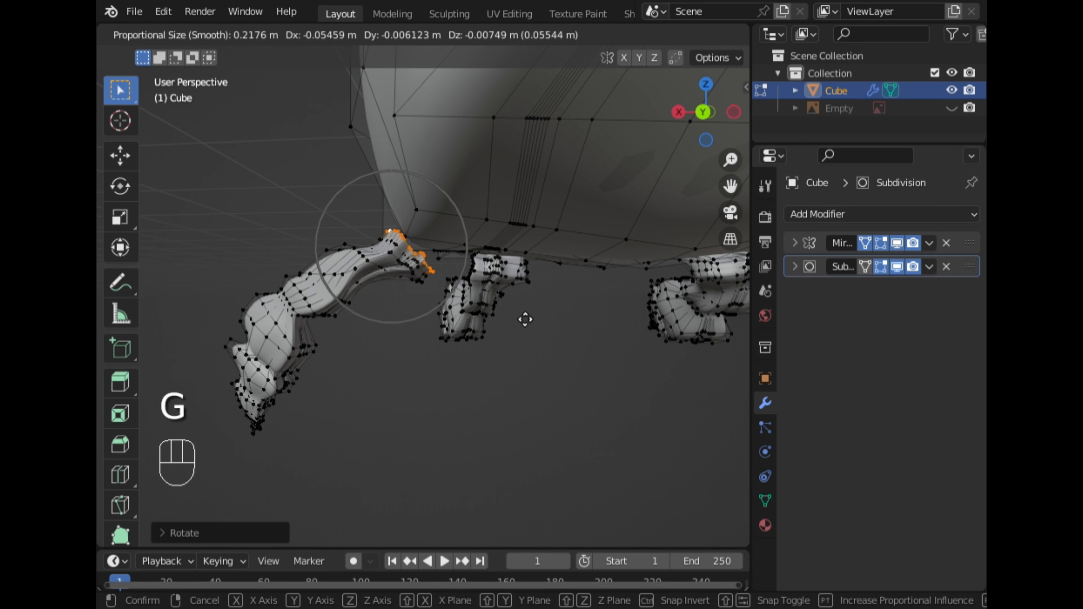
pyautogui.click(540, 319)
# Try to select a vertex path linking the leg's top to the body underside
pyautogui.moveTo(345, 198); pyautogui.dragTo(386, 123, button='middle')
pyautogui.rightClick(383, 105)
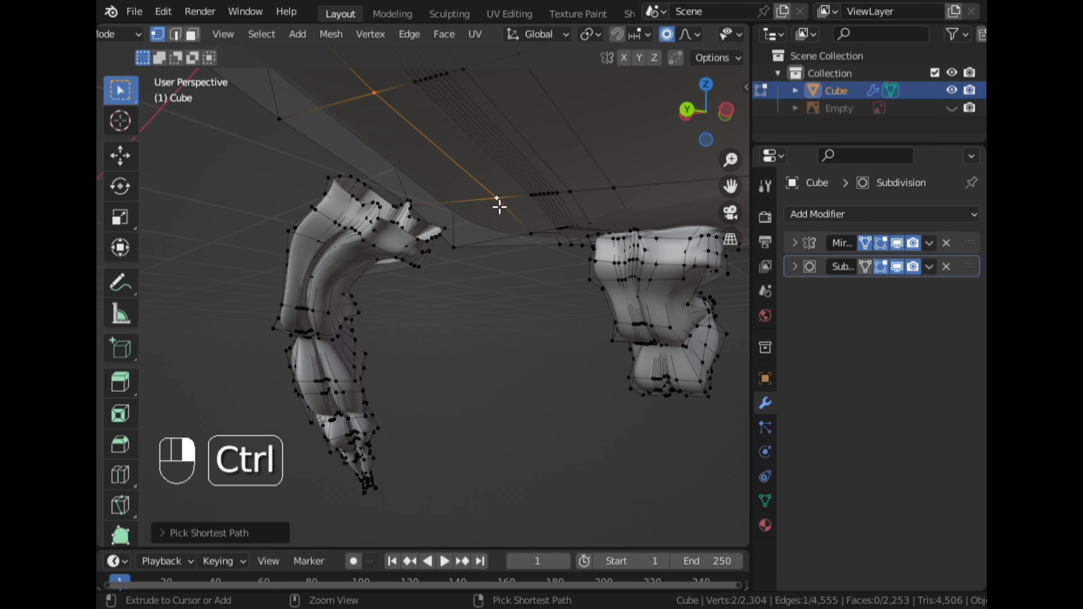
pyautogui.moveTo(499, 207); pyautogui.dragTo(464, 229, button='middle')
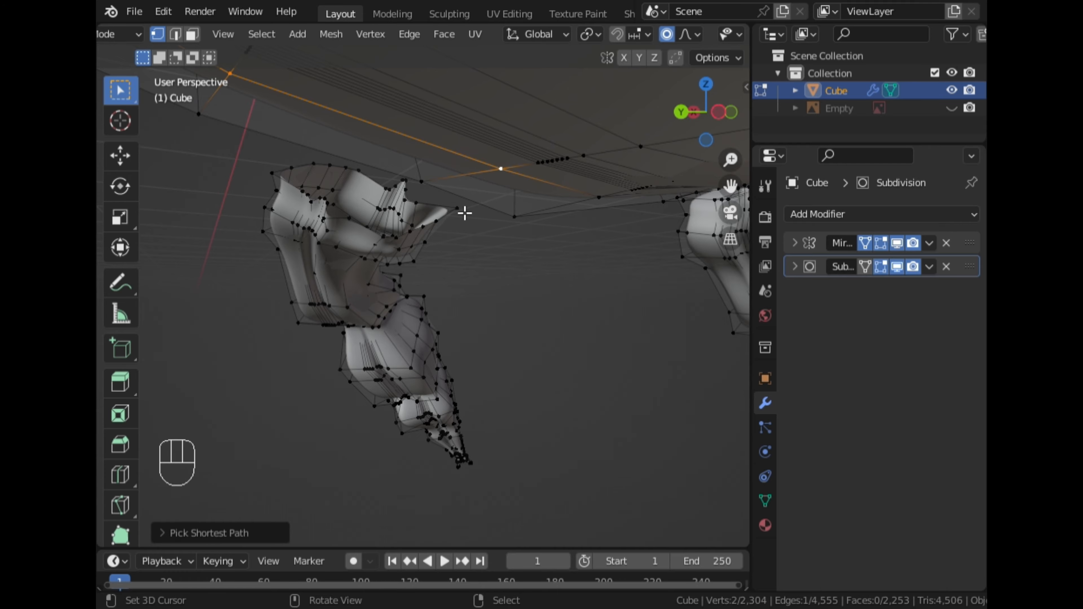
pyautogui.keyDown('ctrl'); pyautogui.rightClick(316, 170); pyautogui.keyUp('ctrl')
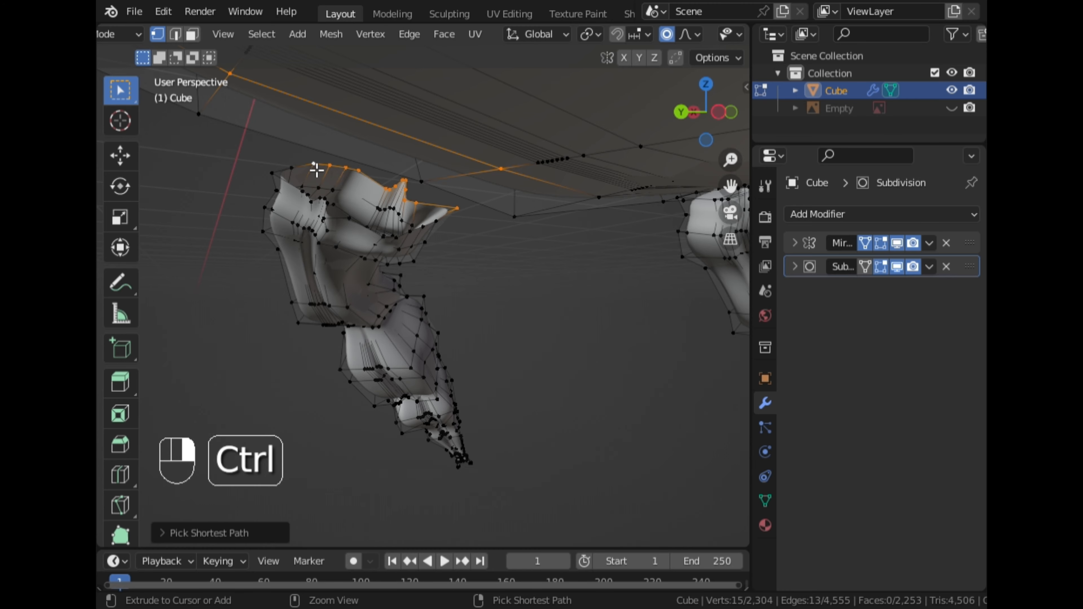
pyautogui.moveTo(337, 179); pyautogui.dragTo(277, 166, button='middle')
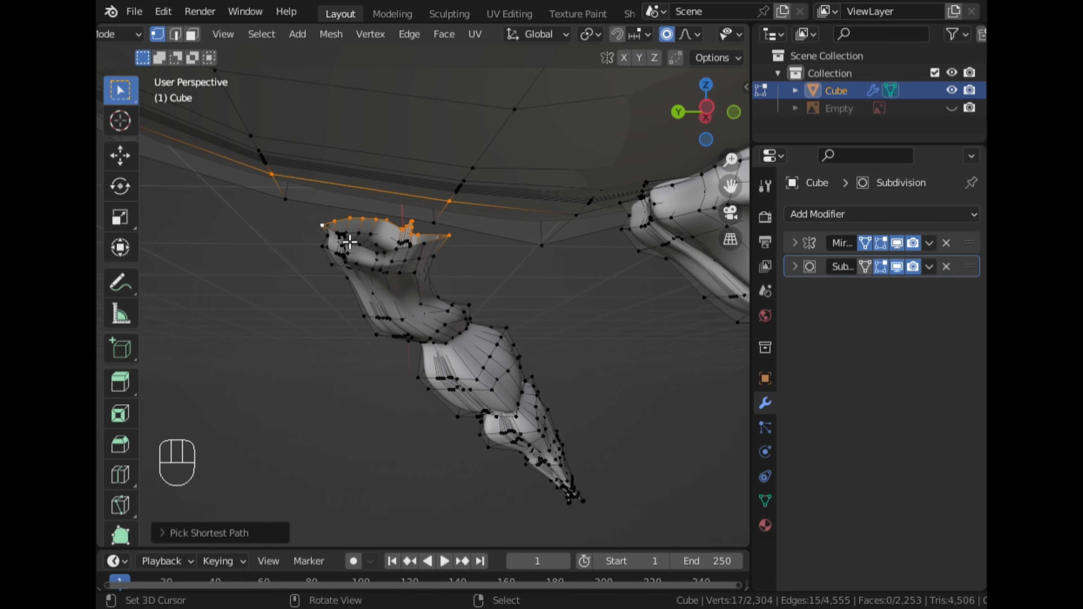
pyautogui.moveTo(288, 242); pyautogui.dragTo(138, 216, button='middle')
pyautogui.hotkey('ctrl', 'z')
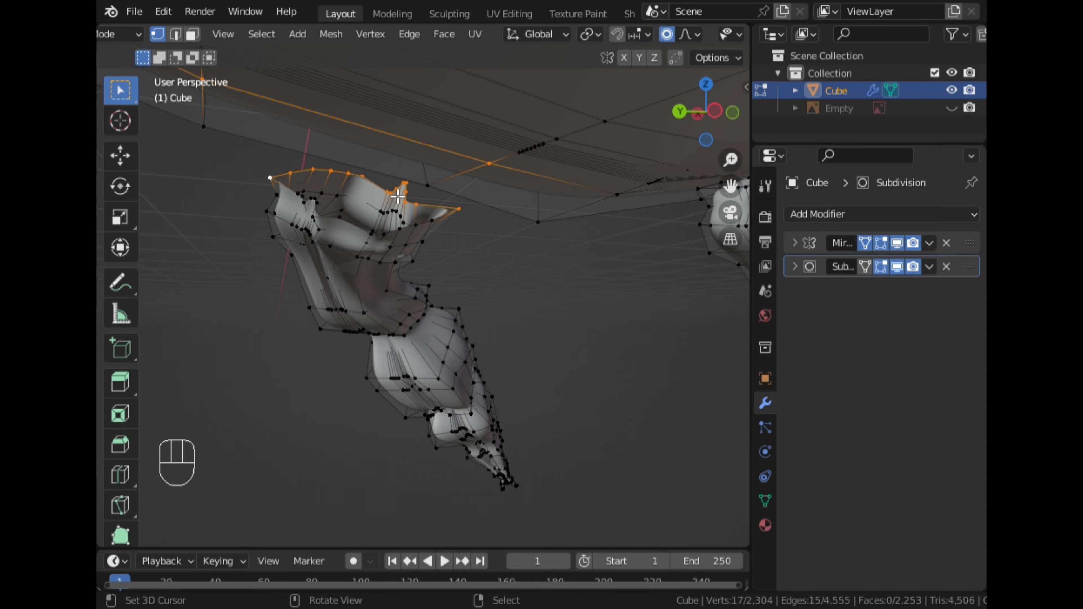
# Try to fill a face between the leg's top vertices and the body vertices, then undo it
pyautogui.rightClick(408, 186)
pyautogui.keyDown('ctrl'); pyautogui.rightClick(461, 223); pyautogui.keyUp('ctrl')
pyautogui.moveTo(474, 234); pyautogui.dragTo(552, 232, button='middle')
pyautogui.rightClick(525, 189)
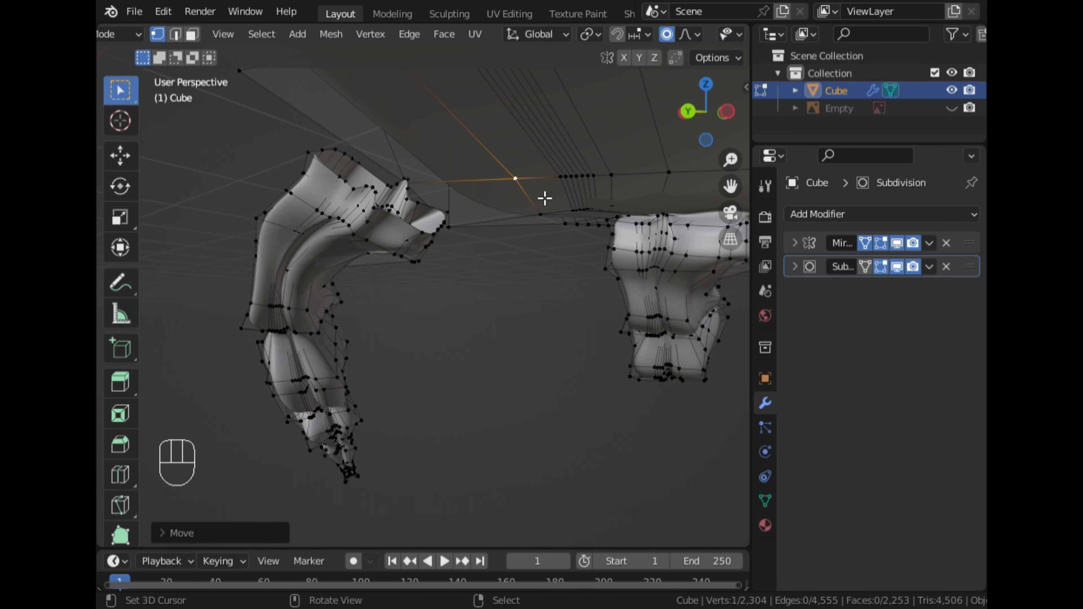
pyautogui.rightClick(409, 183)
pyautogui.keyDown('ctrl'); pyautogui.rightClick(451, 225); pyautogui.keyUp('ctrl')
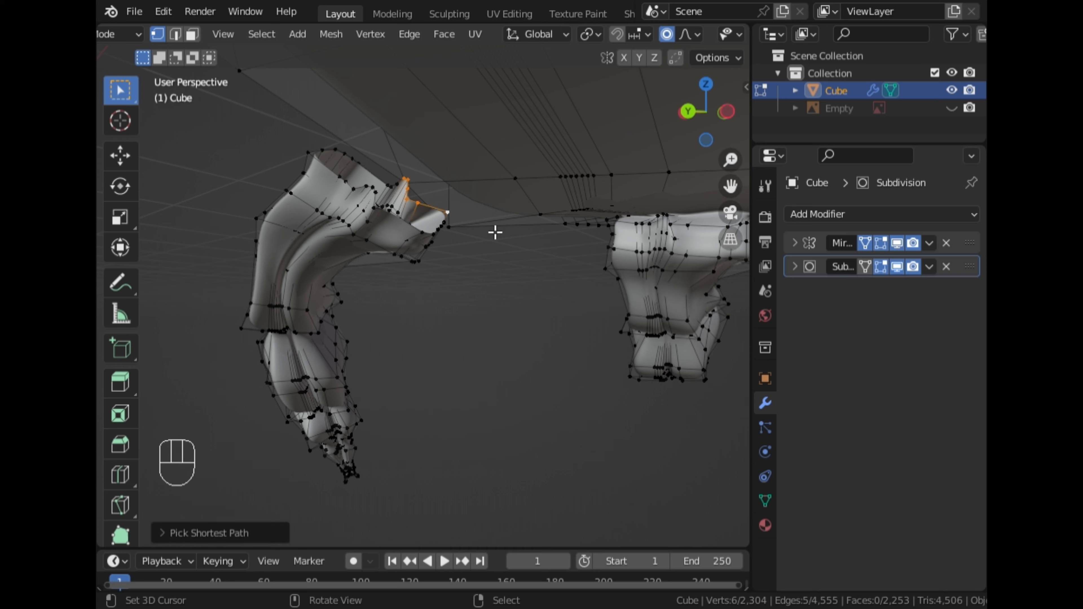
pyautogui.keyDown('shift'); pyautogui.rightClick(516, 192); pyautogui.keyUp('shift')
pyautogui.keyDown('shift'); pyautogui.rightClick(566, 184); pyautogui.keyUp('shift')
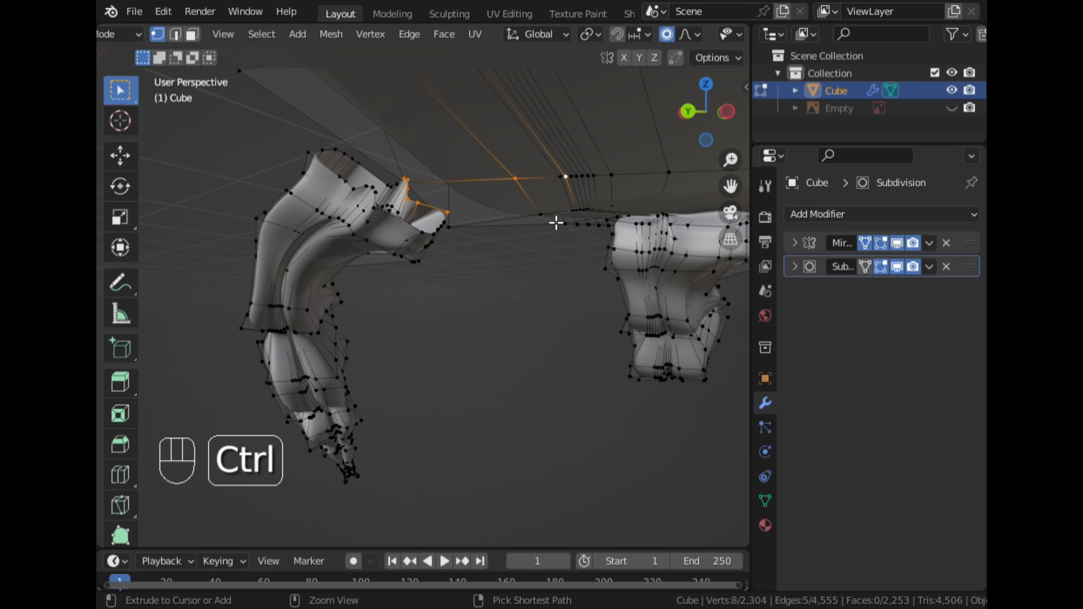
pyautogui.keyDown('shift'); pyautogui.rightClick(556, 188); pyautogui.keyUp('shift')
pyautogui.press('f')
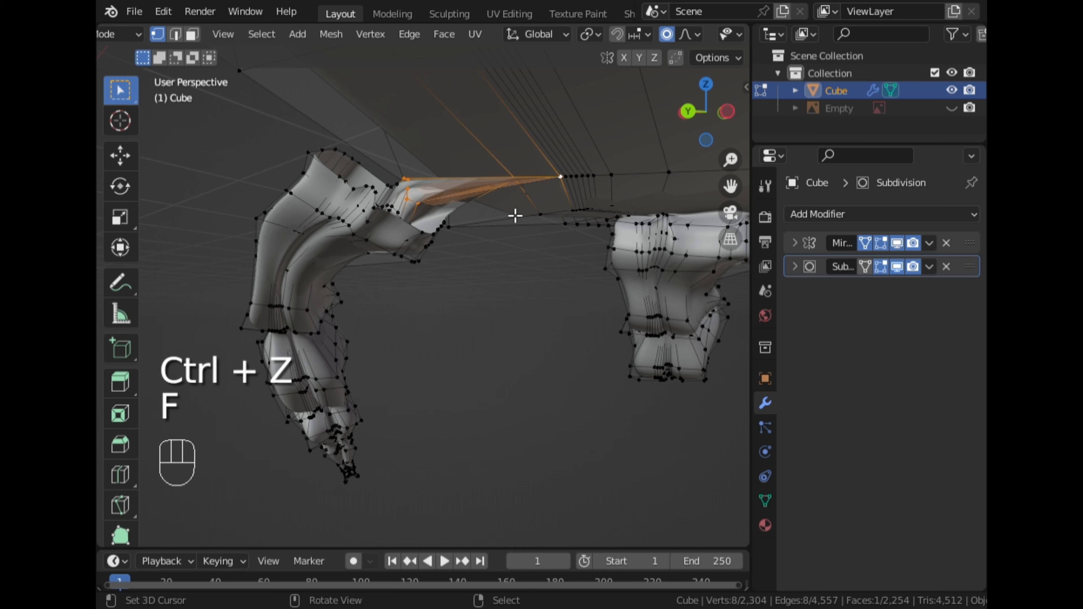
pyautogui.moveTo(513, 216); pyautogui.dragTo(429, 238, button='middle')
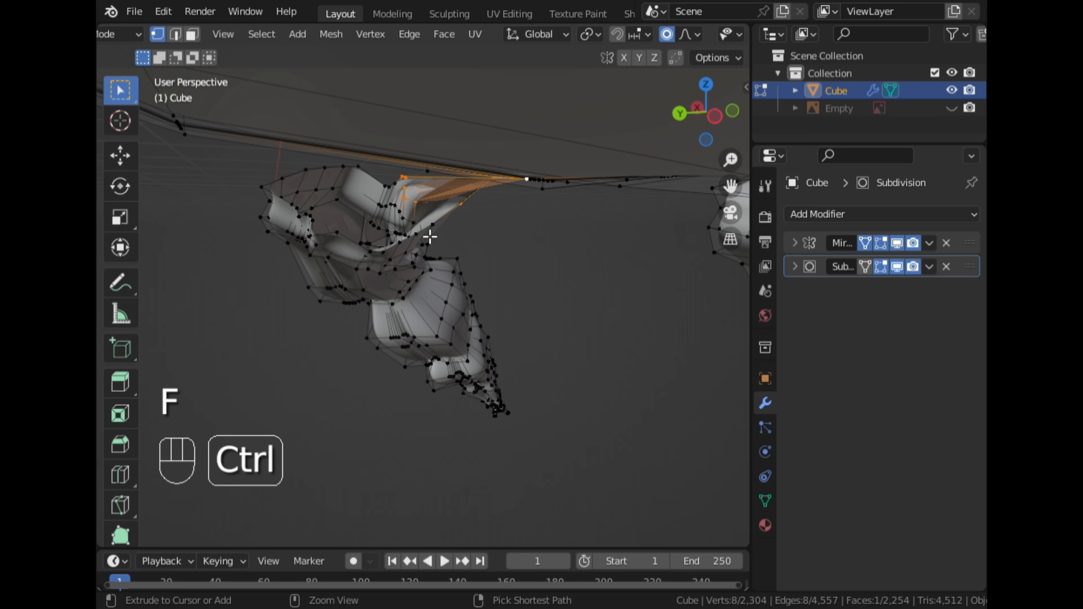
pyautogui.hotkey('ctrl', 'z')
# Select the leg's top edge and move it in back view
pyautogui.moveTo(278, 200); pyautogui.dragTo(328, 200, button='middle')
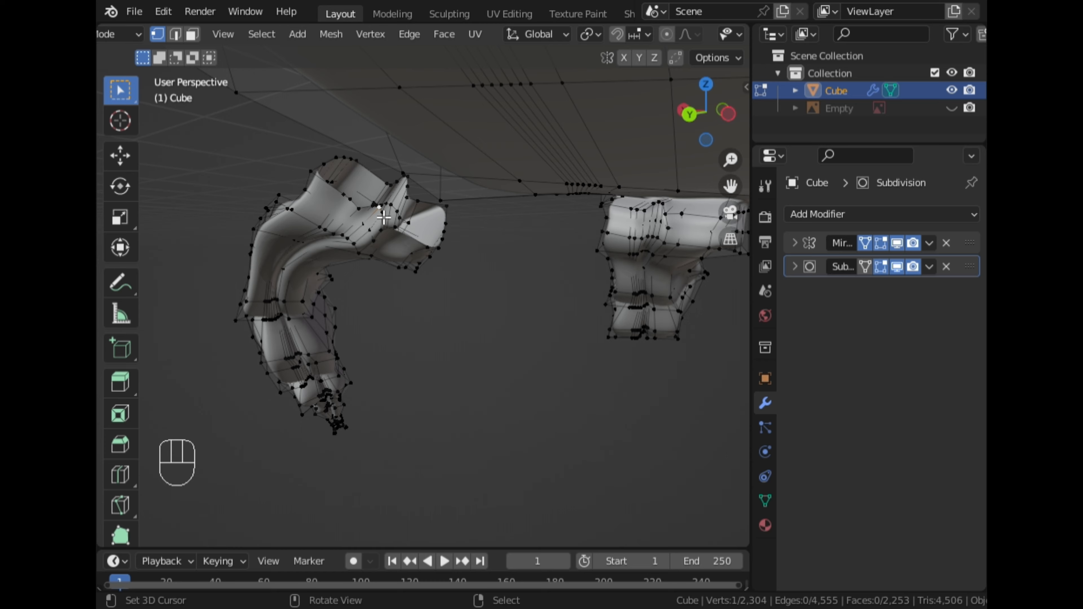
pyautogui.keyDown('alt'); pyautogui.rightClick(366, 208); pyautogui.keyUp('alt')
pyautogui.moveTo(395, 270); pyautogui.dragTo(526, 281, button='middle')
pyautogui.click(706, 136)
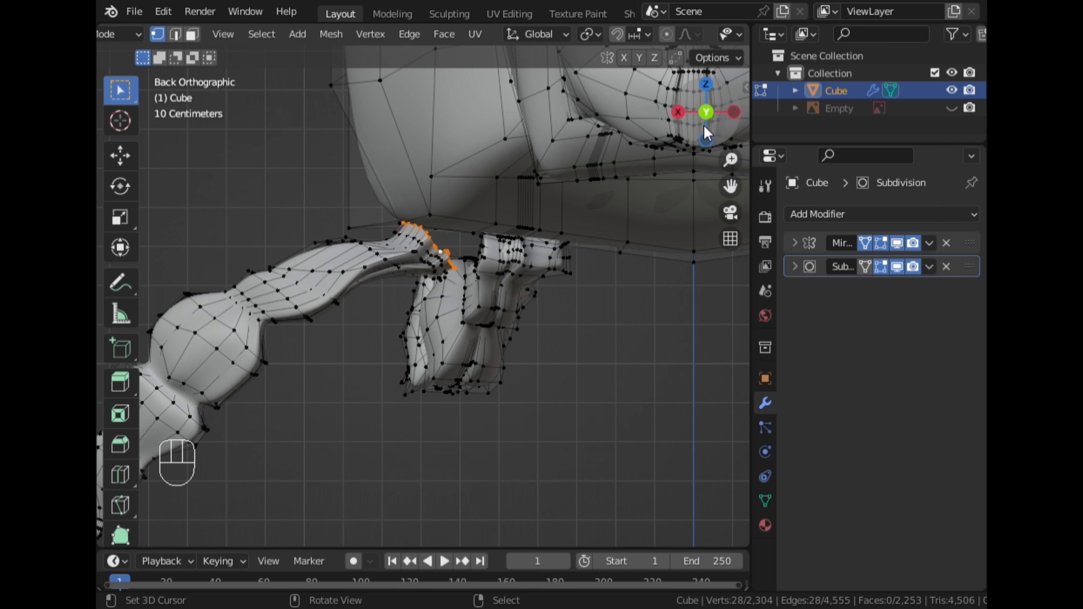
pyautogui.press('g')
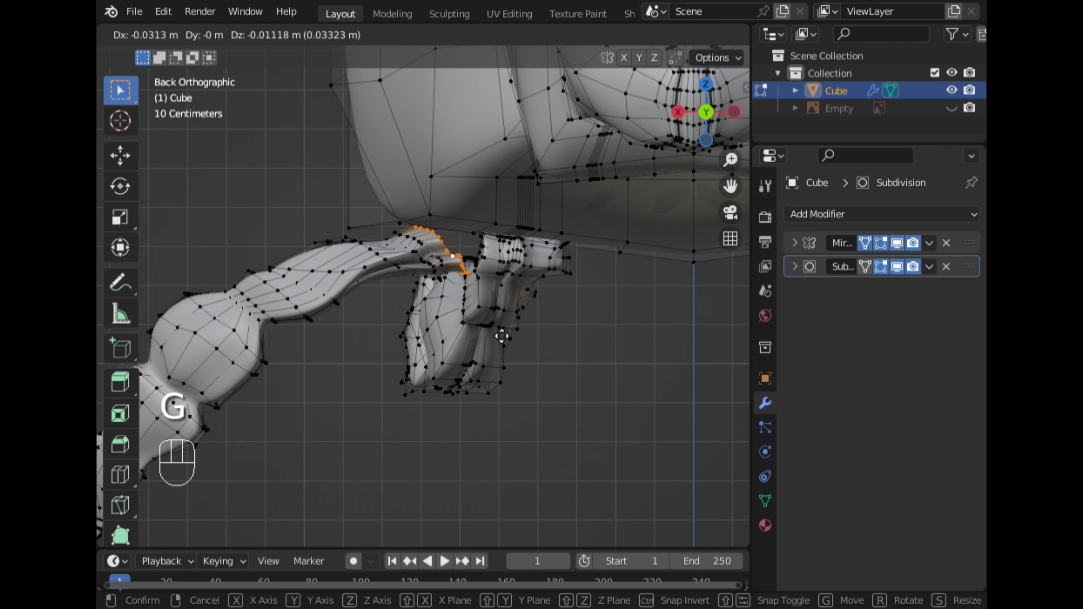
pyautogui.click(501, 336)
# Extrude the selected edge and rotate the extrusion toward the body
pyautogui.press('e')
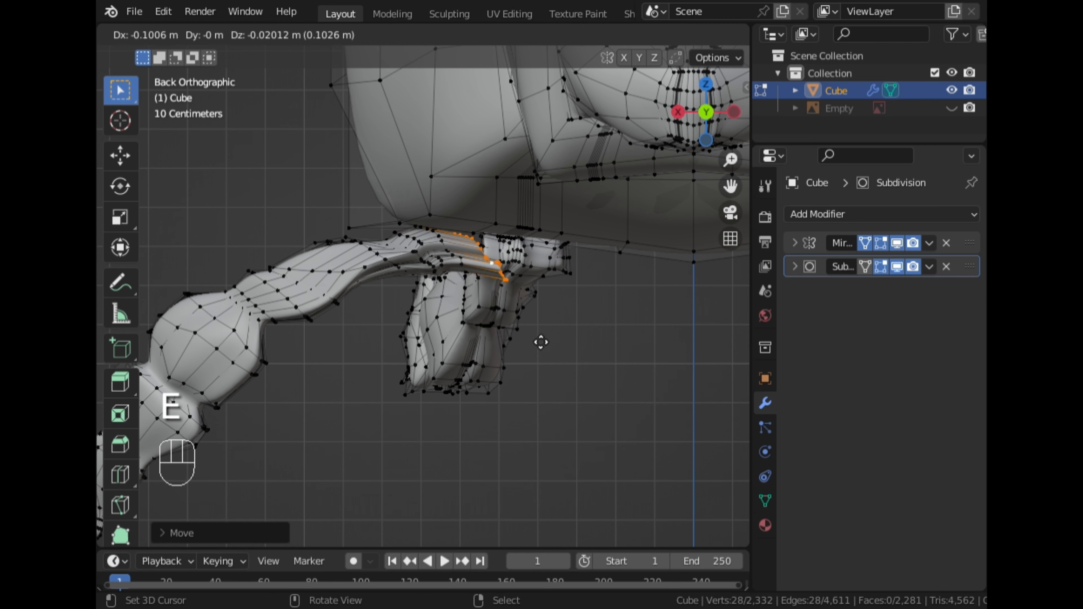
pyautogui.click(538, 337)
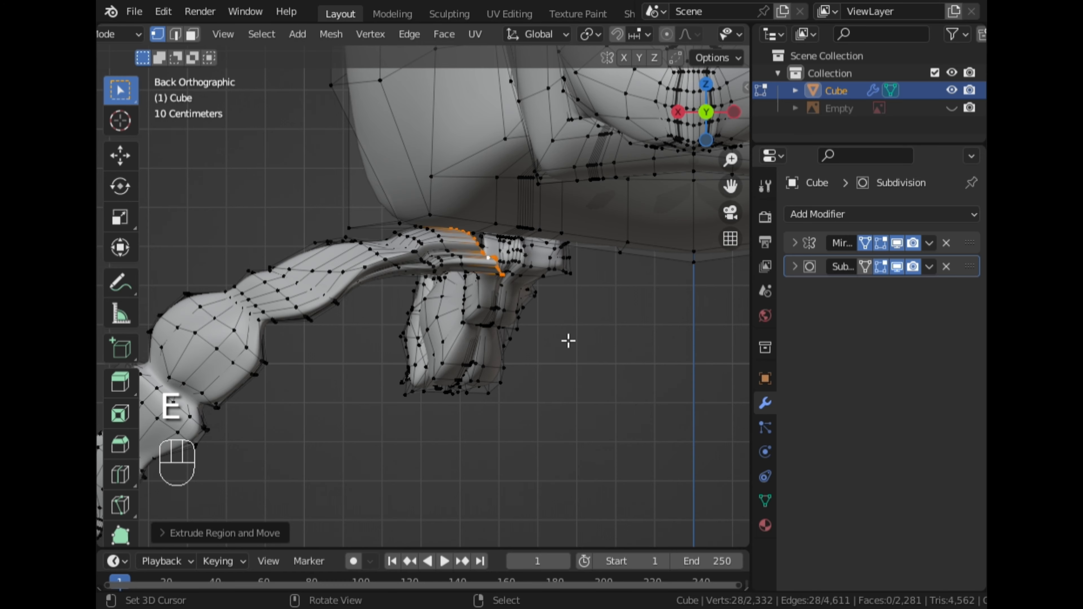
pyautogui.press('r')
pyautogui.click(561, 310)
pyautogui.moveTo(554, 305); pyautogui.dragTo(405, 265, button='middle')
# Select the extruded edge and leg top vertices and flatten them by scaling to 0 along Z
pyautogui.rightClick(350, 204)
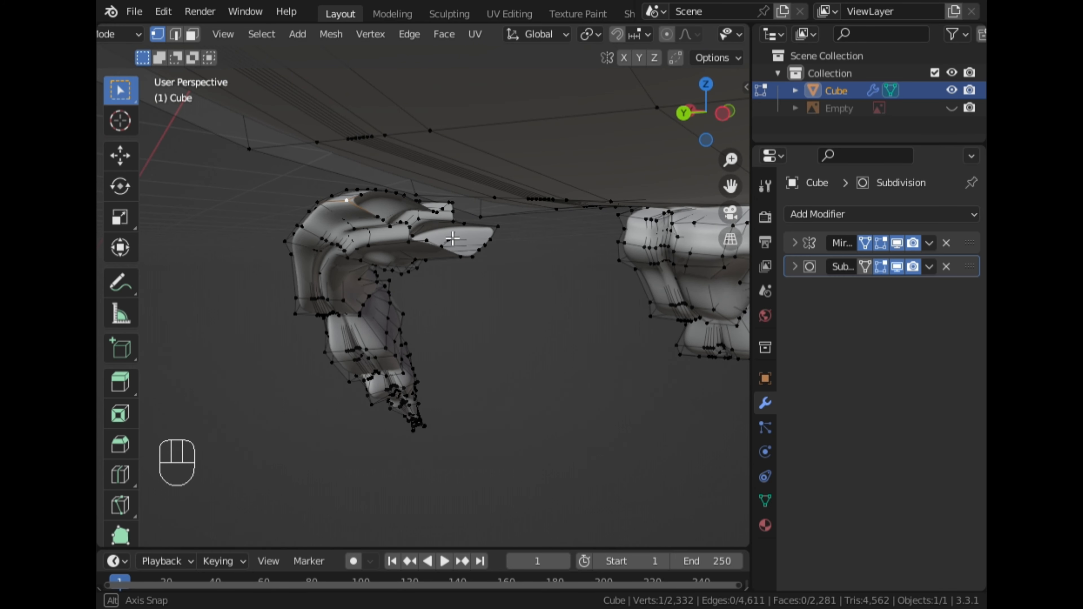
pyautogui.moveTo(453, 239); pyautogui.dragTo(415, 232, button='middle')
pyautogui.keyDown('ctrl'); pyautogui.rightClick(483, 229); pyautogui.keyUp('ctrl')
pyautogui.moveTo(482, 230)
pyautogui.mouseDown(button='middle')
pyautogui.moveTo(448, 252)
pyautogui.moveTo(467, 236)
pyautogui.mouseUp(button='middle')
pyautogui.keyDown('shift'); pyautogui.rightClick(501, 205); pyautogui.keyUp('shift')
pyautogui.keyDown('shift'); pyautogui.rightClick(378, 112); pyautogui.keyUp('shift')
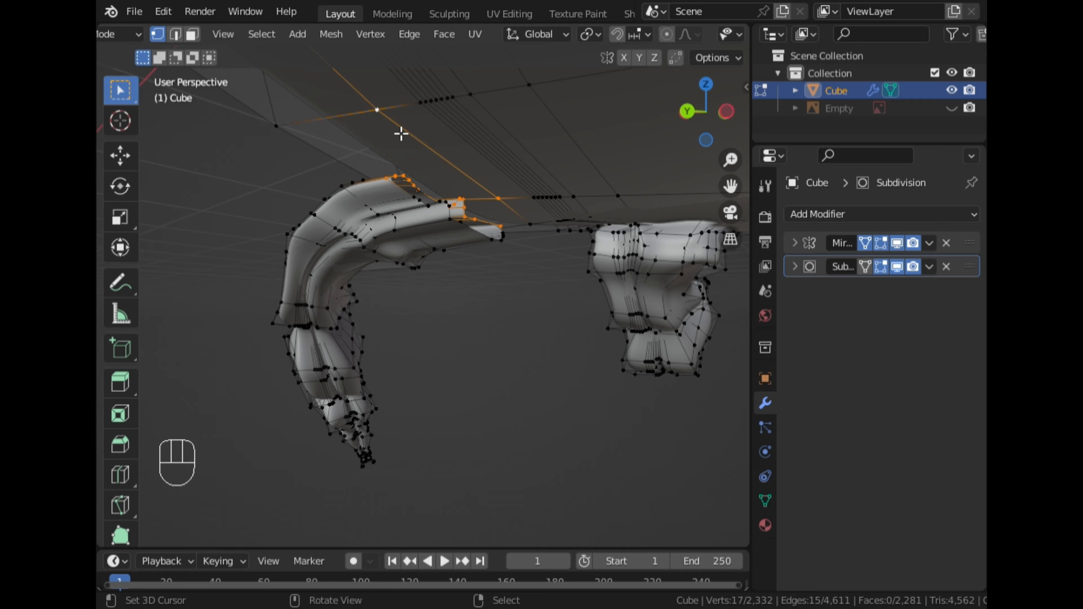
pyautogui.moveTo(474, 230); pyautogui.dragTo(412, 242, button='middle')
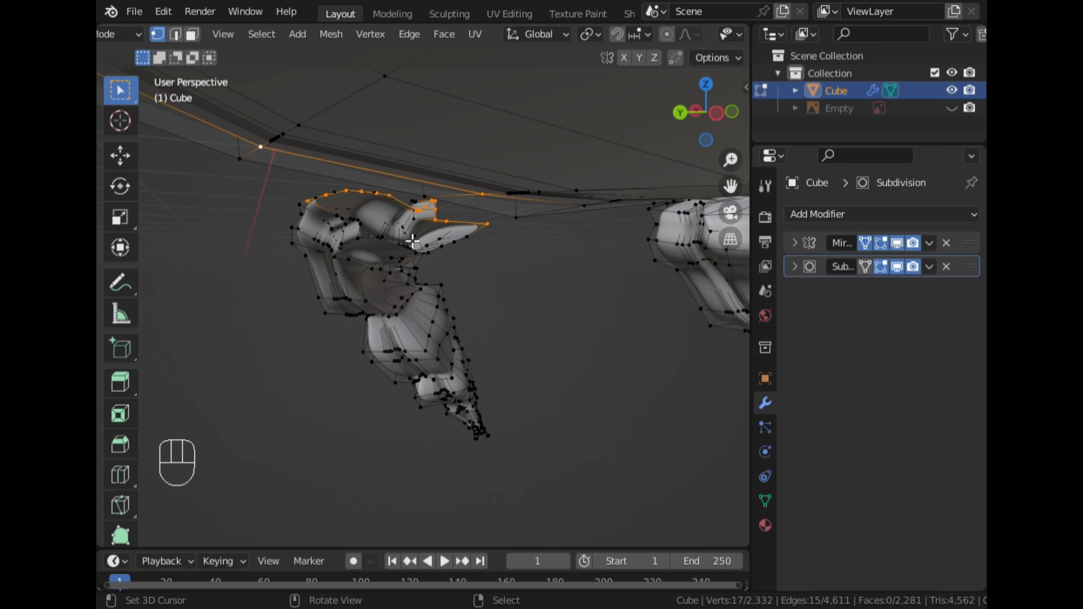
pyautogui.hotkey('ctrl', 'z')
pyautogui.hotkey('ctrl', 'z')
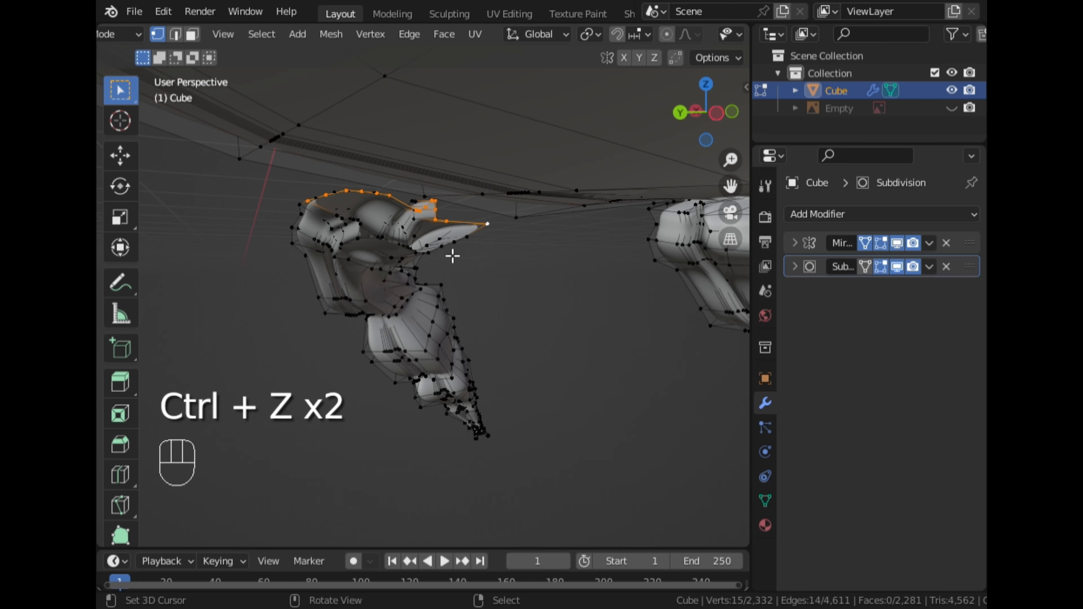
pyautogui.press('s')
pyautogui.press('z')
pyautogui.press('KP_0')
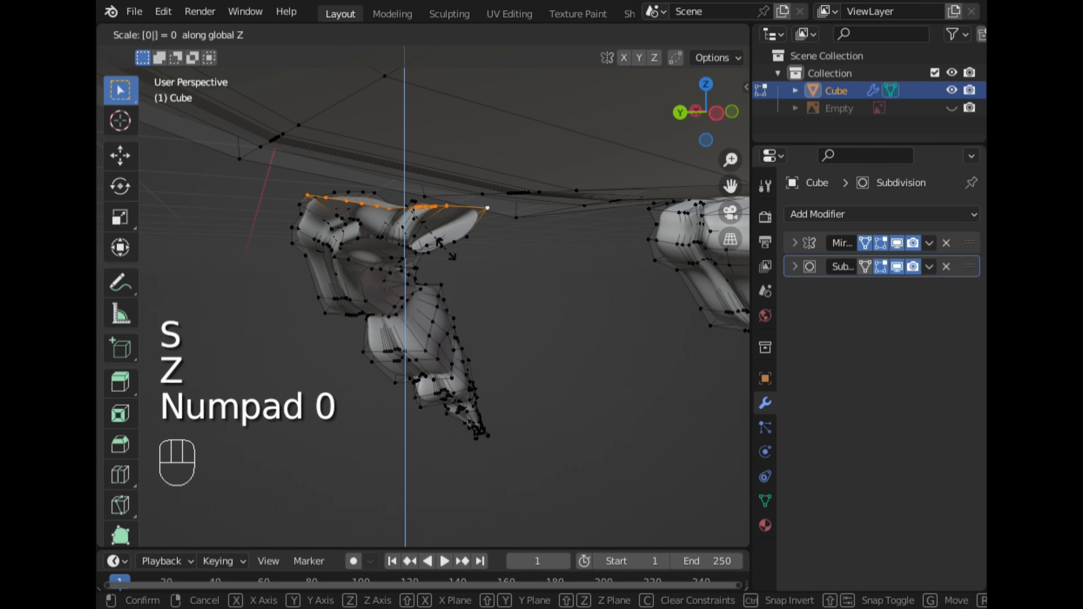
pyautogui.click(445, 249)
# Select vertices of the body and the leg edge and fill a face between them
pyautogui.moveTo(446, 249); pyautogui.dragTo(355, 147, button='middle')
pyautogui.keyDown('shift'); pyautogui.rightClick(306, 106); pyautogui.keyUp('shift')
pyautogui.keyDown('shift'); pyautogui.rightClick(489, 194); pyautogui.keyUp('shift')
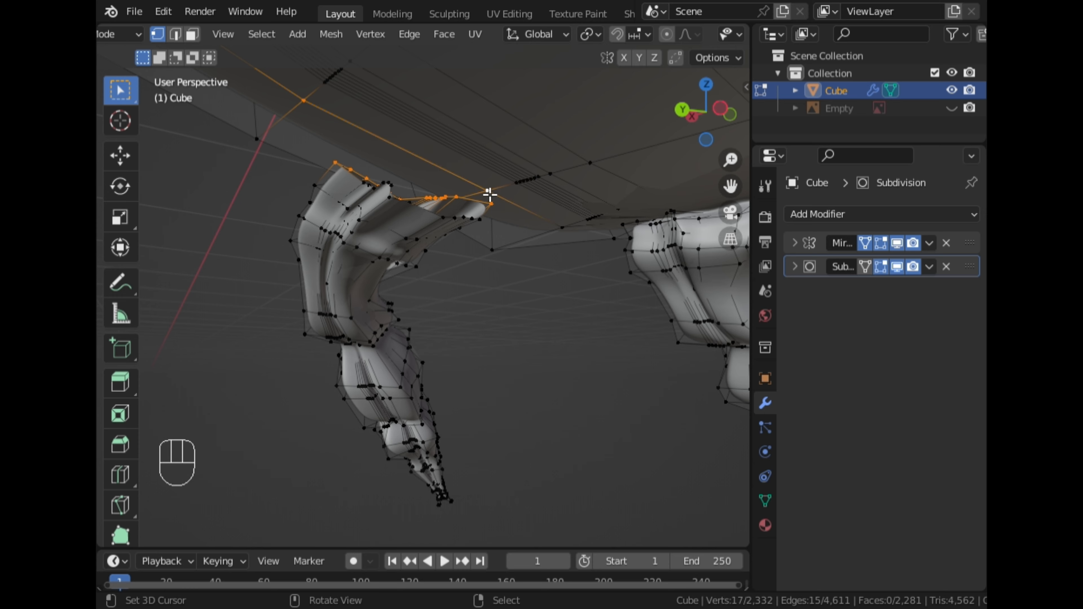
pyautogui.press('f')
pyautogui.moveTo(474, 219); pyautogui.dragTo(459, 271, button='middle')
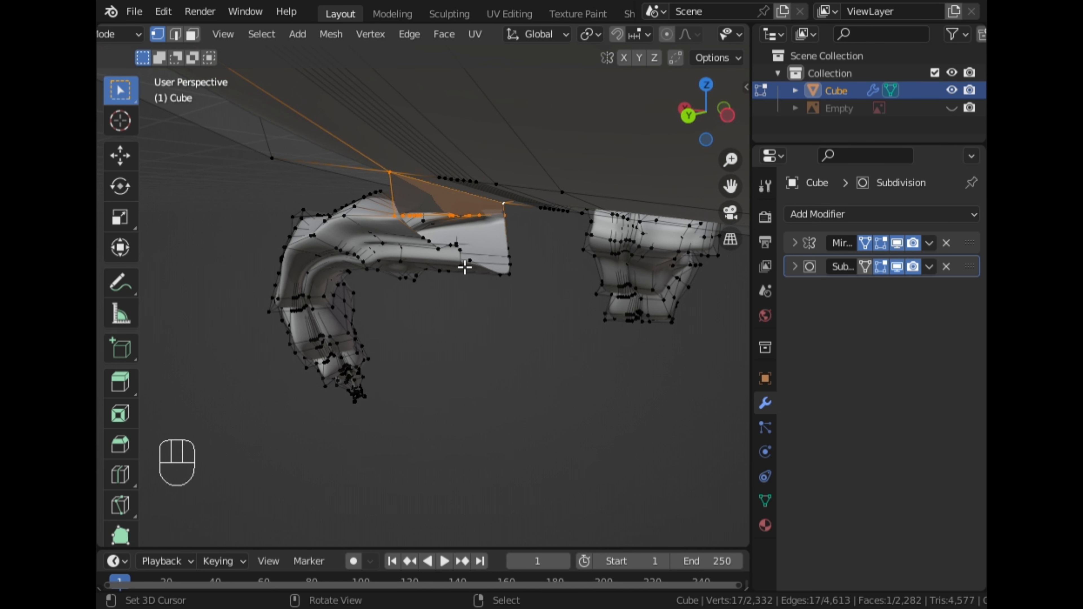
# Select the new edge at the leg's tip and move it along X in back view
pyautogui.moveTo(466, 267); pyautogui.dragTo(469, 269, button='right')
pyautogui.moveTo(493, 293); pyautogui.dragTo(580, 254, button='middle')
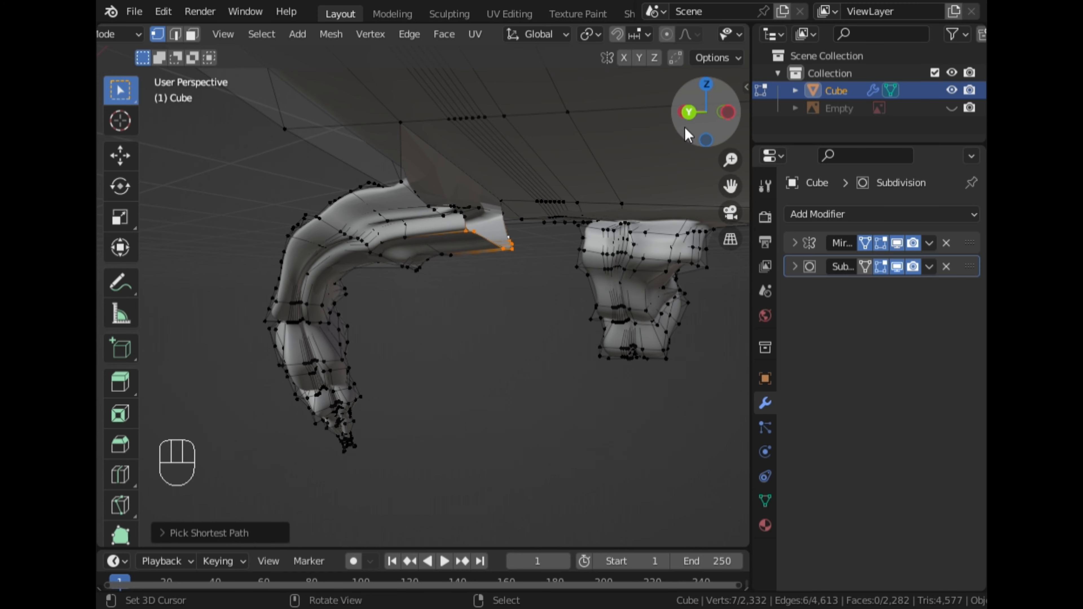
pyautogui.click(689, 112)
pyautogui.press('g')
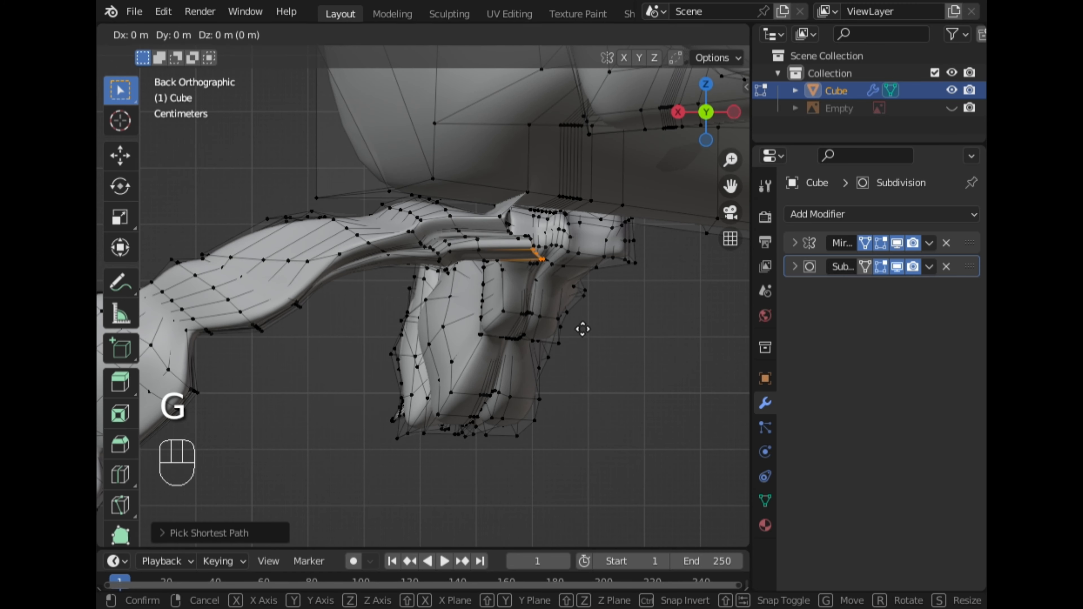
pyautogui.press('x')
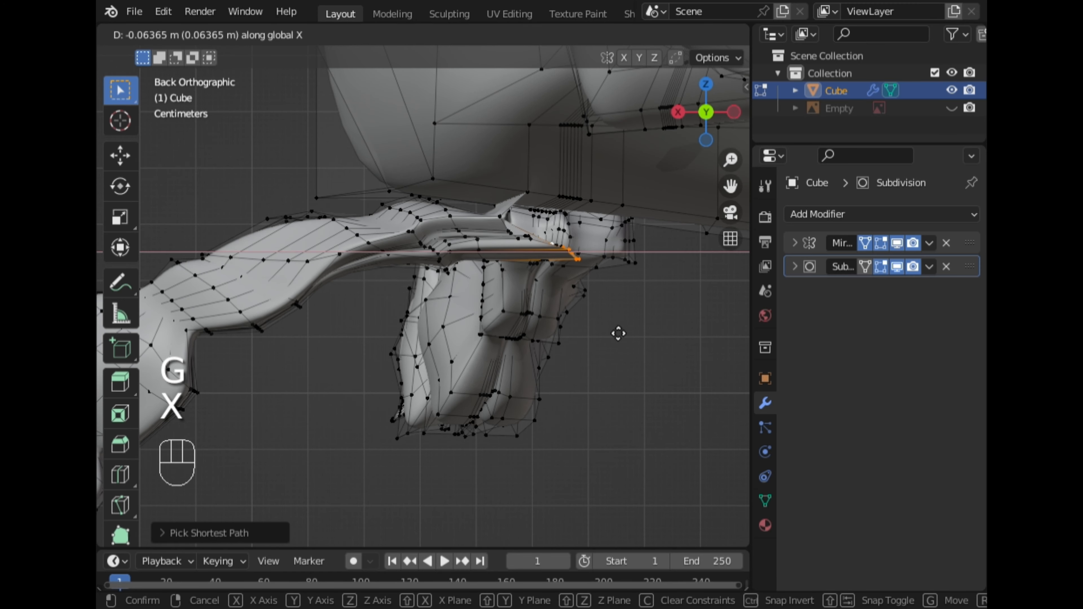
pyautogui.click(619, 333)
# Select the leg's top edge and a body vertex and fill a face between them
pyautogui.moveTo(600, 332); pyautogui.dragTo(475, 230, button='middle')
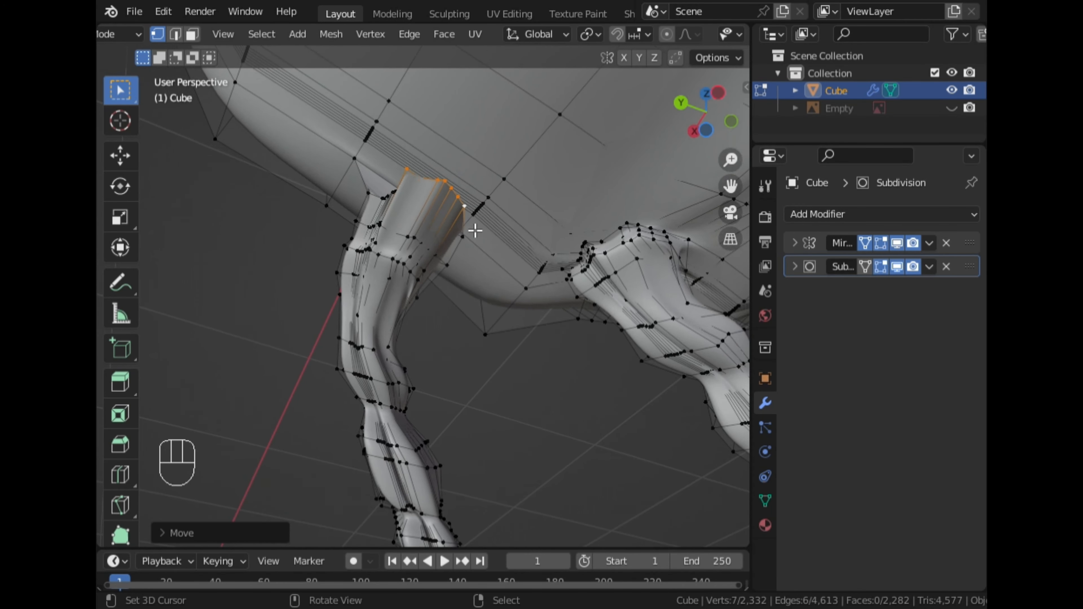
pyautogui.keyDown('shift'); pyautogui.click(488, 198); pyautogui.keyUp('shift')
pyautogui.keyDown('shift'); pyautogui.click(377, 121); pyautogui.keyUp('shift')
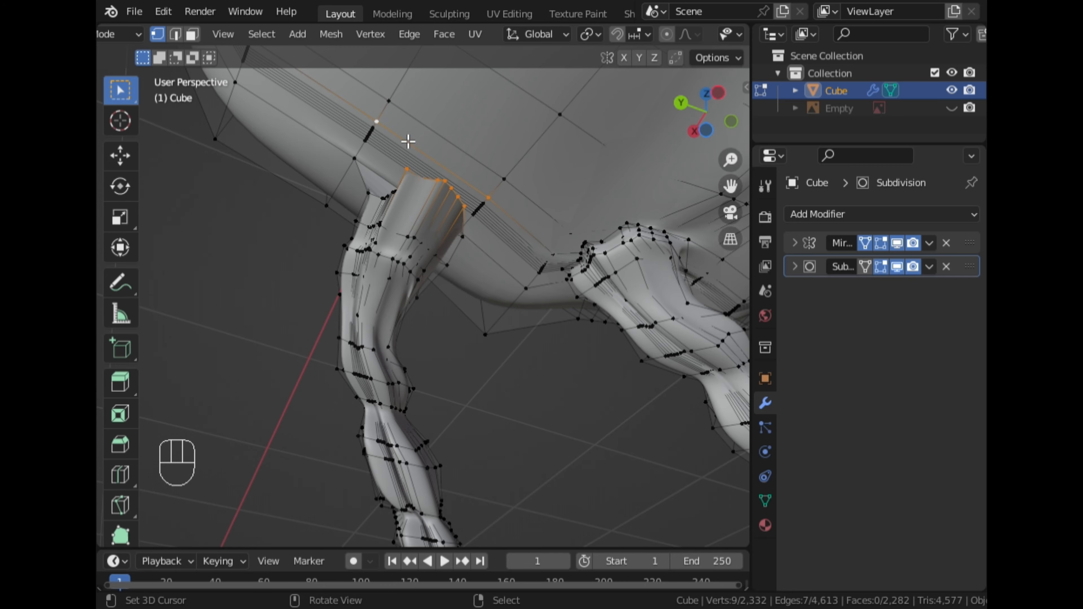
pyautogui.press('f')
# Select the next leg-top and body vertices on the other side and fill a second connecting face
pyautogui.moveTo(430, 201); pyautogui.dragTo(375, 194, button='middle')
pyautogui.click(395, 168)
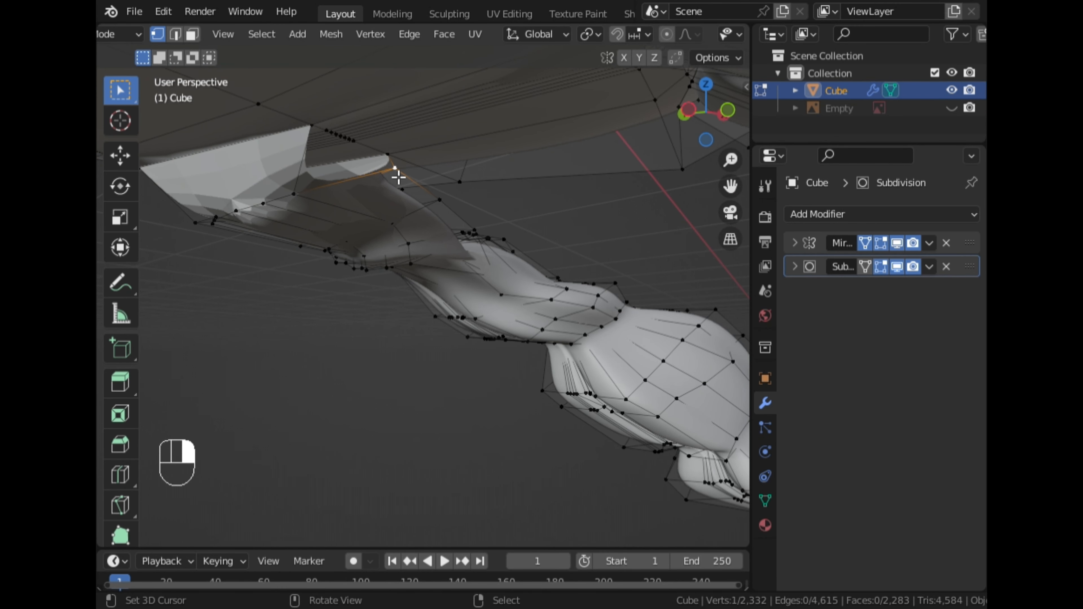
pyautogui.keyDown('ctrl'); pyautogui.click(312, 145); pyautogui.keyUp('ctrl')
pyautogui.keyDown('ctrl'); pyautogui.click(305, 207); pyautogui.keyUp('ctrl')
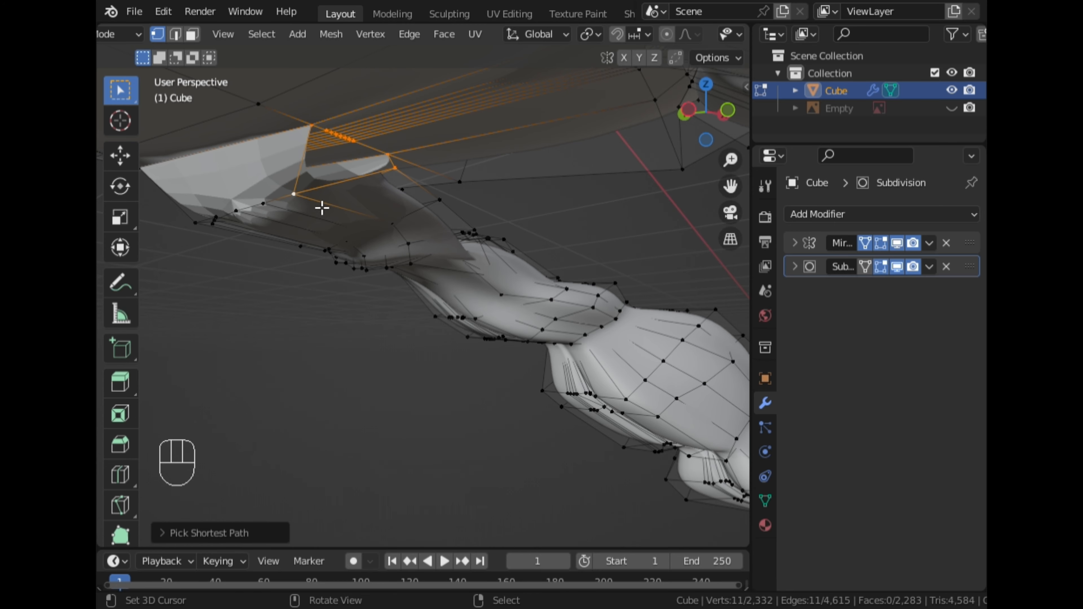
pyautogui.press('f')
# Pick a path of vertices along the remaining gap between leg and body and fill it with a face
pyautogui.moveTo(344, 221); pyautogui.dragTo(531, 230, button='middle')
pyautogui.click(588, 194)
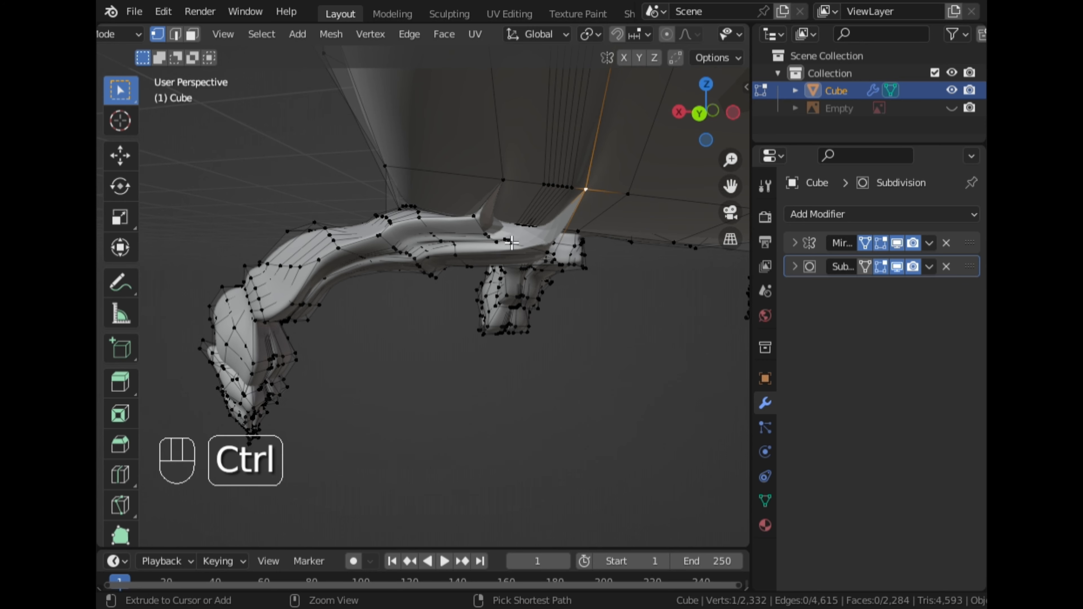
pyautogui.keyDown('ctrl'); pyautogui.click(502, 242); pyautogui.keyUp('ctrl')
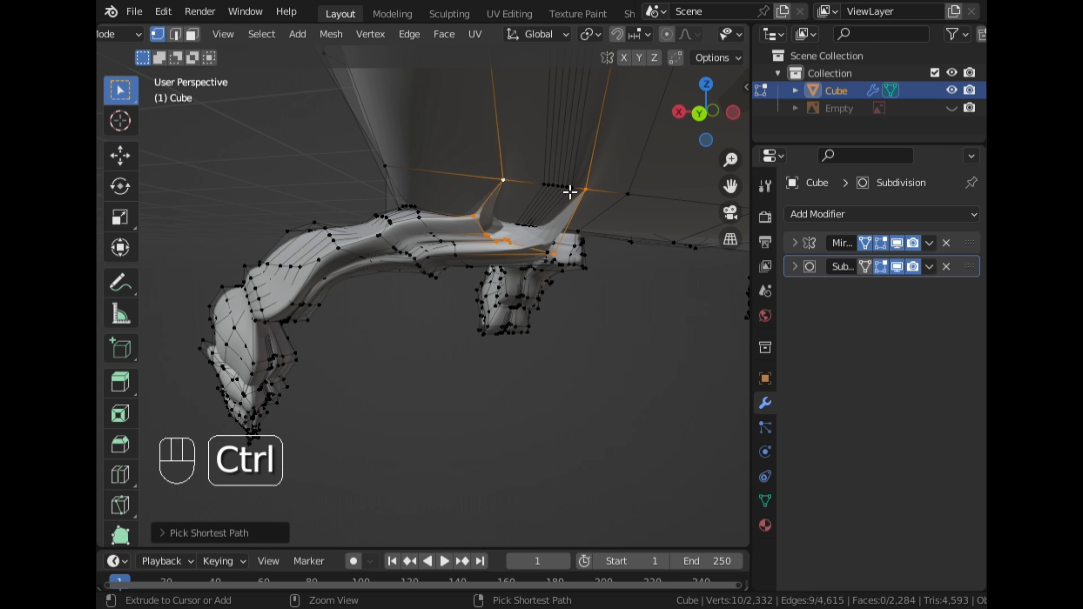
pyautogui.keyDown('ctrl'); pyautogui.click(571, 191); pyautogui.keyUp('ctrl')
pyautogui.press('f')
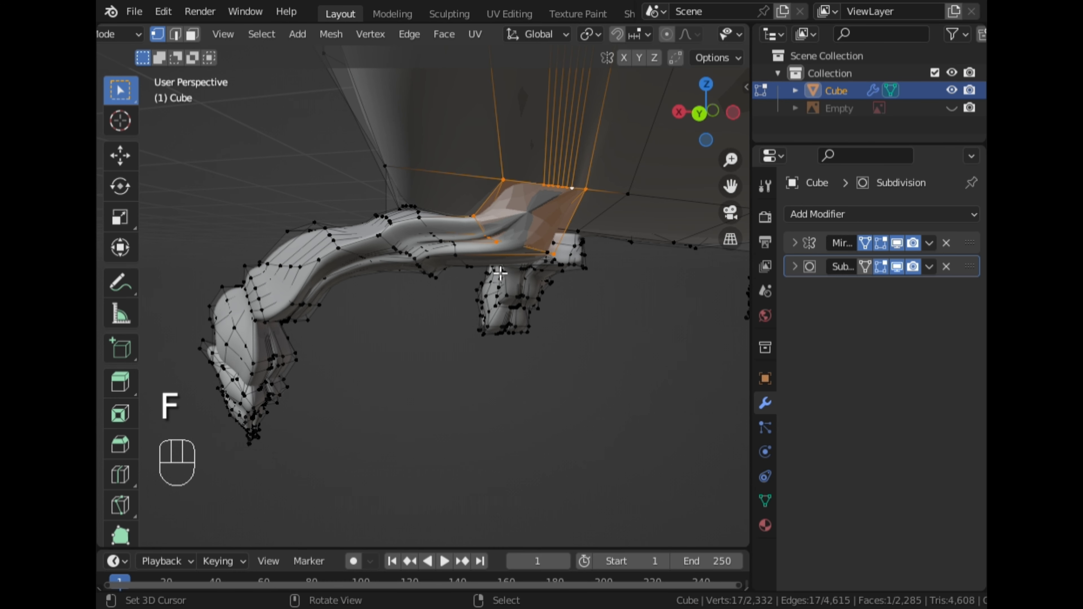
# Return to Object Mode and apply Shade Smooth to the body
pyautogui.moveTo(554, 224); pyautogui.dragTo(385, 273, button='middle')
pyautogui.press('Tab')
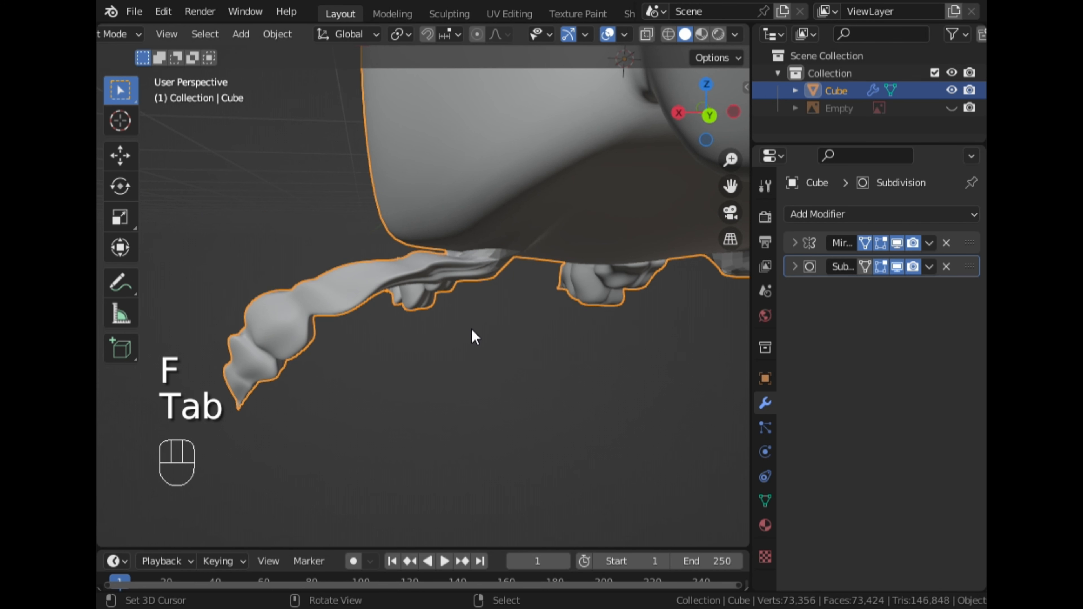
pyautogui.press('q')
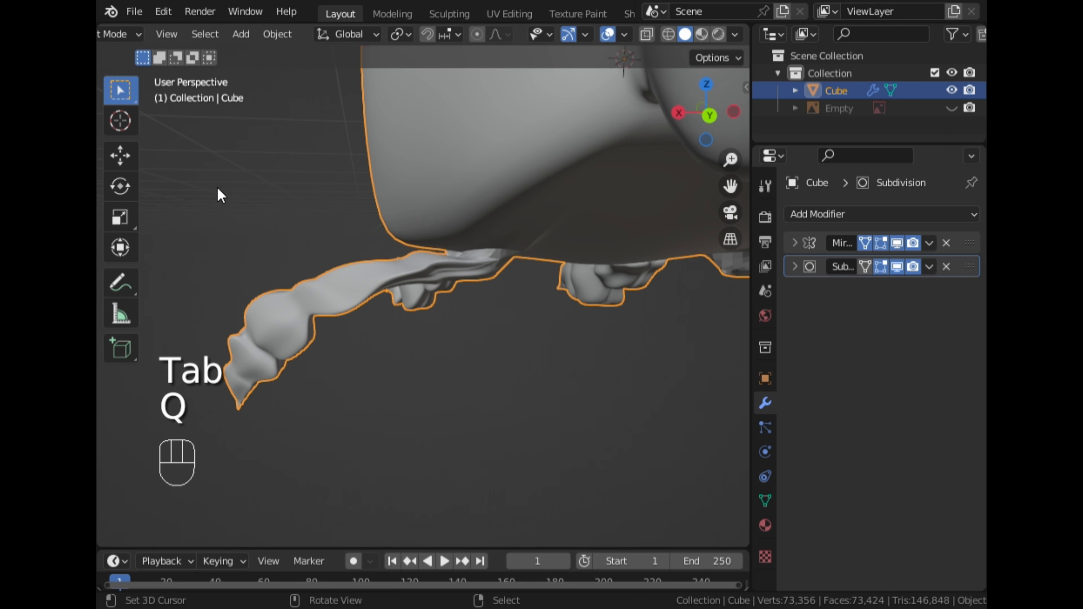
pyautogui.press('w')
pyautogui.click(439, 260)
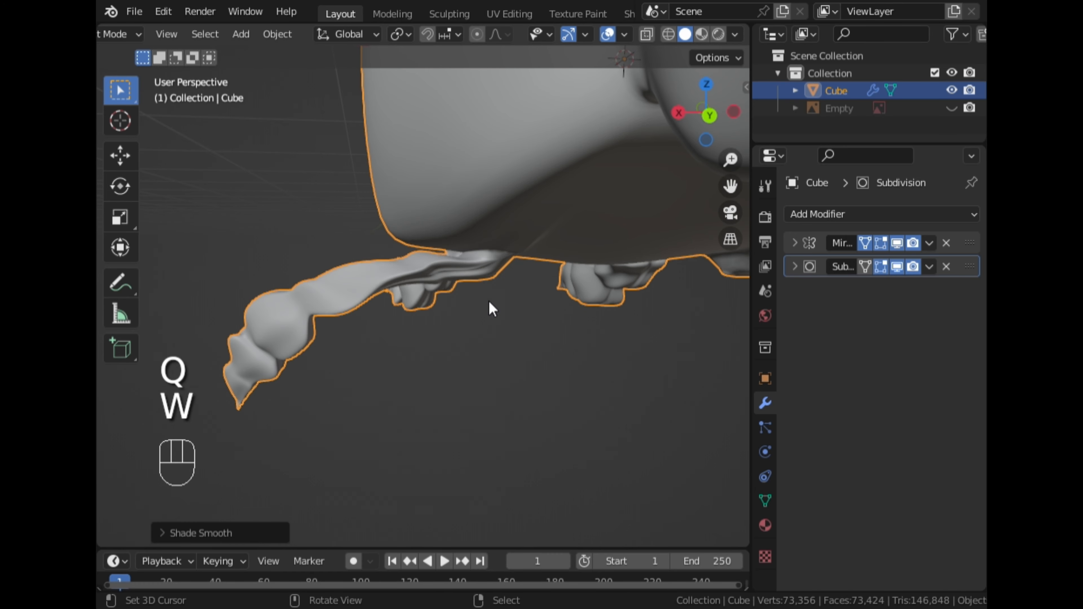
# Switch the body object into Sculpt Mode and undo the first action there
pyautogui.moveTo(491, 308); pyautogui.dragTo(324, 271, button='middle')
pyautogui.hotkey('ctrl', 'Tab')
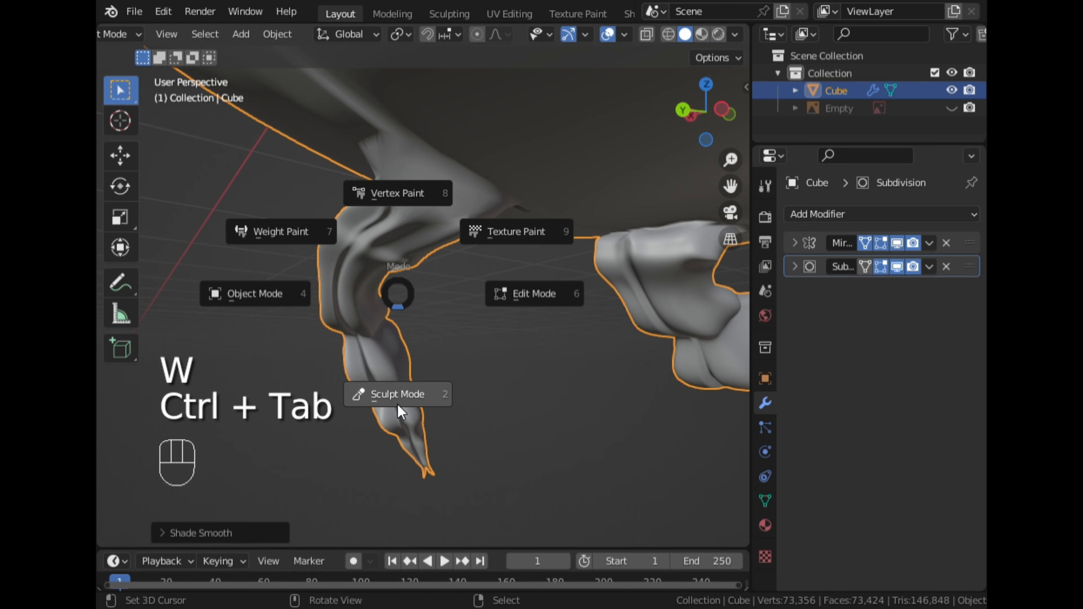
pyautogui.click(429, 364)
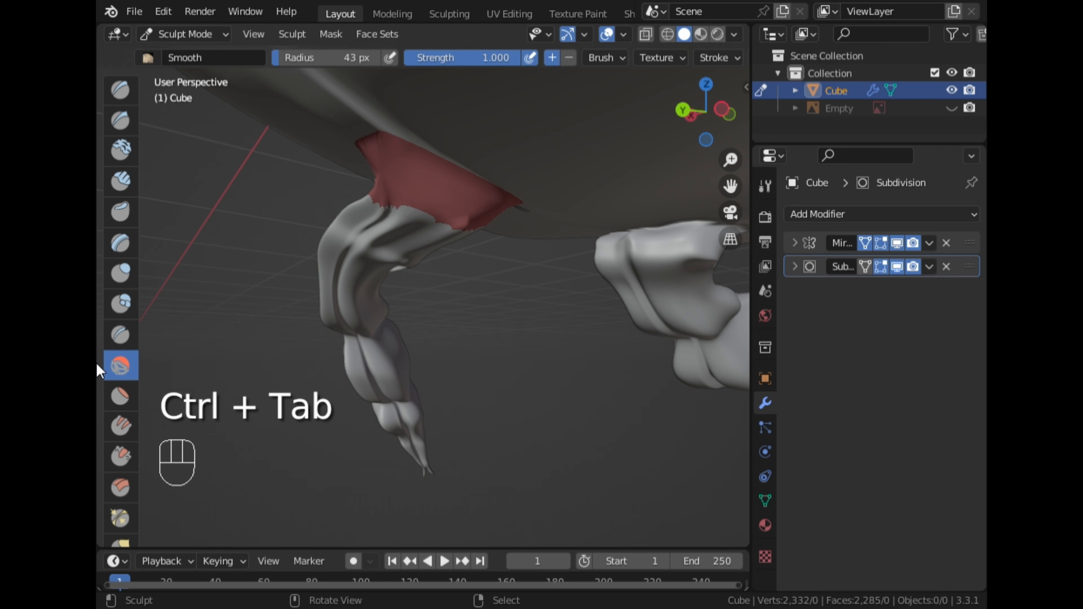
pyautogui.hotkey('ctrl', 'z')
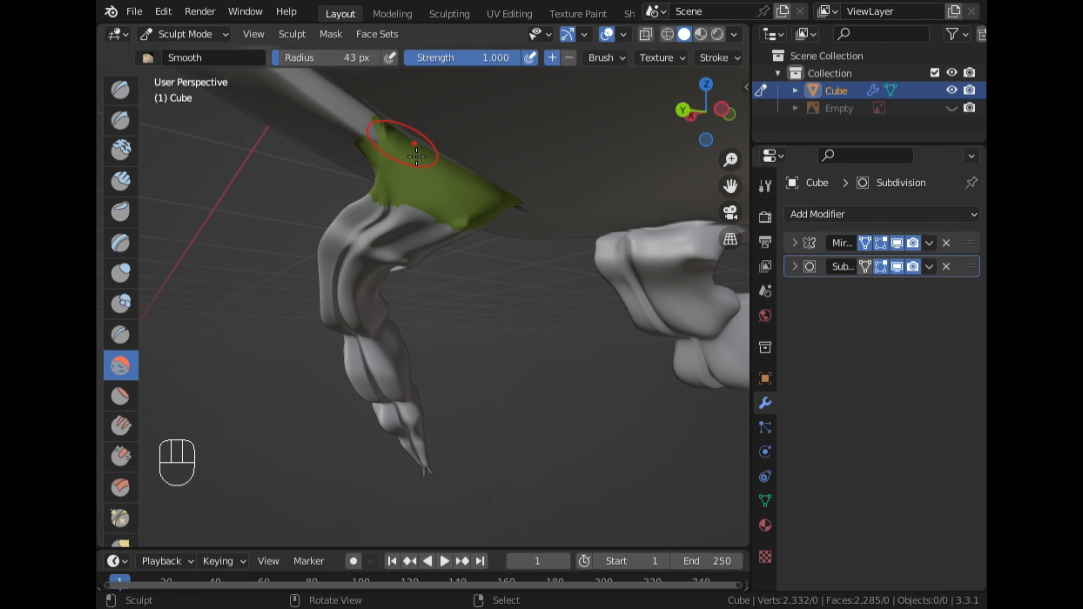
# Smooth the leg-to-body joint, then build it up with Blob brush strokes
pyautogui.moveTo(476, 186)
pyautogui.mouseDown(button='middle')
pyautogui.moveTo(452, 177)
pyautogui.moveTo(505, 101)
pyautogui.moveTo(477, 166)
pyautogui.mouseUp(button='middle')
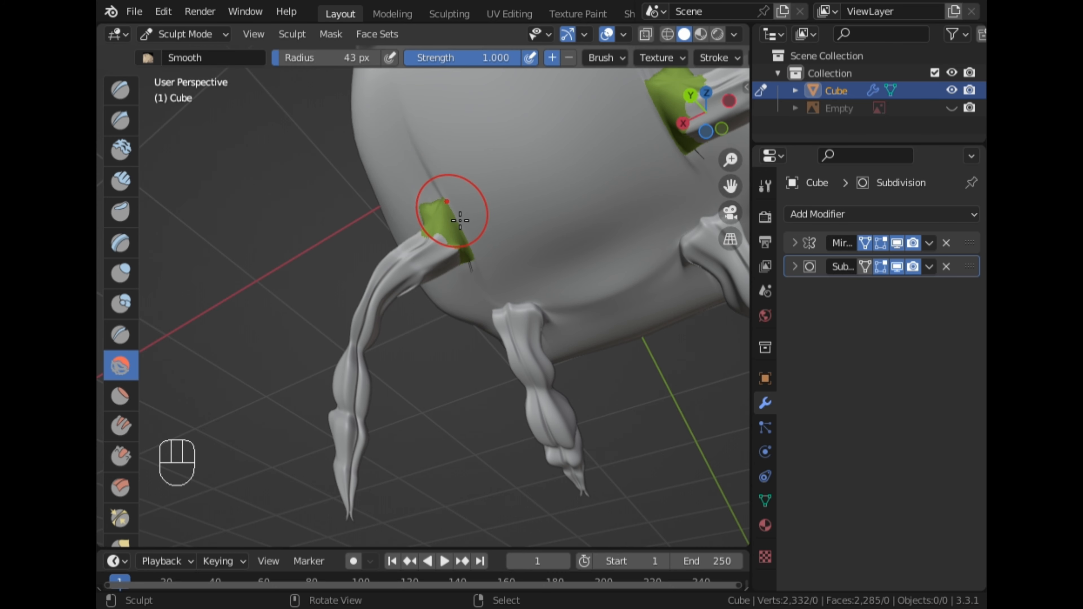
pyautogui.moveTo(448, 213); pyautogui.dragTo(202, 302, button='middle')
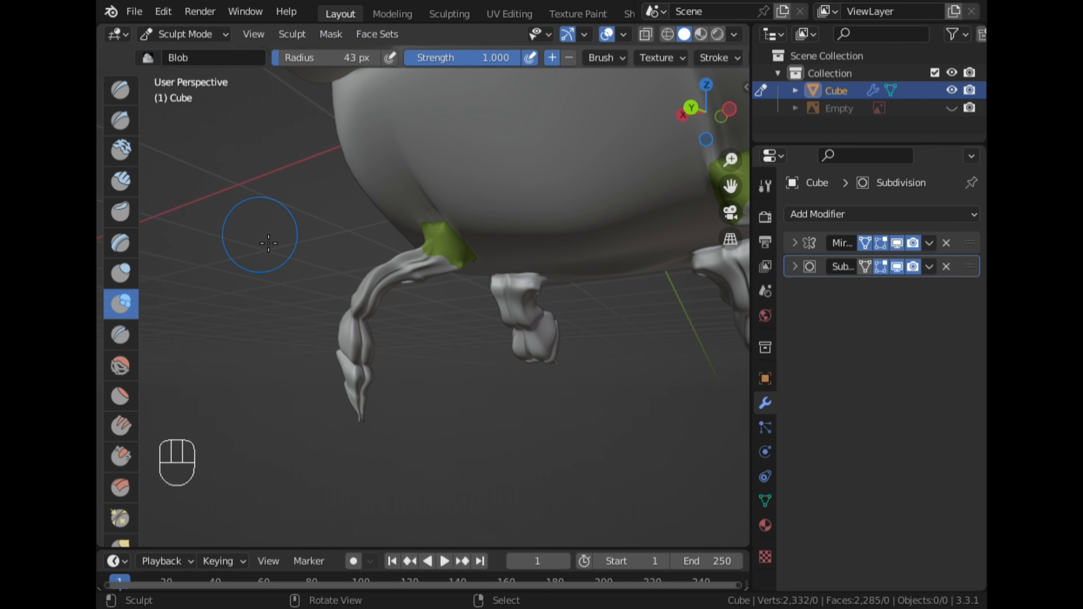
pyautogui.moveTo(538, 199); pyautogui.dragTo(476, 212, button='middle')
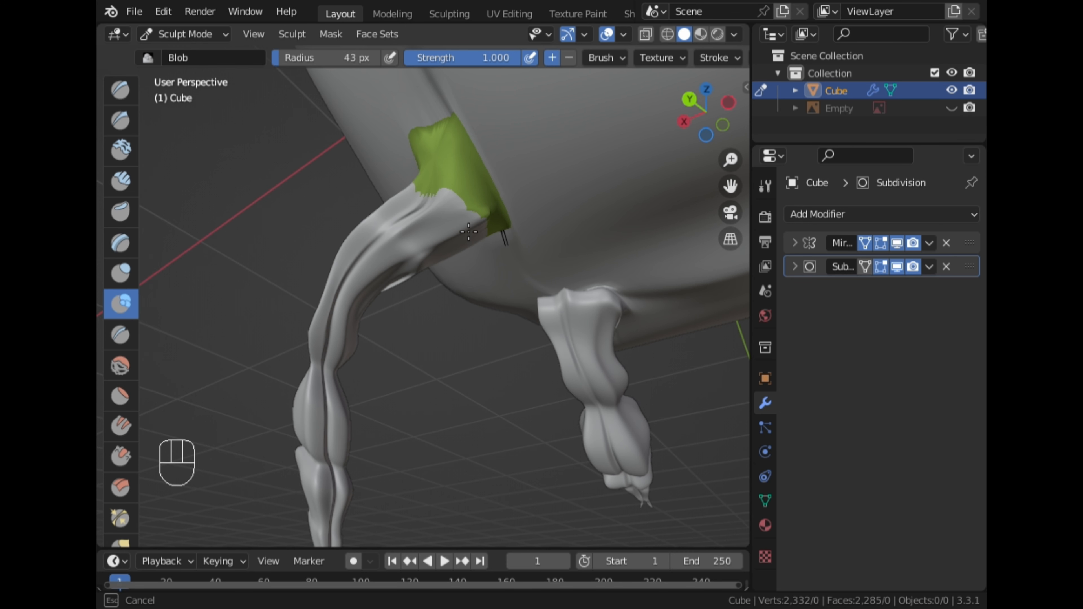
pyautogui.moveTo(486, 210)
pyautogui.mouseDown(button='middle')
pyautogui.moveTo(290, 213)
pyautogui.moveTo(285, 225)
pyautogui.moveTo(356, 155)
pyautogui.mouseUp(button='middle')
pyautogui.moveTo(352, 167)
pyautogui.mouseDown()
pyautogui.moveTo(319, 170)
pyautogui.moveTo(286, 192)
pyautogui.mouseUp()
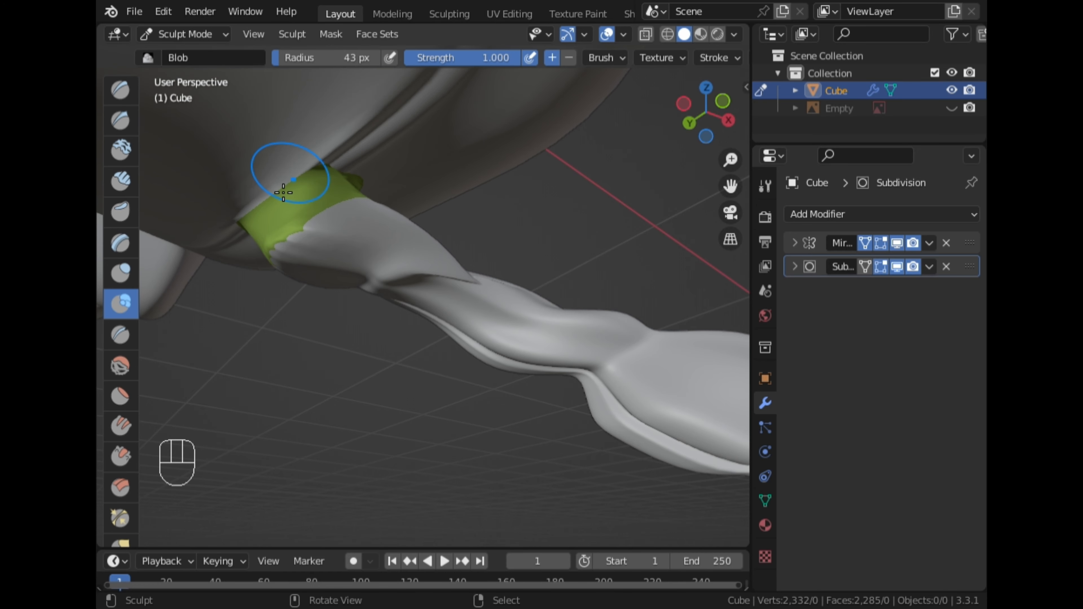
pyautogui.moveTo(360, 205); pyautogui.dragTo(359, 206)
pyautogui.moveTo(359, 206)
pyautogui.mouseDown(button='middle')
pyautogui.moveTo(343, 208)
pyautogui.moveTo(358, 186)
pyautogui.moveTo(358, 126)
pyautogui.moveTo(552, 216)
pyautogui.moveTo(540, 195)
pyautogui.mouseUp(button='middle')
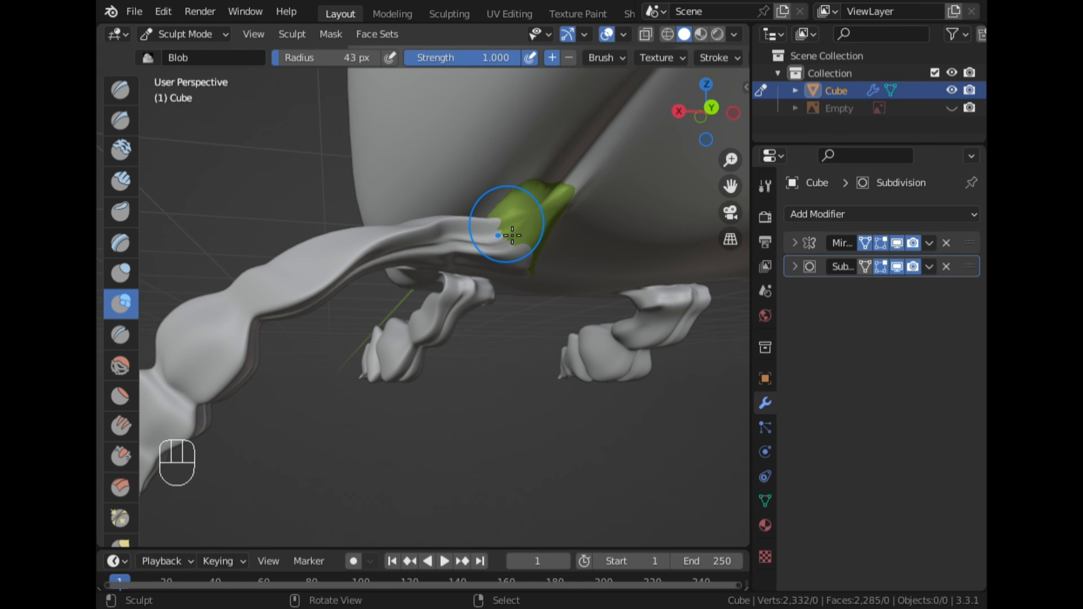
pyautogui.moveTo(402, 116); pyautogui.dragTo(446, 248, button='middle')
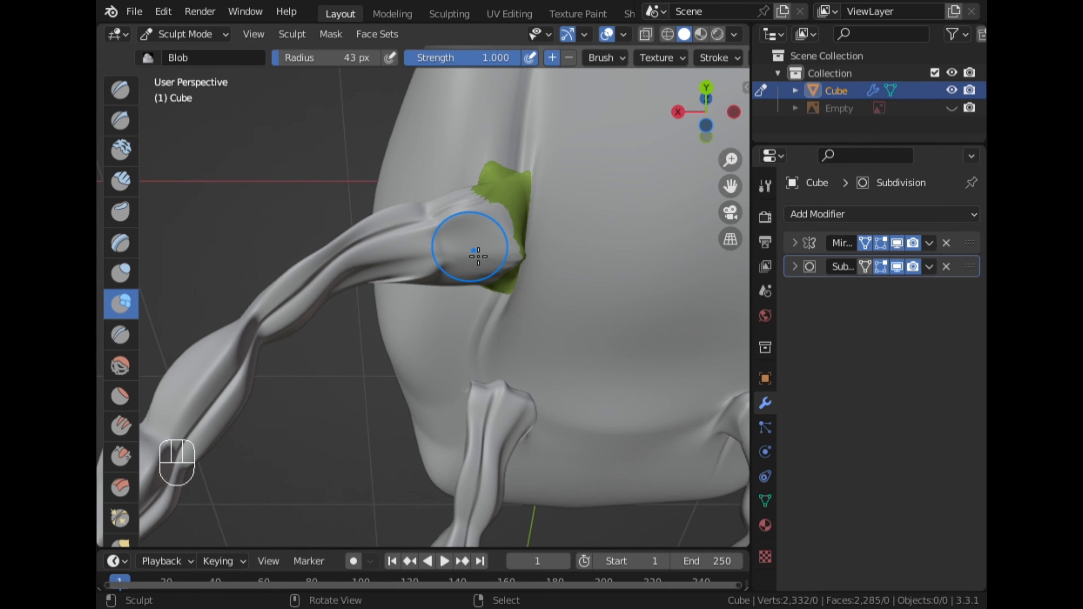
pyautogui.moveTo(478, 256); pyautogui.dragTo(463, 254)
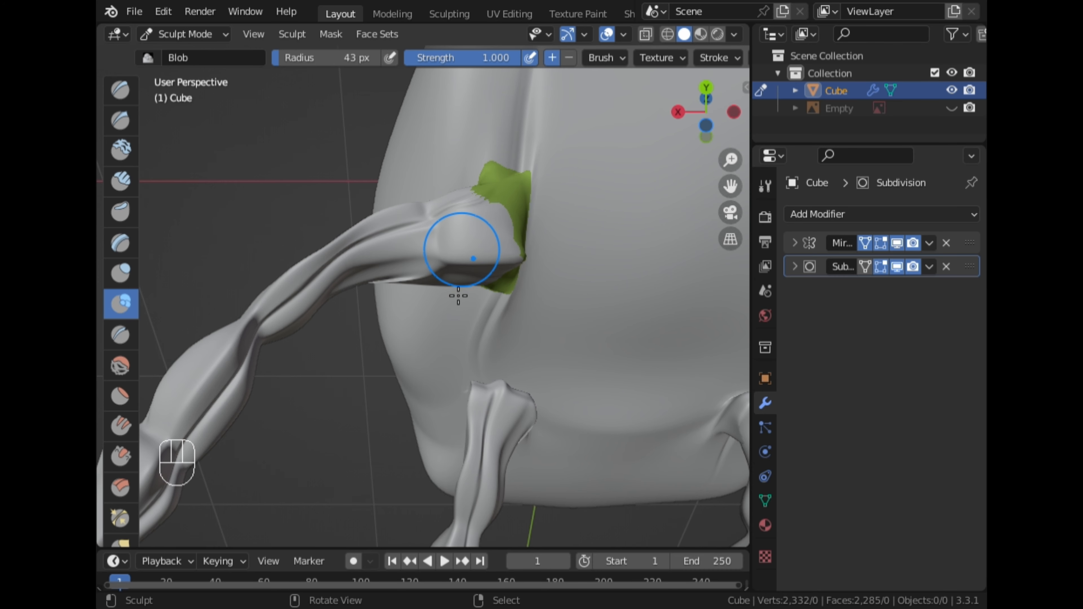
# Continue blending the leg joints into the body with Blob brush strokes from several angles
pyautogui.moveTo(457, 256)
pyautogui.mouseDown(button='middle')
pyautogui.moveTo(494, 282)
pyautogui.moveTo(452, 299)
pyautogui.moveTo(623, 211)
pyautogui.moveTo(448, 316)
pyautogui.mouseUp(button='middle')
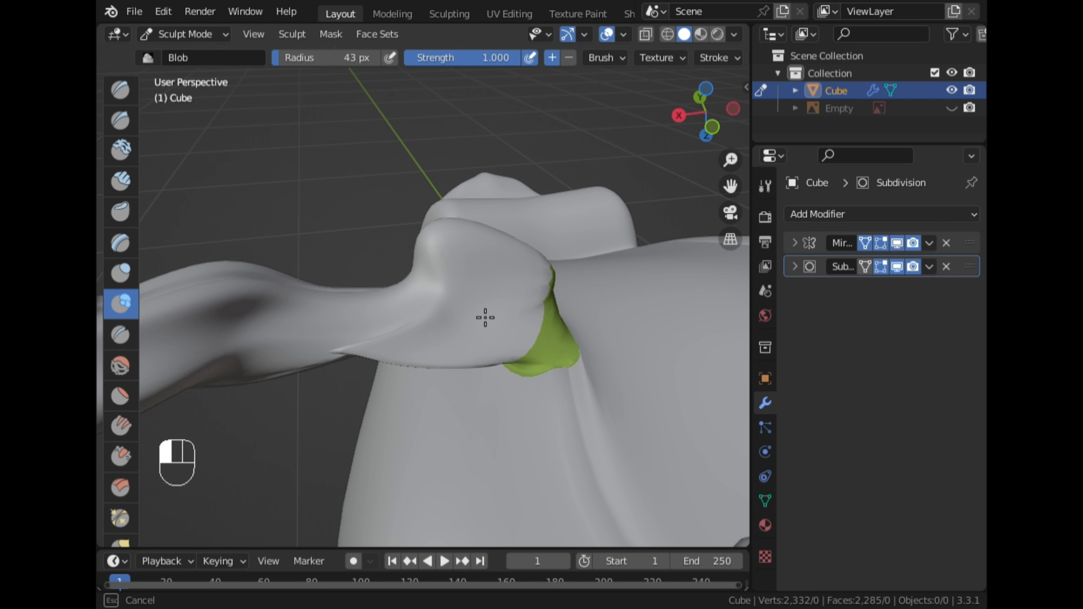
pyautogui.moveTo(446, 327)
pyautogui.mouseDown()
pyautogui.moveTo(356, 314)
pyautogui.moveTo(362, 295)
pyautogui.mouseUp()
pyautogui.moveTo(362, 296)
pyautogui.mouseDown(button='middle')
pyautogui.moveTo(454, 286)
pyautogui.moveTo(415, 353)
pyautogui.mouseUp(button='middle')
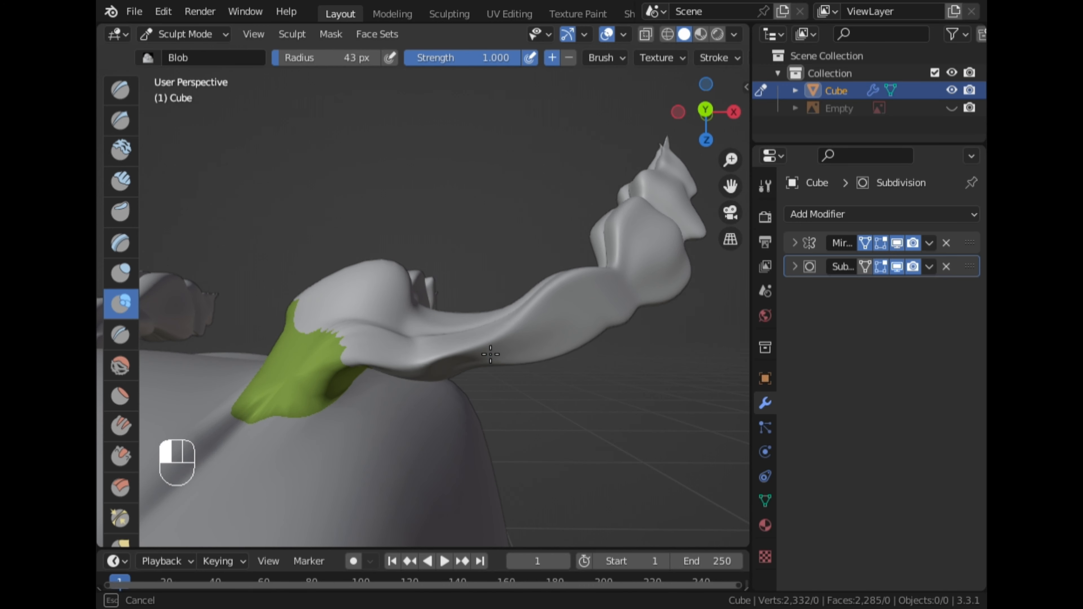
pyautogui.moveTo(491, 354); pyautogui.dragTo(519, 351)
pyautogui.moveTo(560, 369); pyautogui.dragTo(473, 278, button='middle')
pyautogui.scroll(8, 473, 279)
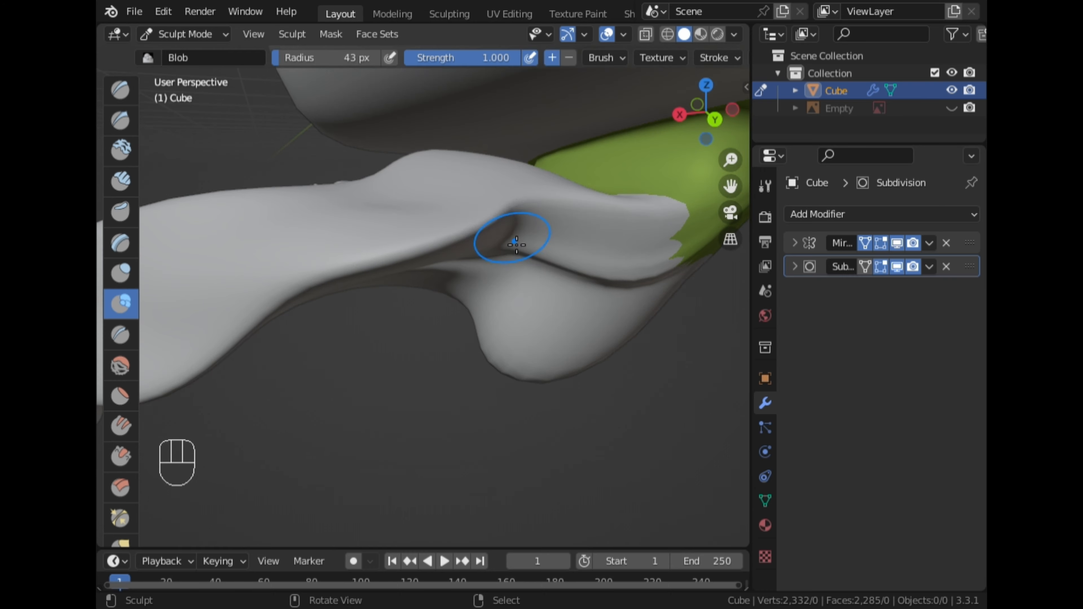
pyautogui.moveTo(555, 275); pyautogui.dragTo(562, 302)
pyautogui.scroll(-2, 562, 302)
pyautogui.moveTo(562, 302)
pyautogui.mouseDown(button='middle')
pyautogui.moveTo(423, 249)
pyautogui.moveTo(506, 295)
pyautogui.mouseUp(button='middle')
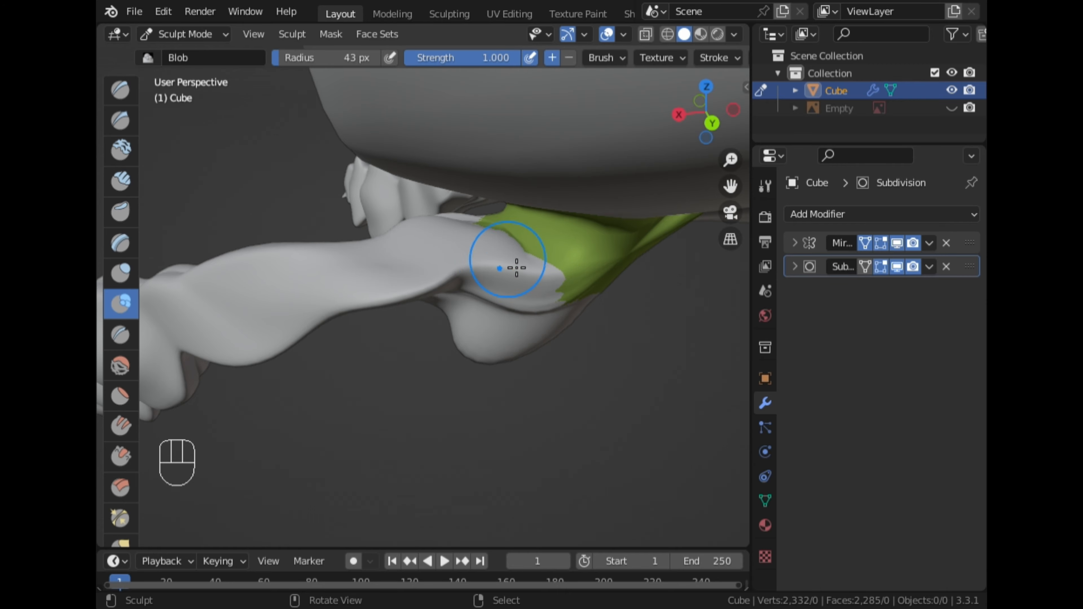
pyautogui.moveTo(516, 268); pyautogui.dragTo(416, 200, button='middle')
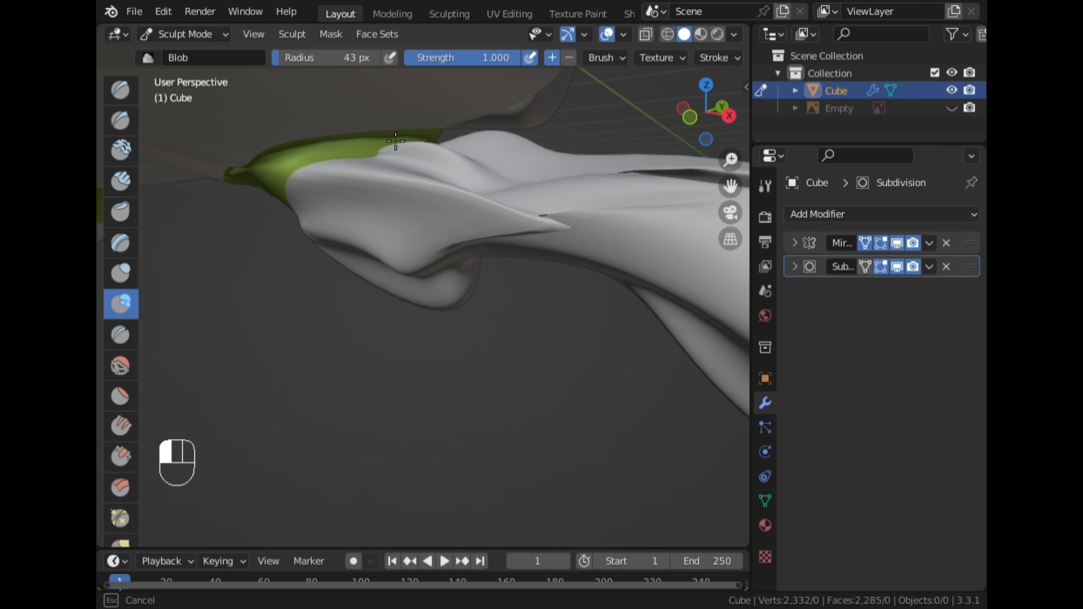
# Leave Sculpt Mode and return to Object Mode
pyautogui.moveTo(523, 244)
pyautogui.mouseDown(button='middle')
pyautogui.moveTo(440, 322)
pyautogui.moveTo(427, 278)
pyautogui.moveTo(438, 253)
pyautogui.moveTo(527, 271)
pyautogui.moveTo(574, 249)
pyautogui.moveTo(341, 298)
pyautogui.mouseUp(button='middle')
pyautogui.scroll(-11, 342, 298)
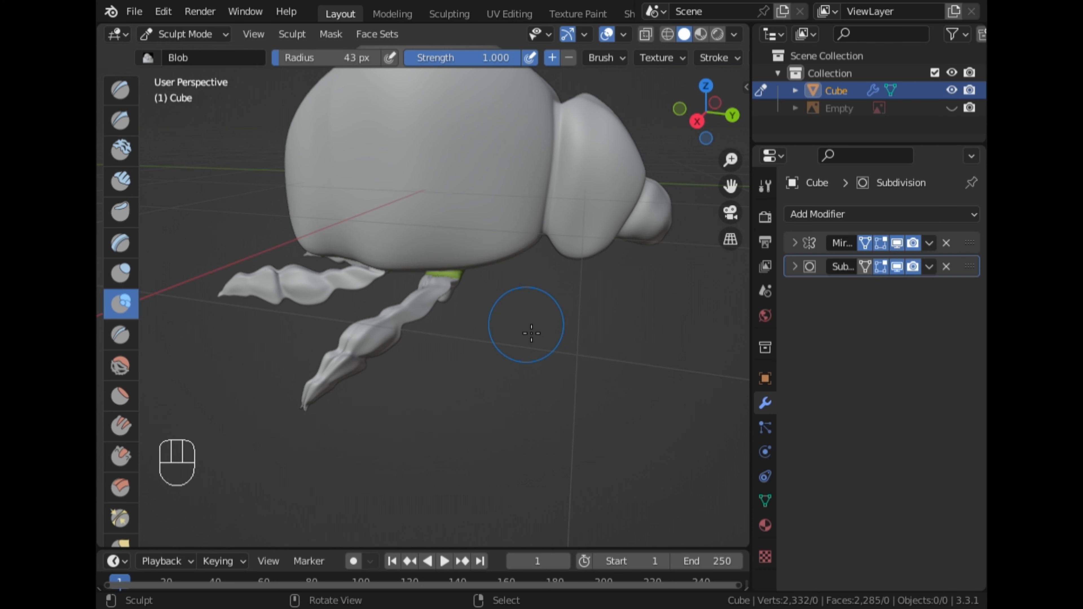
pyautogui.click(196, 38)
pyautogui.click(199, 52)
# Inspect the ladybug model from the side, top and perspective views
pyautogui.scroll(-3, 583, 349)
pyautogui.rightClick(583, 349)
pyautogui.click(693, 119)
pyautogui.scroll(3, 599, 169)
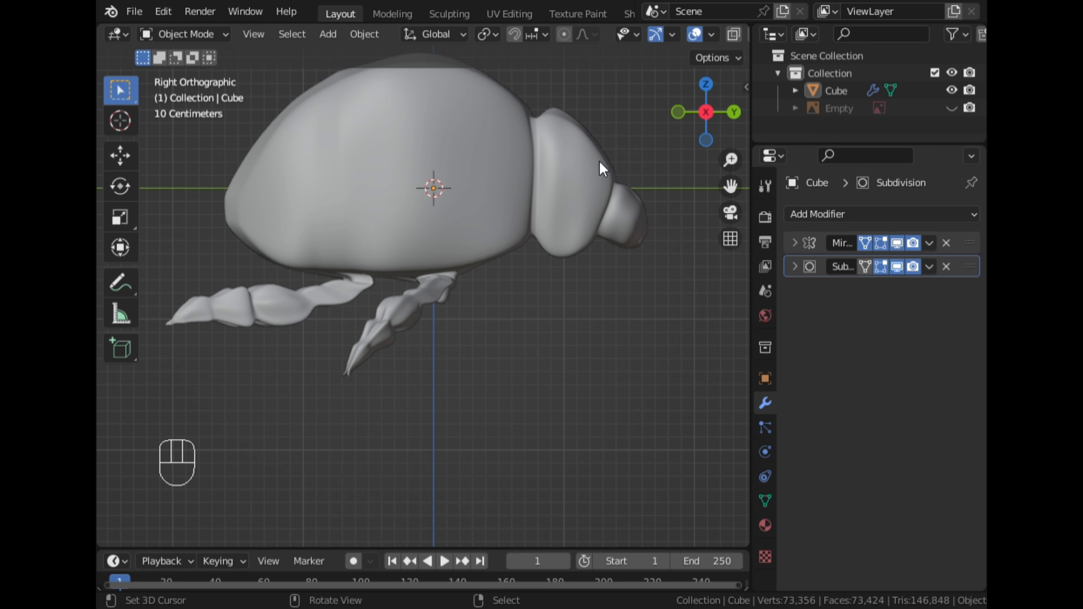
pyautogui.click(704, 82)
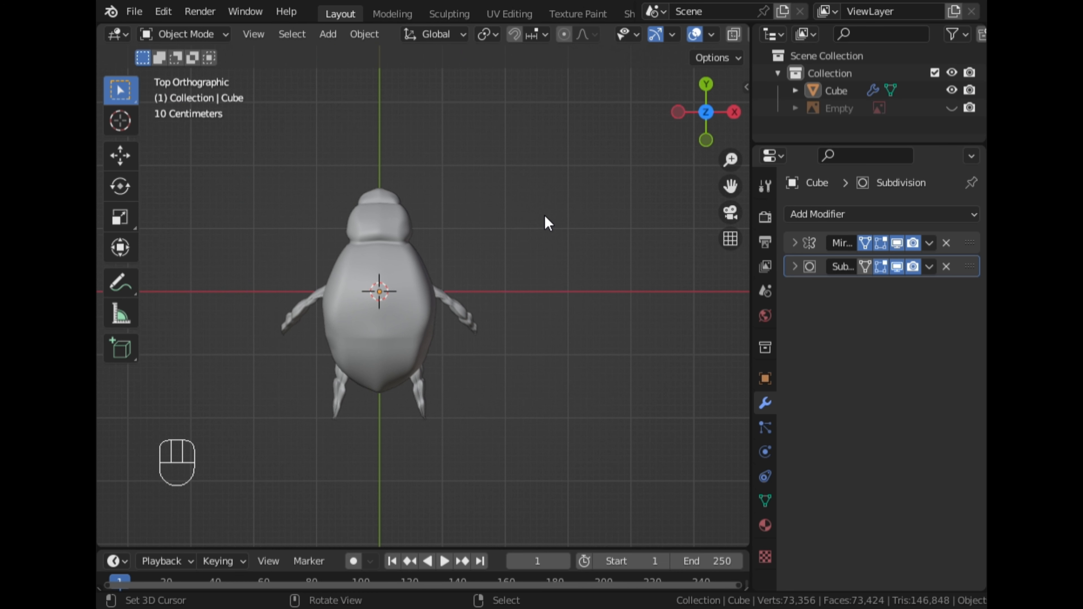
pyautogui.scroll(2, 559, 220)
pyautogui.moveTo(558, 220); pyautogui.dragTo(703, 99, button='middle')
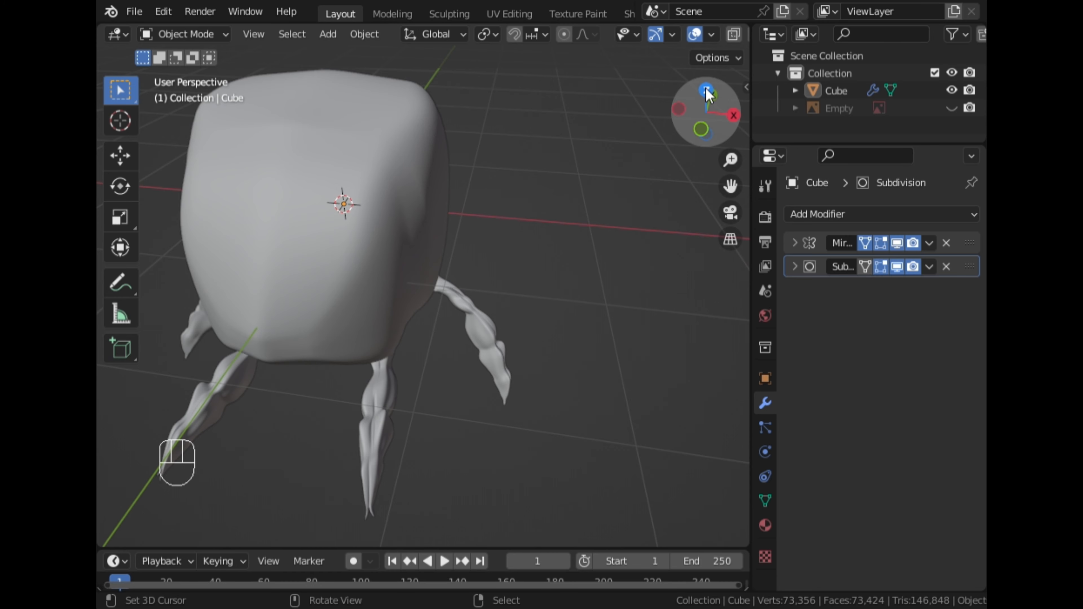
pyautogui.click(705, 91)
# Enter Edit Mode on the body and enable X-ray to see the reference image through the mesh
pyautogui.rightClick(458, 313)
pyautogui.press('Tab')
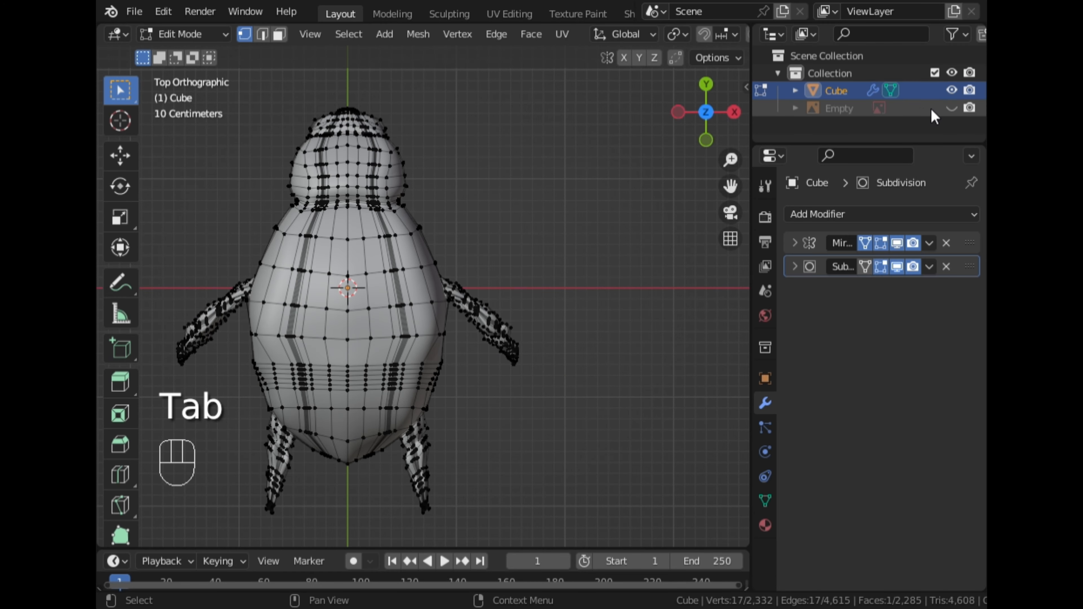
pyautogui.click(734, 112)
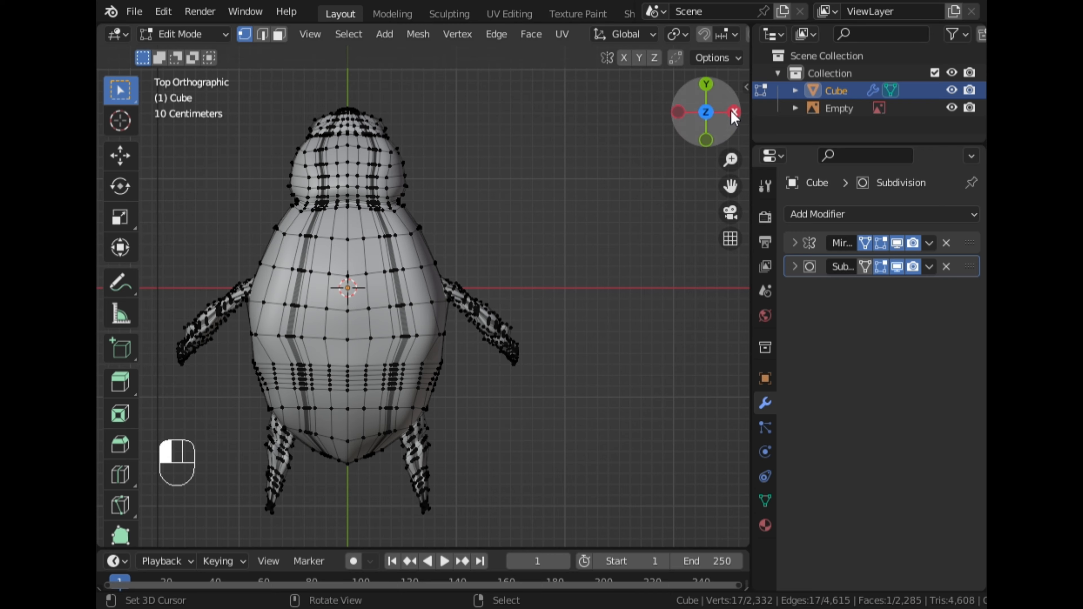
pyautogui.scroll(3, 451, 290)
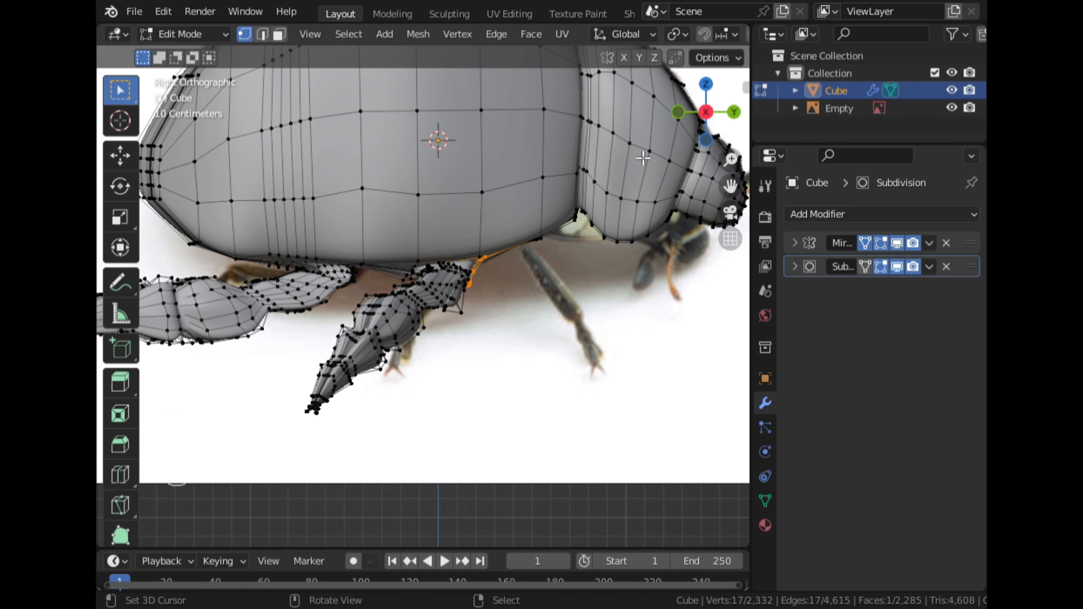
pyautogui.click(705, 87)
pyautogui.scroll(-4, 598, 252)
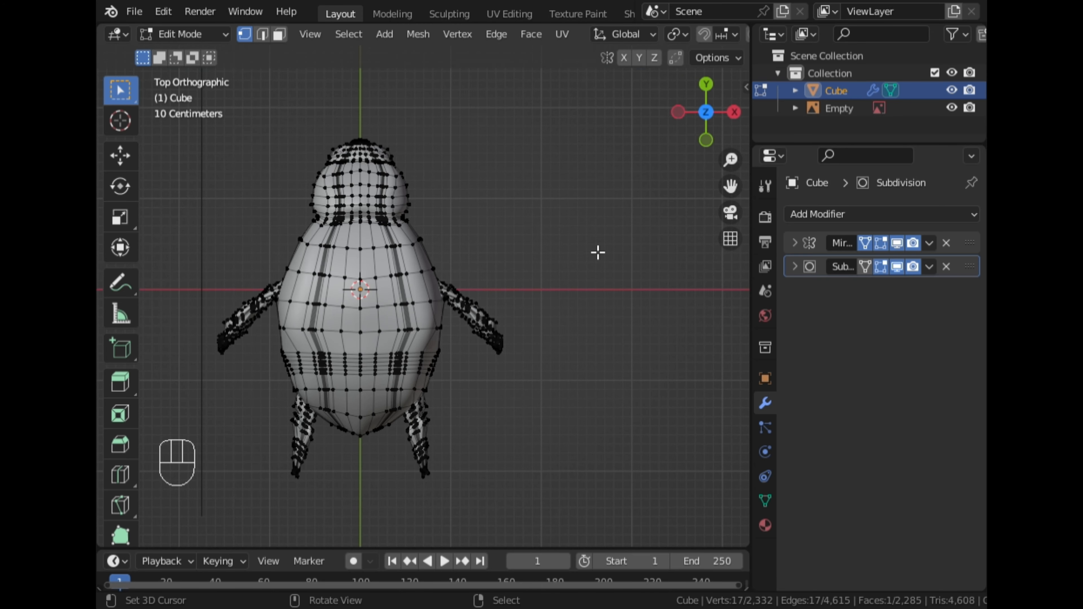
pyautogui.moveTo(730, 190); pyautogui.dragTo(699, 133)
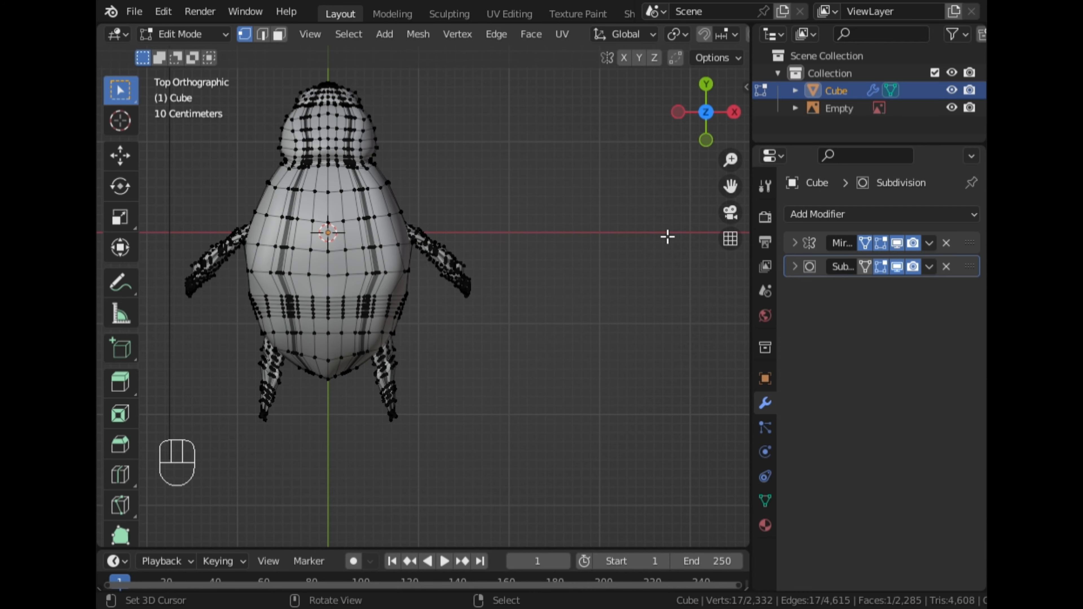
pyautogui.scroll(1, 588, 299)
pyautogui.moveTo(731, 186); pyautogui.dragTo(804, 256)
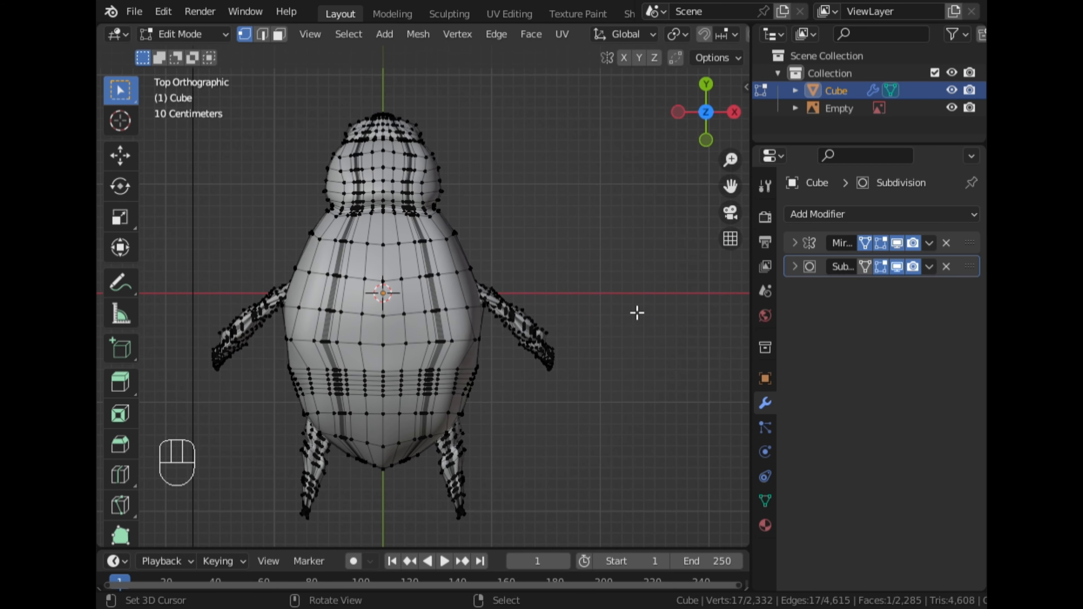
pyautogui.scroll(-3, 568, 375)
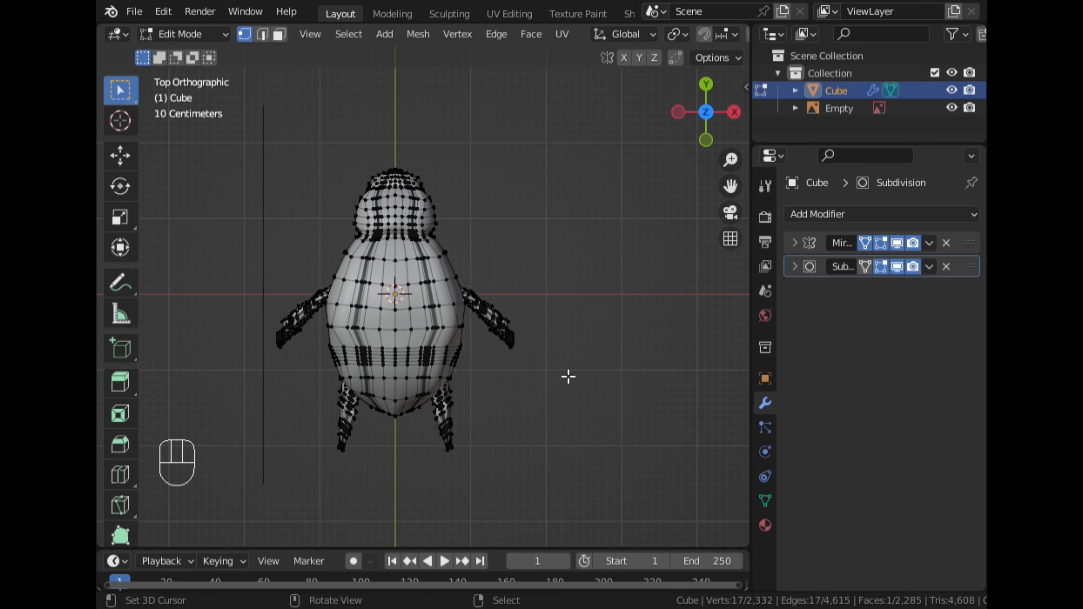
pyautogui.moveTo(568, 375); pyautogui.dragTo(300, 204, button='middle')
pyautogui.click(695, 113)
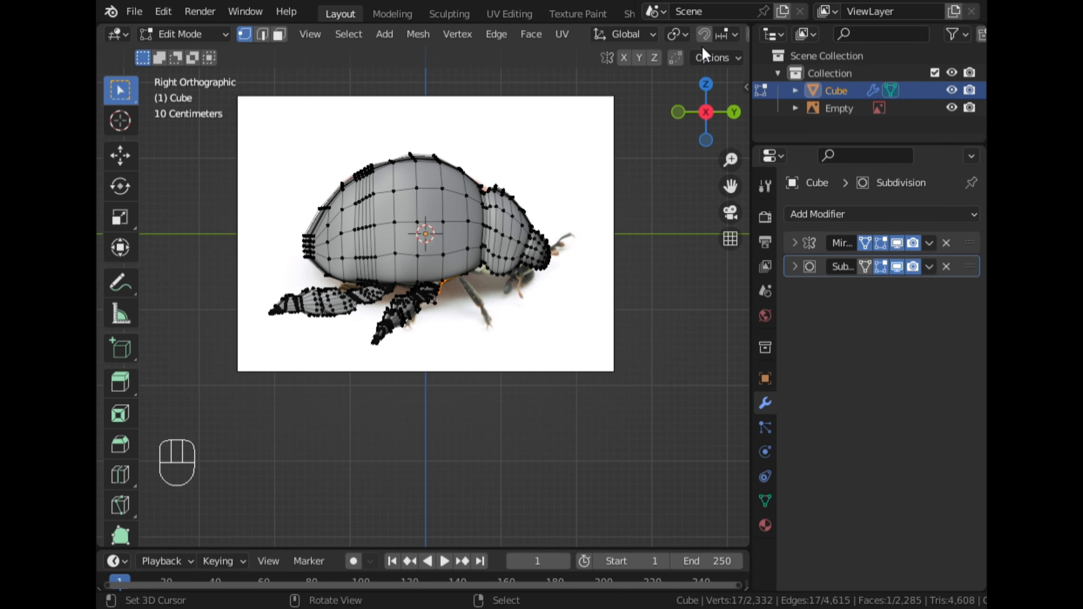
pyautogui.scroll(-5, 699, 42)
pyautogui.scroll(-4, 694, 41)
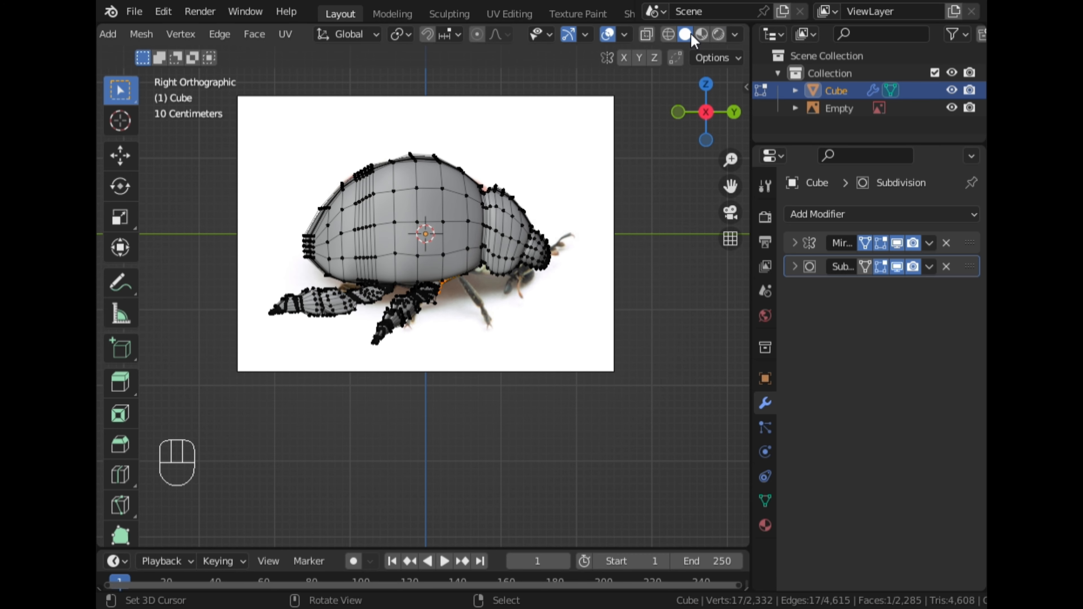
pyautogui.click(647, 34)
pyautogui.scroll(3, 419, 345)
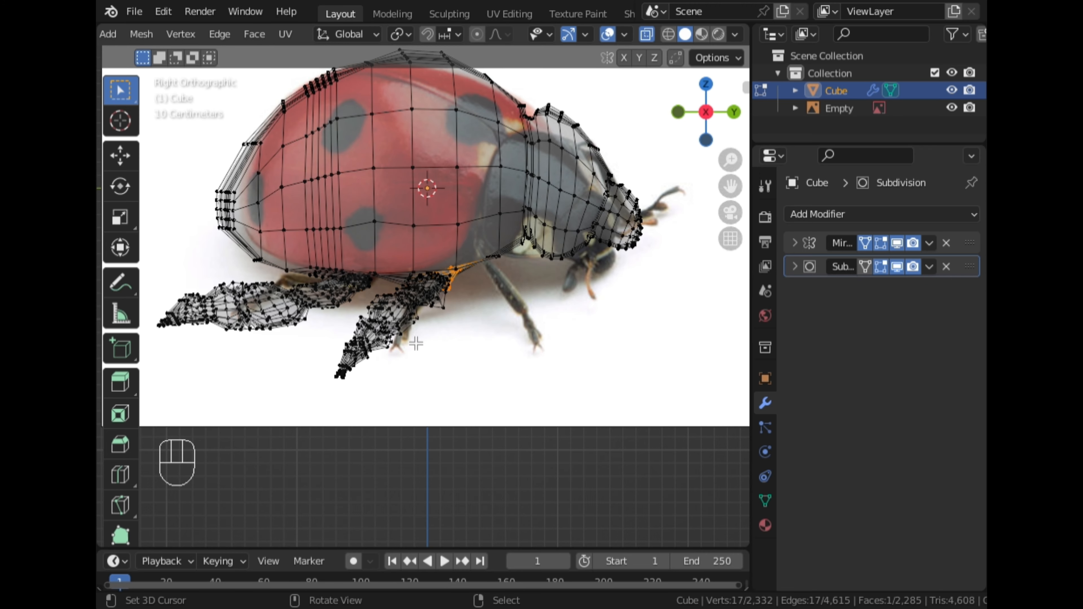
# Circle-select the vertices of the front leg on both sides, deselecting the body vertices around the joint
pyautogui.press('c')
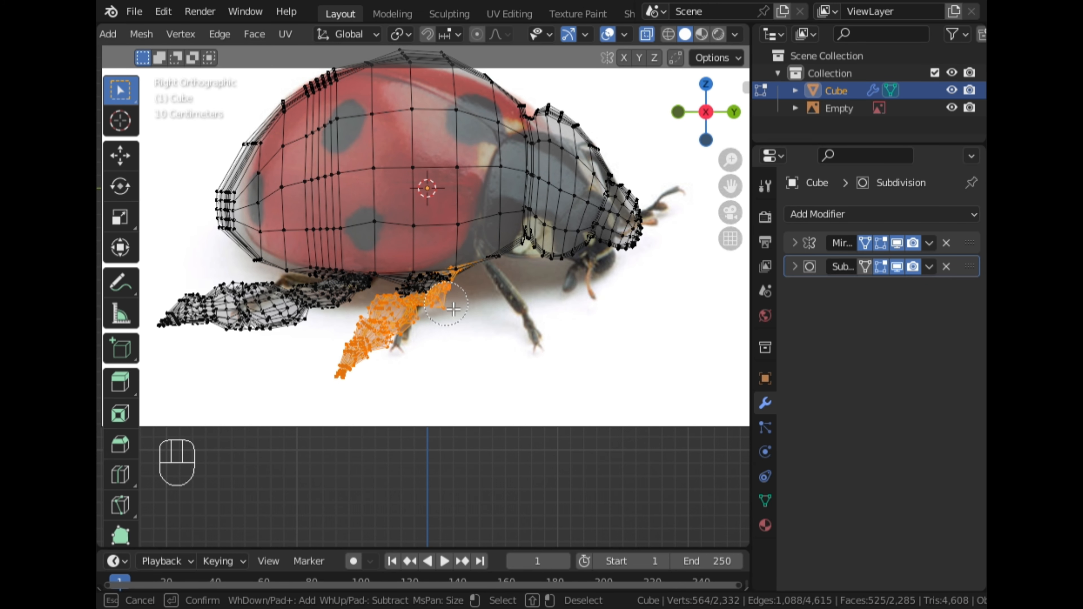
pyautogui.moveTo(427, 297); pyautogui.dragTo(417, 306)
pyautogui.press('Escape')
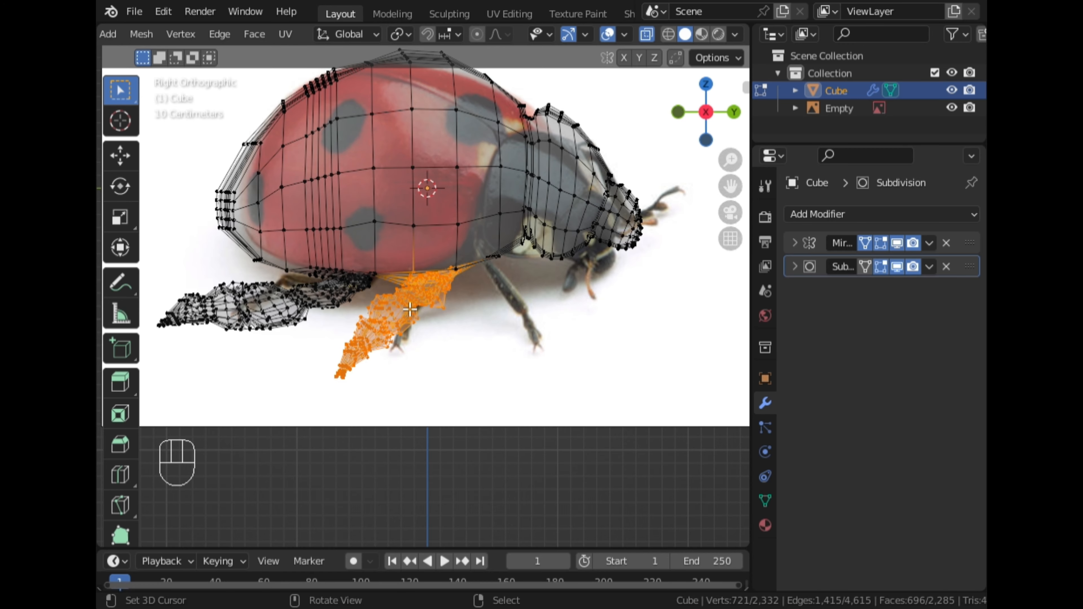
pyautogui.moveTo(392, 301); pyautogui.dragTo(495, 217, button='middle')
pyautogui.click(647, 34)
pyautogui.press('c')
pyautogui.keyDown('shift'); pyautogui.moveTo(413, 262); pyautogui.dragTo(391, 266); pyautogui.keyUp('shift')
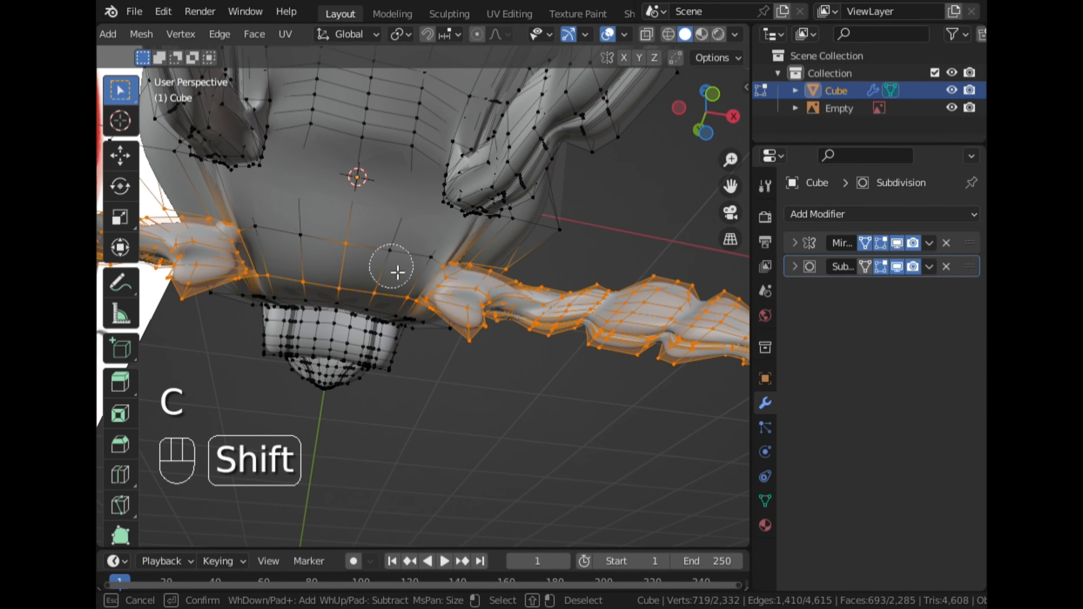
pyautogui.keyDown('shift'); pyautogui.click(335, 301); pyautogui.keyUp('shift')
pyautogui.press('Escape')
pyautogui.moveTo(334, 302); pyautogui.dragTo(533, 159, button='middle')
pyautogui.press('c')
pyautogui.press('Escape')
pyautogui.press('c')
pyautogui.keyDown('shift'); pyautogui.moveTo(502, 158); pyautogui.dragTo(367, 234); pyautogui.keyUp('shift')
pyautogui.press('Escape')
pyautogui.moveTo(368, 234); pyautogui.dragTo(533, 192, button='middle')
pyautogui.press('c')
pyautogui.click(315, 242)
pyautogui.press('Escape')
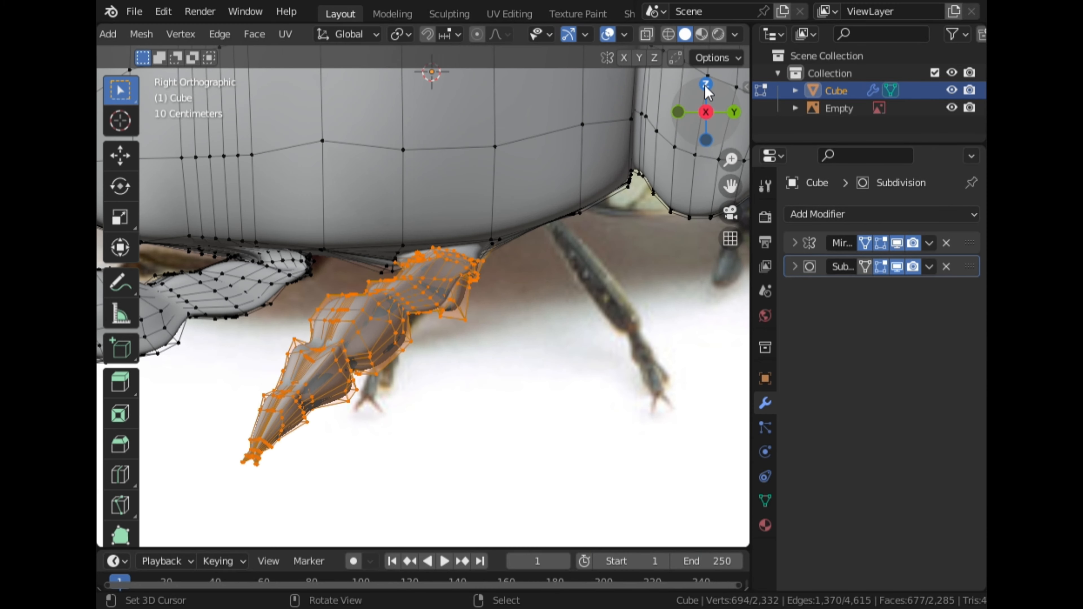
# Duplicate the selected front legs in top view and rotate the copies forward toward the head
pyautogui.press('KP_7')
pyautogui.click(648, 36)
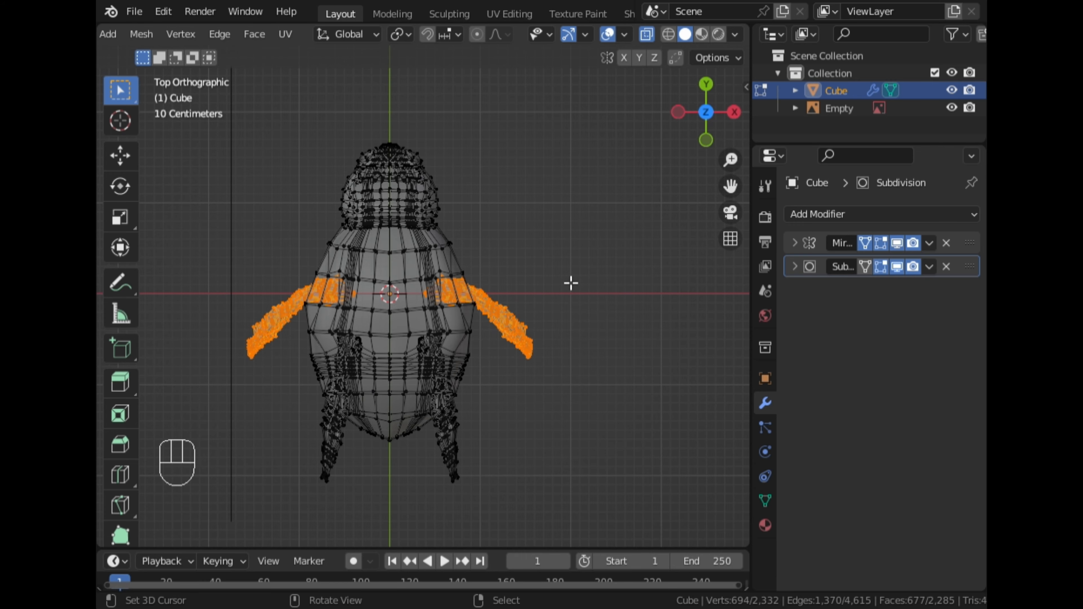
pyautogui.hotkey('shift', 'd')
pyautogui.click(631, 232)
pyautogui.press('r')
pyautogui.click(643, 95)
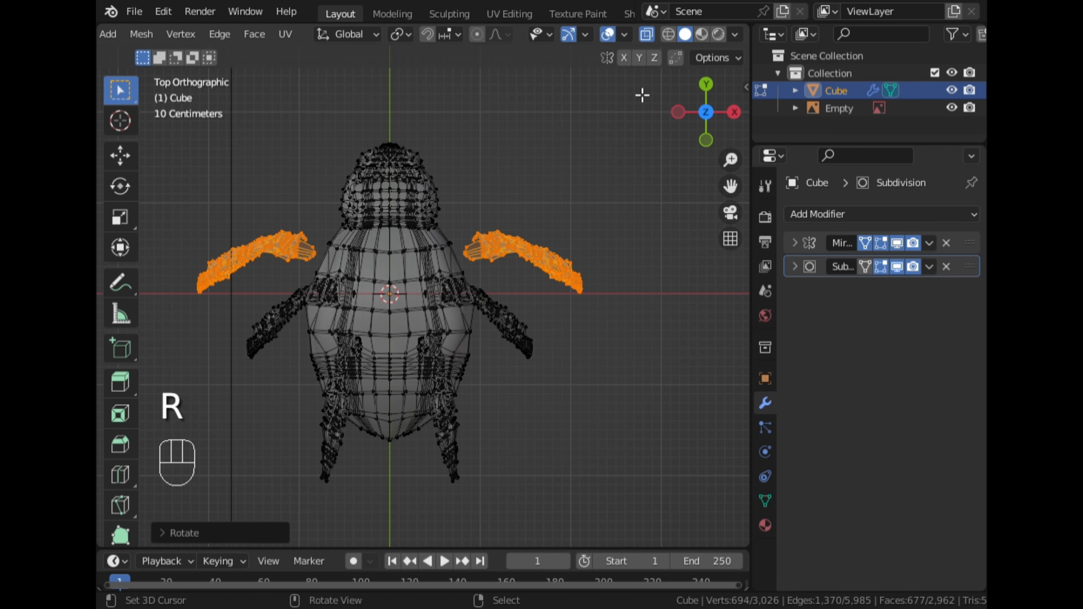
# Rotate the duplicated legs in side view with the Rotate tool to angle them like the reference leg
pyautogui.click(647, 36)
pyautogui.moveTo(597, 193); pyautogui.dragTo(491, 117, button='middle')
pyautogui.click(710, 124)
pyautogui.click(117, 196)
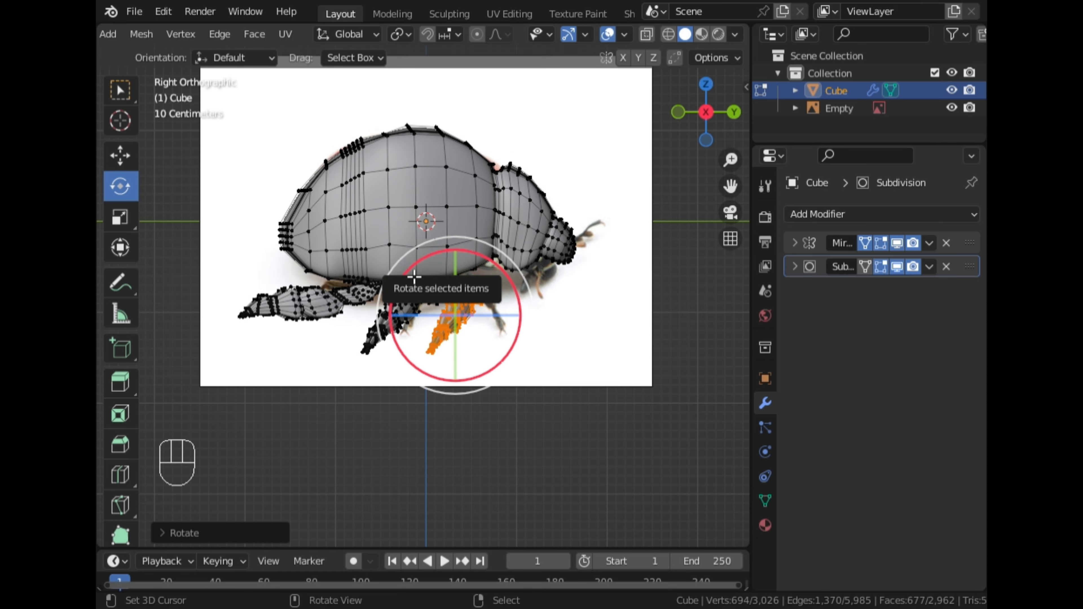
pyautogui.moveTo(414, 277); pyautogui.dragTo(399, 318)
pyautogui.moveTo(474, 314); pyautogui.dragTo(421, 326)
pyautogui.click(184, 534)
pyautogui.moveTo(318, 451); pyautogui.dragTo(321, 451)
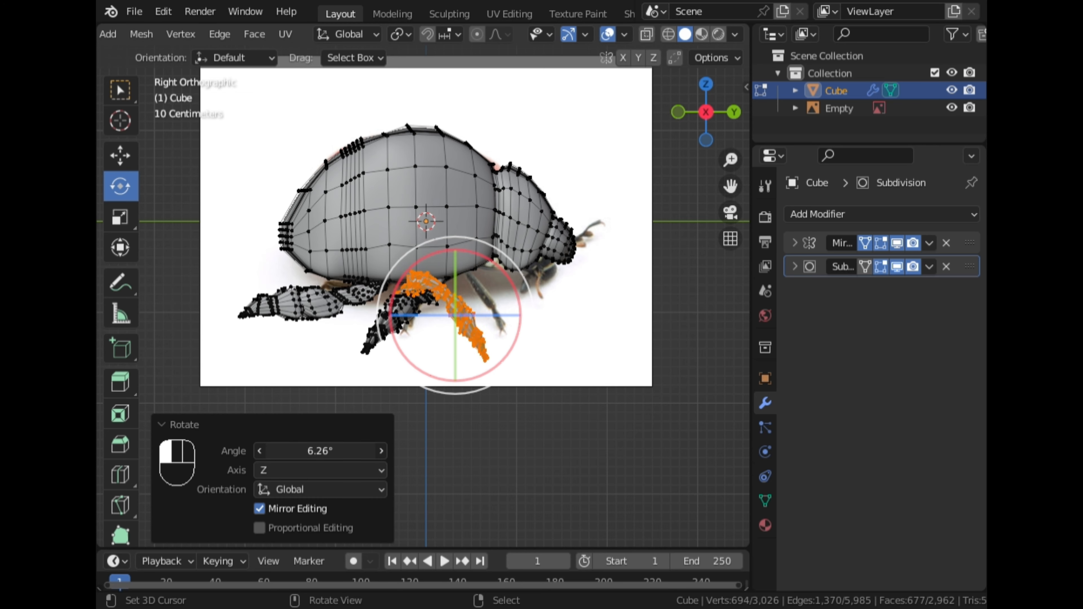
pyautogui.click(168, 424)
pyautogui.moveTo(469, 303); pyautogui.dragTo(495, 318, button='middle')
# Check the duplicated legs in Object Mode, then return to Edit Mode
pyautogui.press('Tab')
pyautogui.scroll(2, 348, 315)
pyautogui.click(735, 115)
pyautogui.scroll(-4, 473, 298)
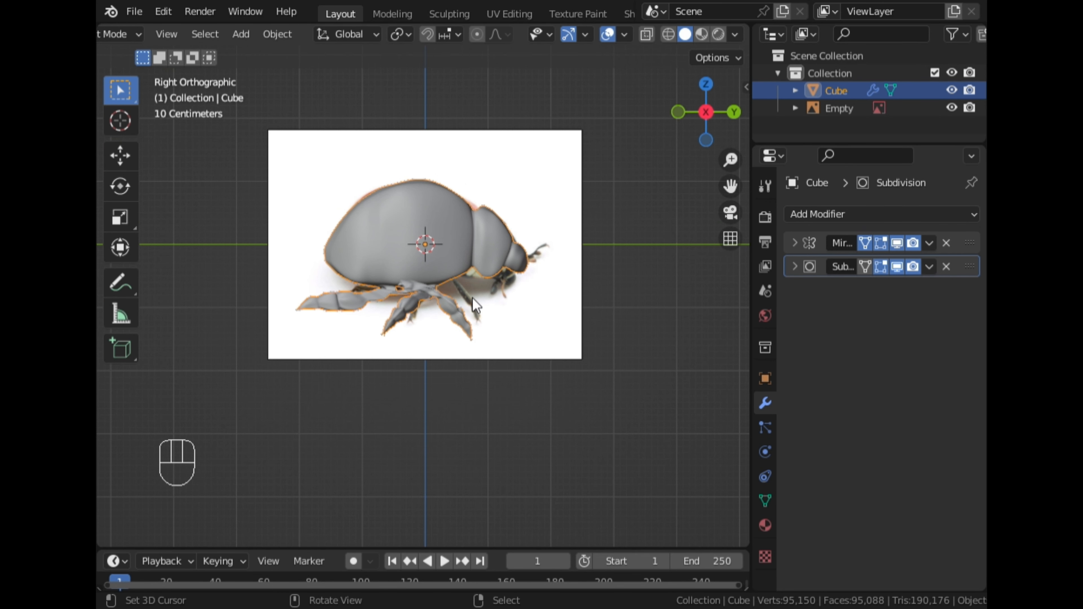
pyautogui.scroll(2, 426, 297)
pyautogui.press('Tab')
# Move the duplicated legs along Y toward the head, then scale and rotate them to fit the reference's front leg
pyautogui.click(125, 158)
pyautogui.press('g')
pyautogui.press('y')
pyautogui.click(541, 438)
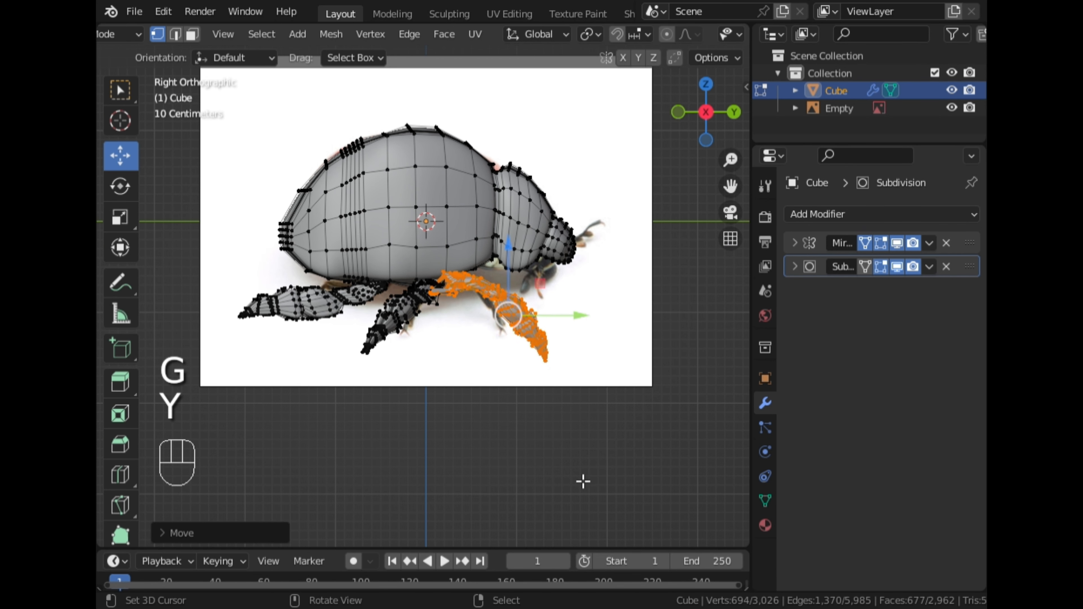
pyautogui.press('s')
pyautogui.click(537, 429)
pyautogui.press('r')
pyautogui.click(638, 432)
pyautogui.scroll(4, 653, 237)
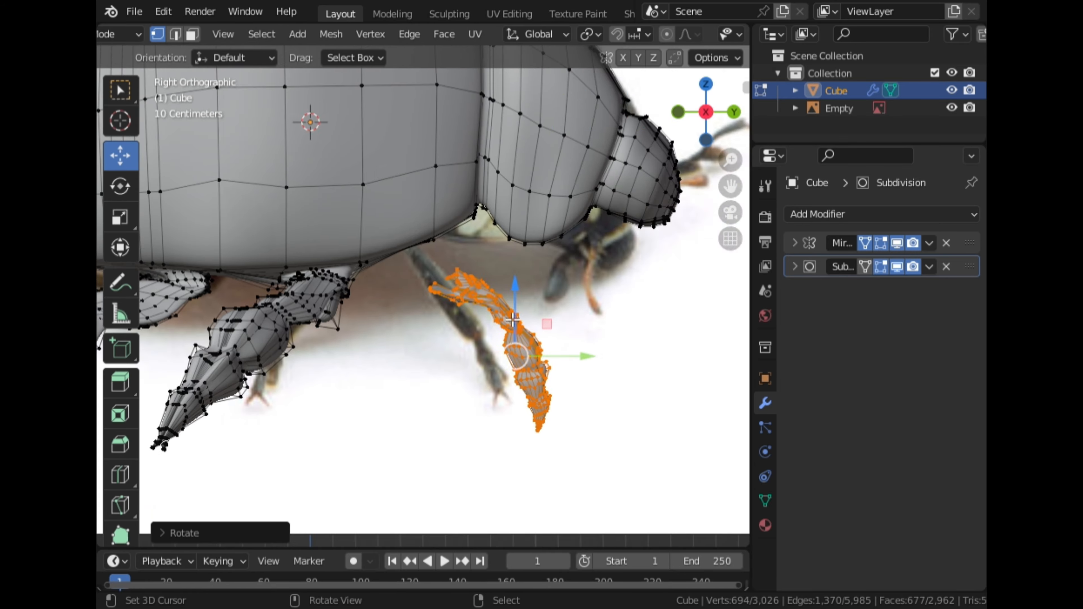
pyautogui.moveTo(515, 358); pyautogui.dragTo(606, 337, button='middle')
# Isolate the mesh in local view and delete stray vertices at the top of the duplicated leg
pyautogui.press('/')
pyautogui.moveTo(730, 194); pyautogui.dragTo(442, 140)
pyautogui.scroll(4, 448, 282)
pyautogui.moveTo(450, 282); pyautogui.dragTo(527, 301, button='middle')
pyautogui.scroll(5, 528, 367)
pyautogui.rightClick(470, 373)
pyautogui.moveTo(472, 373); pyautogui.dragTo(439, 358, button='middle')
pyautogui.keyDown('alt'); pyautogui.rightClick(383, 390); pyautogui.keyUp('alt')
pyautogui.press('x')
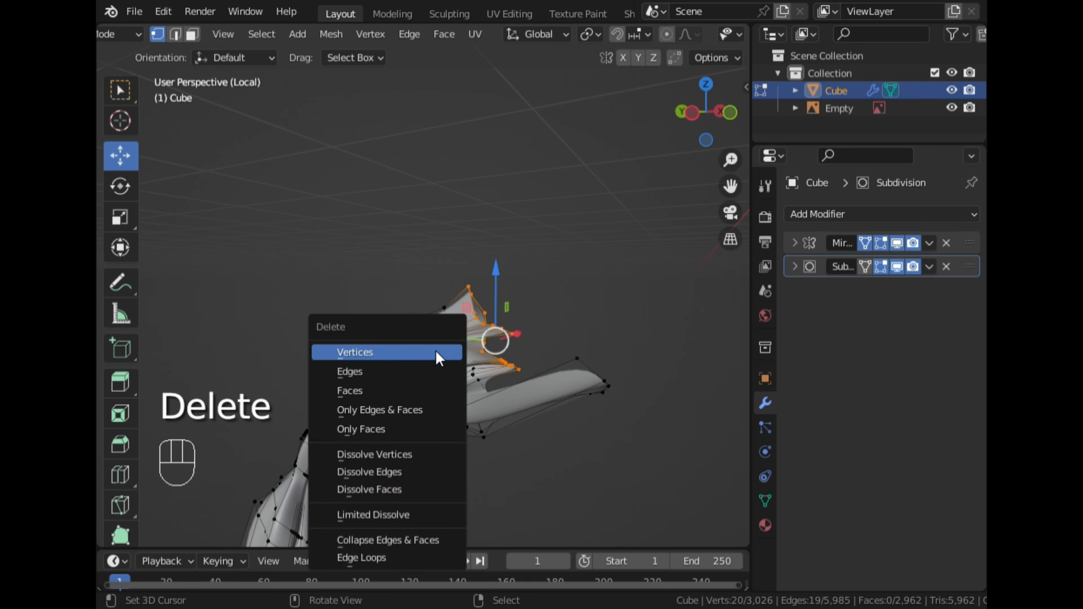
pyautogui.click(438, 358)
# Delete further vertices from the duplicated leg's upper joint area
pyautogui.moveTo(545, 326); pyautogui.dragTo(547, 350, button='middle')
pyautogui.keyDown('ctrl'); pyautogui.rightClick(410, 166); pyautogui.keyUp('ctrl')
pyautogui.press('x')
pyautogui.moveTo(412, 170); pyautogui.dragTo(473, 287, button='middle')
pyautogui.click(480, 217)
pyautogui.keyDown('alt'); pyautogui.rightClick(509, 323); pyautogui.keyUp('alt')
pyautogui.press('x')
pyautogui.click(510, 319)
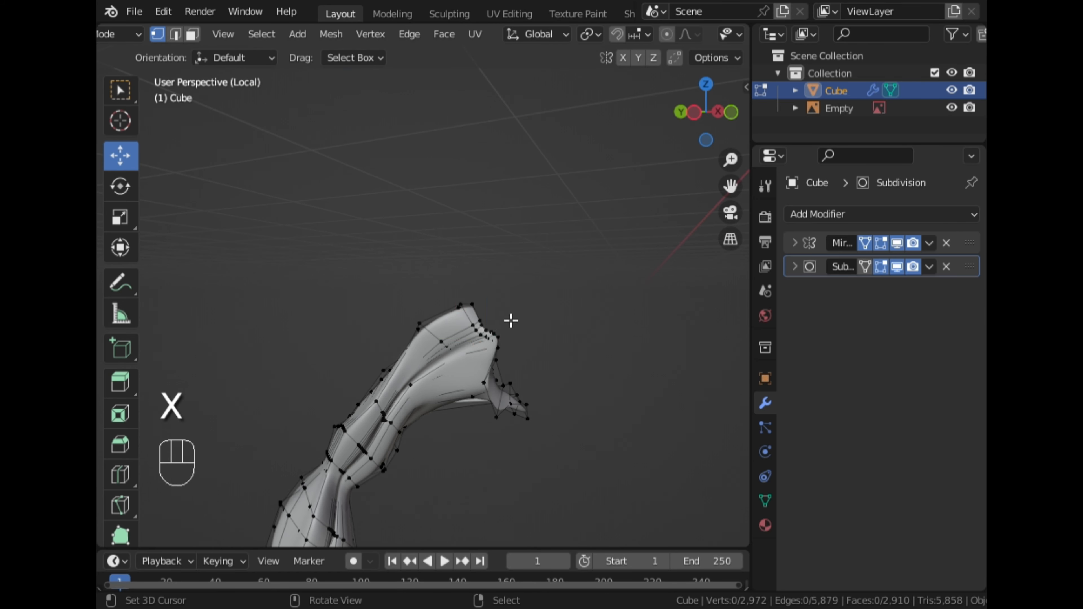
# Box-select and delete another group of vertices on the duplicated leg
pyautogui.keyDown('alt'); pyautogui.rightClick(495, 344); pyautogui.keyUp('alt')
pyautogui.rightClick(308, 478)
pyautogui.moveTo(503, 347); pyautogui.dragTo(239, 430, button='middle')
pyautogui.keyDown('alt'); pyautogui.rightClick(307, 478); pyautogui.keyUp('alt')
pyautogui.press('x')
pyautogui.click(401, 353)
# Select and delete a leftover vertex at the duplicated leg's upper end
pyautogui.rightClick(331, 395)
pyautogui.keyDown('alt'); pyautogui.rightClick(331, 394); pyautogui.keyUp('alt')
pyautogui.rightClick(246, 414)
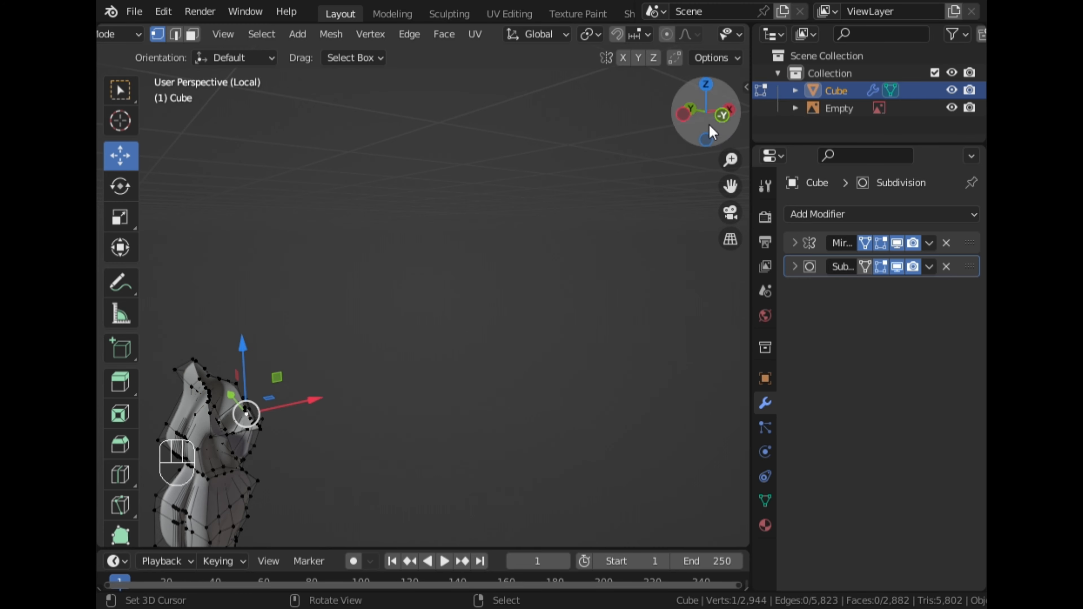
pyautogui.moveTo(730, 186); pyautogui.dragTo(943, 110)
pyautogui.moveTo(528, 294); pyautogui.dragTo(435, 295, button='middle')
pyautogui.moveTo(731, 186); pyautogui.dragTo(968, 107)
pyautogui.scroll(4, 503, 277)
pyautogui.moveTo(503, 277); pyautogui.dragTo(391, 293, button='middle')
pyautogui.keyDown('ctrl'); pyautogui.rightClick(430, 246); pyautogui.keyUp('ctrl')
pyautogui.press('x')
pyautogui.click(484, 287)
# Toggle X-ray and delete another stray vertex from the duplicated leg in side view
pyautogui.scroll(-5, 490, 329)
pyautogui.moveTo(490, 329); pyautogui.dragTo(400, 335, button='middle')
pyautogui.click(706, 112)
pyautogui.moveTo(731, 187); pyautogui.dragTo(887, 211)
pyautogui.scroll(5, 640, 180)
pyautogui.scroll(-5, 653, 38)
pyautogui.click(647, 34)
pyautogui.scroll(4, 714, 285)
pyautogui.rightClick(596, 274)
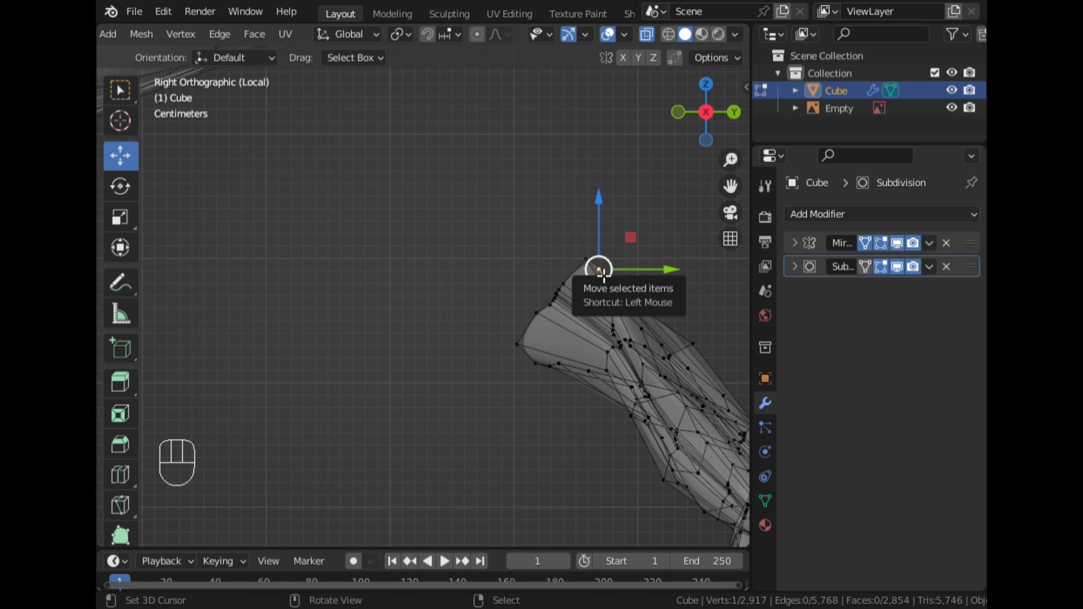
pyautogui.keyDown('alt'); pyautogui.rightClick(603, 273); pyautogui.keyUp('alt')
pyautogui.press('x')
pyautogui.click(603, 303)
# Select the linked leg part, invert the selection and delete vertices
pyautogui.scroll(-6, 542, 350)
pyautogui.moveTo(543, 350); pyautogui.dragTo(503, 406, button='middle')
pyautogui.click(718, 109)
pyautogui.scroll(3, 510, 320)
pyautogui.click(647, 35)
pyautogui.scroll(-4, 585, 208)
pyautogui.rightClick(390, 404)
pyautogui.press('l')
pyautogui.press('l')
pyautogui.hotkey('ctrl', 'i')
pyautogui.press('x')
pyautogui.click(411, 193)
# Delete the remaining connecting vertices between the separated leg pieces
pyautogui.scroll(2, 420, 326)
pyautogui.keyDown('alt'); pyautogui.rightClick(404, 349); pyautogui.keyUp('alt')
pyautogui.press('x')
pyautogui.click(398, 337)
pyautogui.click(542, 360)
pyautogui.press('l')
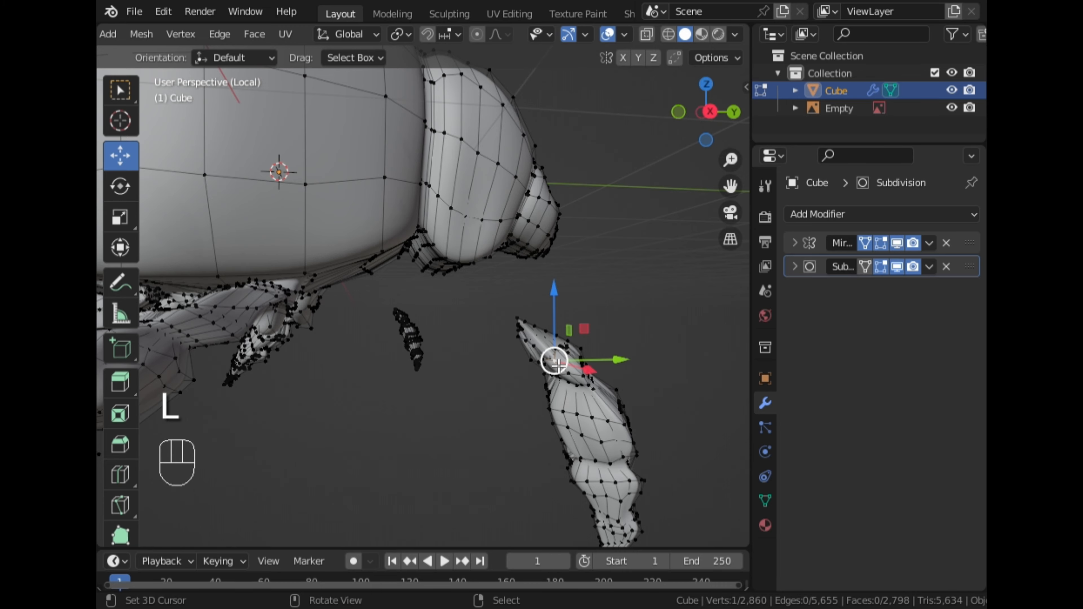
pyautogui.keyDown('alt'); pyautogui.rightClick(551, 364); pyautogui.keyUp('alt')
pyautogui.press('x')
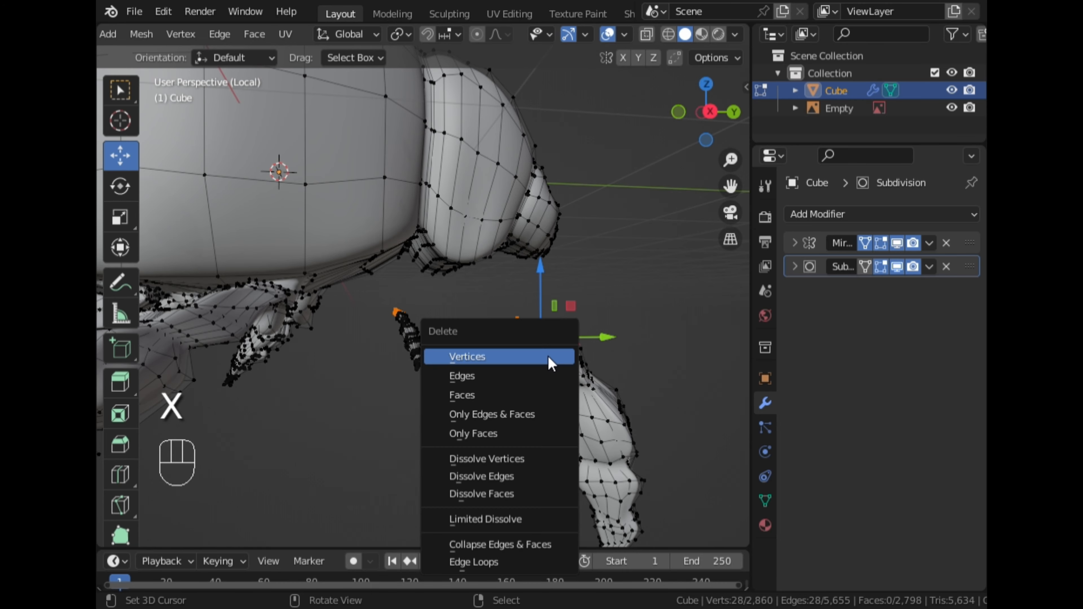
pyautogui.click(551, 362)
# Delete the selected connecting vertices and scale the separated leg piece about 1.95 times along Z
pyautogui.moveTo(554, 361); pyautogui.dragTo(642, 356, button='middle')
pyautogui.click(691, 113)
pyautogui.press('l')
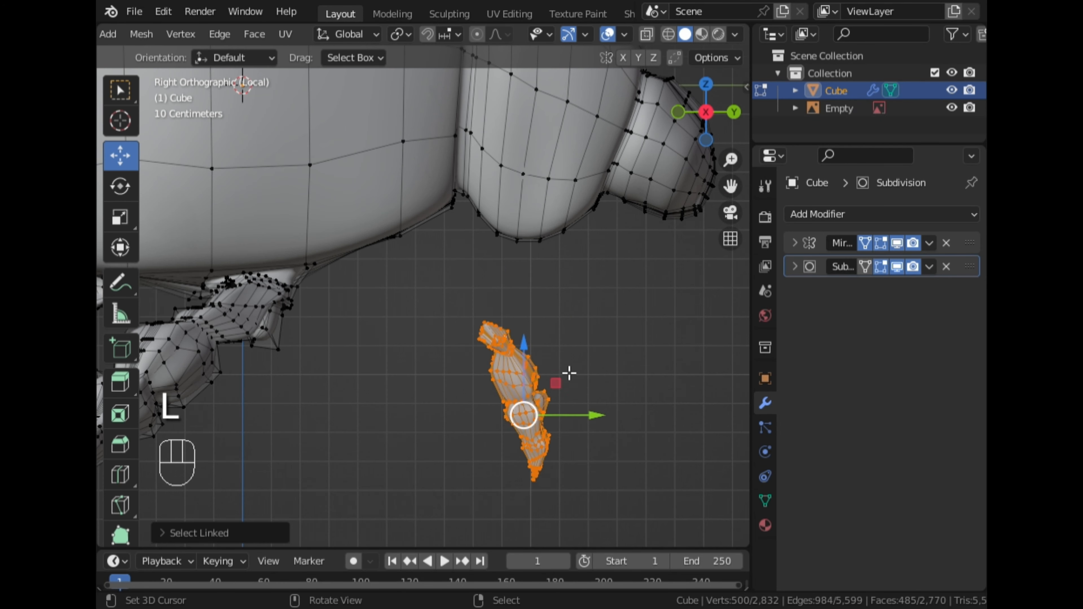
pyautogui.scroll(-3, 595, 373)
pyautogui.press('s')
pyautogui.click(552, 404)
pyautogui.press('s')
pyautogui.press('z')
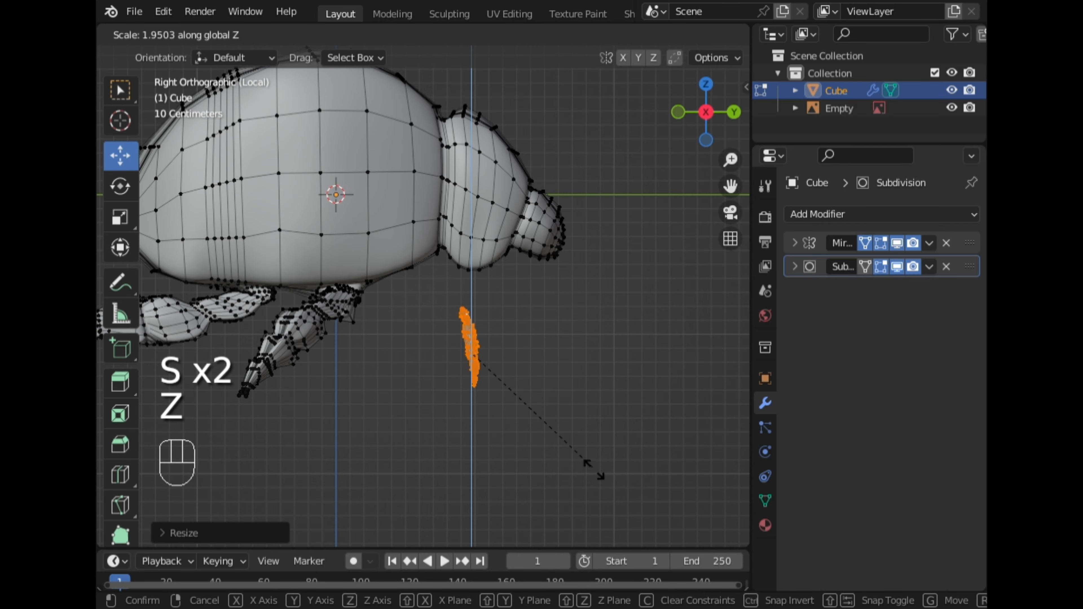
pyautogui.click(617, 501)
# Scale the leg piece along Y and about 1.17 times along X
pyautogui.moveTo(617, 501); pyautogui.dragTo(414, 424, button='middle')
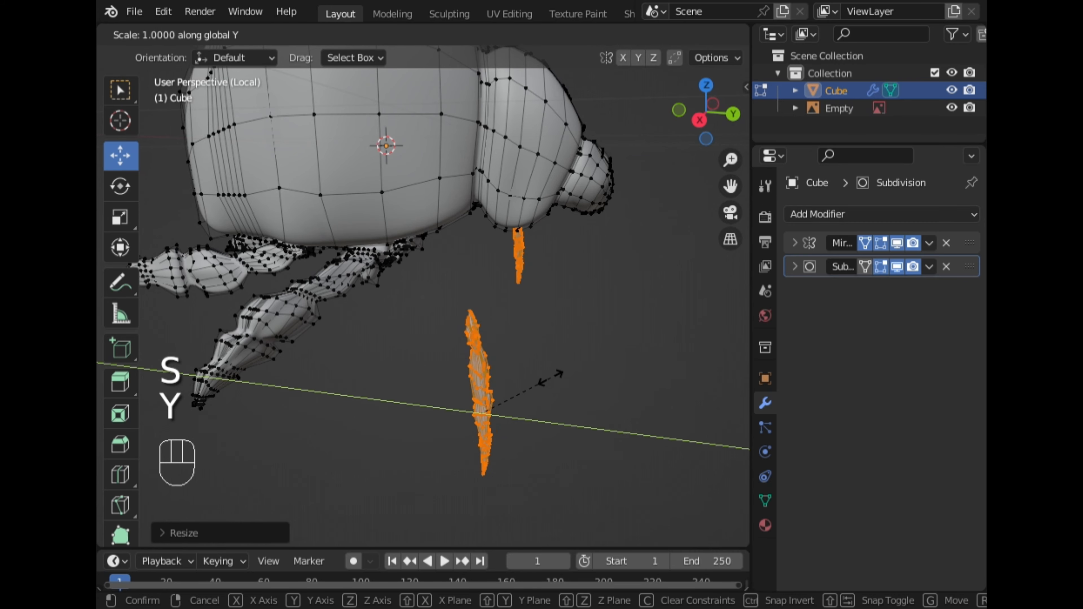
pyautogui.click(589, 392)
pyautogui.moveTo(590, 392); pyautogui.dragTo(568, 421, button='middle')
pyautogui.press('s')
pyautogui.press('x')
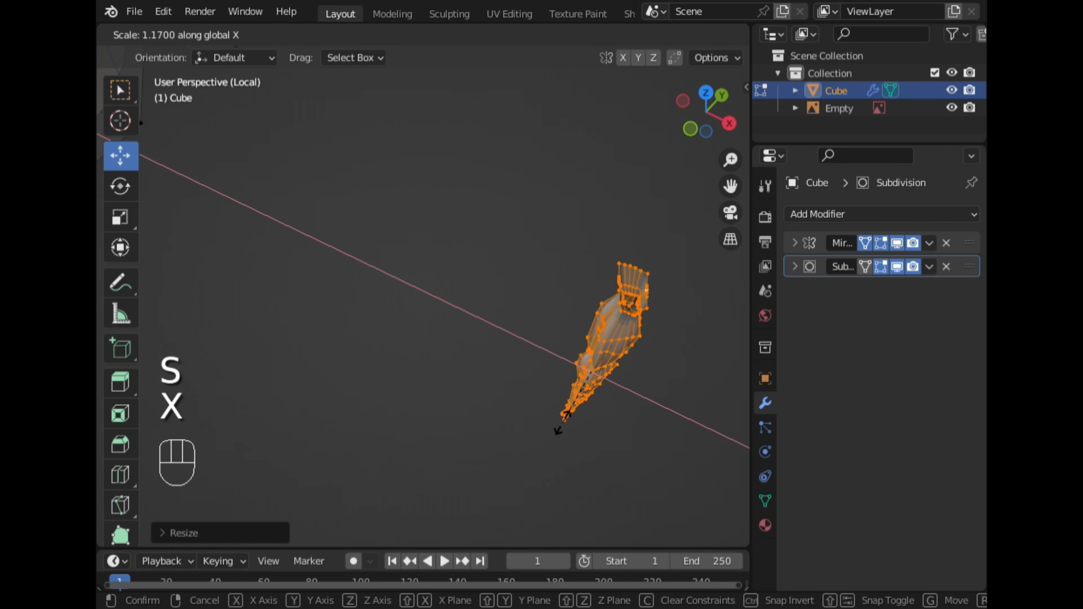
pyautogui.click(563, 422)
# Rotate and move the leg piece under the thorax to line up with the front leg in the reference
pyautogui.press('KP_3')
pyautogui.press('/')
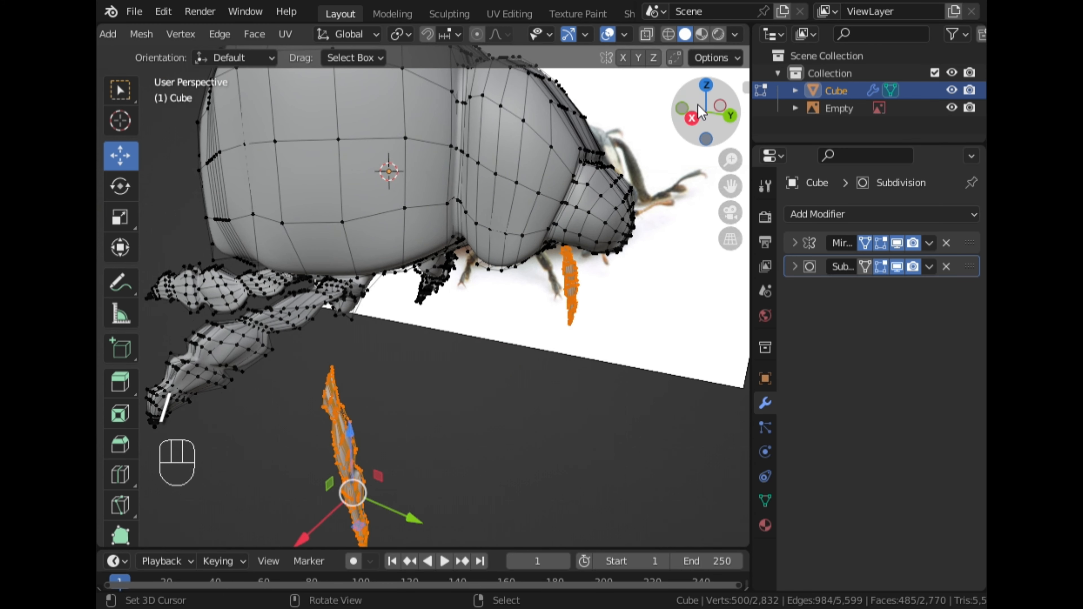
pyautogui.click(692, 114)
pyautogui.press('r')
pyautogui.click(595, 206)
pyautogui.press('g')
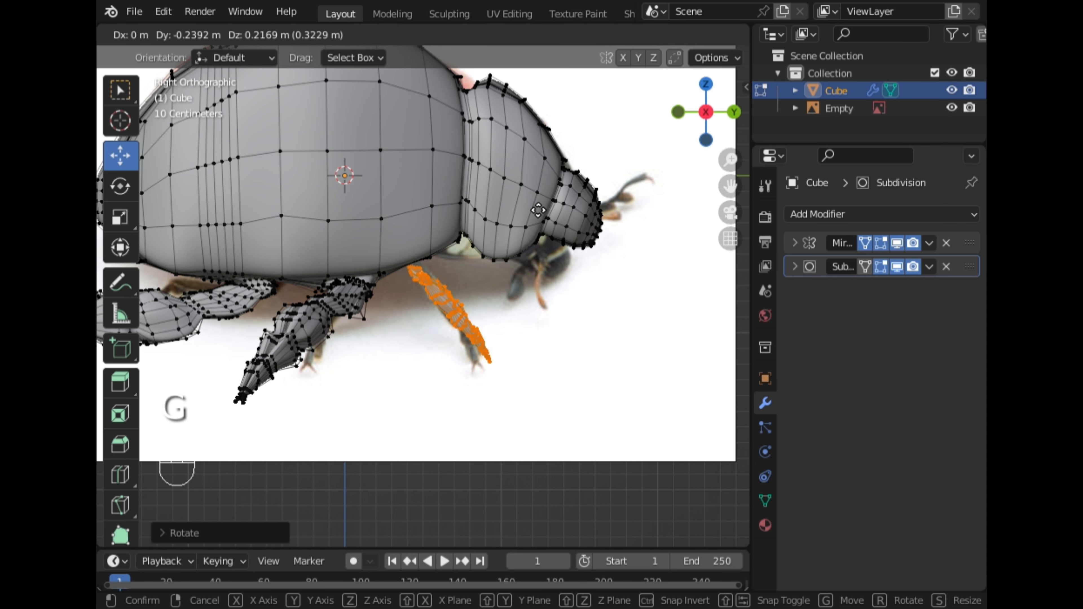
pyautogui.click(550, 317)
pyautogui.press('r')
pyautogui.press('g')
pyautogui.click(553, 327)
pyautogui.moveTo(482, 367); pyautogui.dragTo(386, 350, button='middle')
# Select the top vertex ring of the leg piece and scale it uniformly
pyautogui.click(690, 113)
pyautogui.moveTo(486, 247); pyautogui.dragTo(544, 275, button='middle')
pyautogui.scroll(3, 544, 274)
pyautogui.press('KP_Decimal')
pyautogui.hotkey('alt', 'a')
pyautogui.moveTo(526, 318); pyautogui.dragTo(509, 384, button='middle')
pyautogui.rightClick(383, 206)
pyautogui.press('s')
pyautogui.click(507, 213)
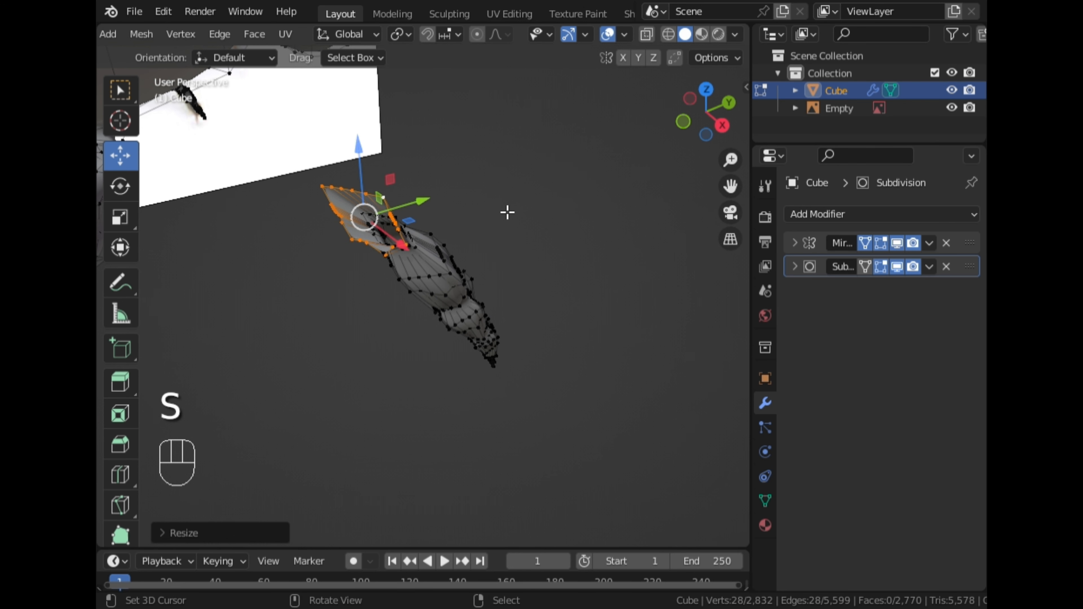
# Scale the top ring further along X and uniformly
pyautogui.press('s')
pyautogui.press('x')
pyautogui.click(400, 217)
pyautogui.press('s')
pyautogui.press('x')
pyautogui.press('s')
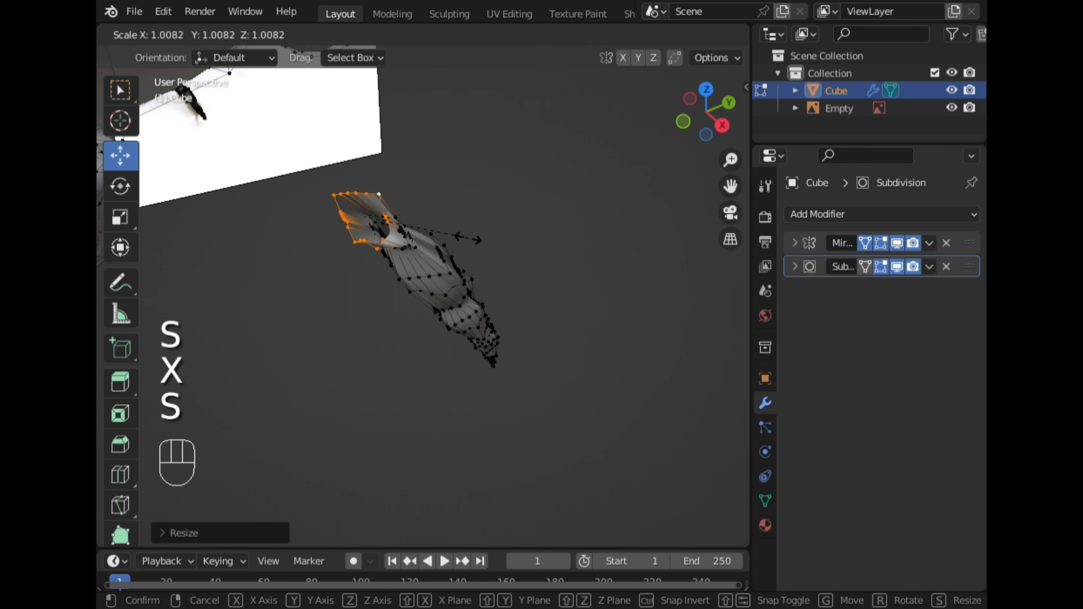
pyautogui.click(515, 251)
pyautogui.moveTo(515, 252); pyautogui.dragTo(561, 336, button='middle')
# Add more vertices to the top selection and scale them along X
pyautogui.scroll(5, 550, 329)
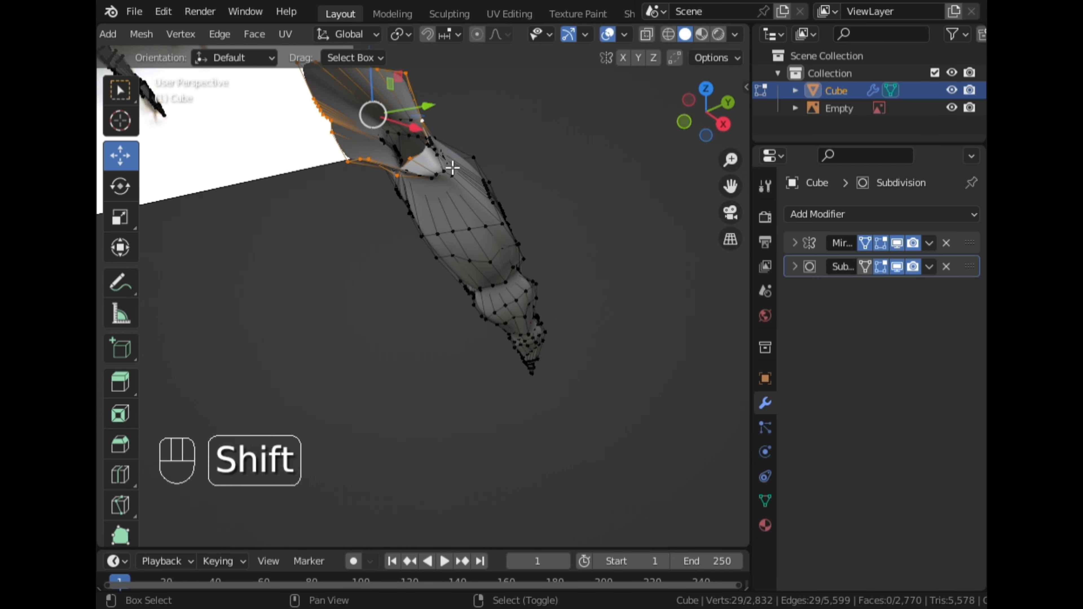
pyautogui.keyDown('shift'); pyautogui.moveTo(448, 165); pyautogui.dragTo(516, 192, button='middle'); pyautogui.keyUp('shift')
pyautogui.keyDown('ctrl'); pyautogui.rightClick(608, 195); pyautogui.keyUp('ctrl')
pyautogui.moveTo(608, 196); pyautogui.dragTo(591, 273, button='middle')
pyautogui.keyDown('shift'); pyautogui.rightClick(591, 276); pyautogui.keyUp('shift')
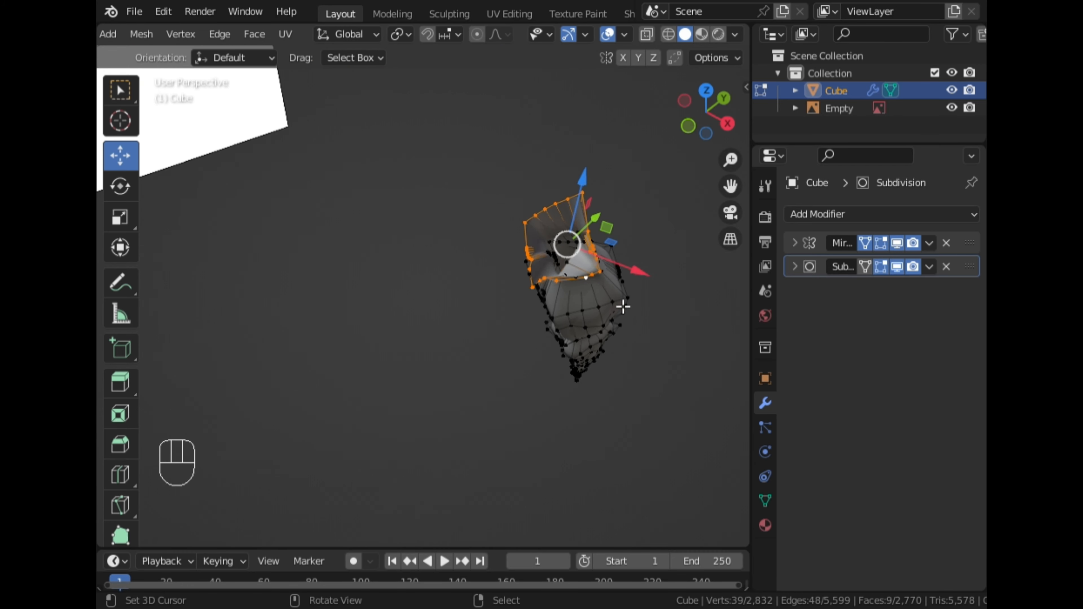
pyautogui.press('s')
pyautogui.press('x')
pyautogui.click(633, 311)
# Undo the last three changes to the leg's top
pyautogui.moveTo(633, 312); pyautogui.dragTo(503, 292, button='middle')
pyautogui.press('KP_3')
pyautogui.scroll(3, 478, 243)
pyautogui.keyDown('shift'); pyautogui.moveTo(329, 98); pyautogui.dragTo(373, 306, button='middle'); pyautogui.keyUp('shift')
pyautogui.hotkey('ctrl', 'z')
pyautogui.hotkey('ctrl', 'z')
pyautogui.hotkey('ctrl', 'z')
pyautogui.hotkey('ctrl', 'z')
# Flatten the leg piece's top vertices to 0 along Z
pyautogui.press('l')
pyautogui.moveTo(348, 259); pyautogui.dragTo(554, 393, button='middle')
pyautogui.keyDown('alt'); pyautogui.rightClick(610, 221); pyautogui.keyUp('alt')
pyautogui.scroll(-3, 614, 224)
pyautogui.click(713, 118)
pyautogui.scroll(2, 588, 261)
pyautogui.press('s')
pyautogui.press('z')
pyautogui.press('KP_0')
pyautogui.click(582, 254)
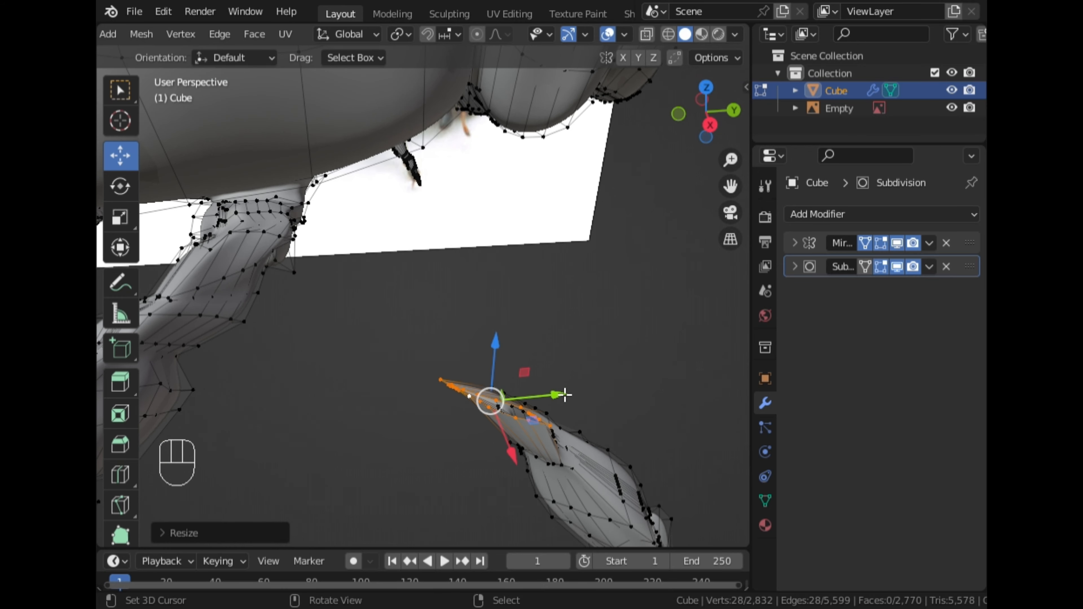
# Scale the flattened top along X and rotate it about Z
pyautogui.press('s')
pyautogui.press('x')
pyautogui.click(580, 395)
pyautogui.press('r')
pyautogui.press('z')
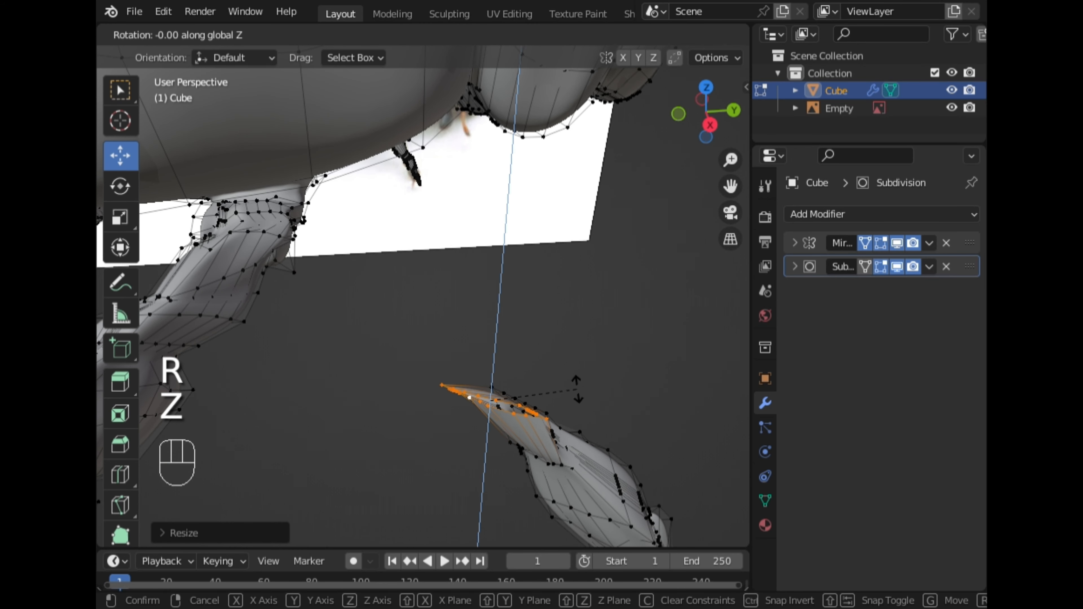
pyautogui.click(548, 415)
# Stretch the top about 3.33 times along Y and rotate it about Z
pyautogui.press('s')
pyautogui.press('y')
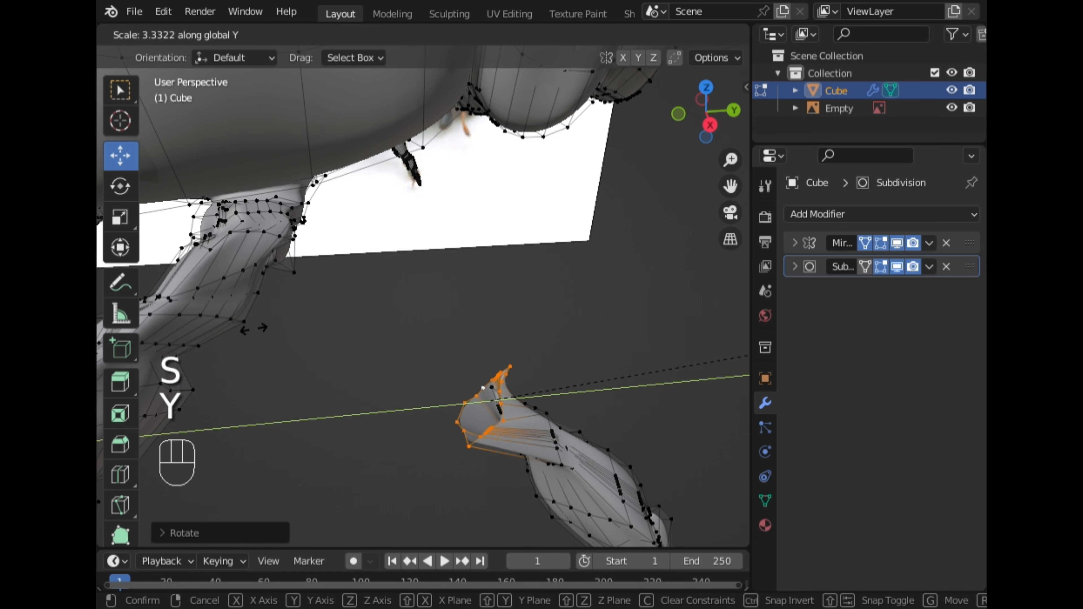
pyautogui.click(765, 325)
pyautogui.press('r')
pyautogui.press('z')
pyautogui.click(764, 324)
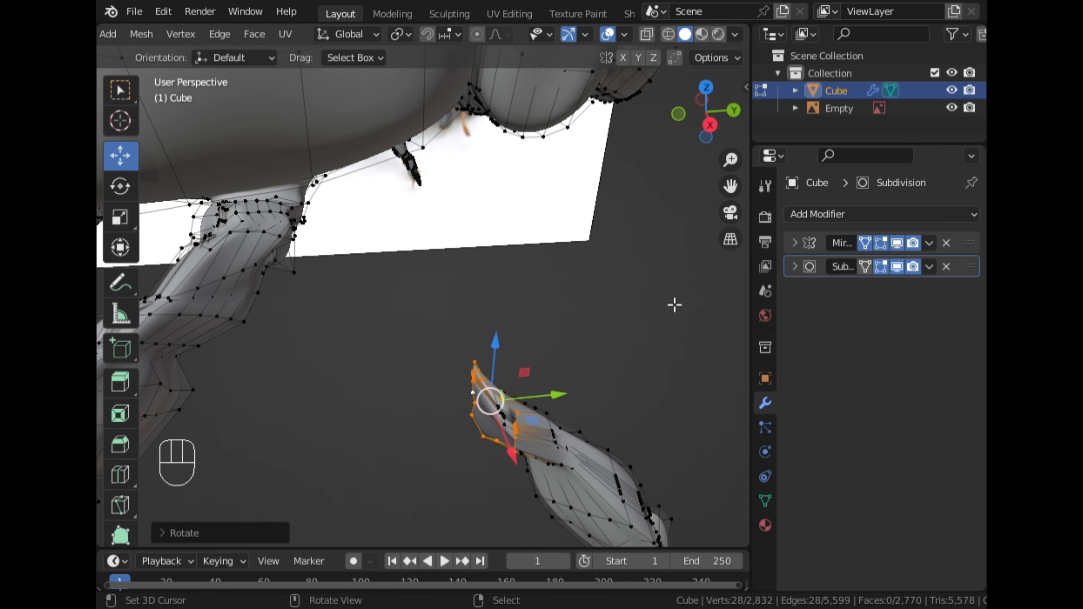
# Scale the top uniformly and along Y to fit the leg's socket
pyautogui.press('s')
pyautogui.click(588, 335)
pyautogui.press('s')
pyautogui.press('y')
pyautogui.click(466, 394)
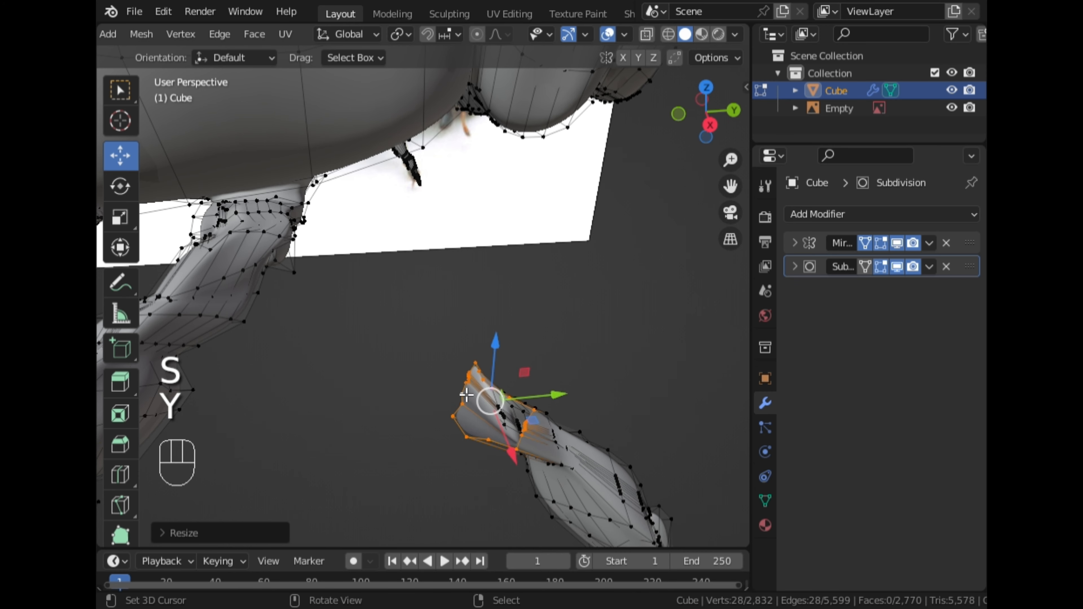
# Flatten selected top vertices to 0 along X and another selection to 0 along Y
pyautogui.keyDown('ctrl'); pyautogui.rightClick(500, 391); pyautogui.keyUp('ctrl')
pyautogui.press('s')
pyautogui.press('x')
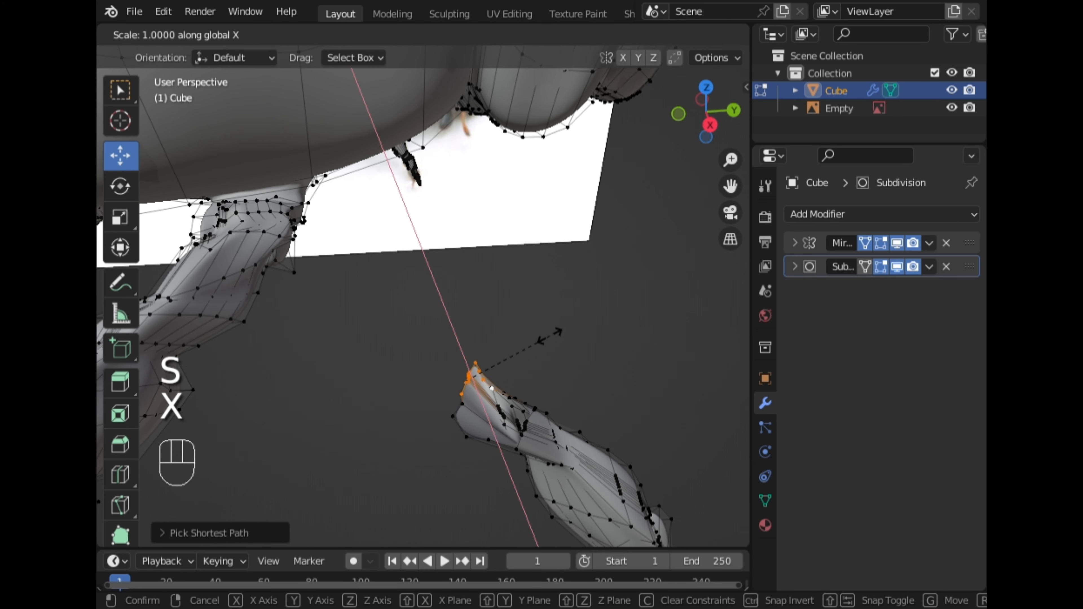
pyautogui.press('KP_0')
pyautogui.click(542, 363)
pyautogui.keyDown('ctrl'); pyautogui.rightClick(469, 436); pyautogui.keyUp('ctrl')
pyautogui.press('s')
pyautogui.press('y')
pyautogui.press('KP_0')
pyautogui.click(516, 369)
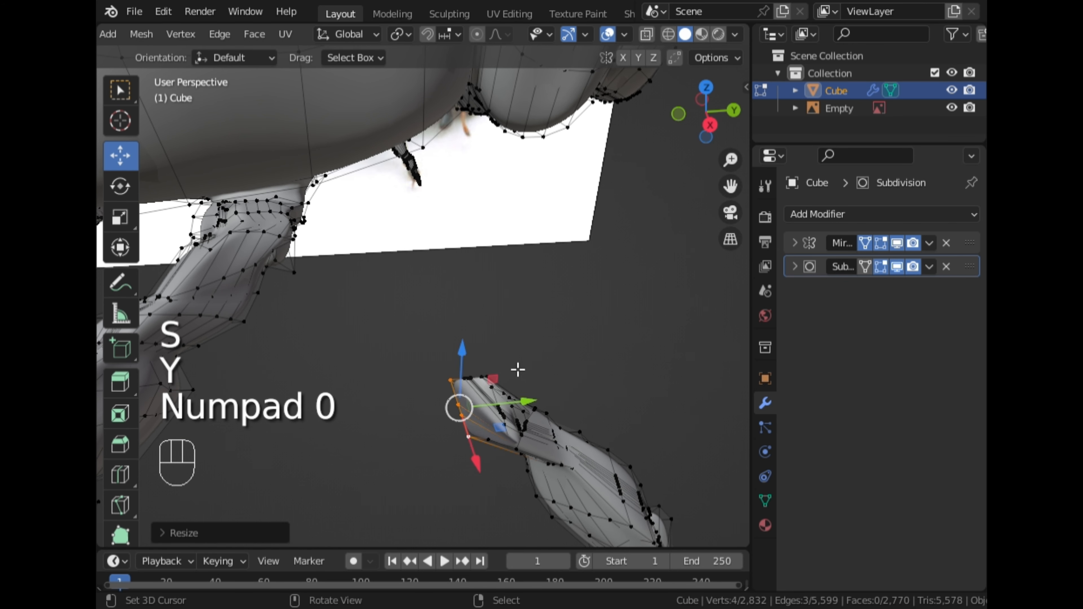
# Select edge vertices of the opening, scale them and flatten them to 0 along X
pyautogui.moveTo(515, 370)
pyautogui.mouseDown(button='middle')
pyautogui.moveTo(515, 324)
pyautogui.moveTo(513, 378)
pyautogui.mouseUp(button='middle')
pyautogui.rightClick(483, 486)
pyautogui.keyDown('ctrl'); pyautogui.rightClick(538, 468); pyautogui.keyUp('ctrl')
pyautogui.press('s')
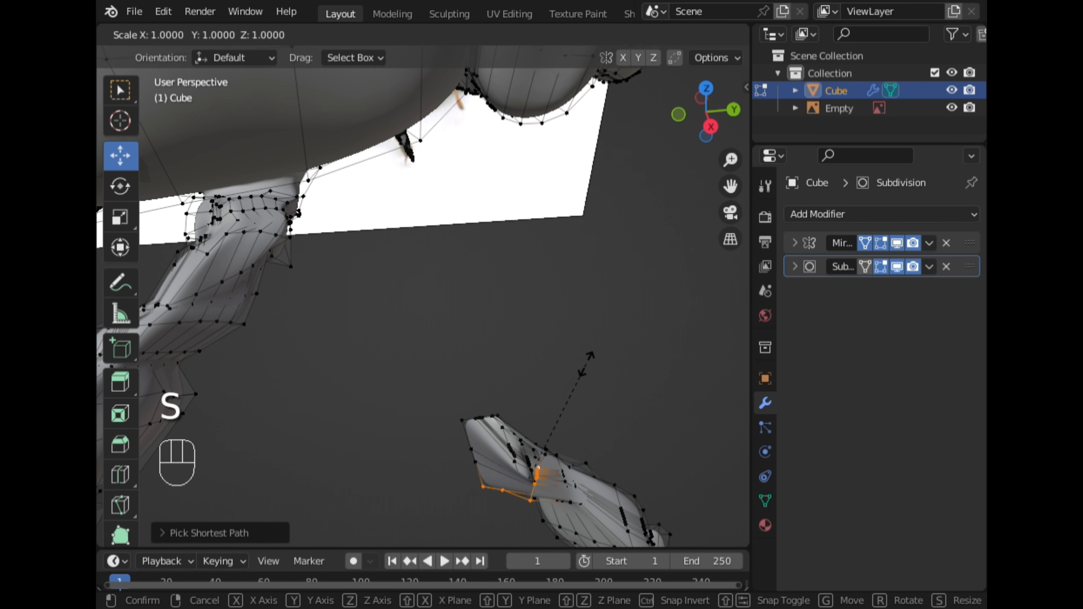
pyautogui.click(591, 354)
pyautogui.press('s')
pyautogui.press('x')
pyautogui.press('KP_0')
pyautogui.click(580, 360)
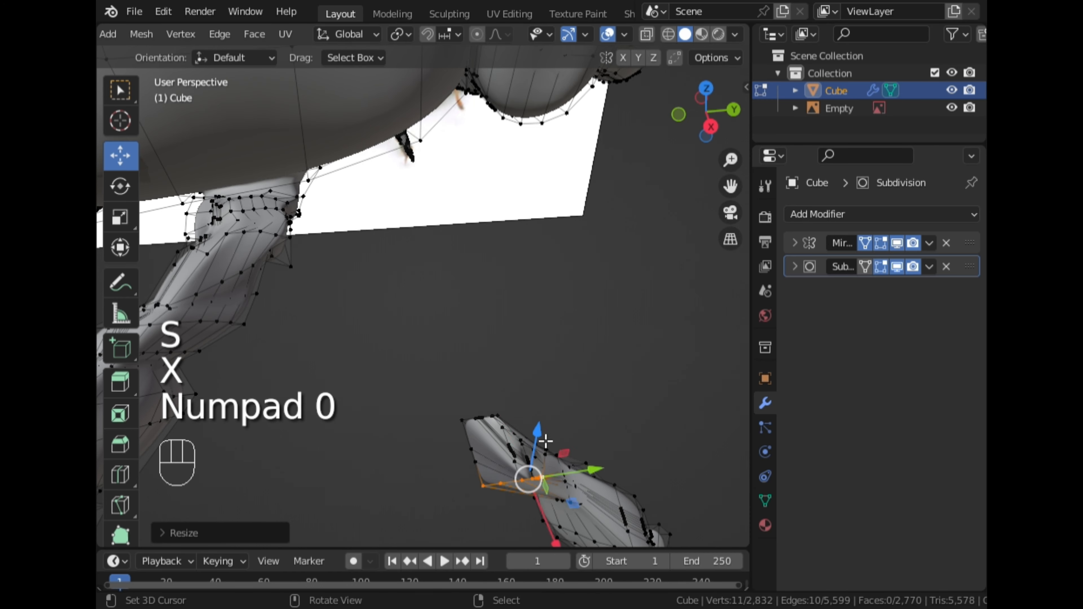
# Select the opposite edge vertices and flatten them to 0 along X and along Y
pyautogui.moveTo(580, 361); pyautogui.dragTo(634, 414, button='middle')
pyautogui.keyDown('ctrl'); pyautogui.rightClick(591, 482); pyautogui.keyUp('ctrl')
pyautogui.moveTo(591, 480); pyautogui.dragTo(634, 467, button='middle')
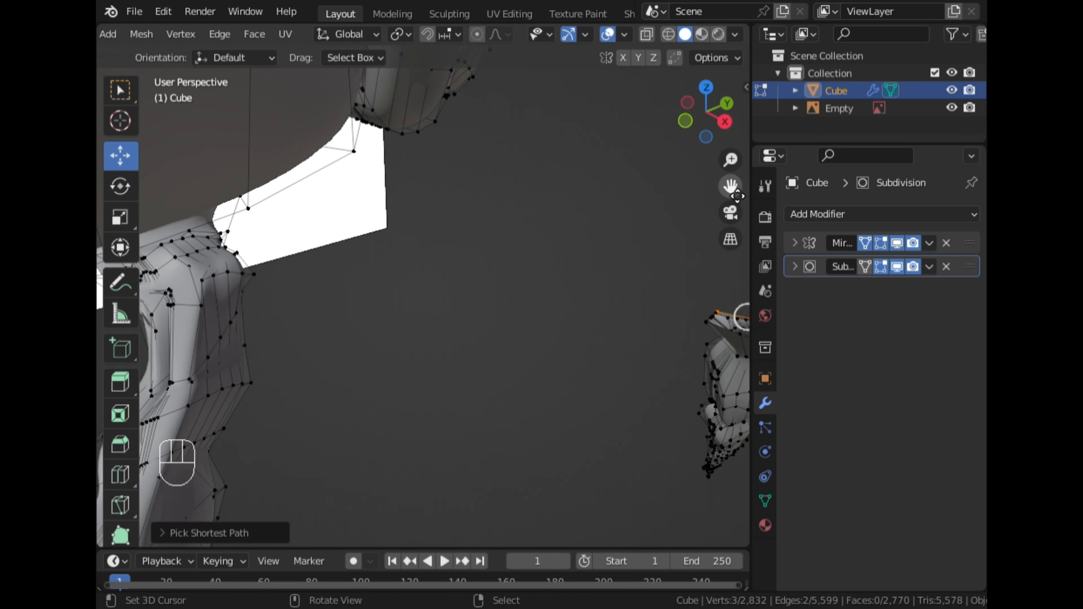
pyautogui.moveTo(458, 341); pyautogui.dragTo(503, 337, button='middle')
pyautogui.scroll(-2, 511, 343)
pyautogui.keyDown('shift'); pyautogui.click(574, 330); pyautogui.keyUp('shift')
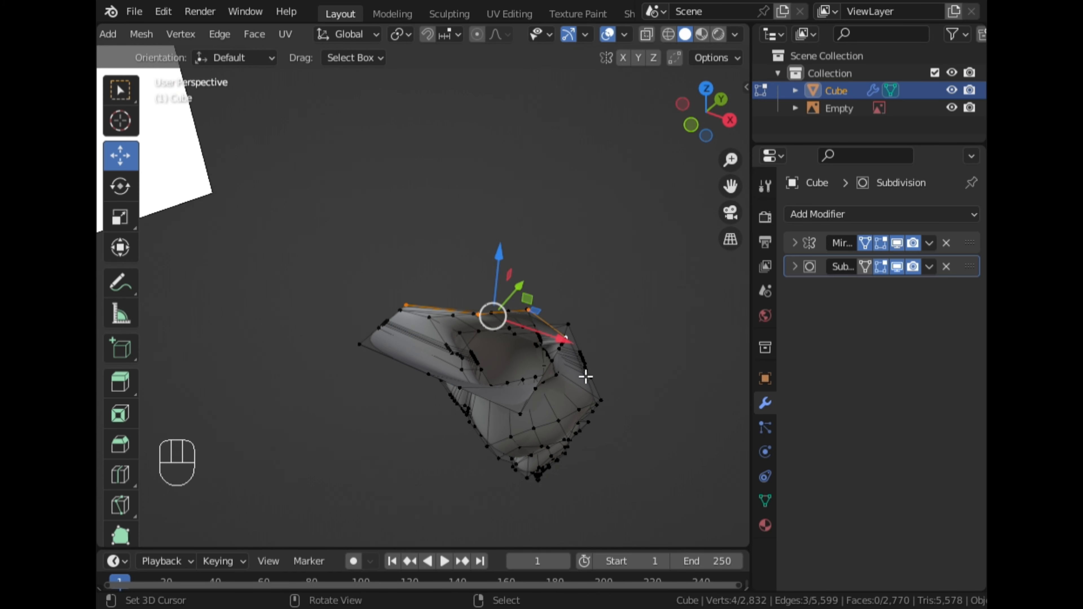
pyautogui.press('s')
pyautogui.press('x')
pyautogui.press('KP_0')
pyautogui.click(578, 363)
pyautogui.press('s')
pyautogui.press('y')
pyautogui.press('KP_0')
pyautogui.click(580, 370)
# Extrude the leg's top opening upward toward the body in side view
pyautogui.moveTo(524, 368)
pyautogui.mouseDown(button='middle')
pyautogui.moveTo(337, 362)
pyautogui.moveTo(424, 382)
pyautogui.moveTo(518, 369)
pyautogui.mouseUp(button='middle')
pyautogui.keyDown('alt'); pyautogui.rightClick(498, 365); pyautogui.keyUp('alt')
pyautogui.scroll(-3, 498, 366)
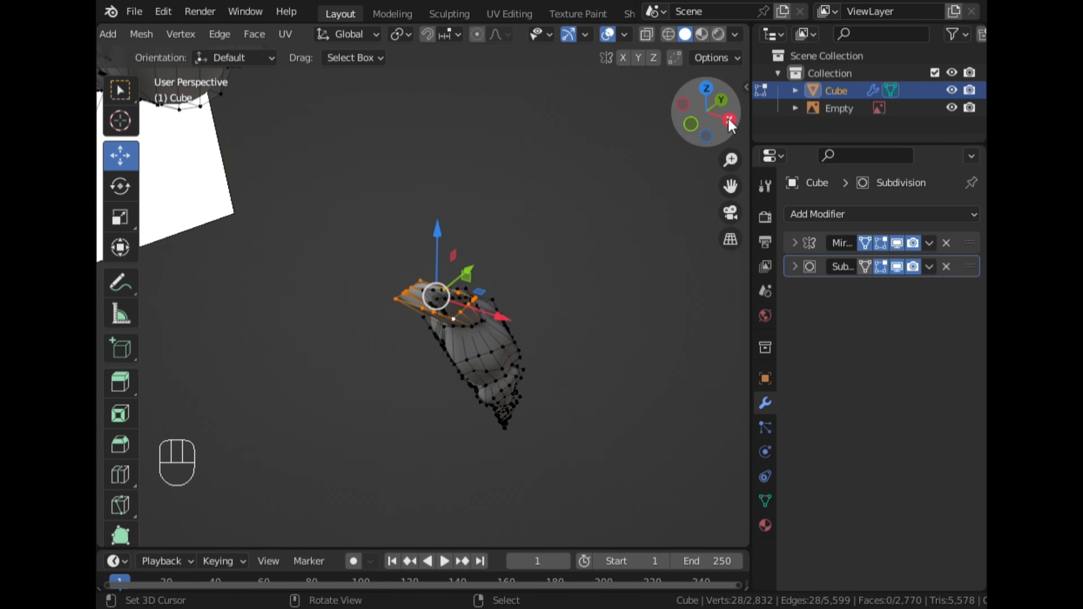
pyautogui.click(730, 121)
pyautogui.press('e')
pyautogui.click(452, 210)
# Scale the extruded ring about 1.13 times and rotate it
pyautogui.press('s')
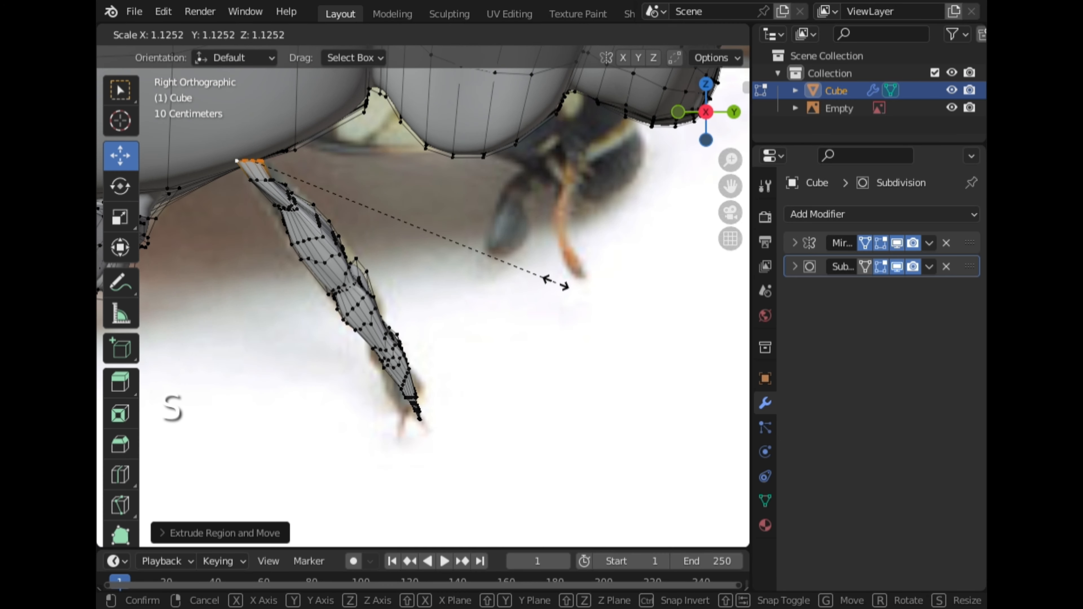
pyautogui.click(183, 252)
pyautogui.press('r')
pyautogui.click(449, 139)
pyautogui.scroll(-2, 450, 139)
pyautogui.moveTo(449, 139); pyautogui.dragTo(307, 141, button='middle')
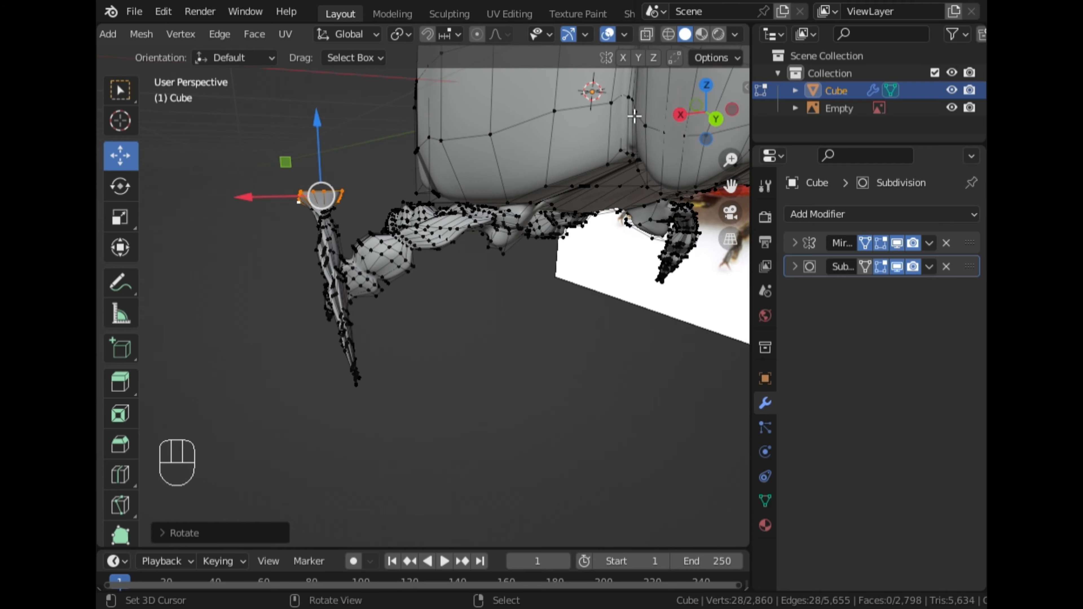
# Select the whole leg piece and move it about -0.23 m along X
pyautogui.click(715, 115)
pyautogui.rightClick(369, 257)
pyautogui.press('l')
pyautogui.scroll(-4, 373, 261)
pyautogui.press('g')
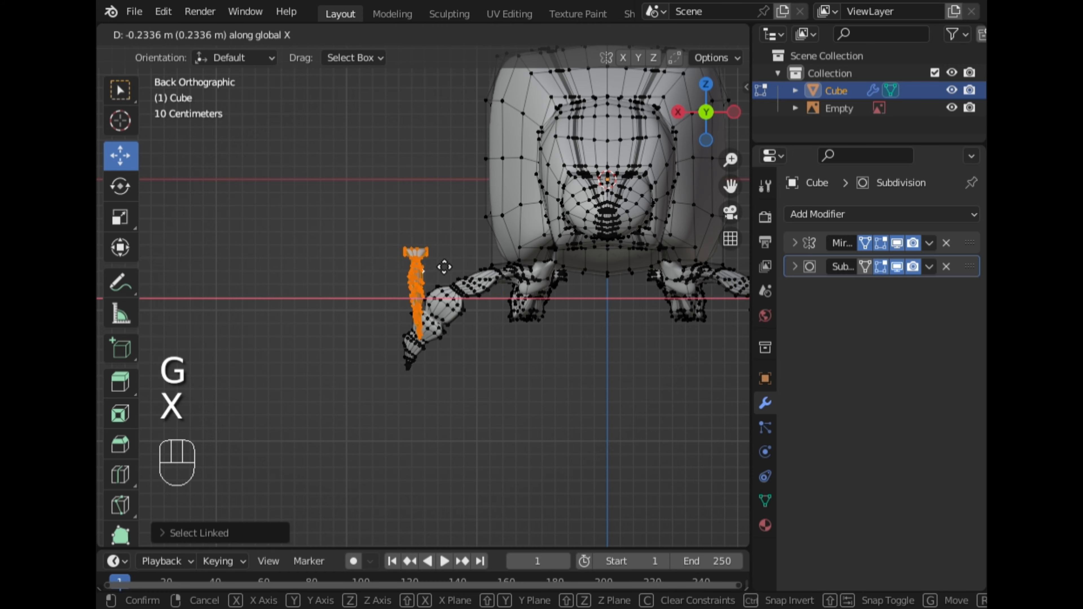
pyautogui.click(553, 274)
# Rotate and move the leg beside the body in back view
pyautogui.click(734, 113)
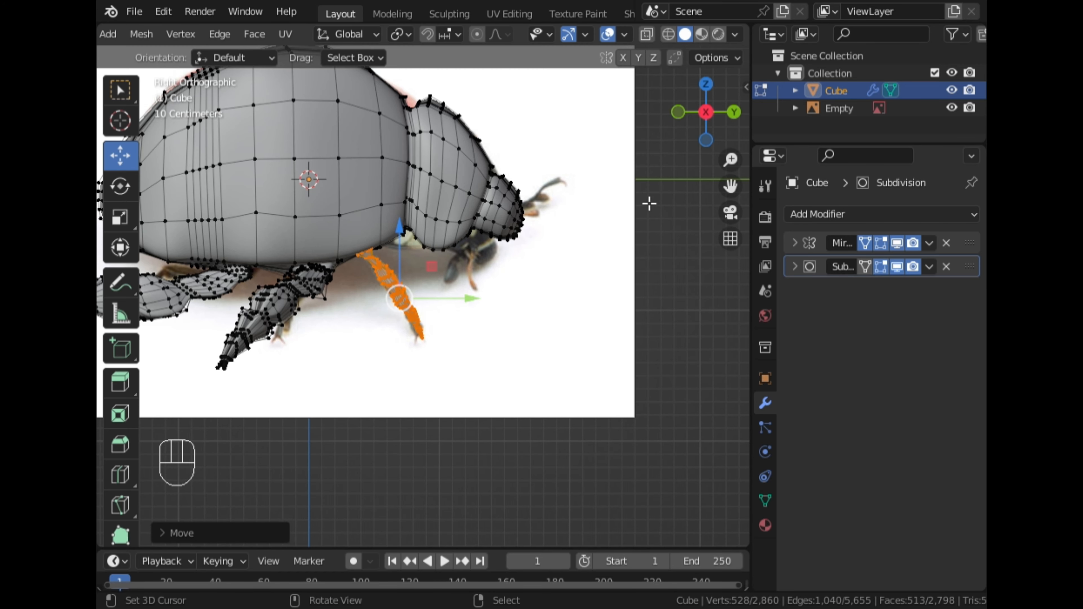
pyautogui.press('ctrl+KP_1')
pyautogui.press('r')
pyautogui.click(609, 340)
pyautogui.press('g')
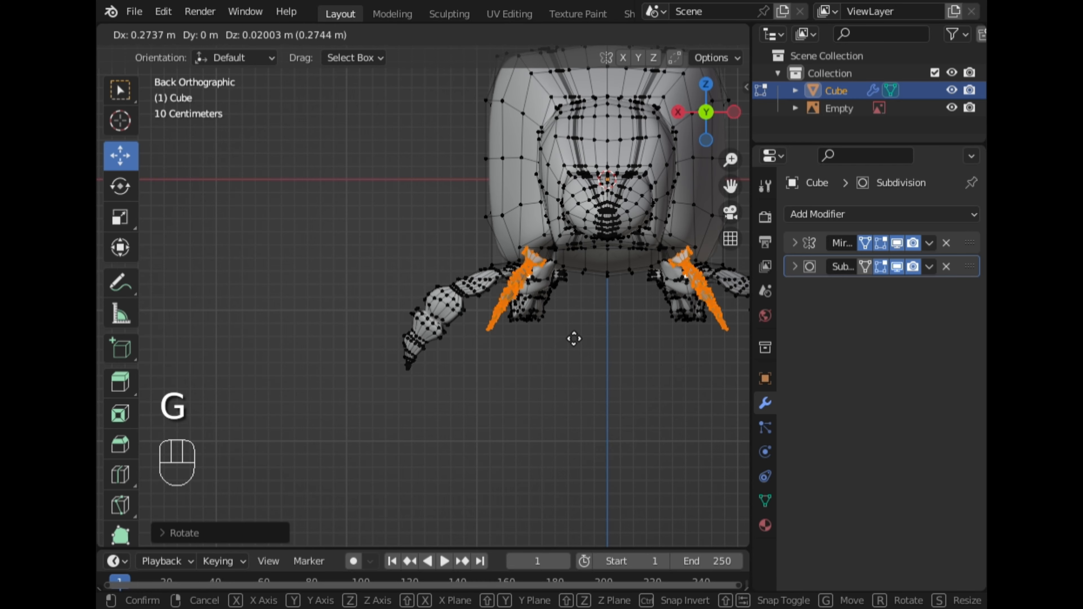
pyautogui.click(573, 338)
# Rotate the leg about 10 degrees in back view
pyautogui.scroll(5, 574, 338)
pyautogui.moveTo(574, 338); pyautogui.dragTo(482, 275, button='middle')
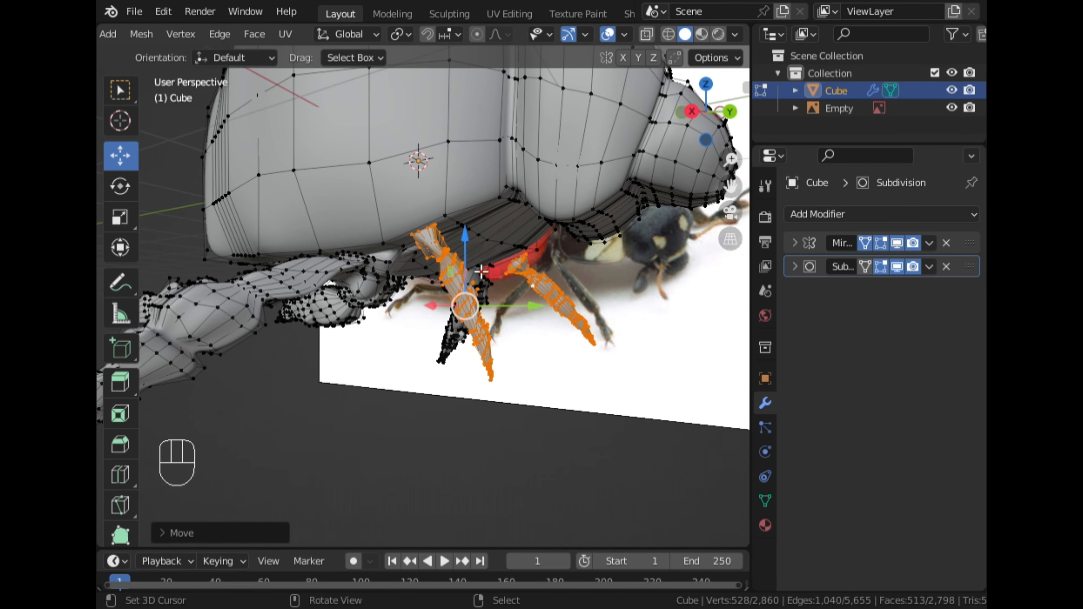
pyautogui.click(721, 114)
pyautogui.scroll(-4, 725, 162)
pyautogui.moveTo(730, 186); pyautogui.dragTo(474, 213)
pyautogui.press('r')
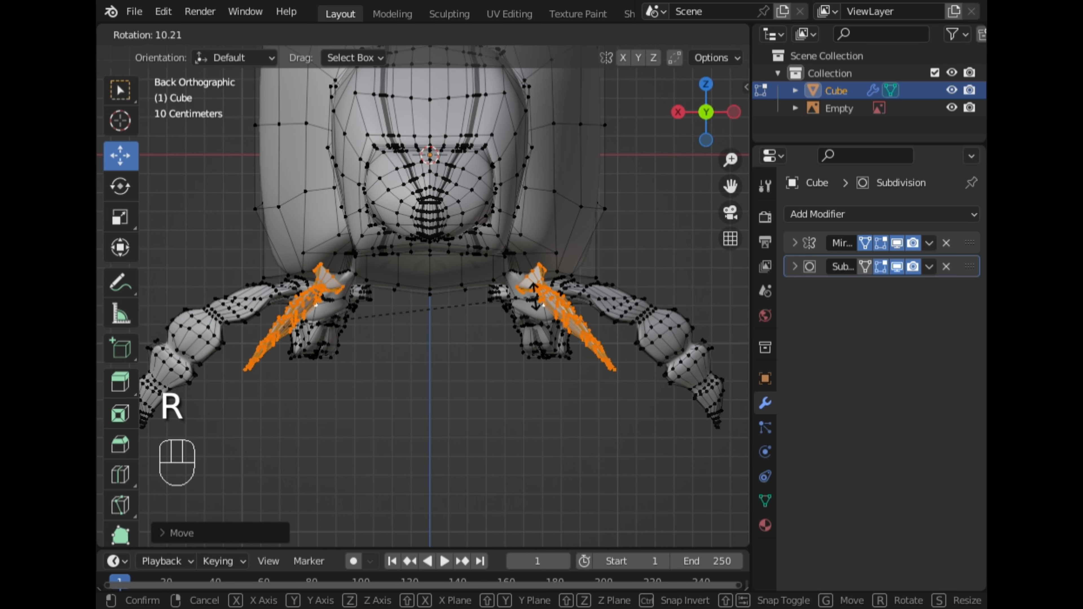
pyautogui.click(346, 307)
# Select vertices on the leg top and the body and fill a connecting face
pyautogui.scroll(4, 346, 307)
pyautogui.moveTo(346, 307); pyautogui.dragTo(403, 217, button='middle')
pyautogui.click(326, 208)
pyautogui.keyDown('ctrl'); pyautogui.click(233, 228); pyautogui.keyUp('ctrl')
pyautogui.moveTo(239, 222); pyautogui.dragTo(484, 242, button='middle')
pyautogui.keyDown('shift'); pyautogui.click(656, 267); pyautogui.keyUp('shift')
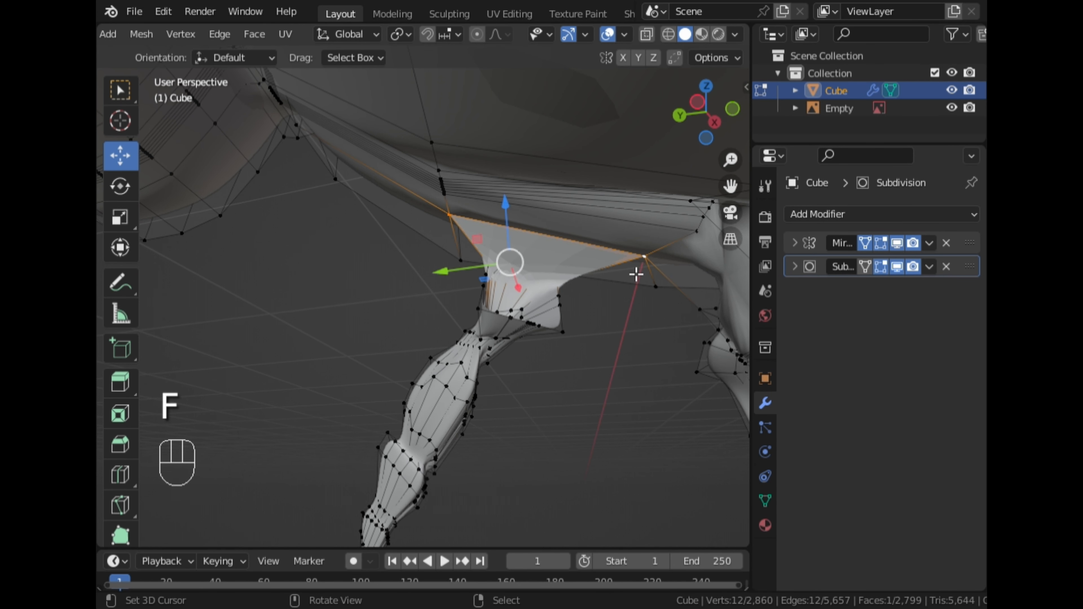
# Select vertices on the other side of the joint and fill another connecting face
pyautogui.moveTo(637, 275); pyautogui.dragTo(307, 268, button='middle')
pyautogui.keyDown('ctrl'); pyautogui.click(378, 234); pyautogui.keyUp('ctrl')
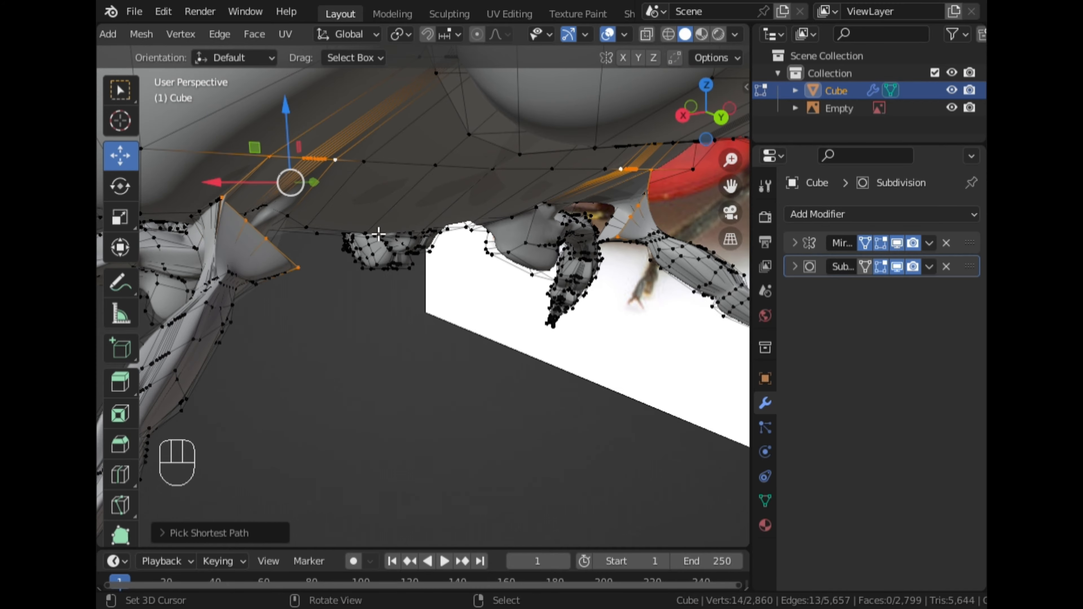
pyautogui.moveTo(378, 234); pyautogui.dragTo(392, 336, button='middle')
pyautogui.press('f')
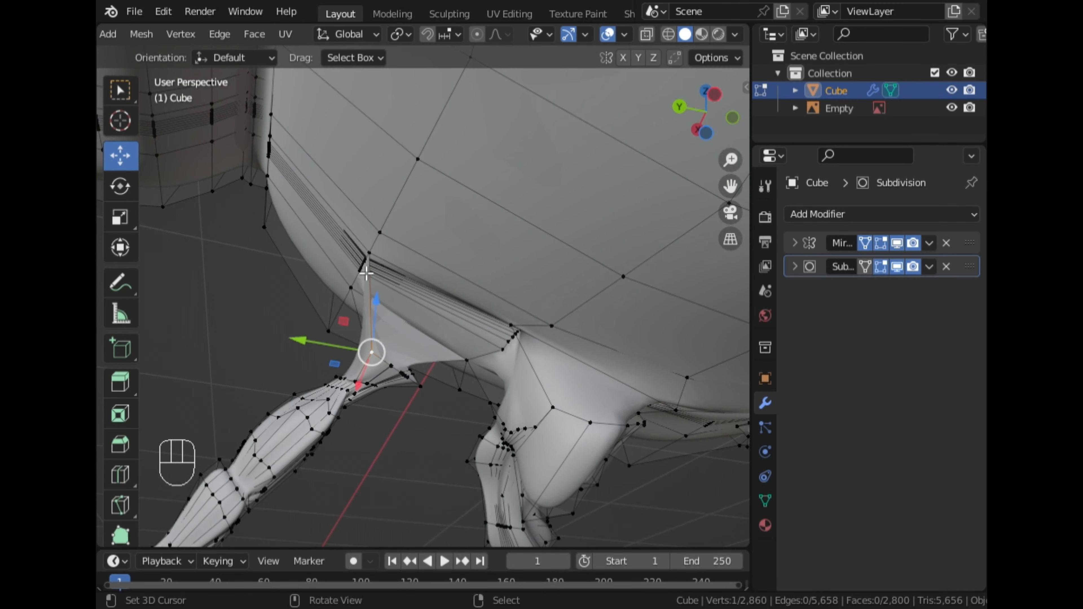
# Select vertices at the remaining gap between leg top and body and fill two more connecting faces
pyautogui.moveTo(491, 346); pyautogui.dragTo(523, 336, button='middle')
pyautogui.keyDown('ctrl'); pyautogui.rightClick(549, 394); pyautogui.keyUp('ctrl')
pyautogui.keyDown('shift'); pyautogui.rightClick(450, 469); pyautogui.keyUp('shift')
pyautogui.moveTo(452, 467); pyautogui.dragTo(420, 395, button='middle')
pyautogui.keyDown('ctrl'); pyautogui.rightClick(431, 481); pyautogui.keyUp('ctrl')
pyautogui.press('f')
pyautogui.press('f')
# Return to Object Mode and apply Shade Smooth to the model
pyautogui.press('Tab')
pyautogui.press('w')
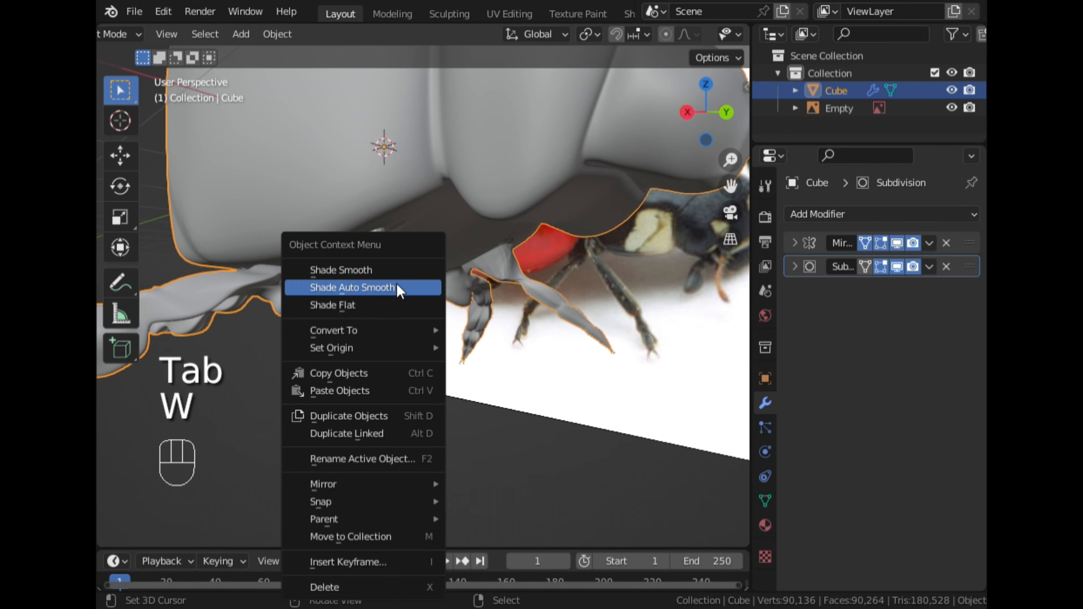
pyautogui.click(386, 268)
# Enter Sculpt Mode and smooth the joint between the leg and the body with the Smooth brush
pyautogui.hotkey('ctrl', 'Tab')
pyautogui.click(379, 341)
pyautogui.scroll(4, 358, 266)
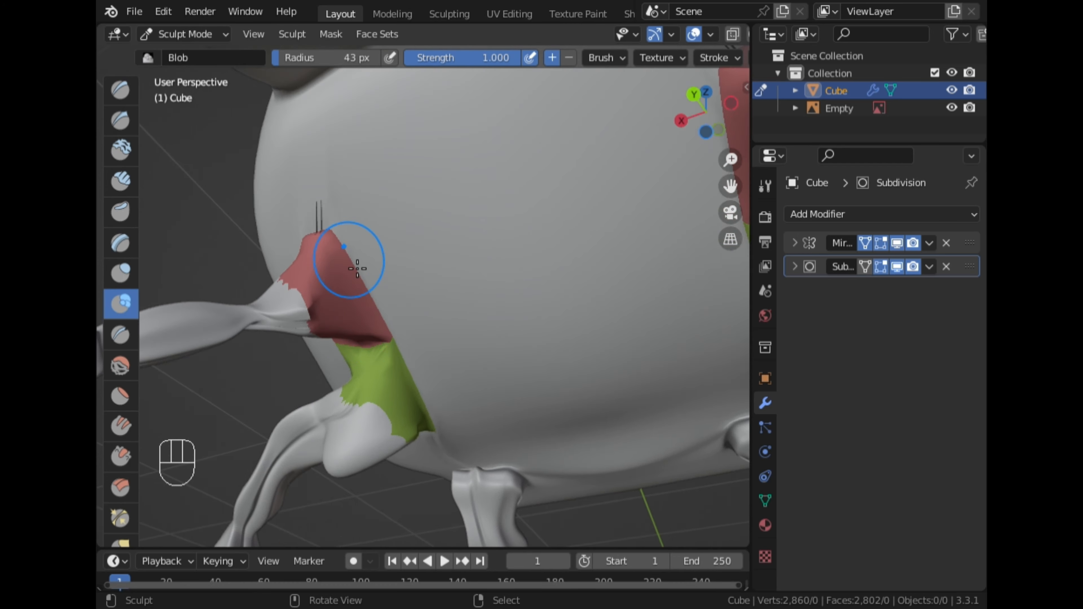
pyautogui.moveTo(357, 266)
pyautogui.mouseDown(button='middle')
pyautogui.moveTo(618, 141)
pyautogui.moveTo(675, 167)
pyautogui.mouseUp(button='middle')
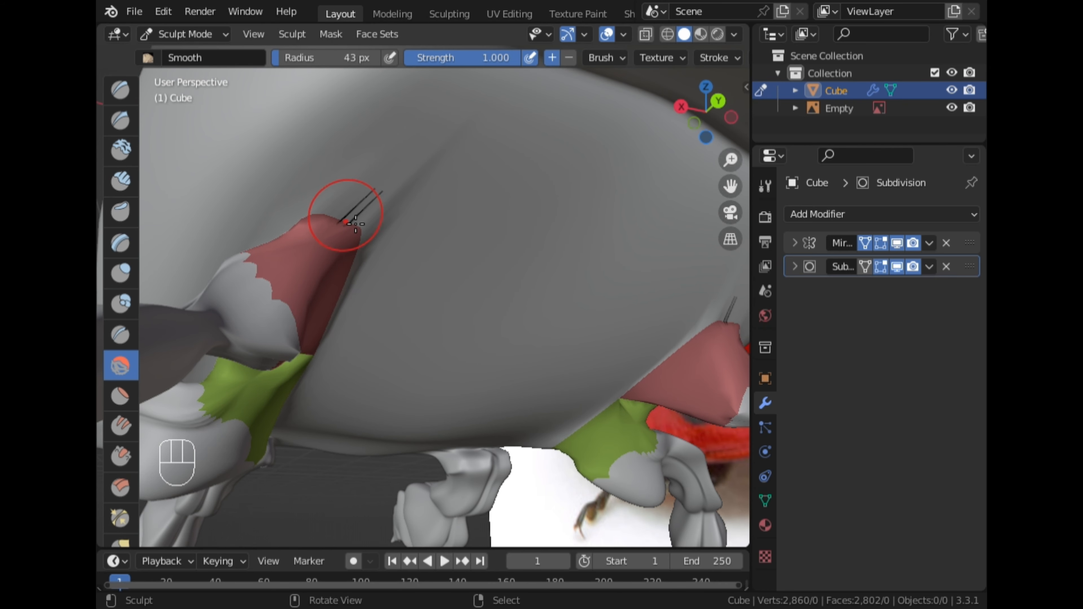
pyautogui.moveTo(355, 224)
pyautogui.mouseDown(button='middle')
pyautogui.moveTo(430, 283)
pyautogui.moveTo(334, 307)
pyautogui.moveTo(315, 246)
pyautogui.moveTo(285, 218)
pyautogui.moveTo(292, 211)
pyautogui.moveTo(358, 307)
pyautogui.mouseUp(button='middle')
pyautogui.moveTo(358, 308); pyautogui.dragTo(383, 326)
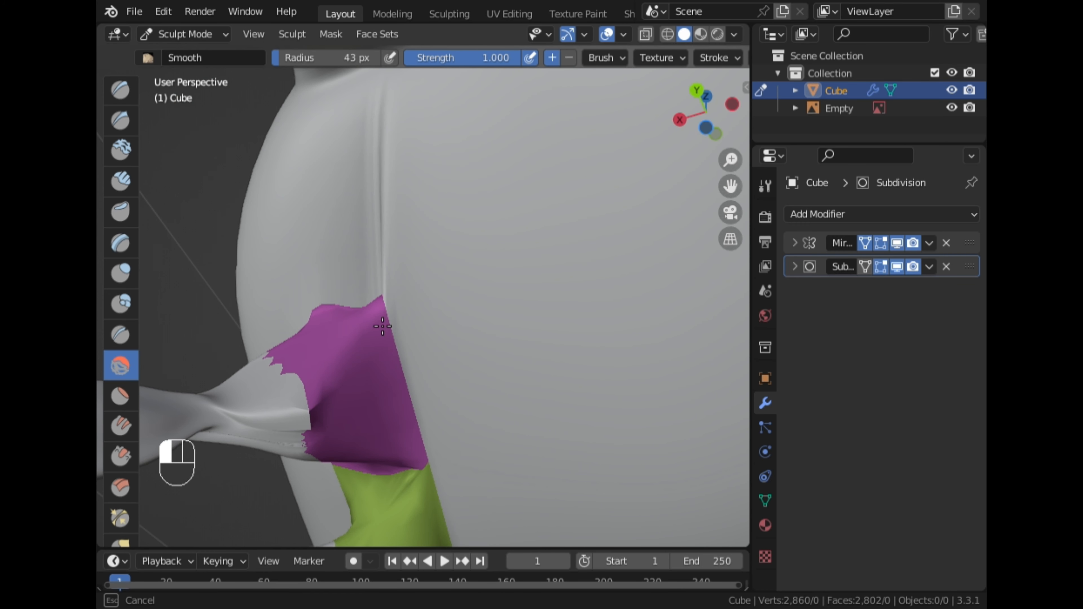
# Switch to the Blob brush and build up the joint where the leg meets the body
pyautogui.moveTo(421, 355); pyautogui.dragTo(507, 328, button='middle')
pyautogui.scroll(-3, 469, 333)
pyautogui.click(113, 304)
pyautogui.moveTo(298, 294); pyautogui.dragTo(239, 311, button='middle')
pyautogui.scroll(3, 230, 314)
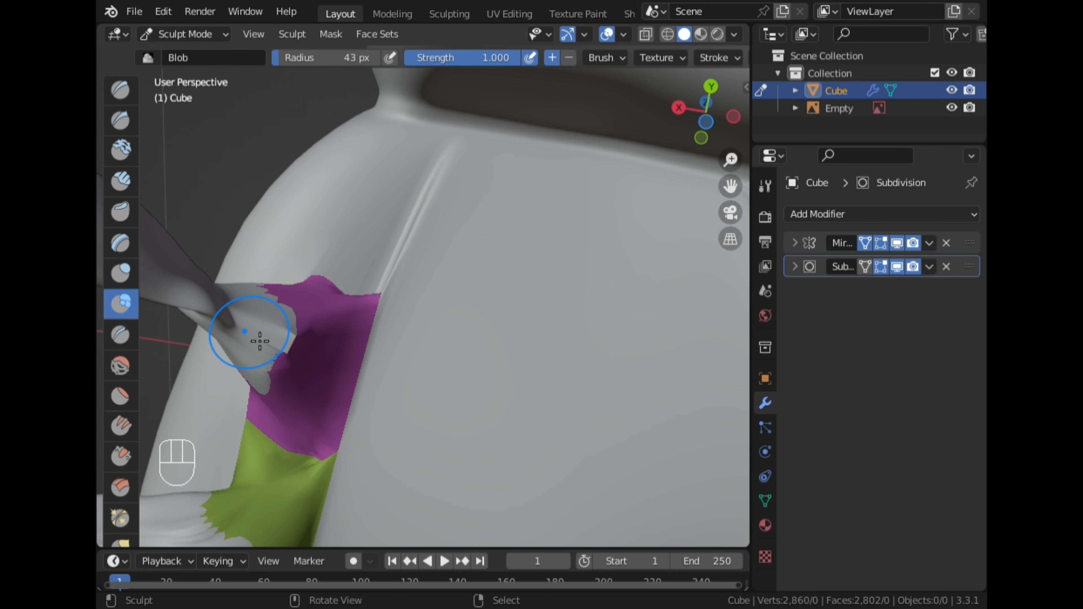
pyautogui.moveTo(259, 341)
pyautogui.mouseDown(button='middle')
pyautogui.moveTo(297, 392)
pyautogui.moveTo(261, 321)
pyautogui.mouseUp(button='middle')
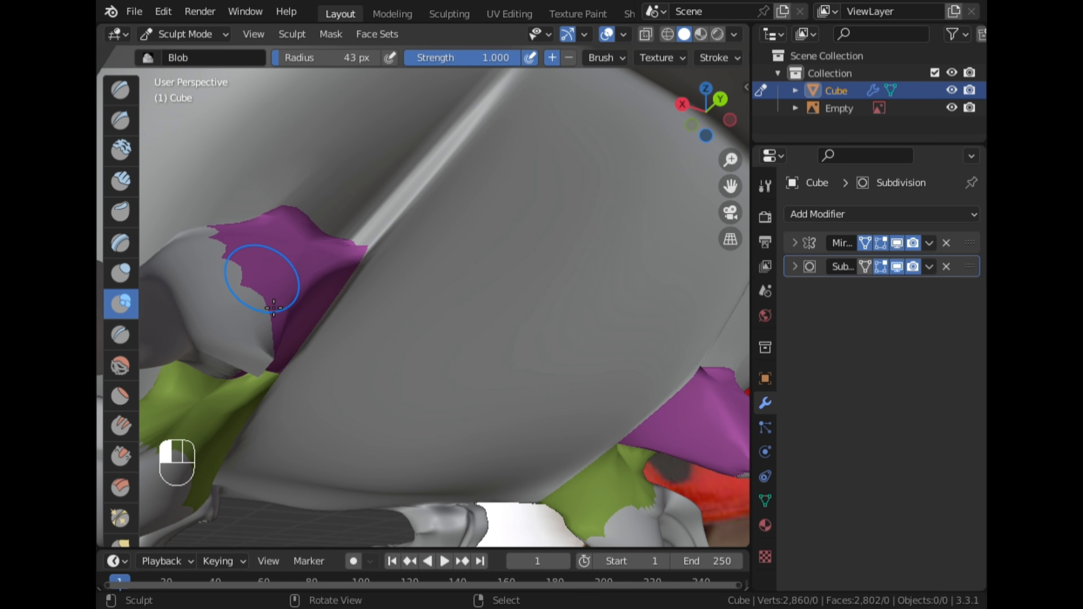
# Sculpt the underside of the leg joints with the Blob and Inflate/Deflate brushes
pyautogui.moveTo(238, 283)
pyautogui.mouseDown(button='middle')
pyautogui.moveTo(290, 294)
pyautogui.moveTo(264, 306)
pyautogui.moveTo(246, 301)
pyautogui.moveTo(597, 242)
pyautogui.moveTo(524, 267)
pyautogui.moveTo(647, 364)
pyautogui.mouseUp(button='middle')
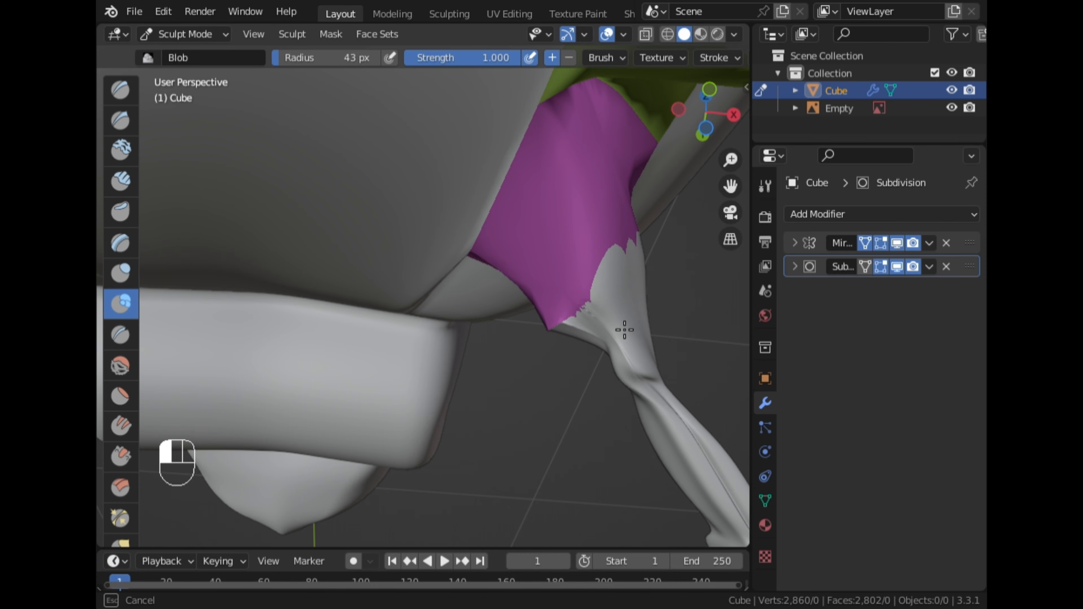
pyautogui.moveTo(611, 291)
pyautogui.mouseDown(button='middle')
pyautogui.moveTo(600, 322)
pyautogui.moveTo(528, 383)
pyautogui.moveTo(194, 402)
pyautogui.mouseUp(button='middle')
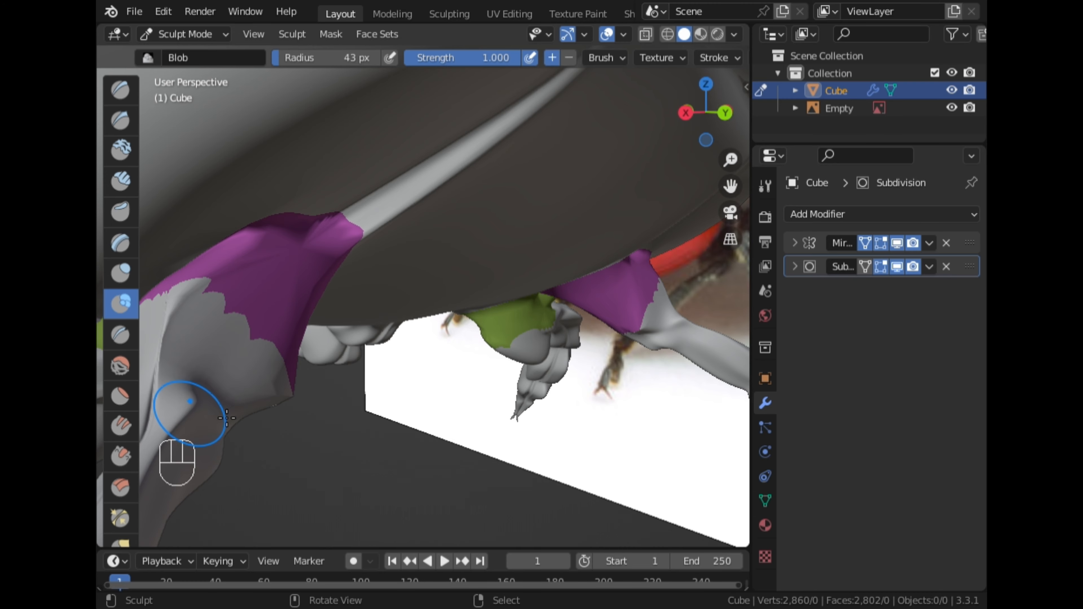
pyautogui.moveTo(242, 413)
pyautogui.mouseDown(button='middle')
pyautogui.moveTo(199, 368)
pyautogui.moveTo(495, 387)
pyautogui.moveTo(127, 365)
pyautogui.mouseUp(button='middle')
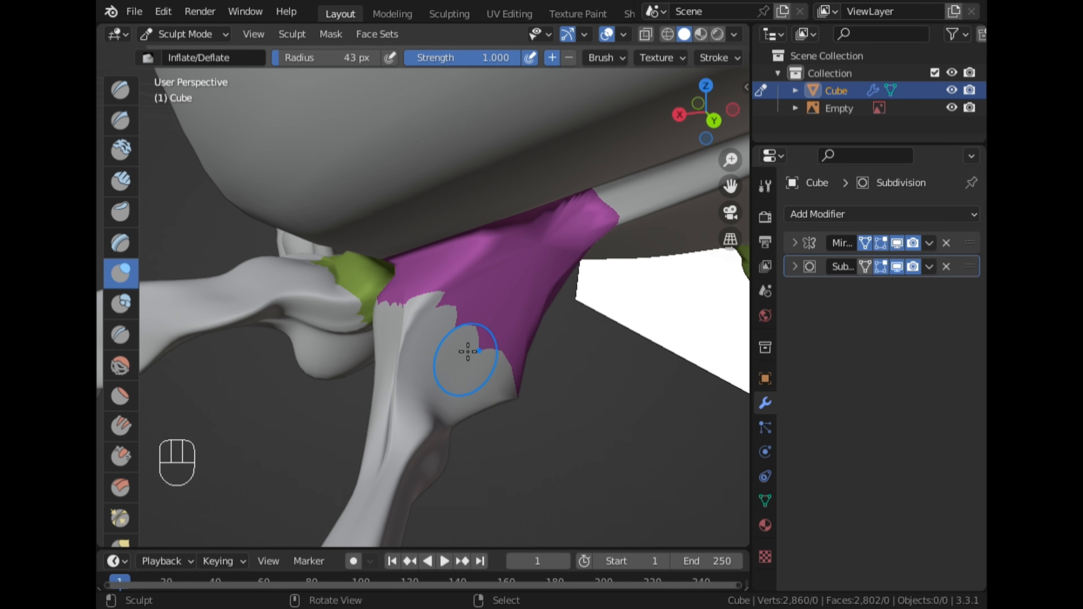
pyautogui.moveTo(477, 371)
pyautogui.mouseDown(button='middle')
pyautogui.moveTo(484, 358)
pyautogui.moveTo(499, 425)
pyautogui.mouseUp(button='middle')
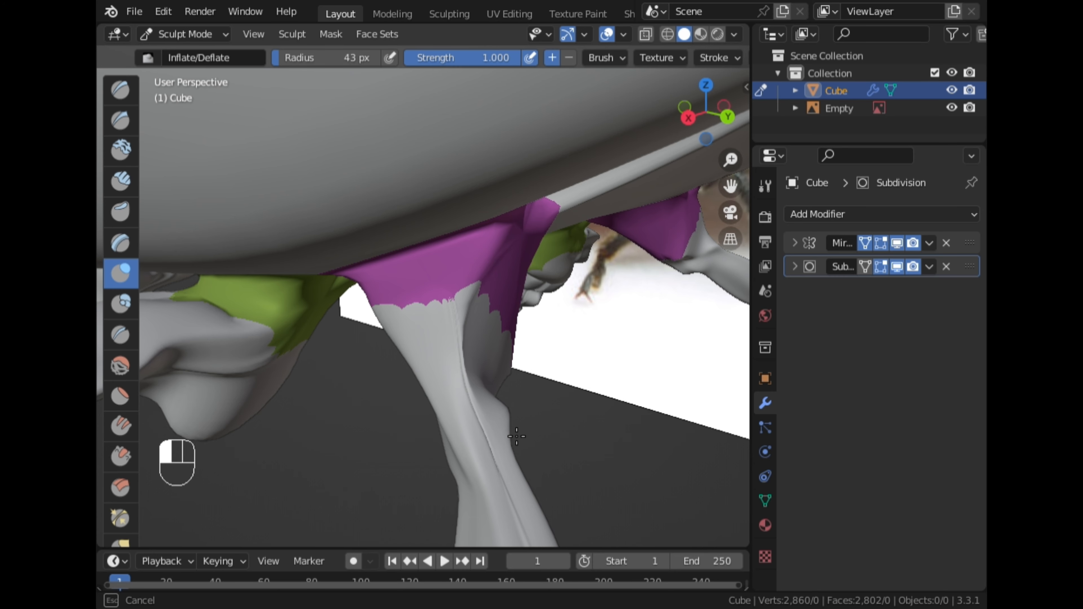
pyautogui.moveTo(519, 437)
pyautogui.mouseDown(button='middle')
pyautogui.moveTo(368, 448)
pyautogui.moveTo(449, 332)
pyautogui.moveTo(365, 319)
pyautogui.moveTo(602, 390)
pyautogui.moveTo(477, 376)
pyautogui.mouseUp(button='middle')
# Leave Sculpt Mode and switch back to Object Mode
pyautogui.hotkey('shift', 's')
pyautogui.click(192, 34)
pyautogui.click(196, 53)
# Inspect the model against the reference image in right orthographic view
pyautogui.scroll(-6, 480, 308)
pyautogui.moveTo(480, 307); pyautogui.dragTo(505, 341, button='middle')
pyautogui.rightClick(365, 376)
pyautogui.scroll(4, 505, 341)
pyautogui.scroll(-4, 505, 341)
pyautogui.click(710, 118)
pyautogui.scroll(-2, 684, 179)
pyautogui.scroll(3, 664, 218)
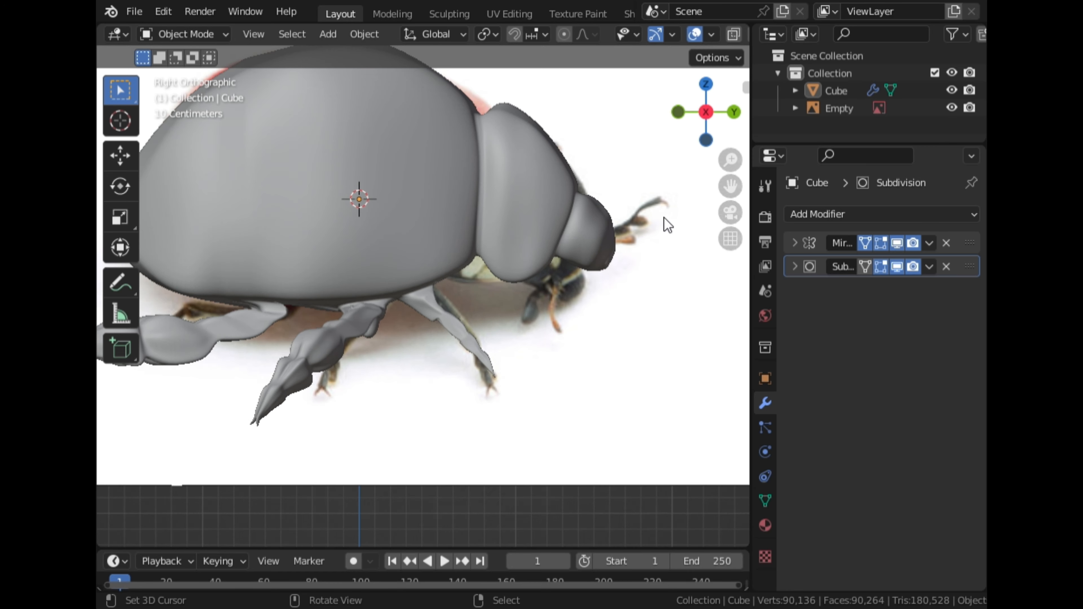
pyautogui.scroll(-2, 640, 222)
pyautogui.scroll(5, 732, 192)
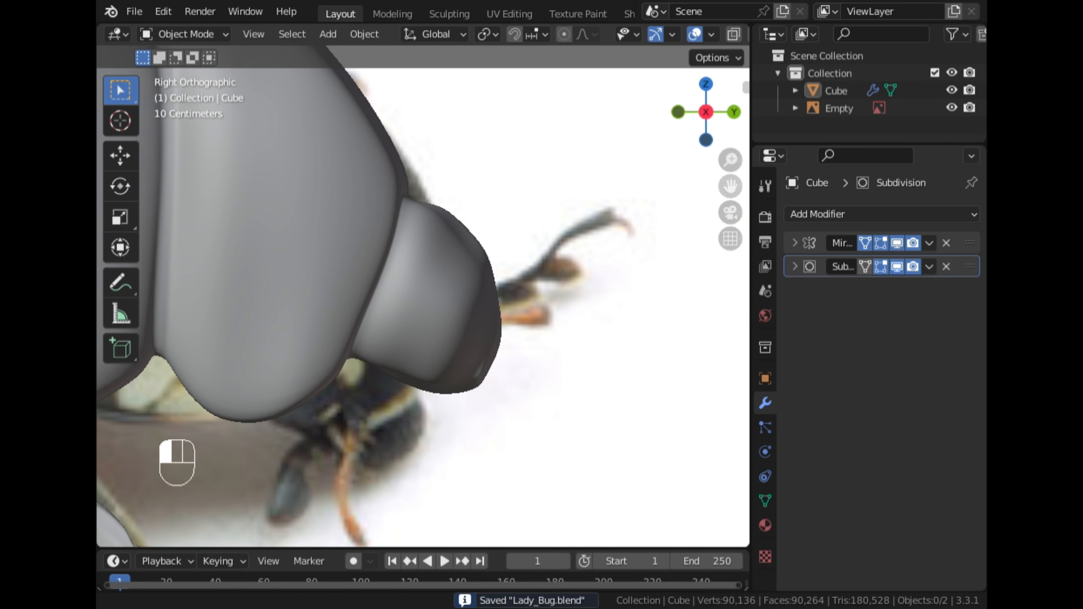
# Hide the body mesh in the viewport to see the reference image
pyautogui.click(952, 90)
pyautogui.scroll(-4, 539, 257)
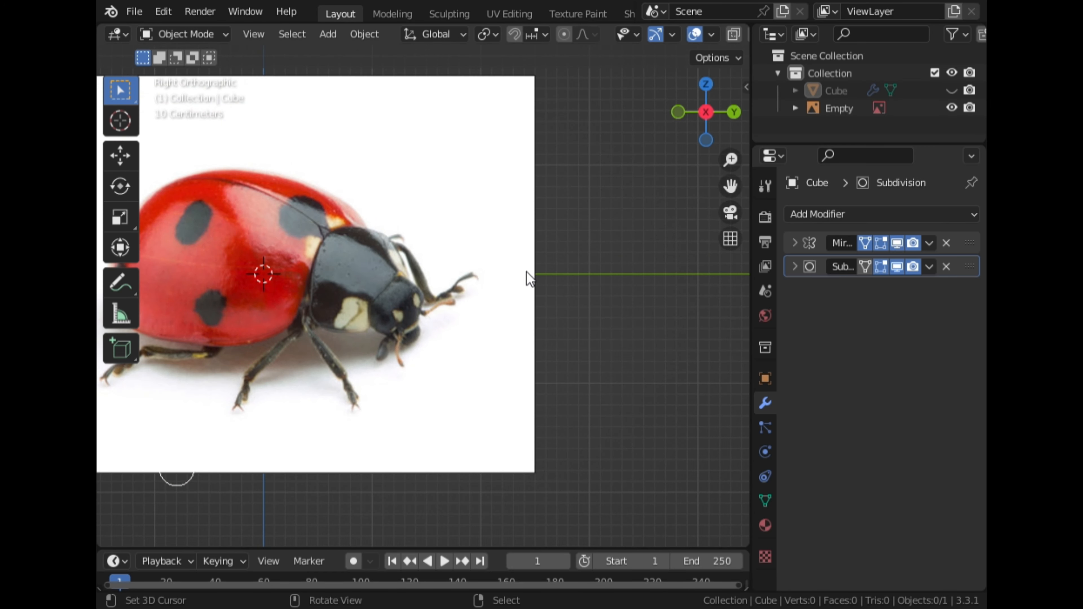